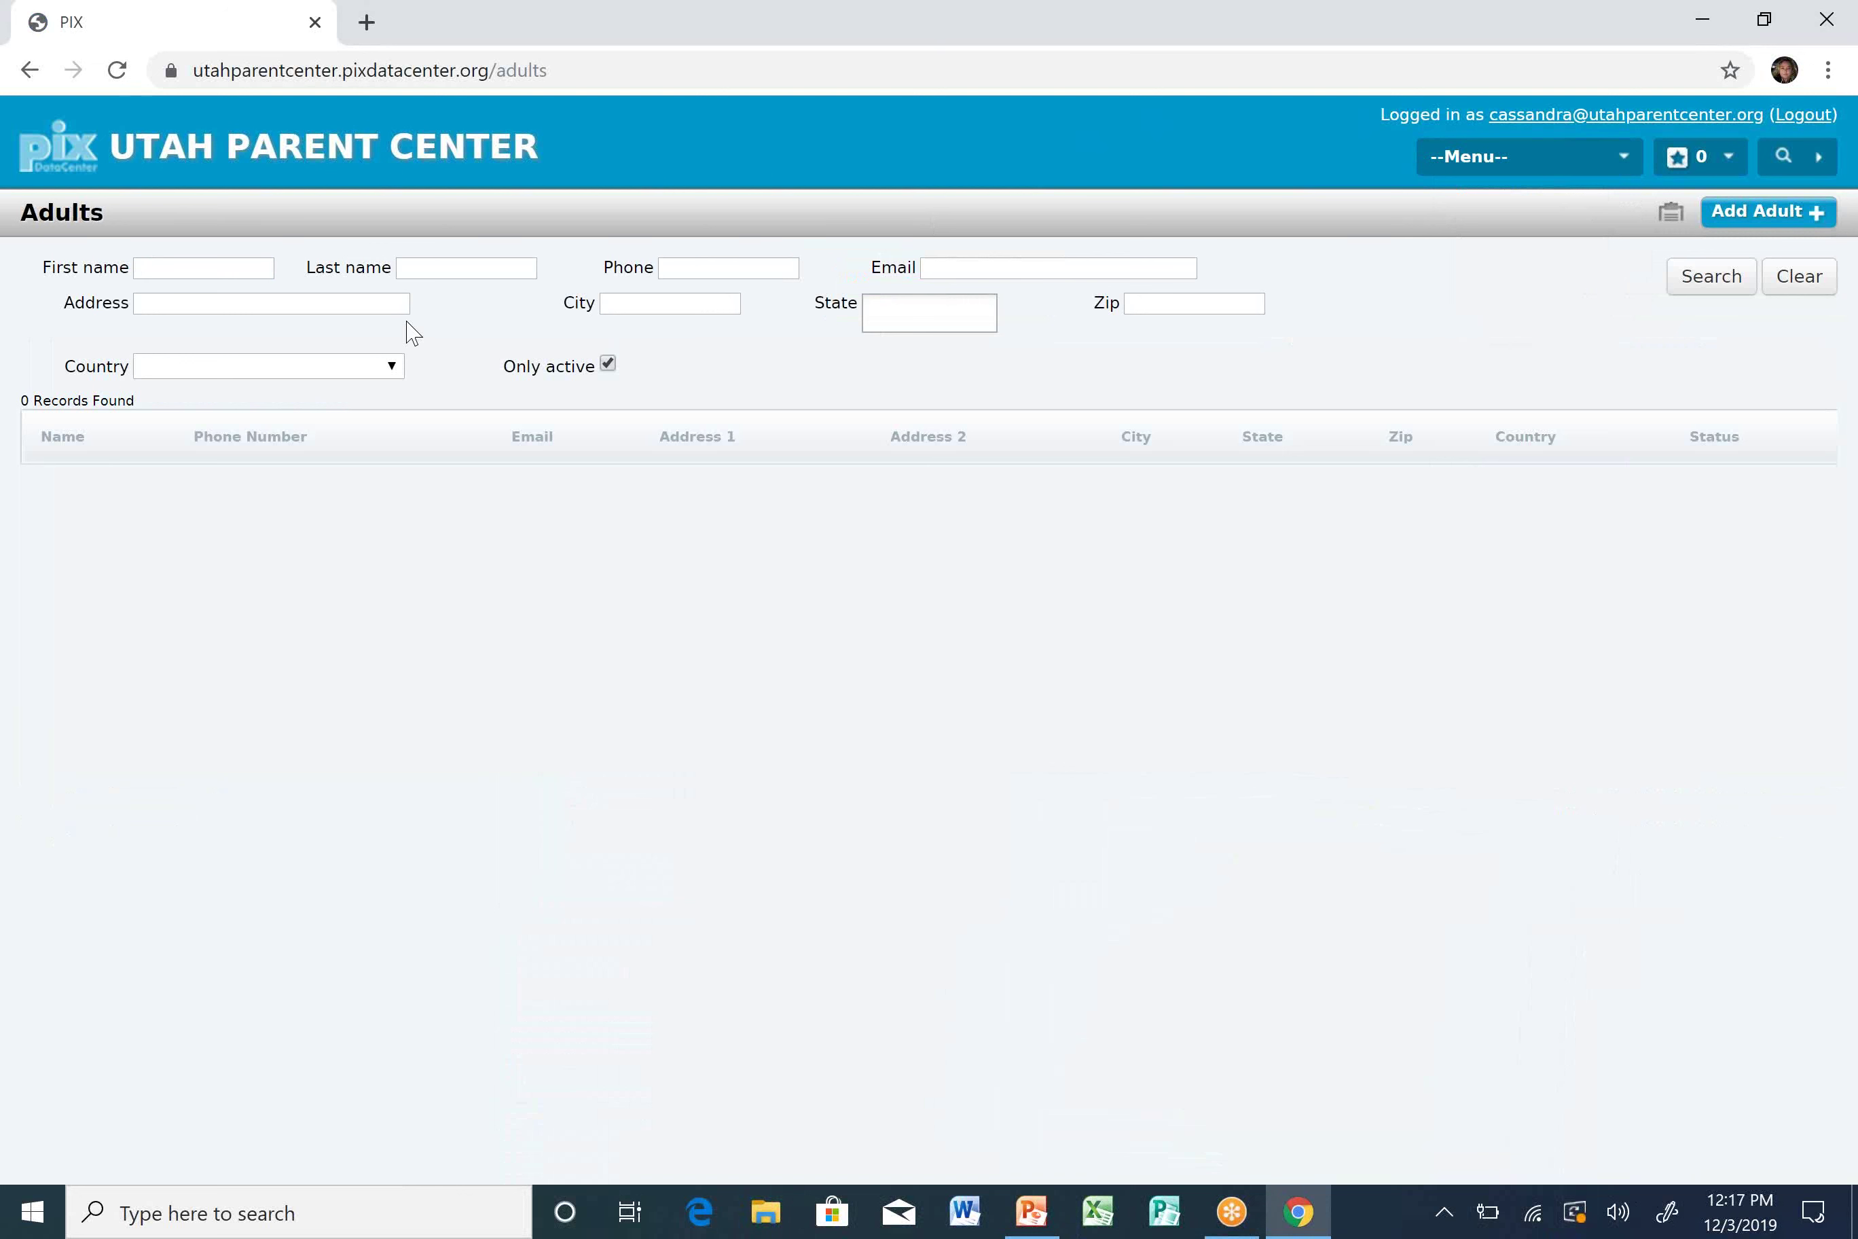
Search Adults by the person's first and last name, open the matching record and show its mailing lists.
click(220, 272)
key(Tab)
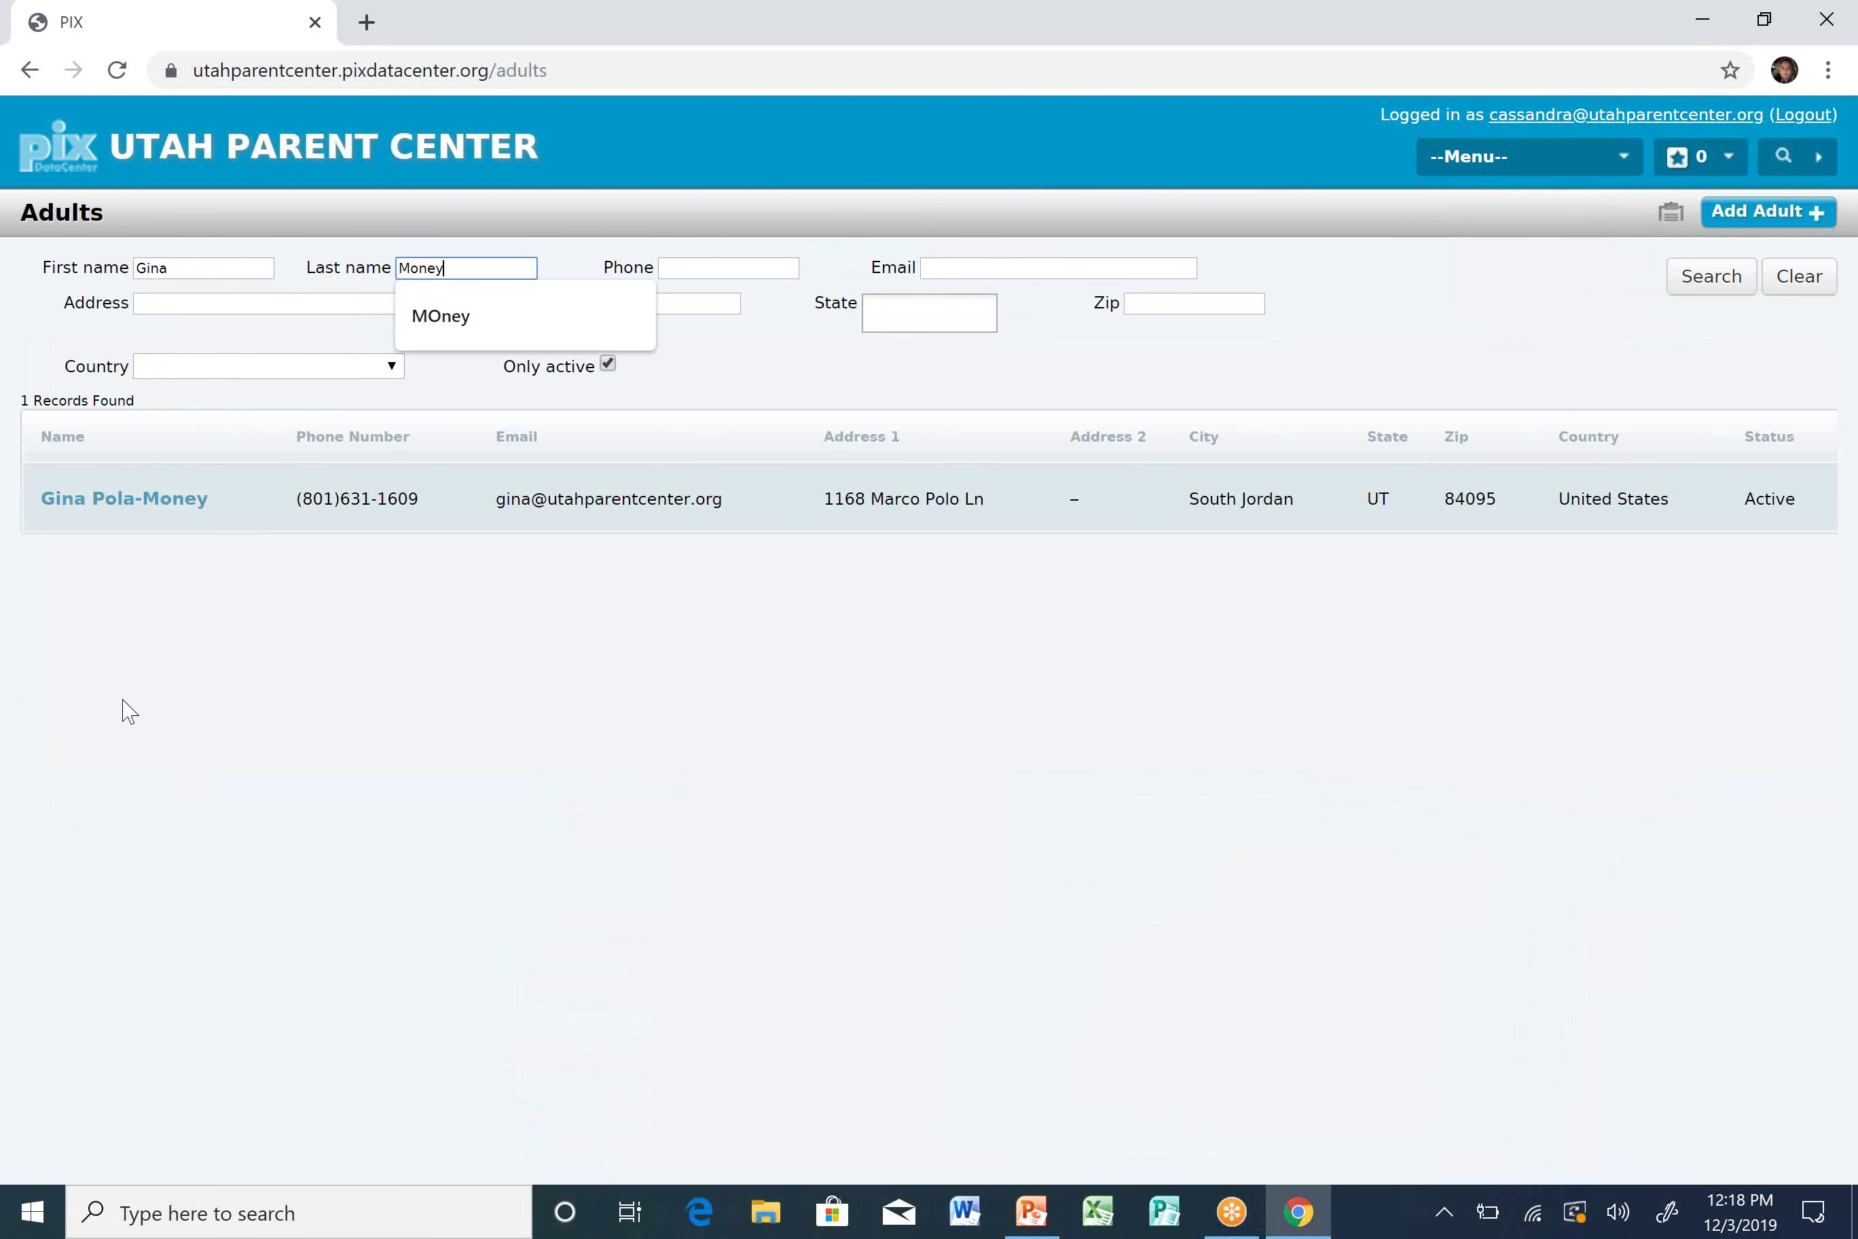
click(167, 520)
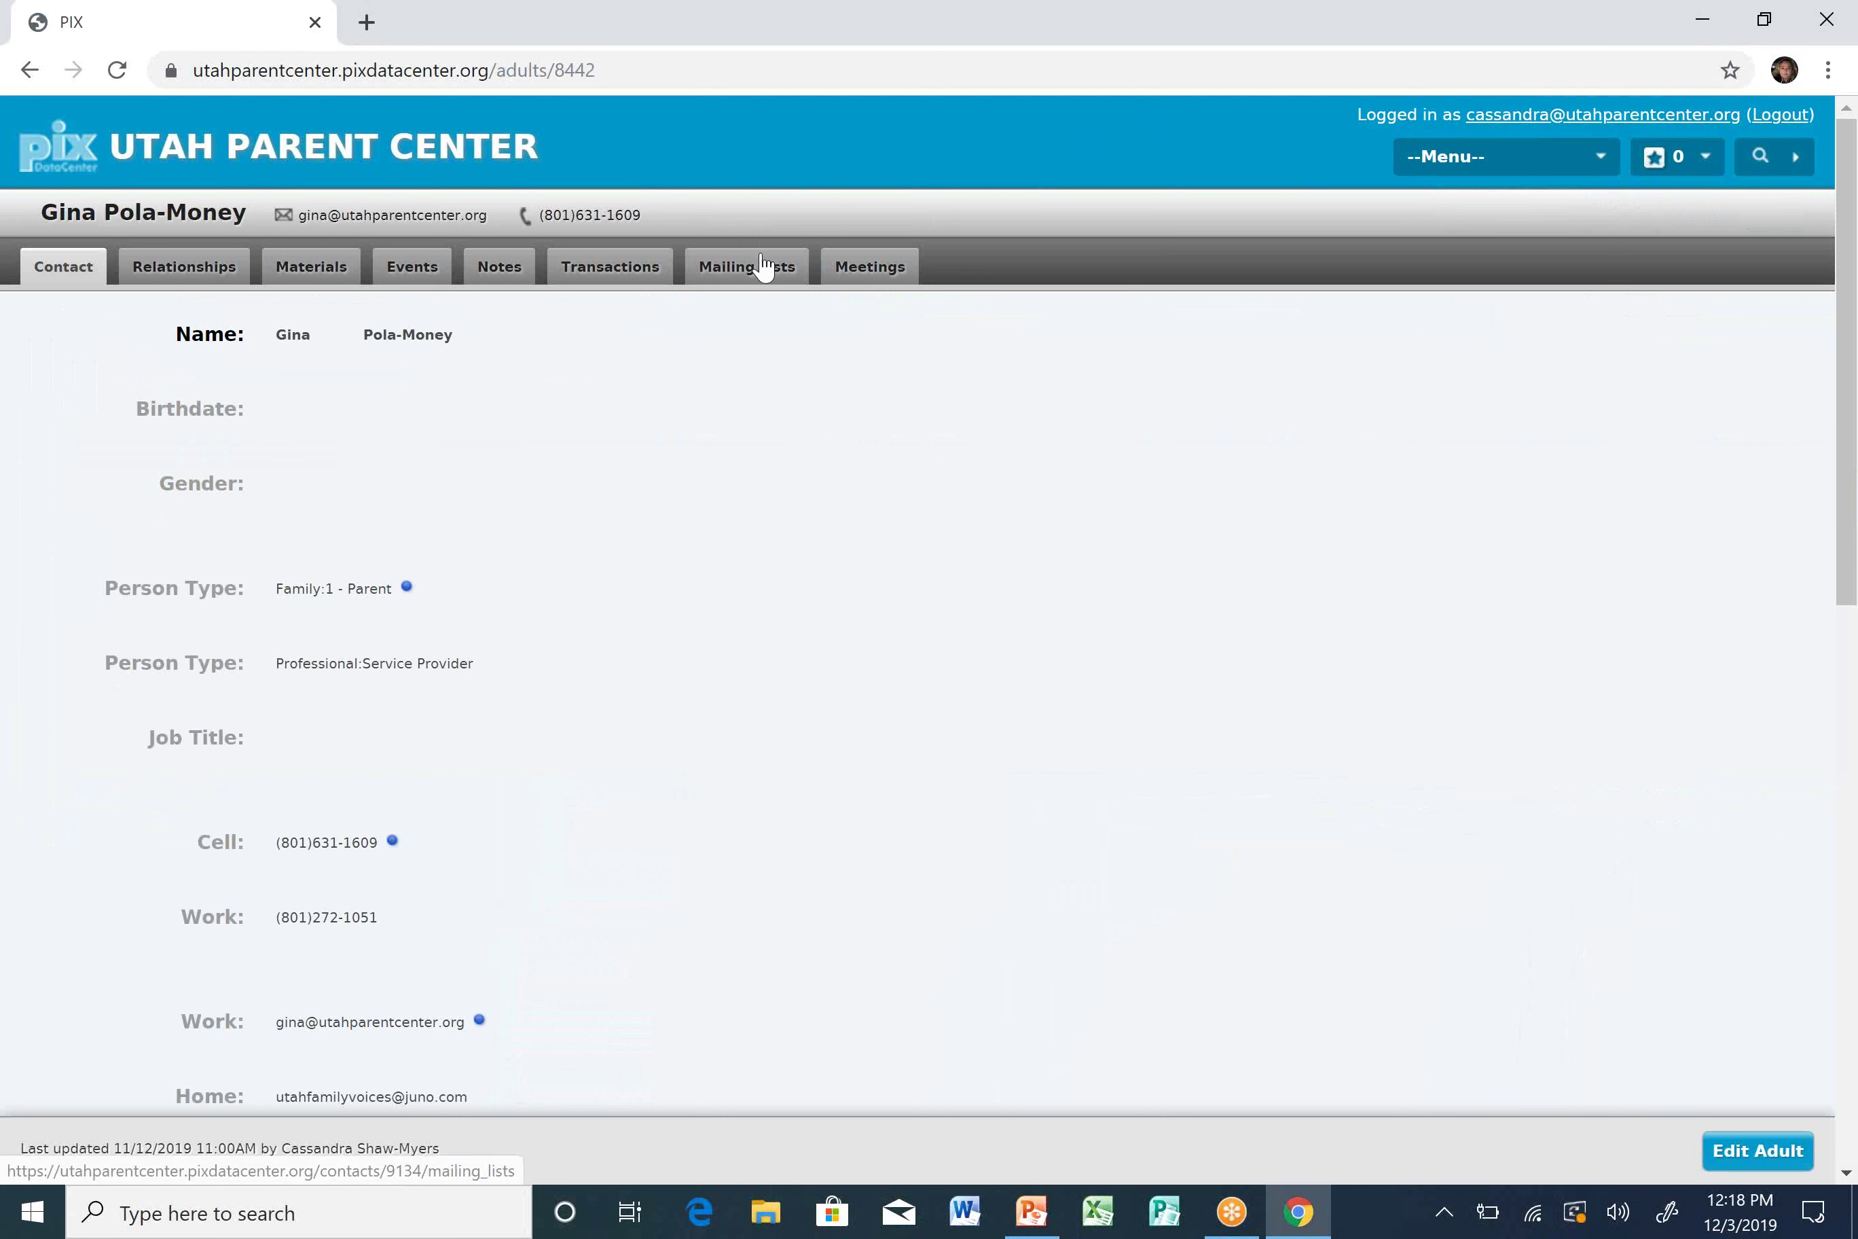
click(752, 267)
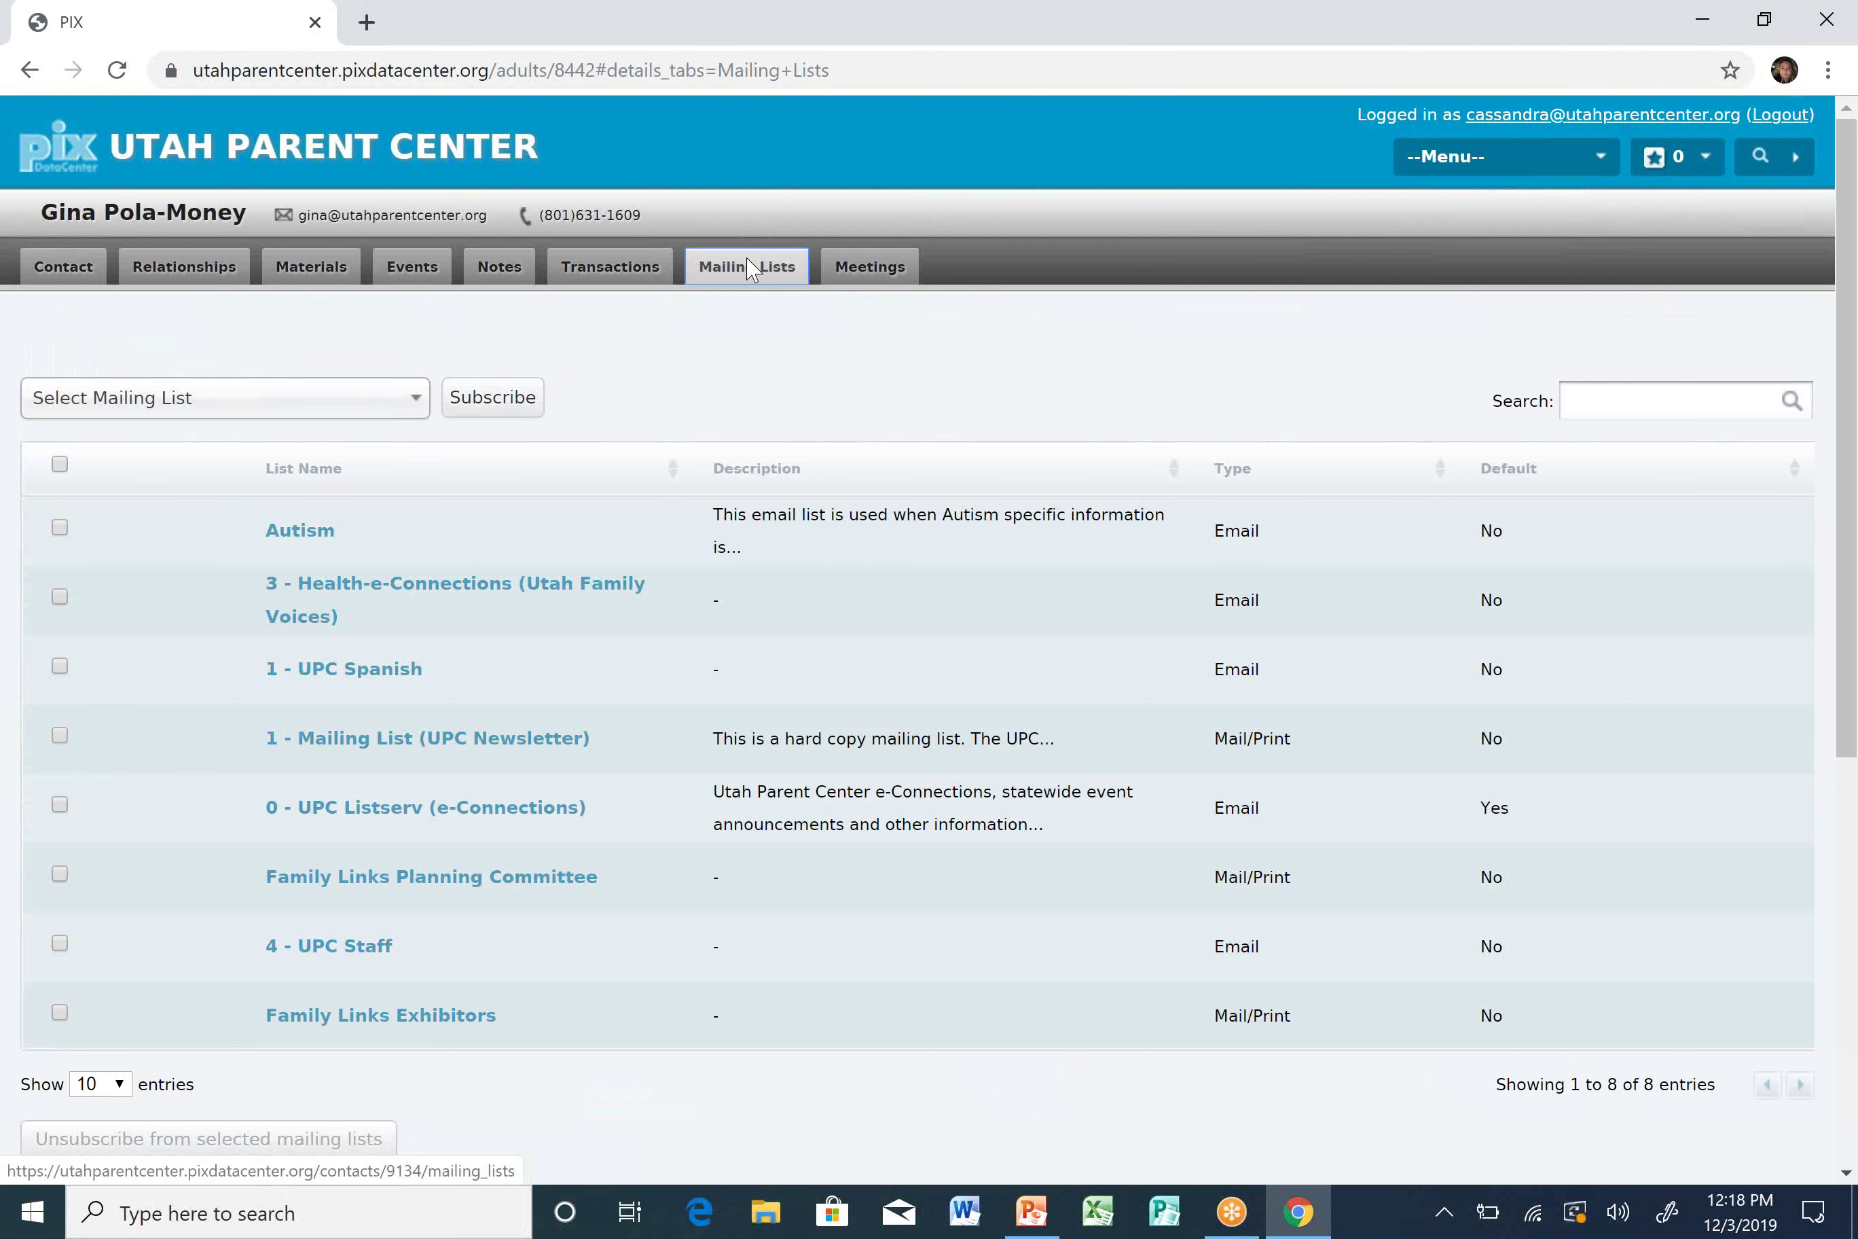
Open the Select Mailing List dropdown and scroll through the available mailing lists.
click(415, 404)
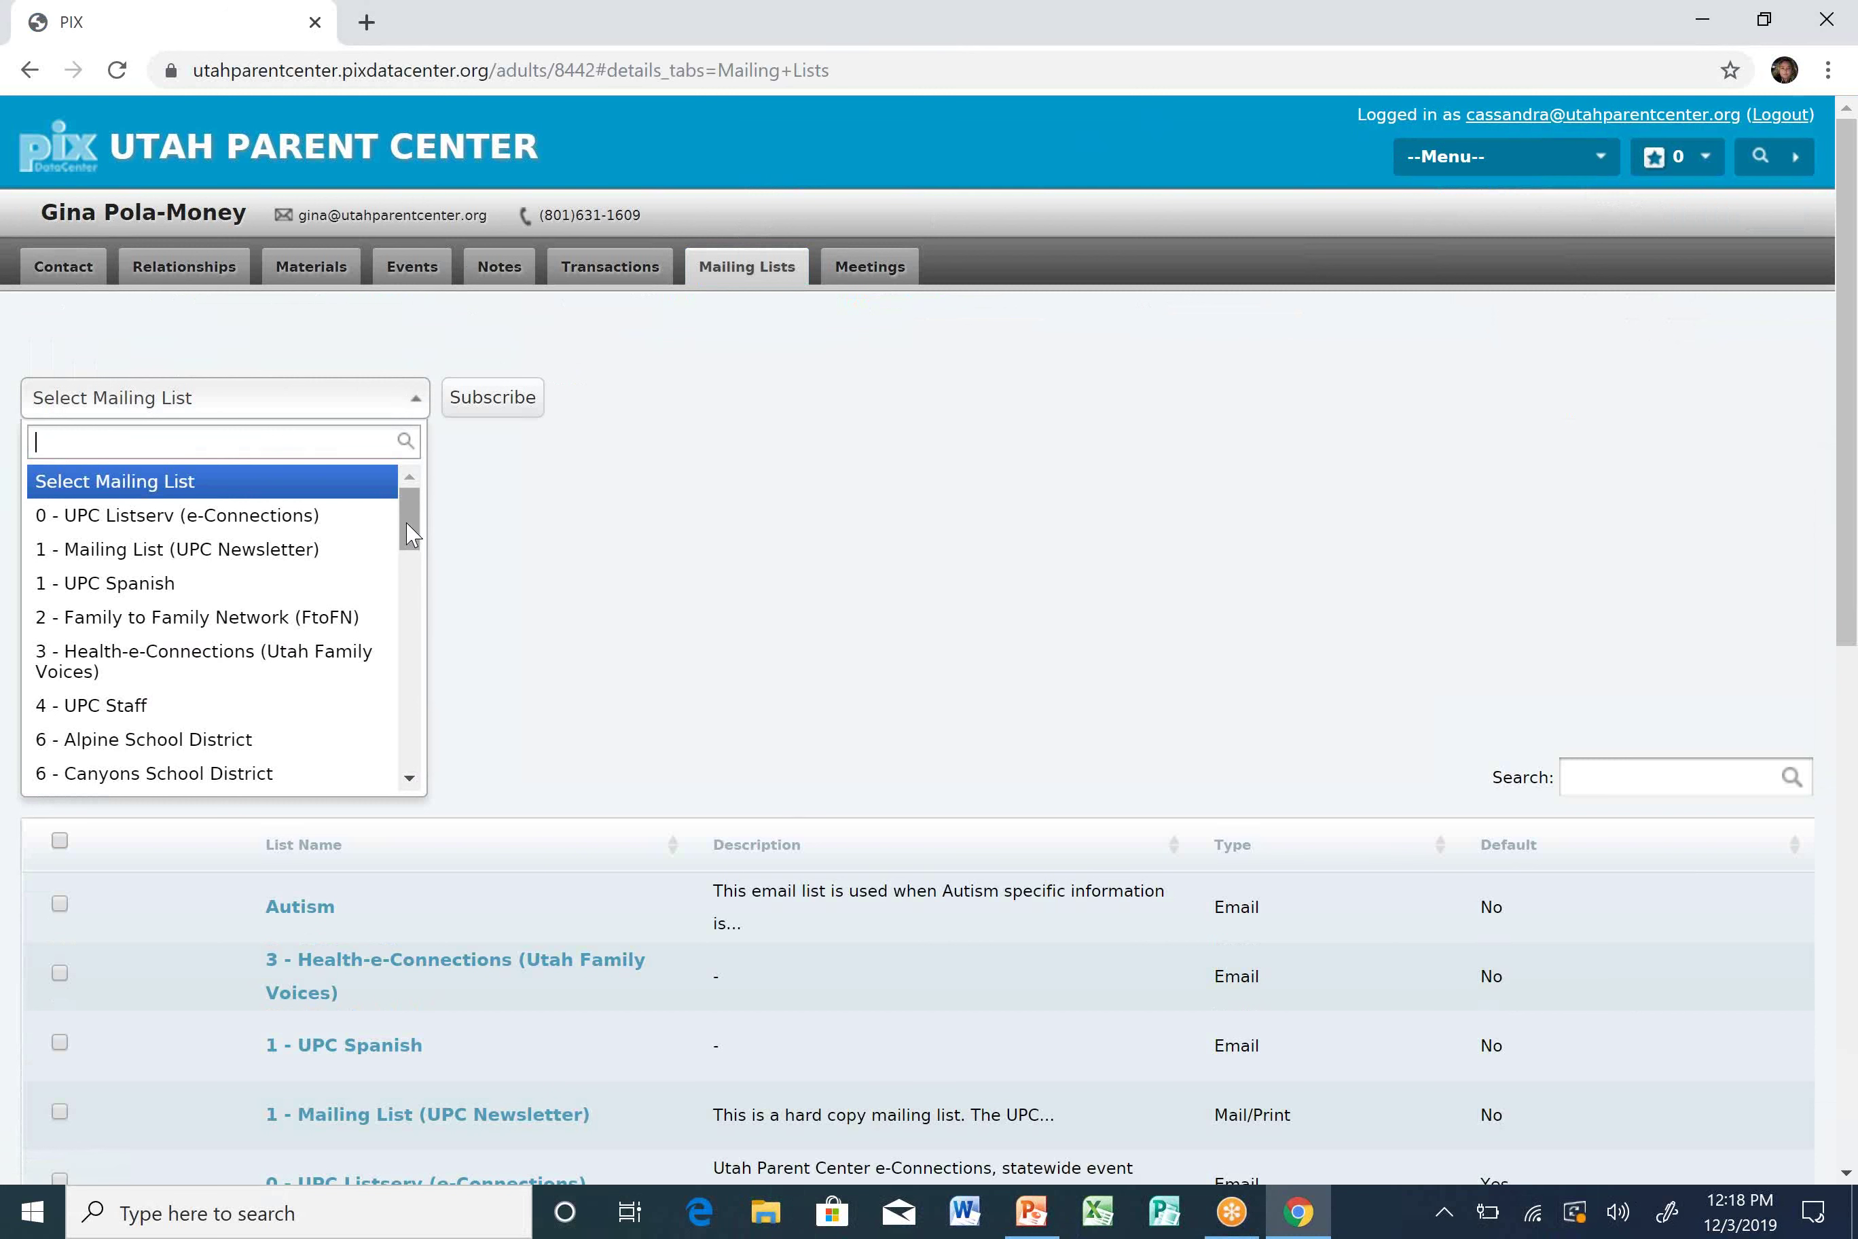
mouse_move(410, 534)
mouse_down()
mouse_move(410, 564)
mouse_move(409, 529)
mouse_up()
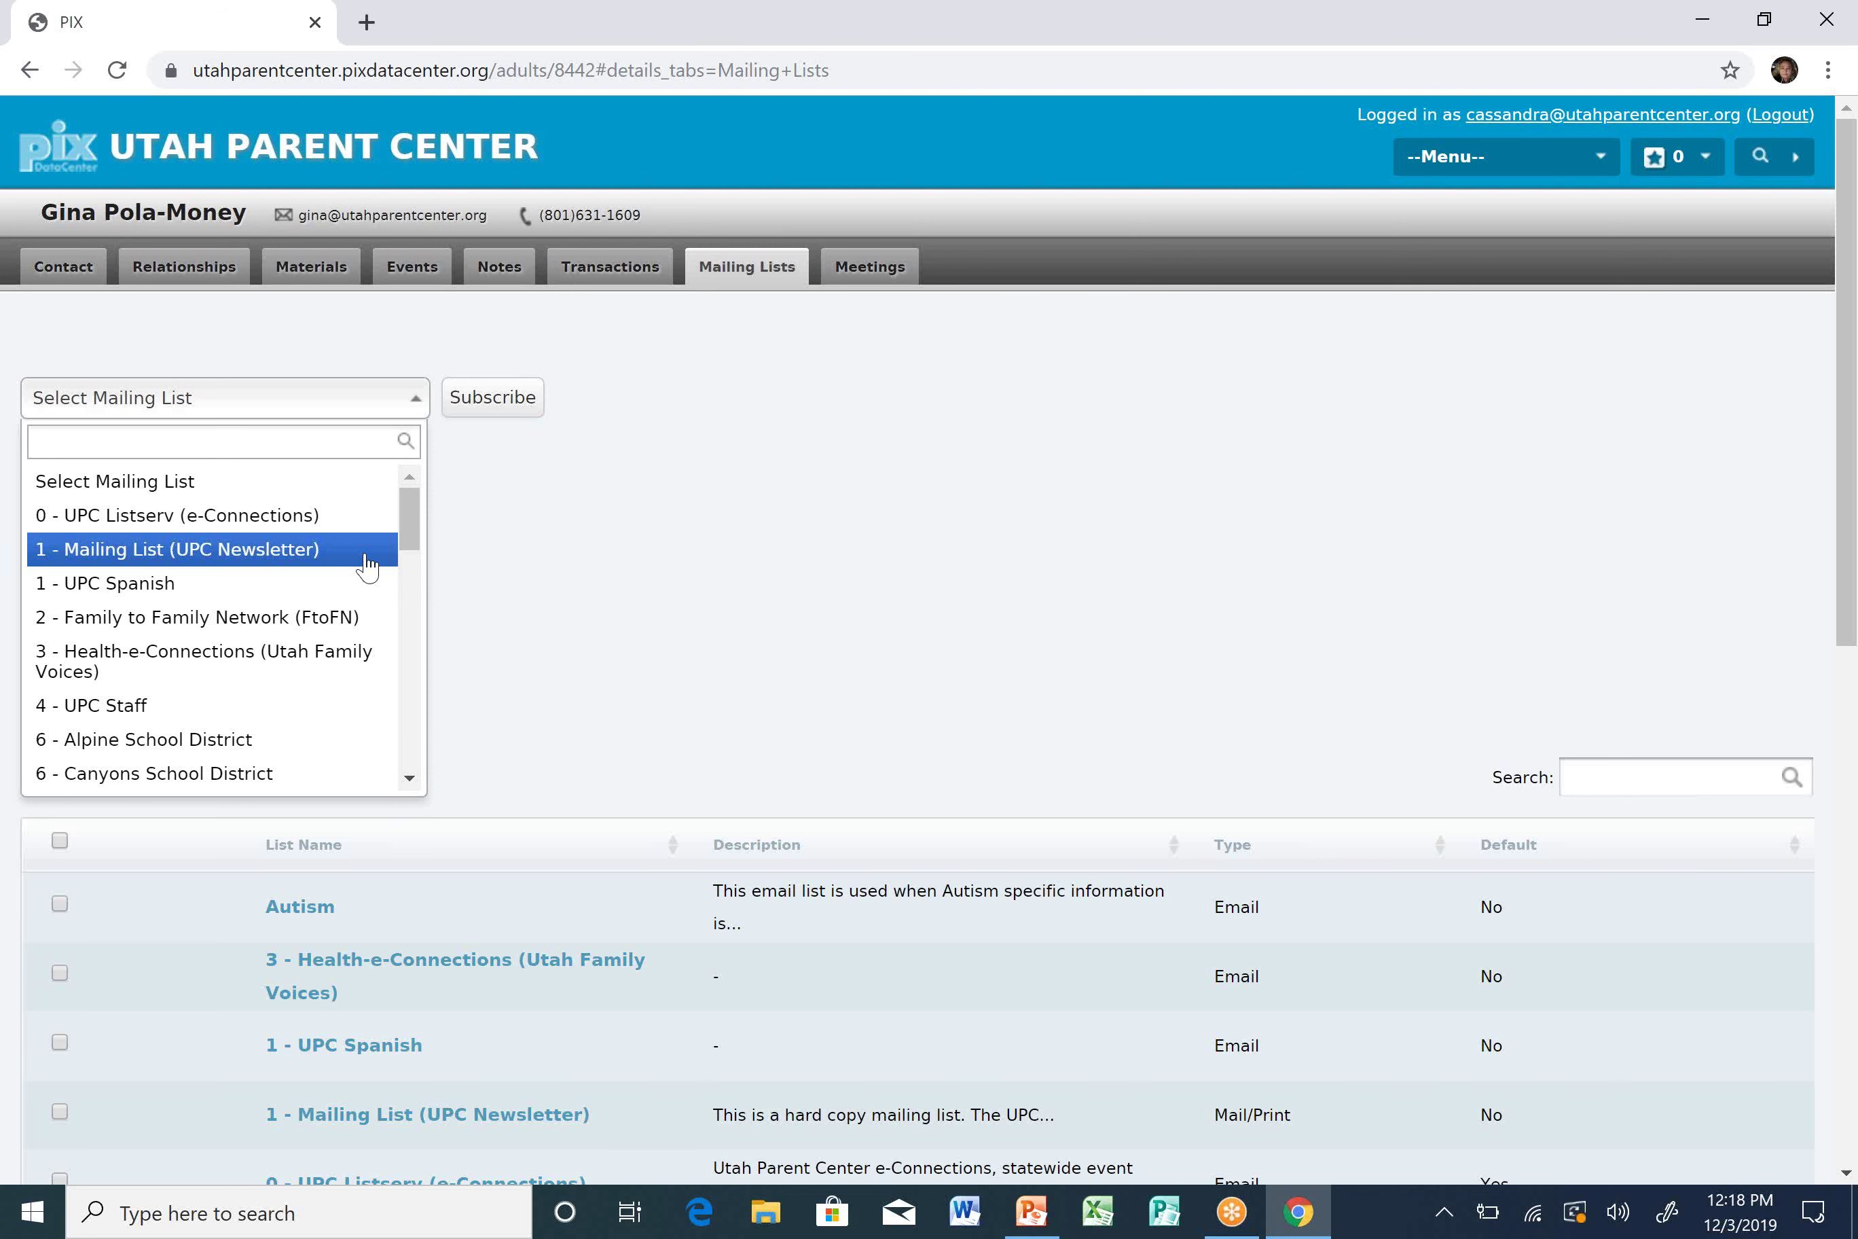
scroll(419, 544, down, 3)
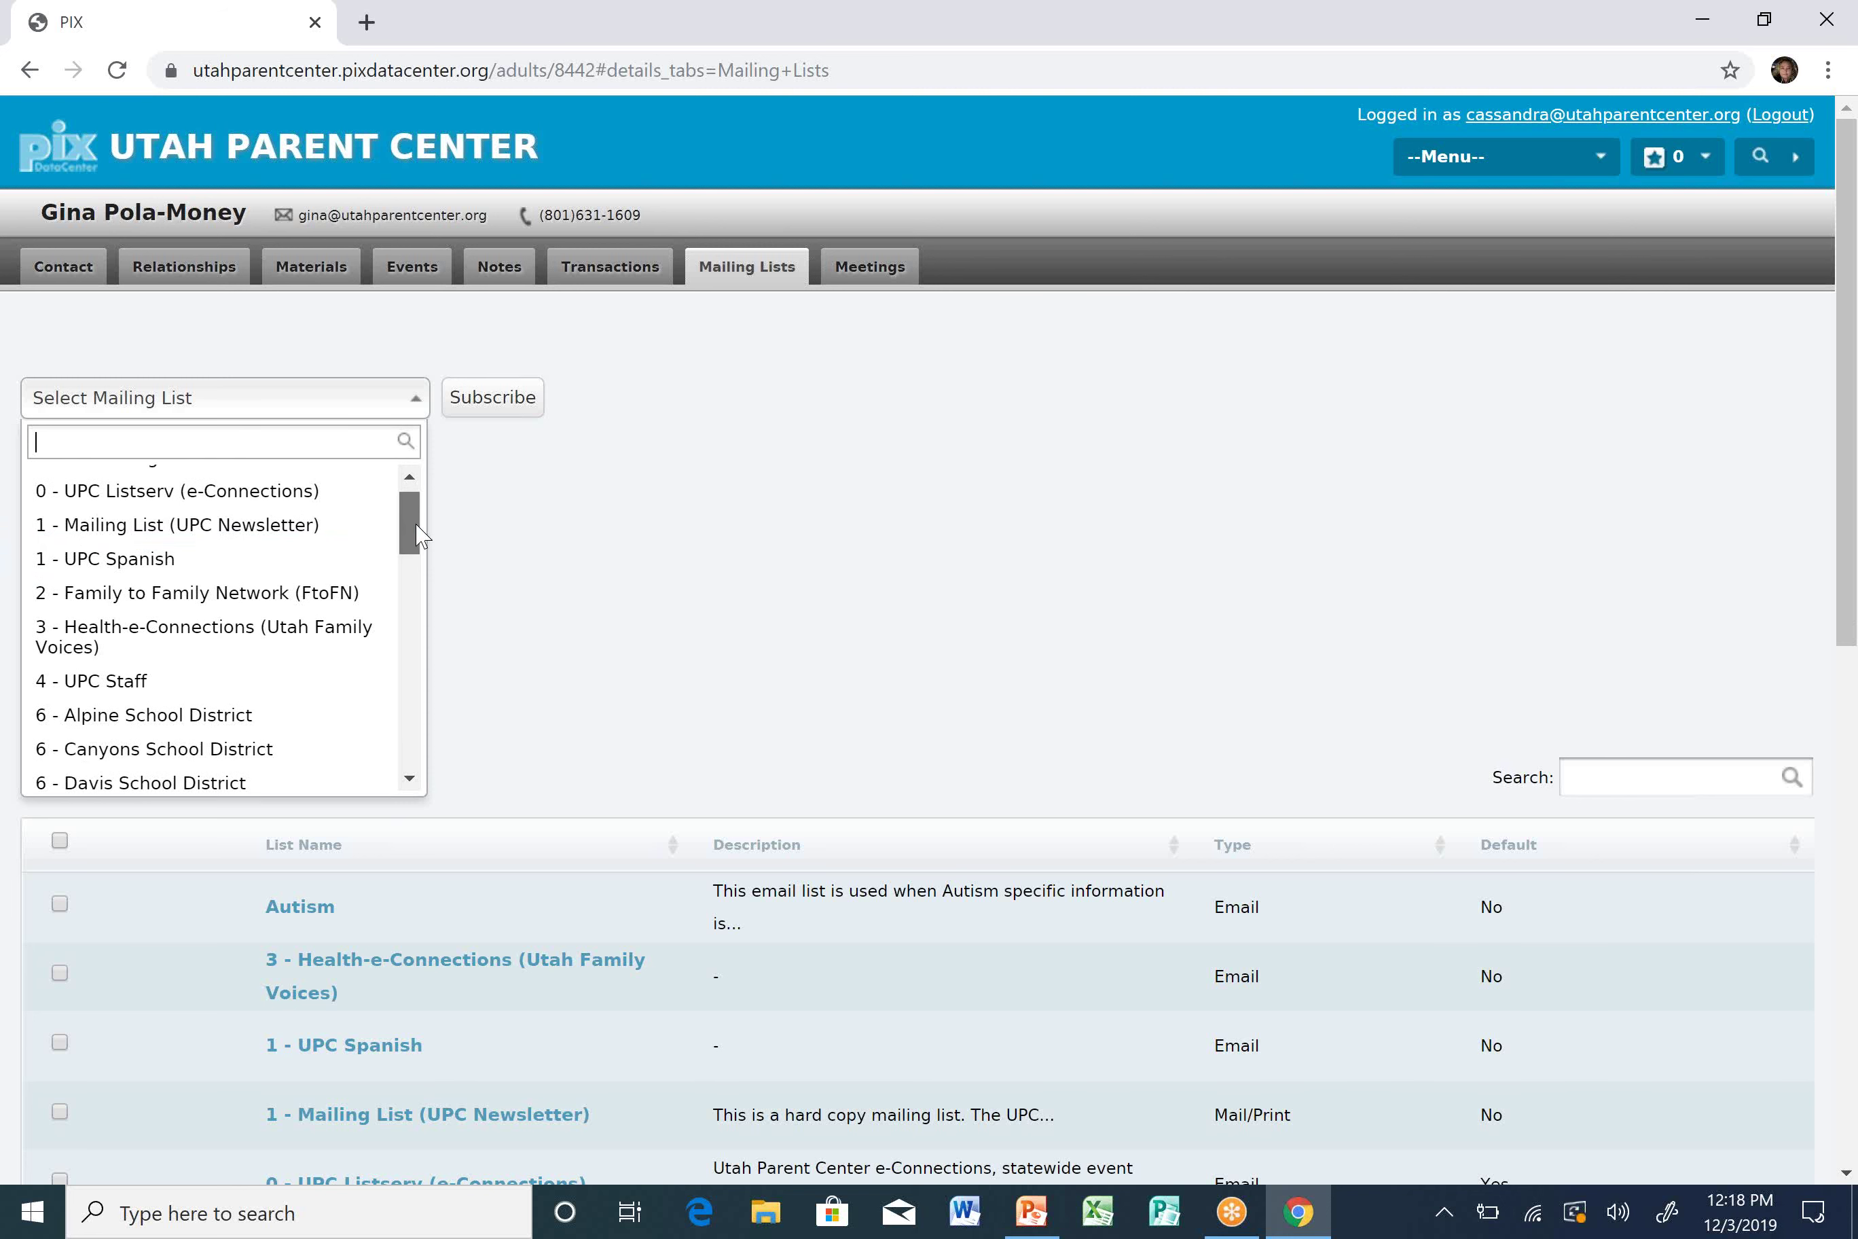
drag(421, 540, 415, 521)
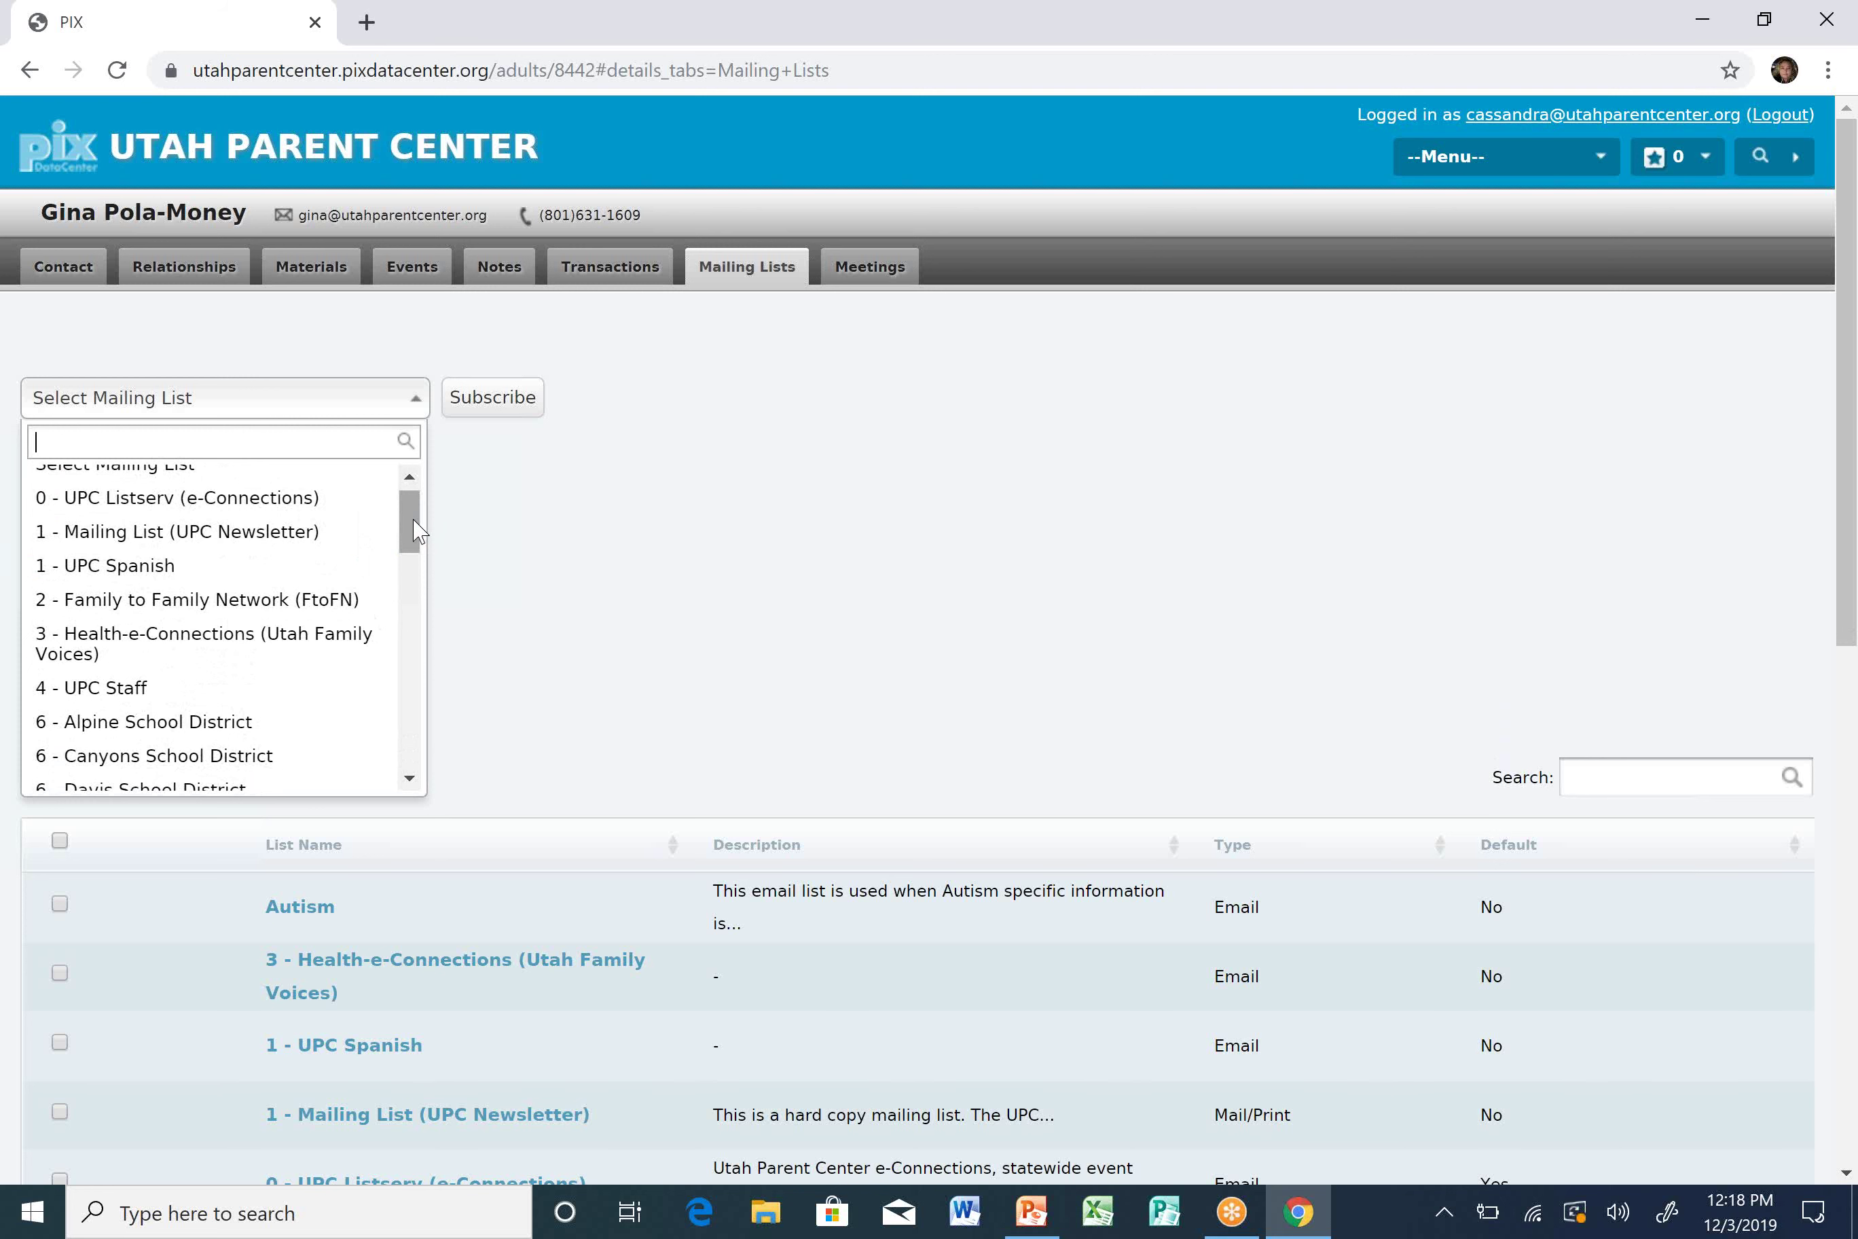
mouse_move(410, 530)
mouse_down()
mouse_move(410, 619)
mouse_move(398, 494)
mouse_up()
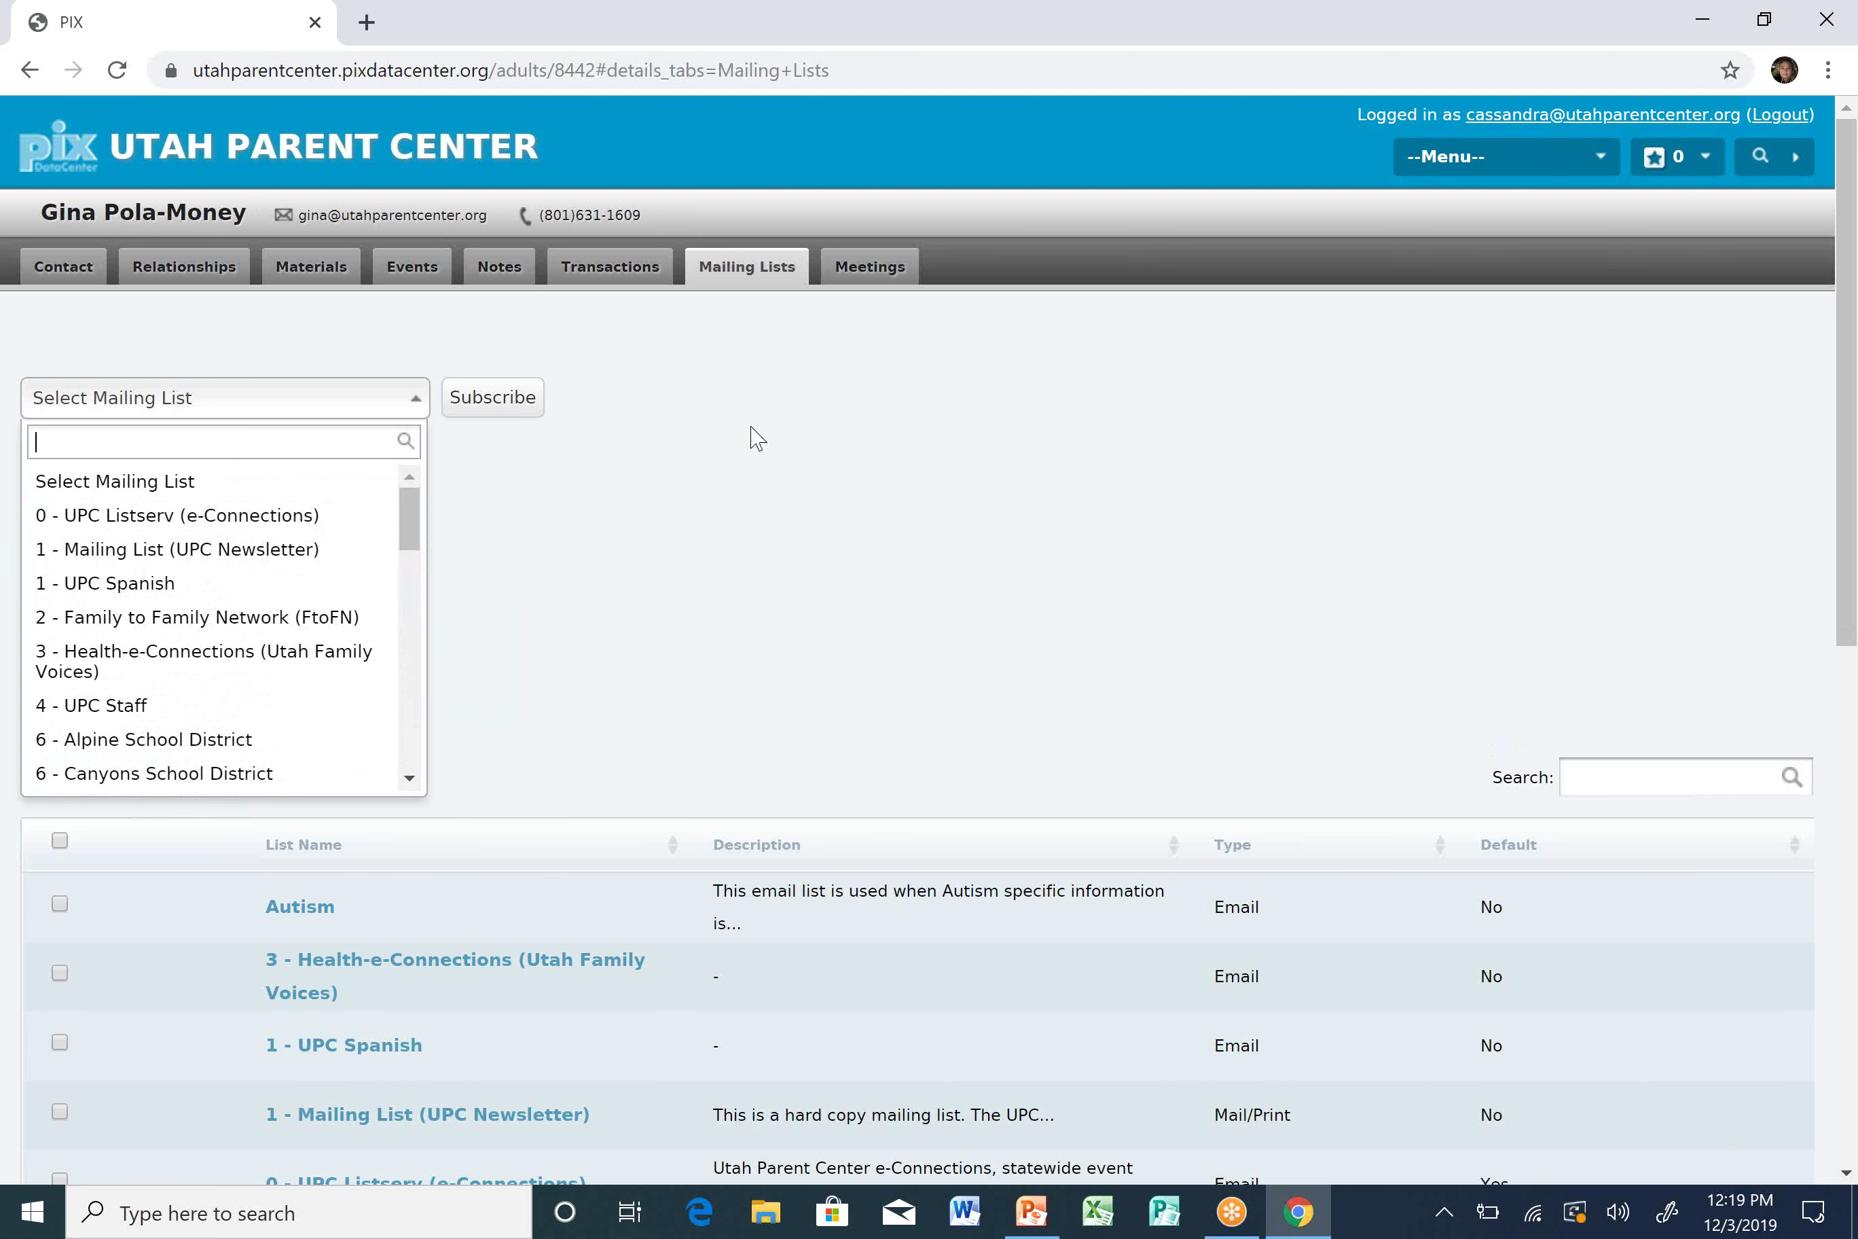
Dismiss the Select Mailing List dropdown without adding a subscription.
click(934, 438)
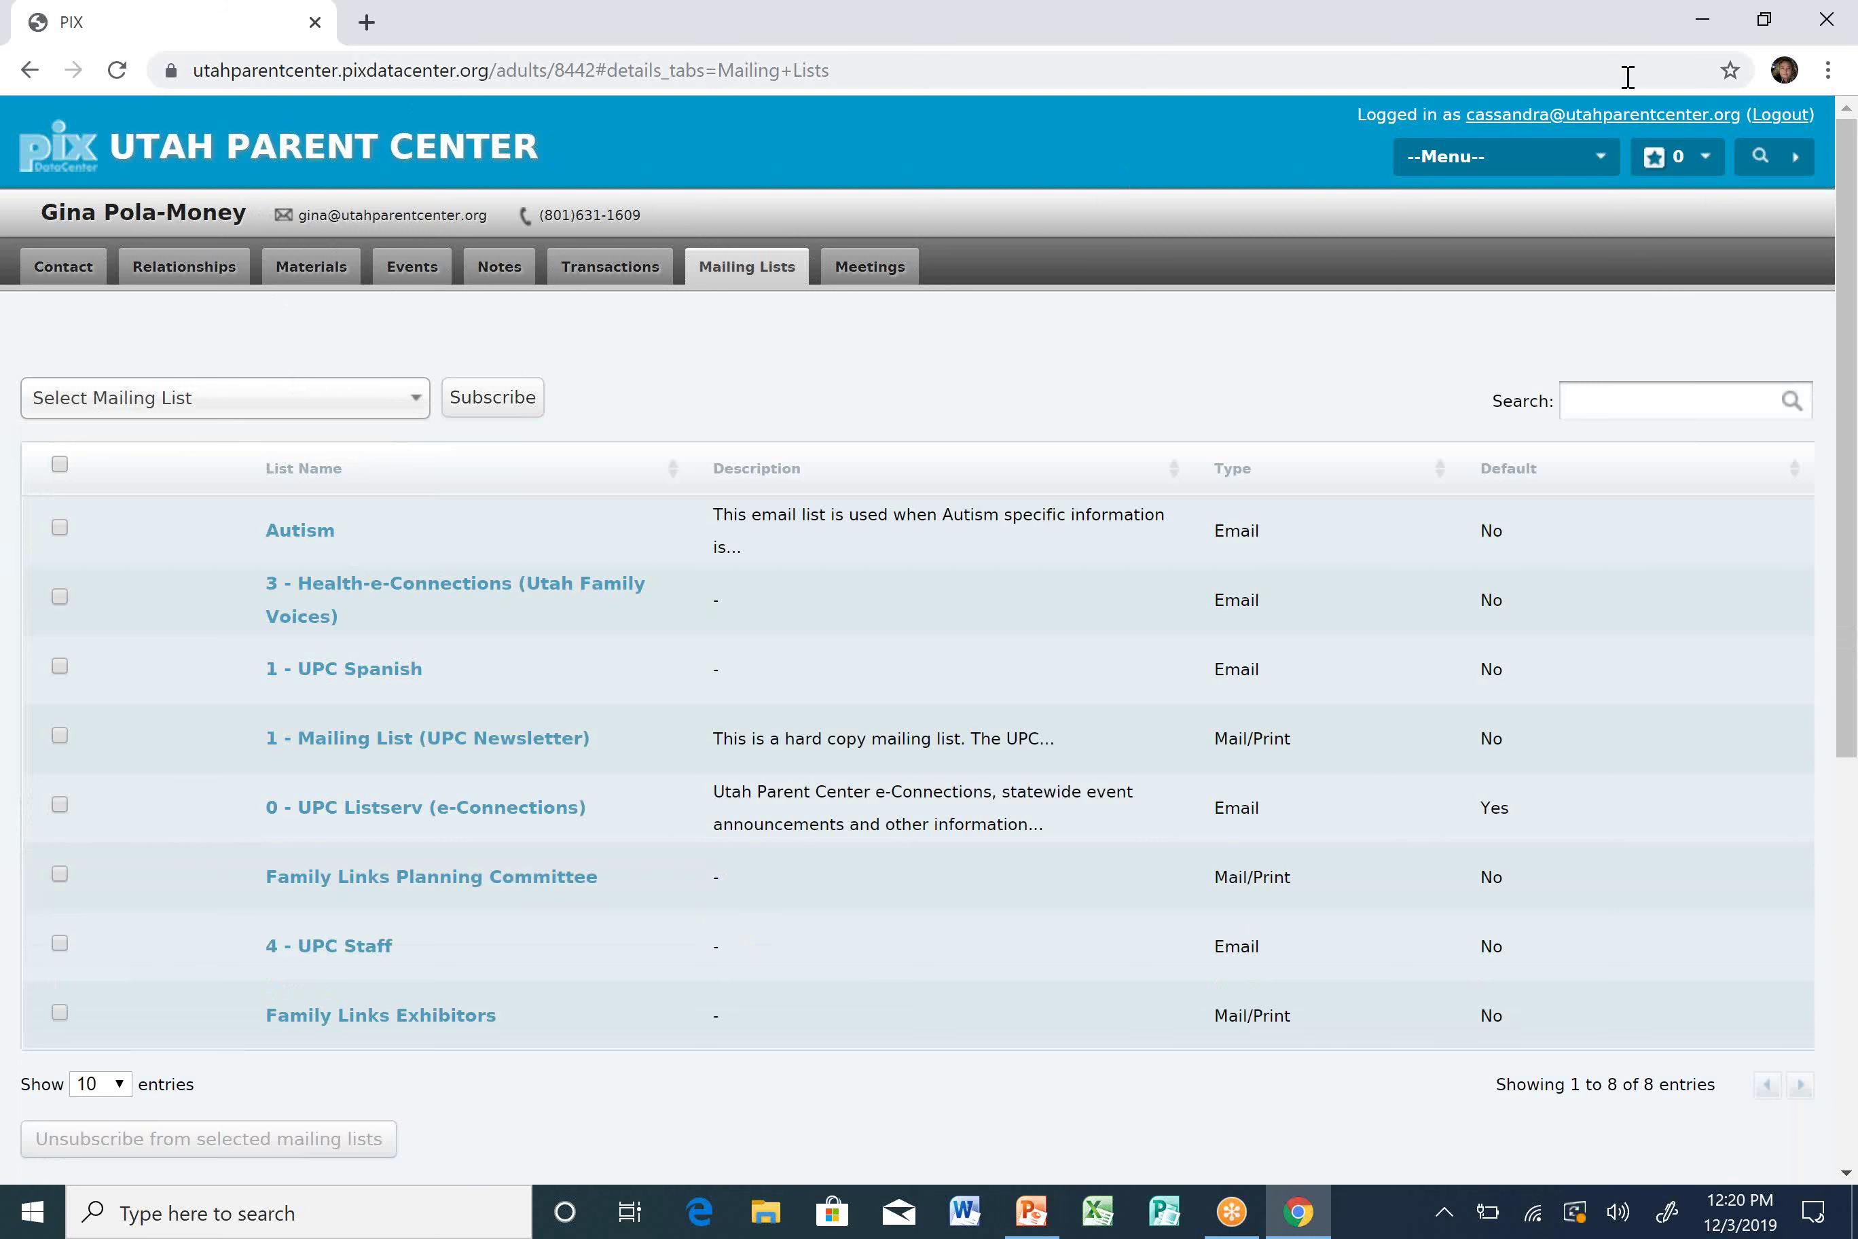
Go to Events, show All events and search for 12/3/2019.
click(1482, 168)
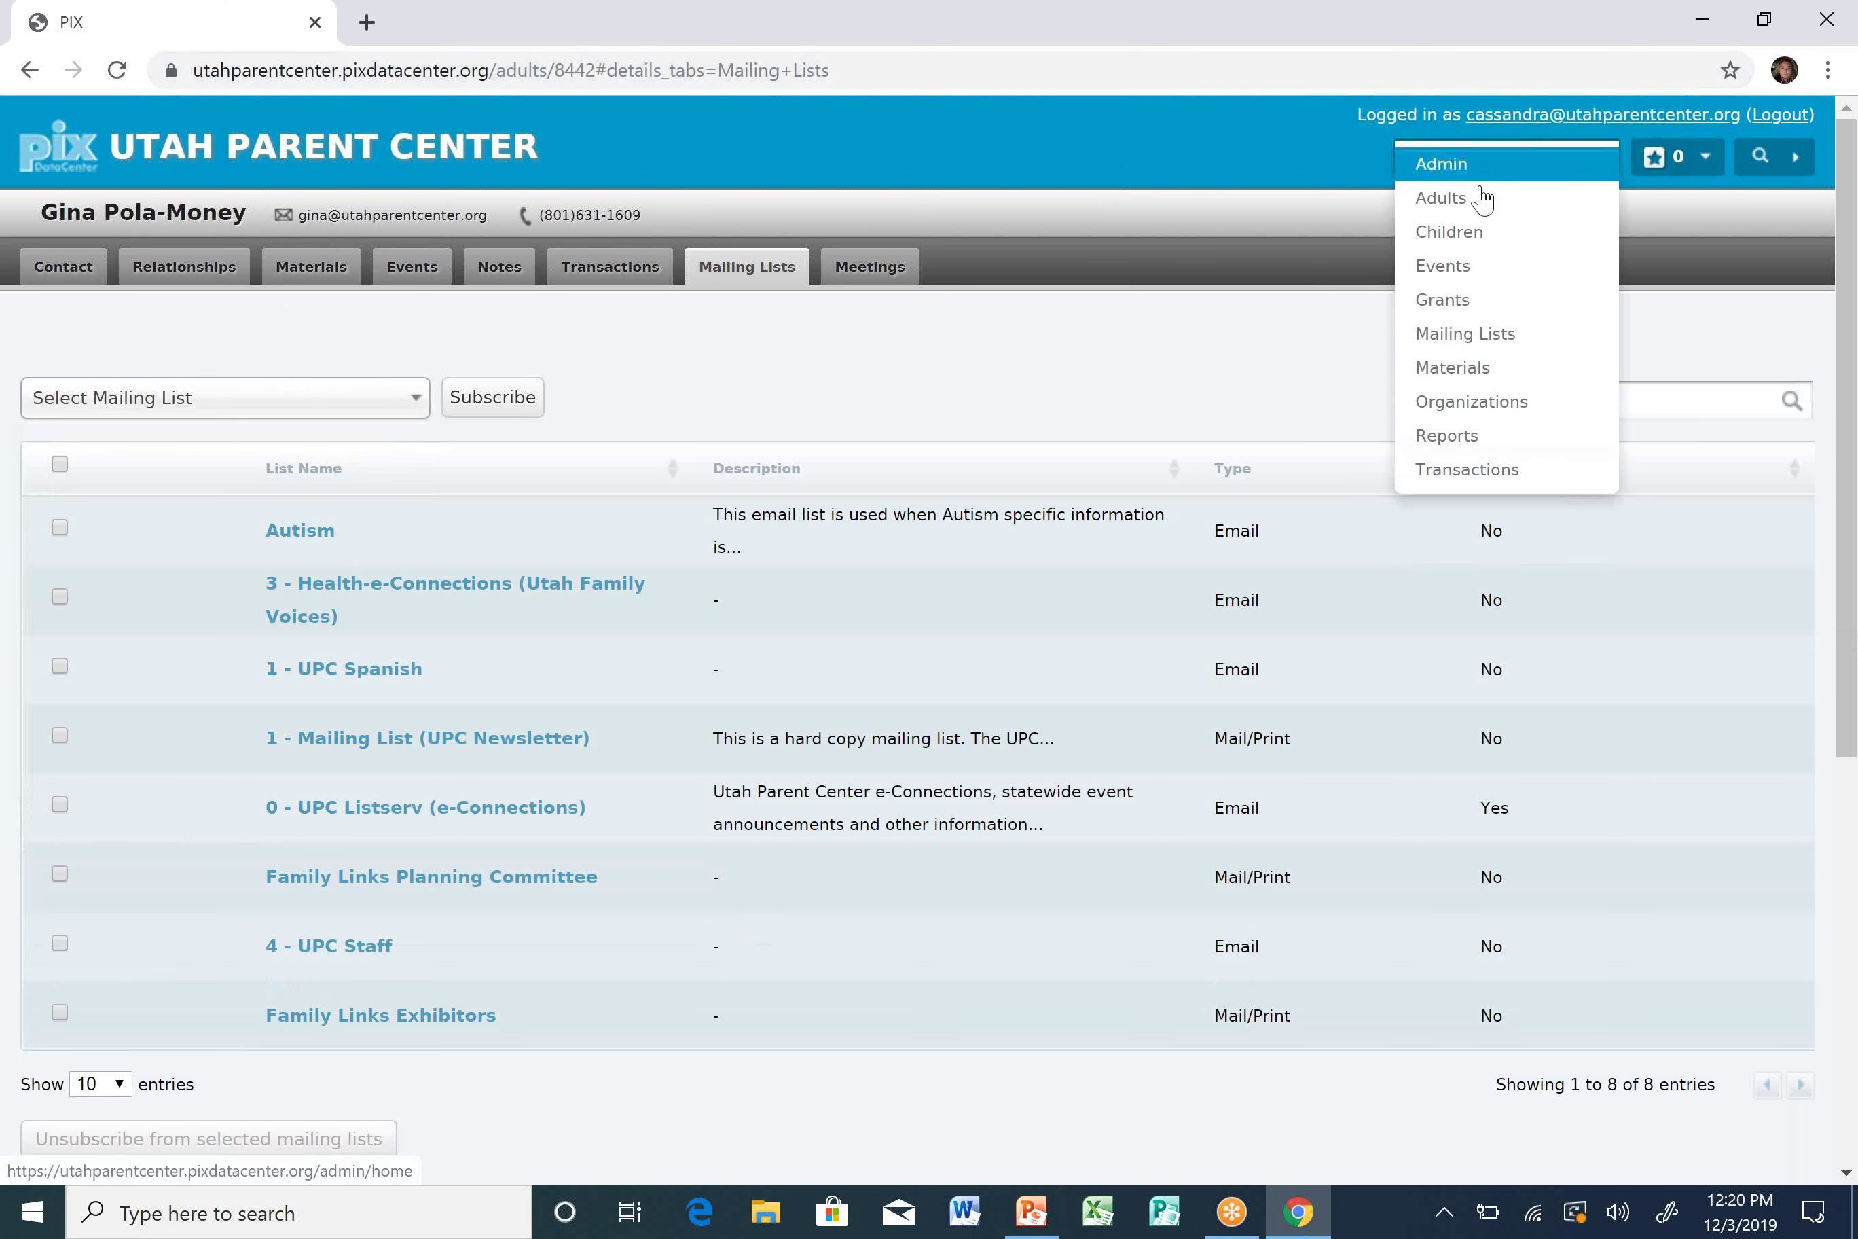
click(1486, 272)
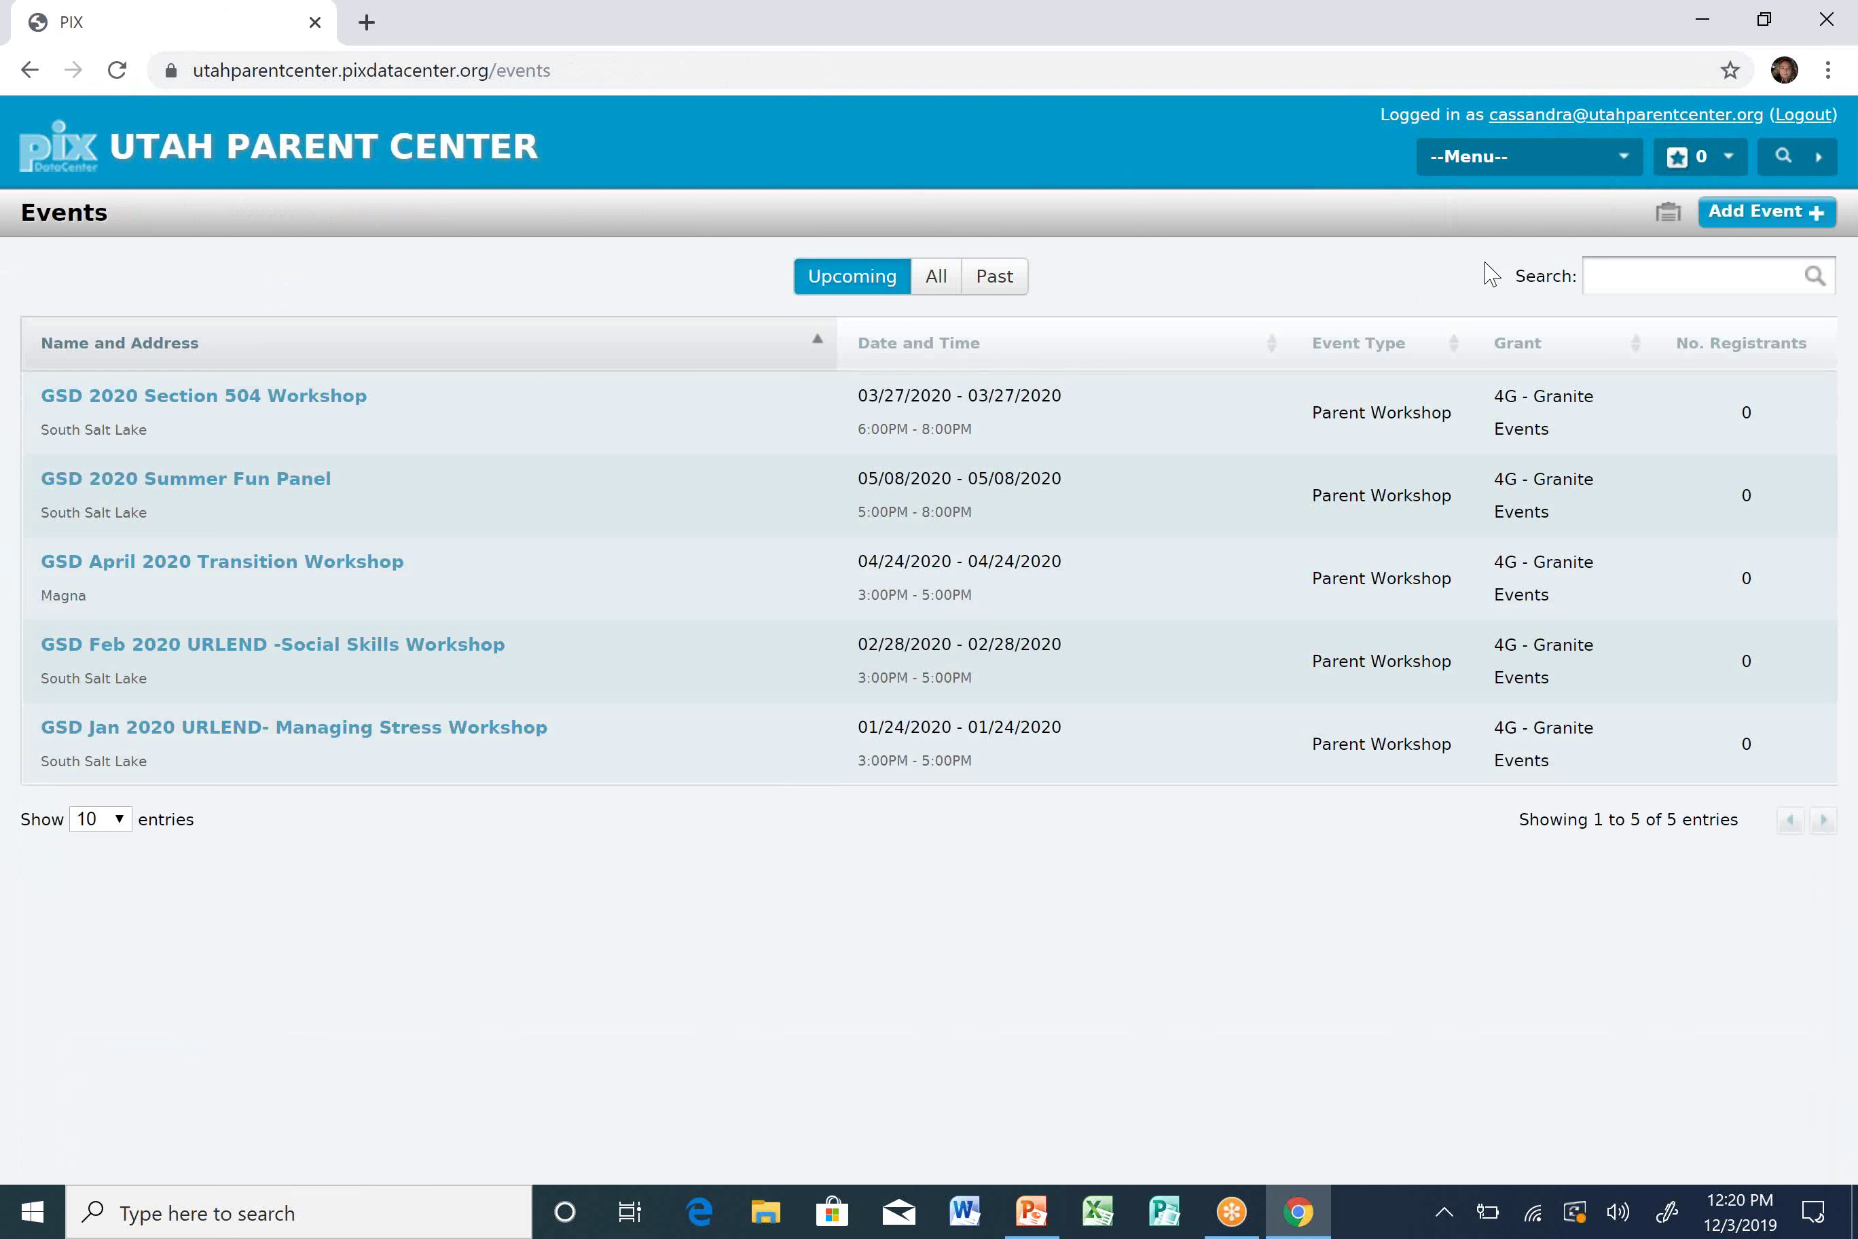
click(1688, 272)
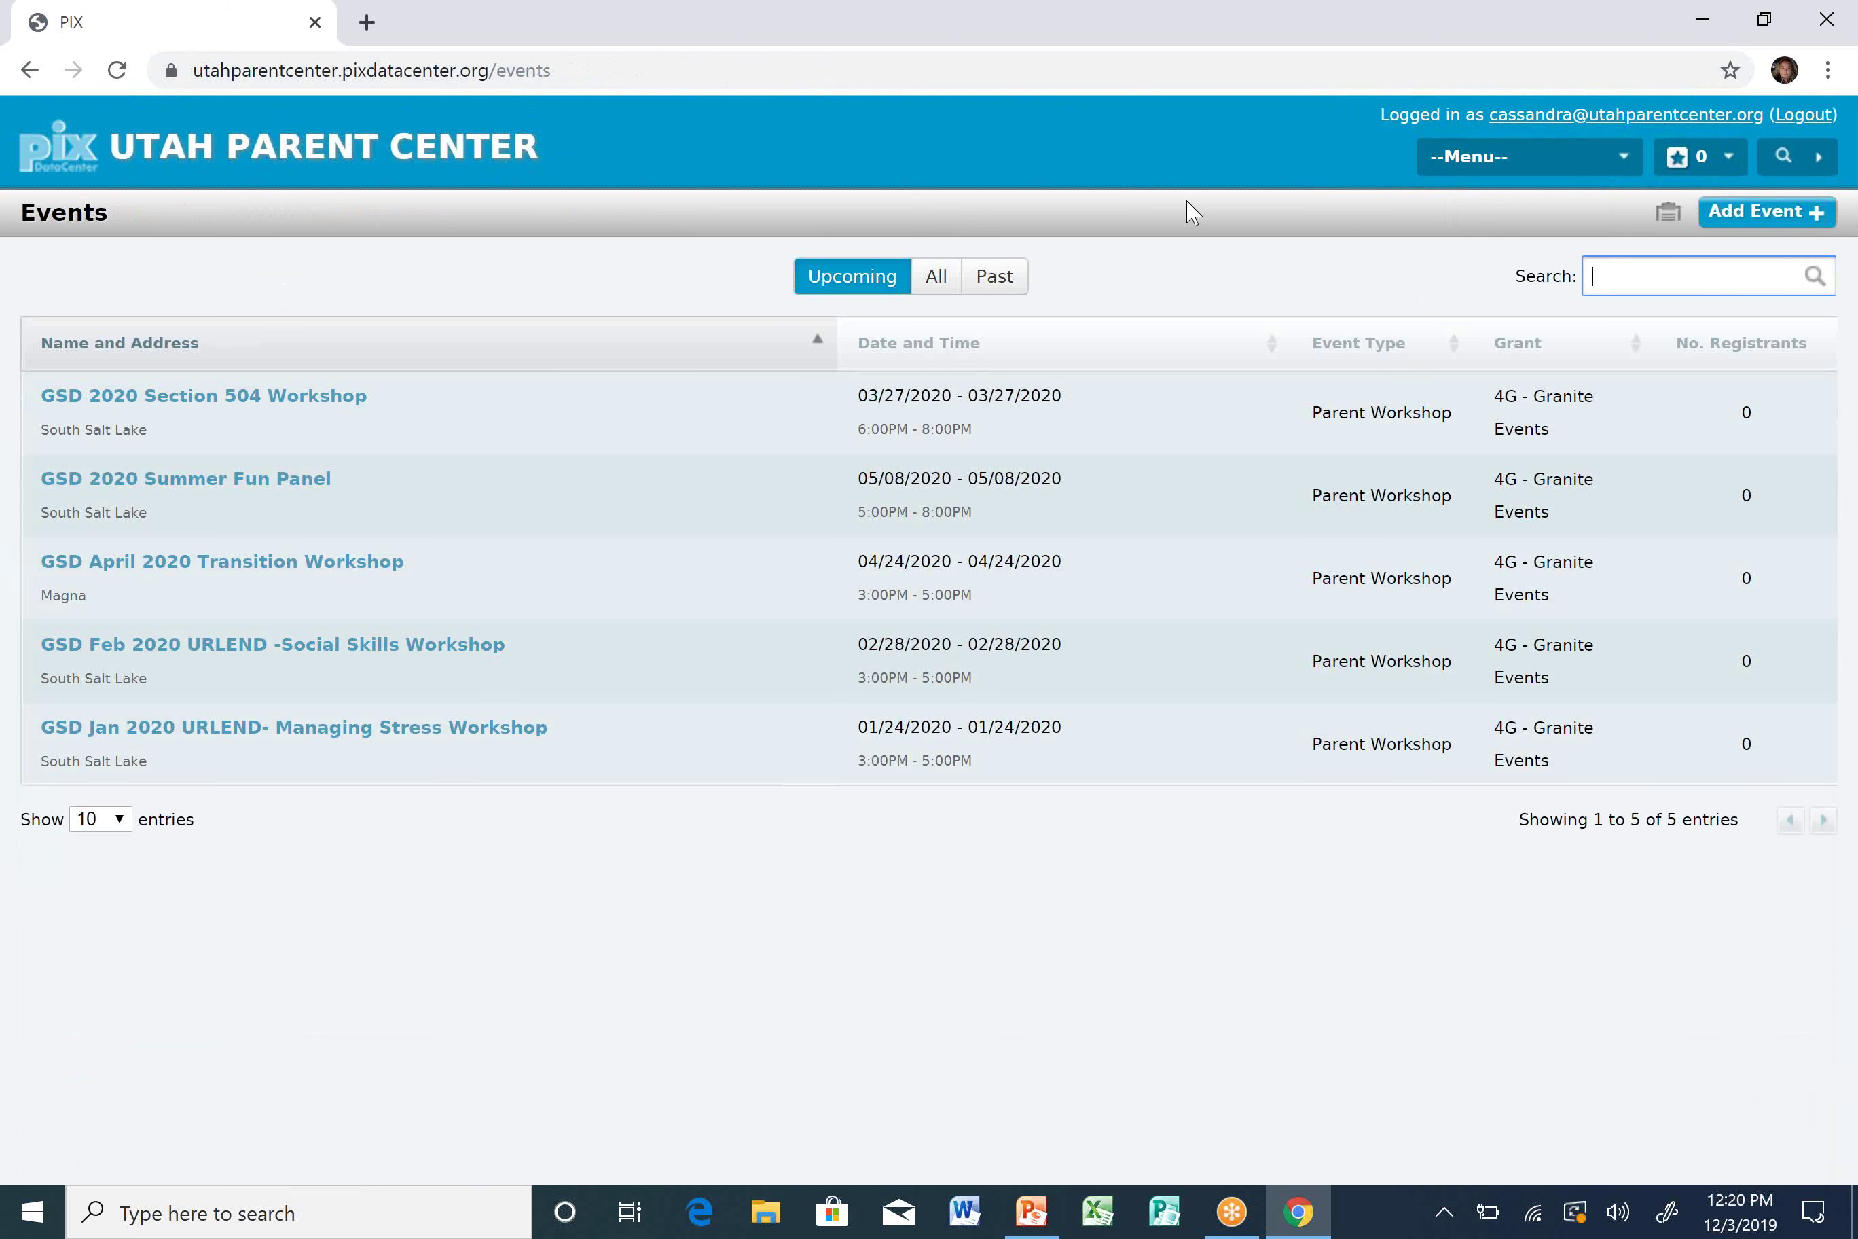
click(940, 280)
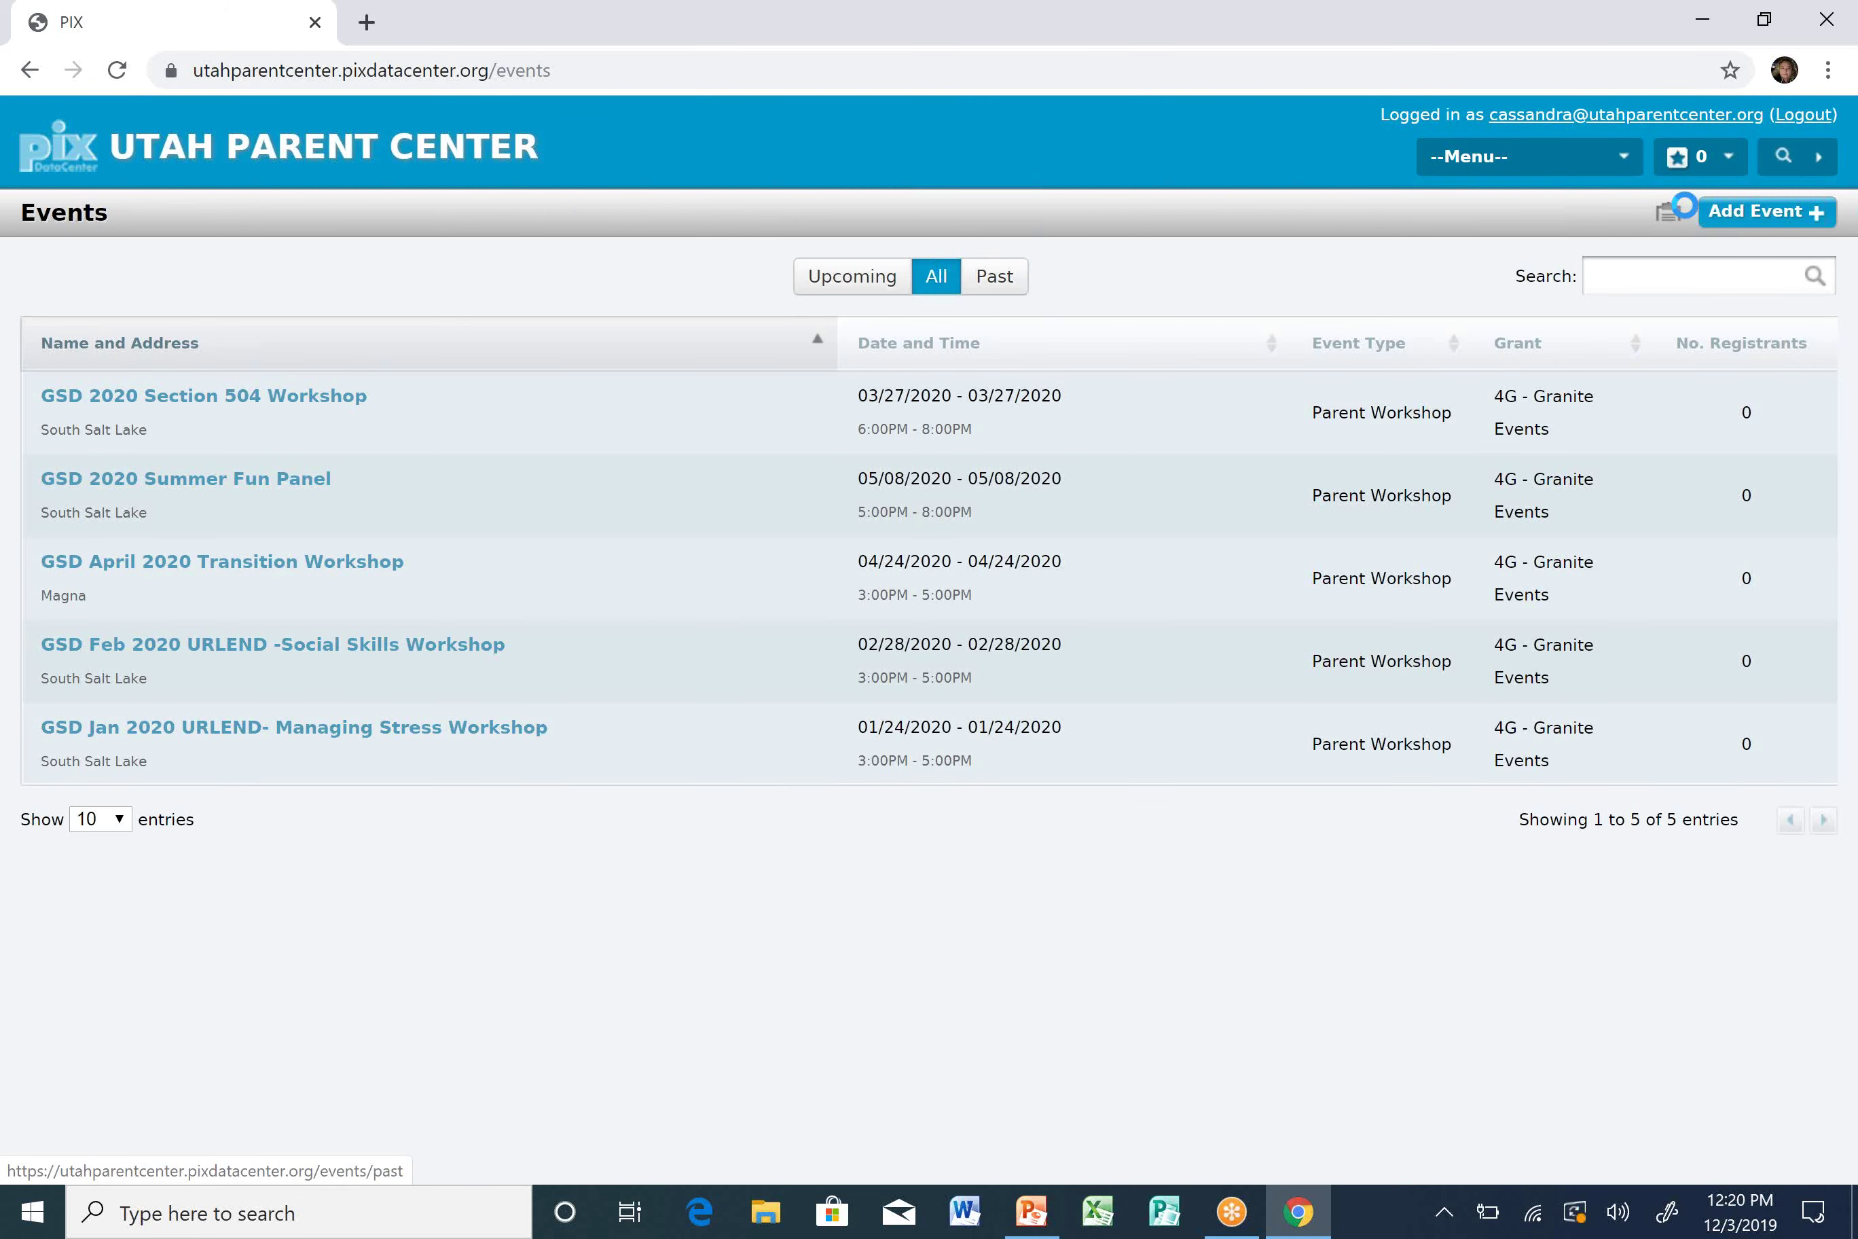
click(1677, 265)
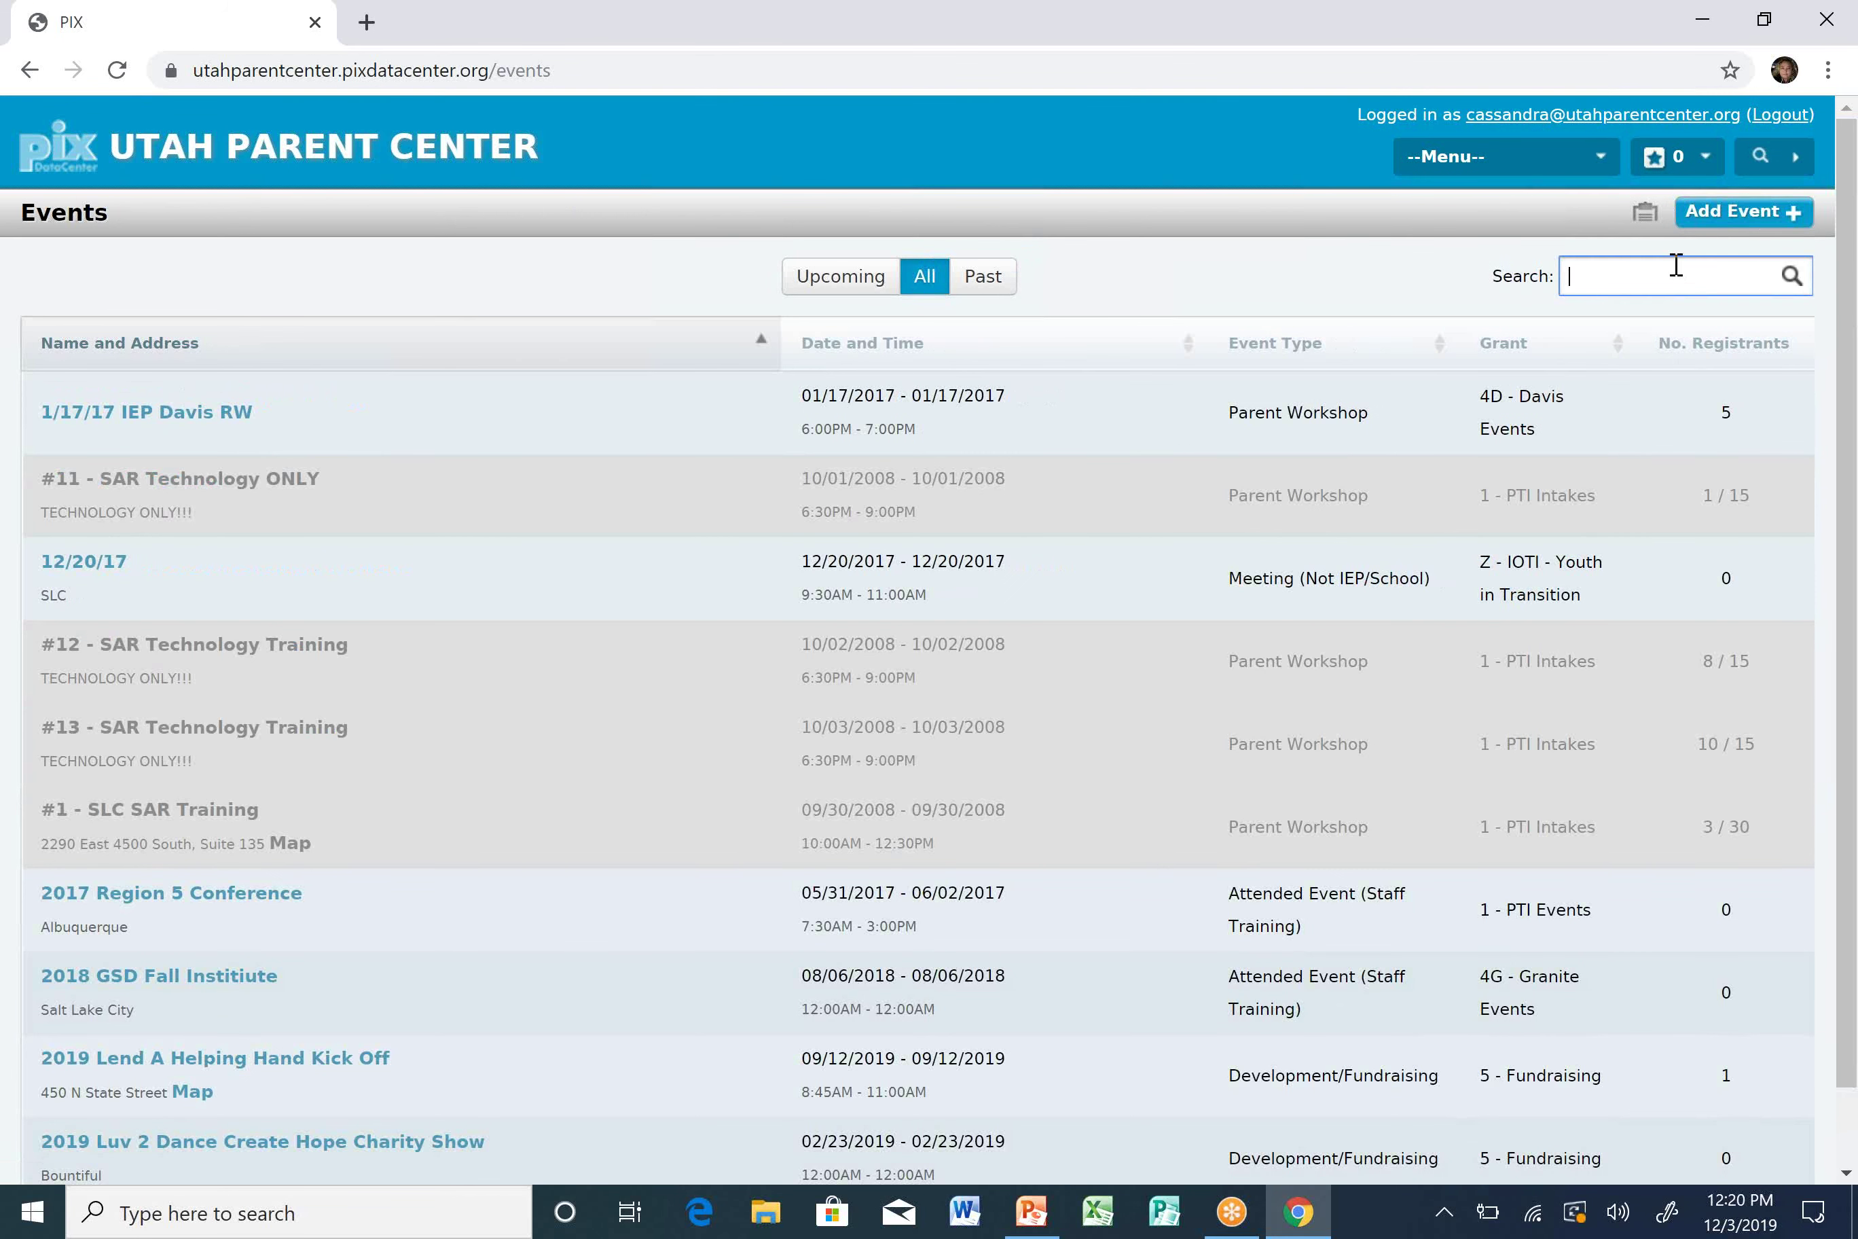
text(12/3/2019)
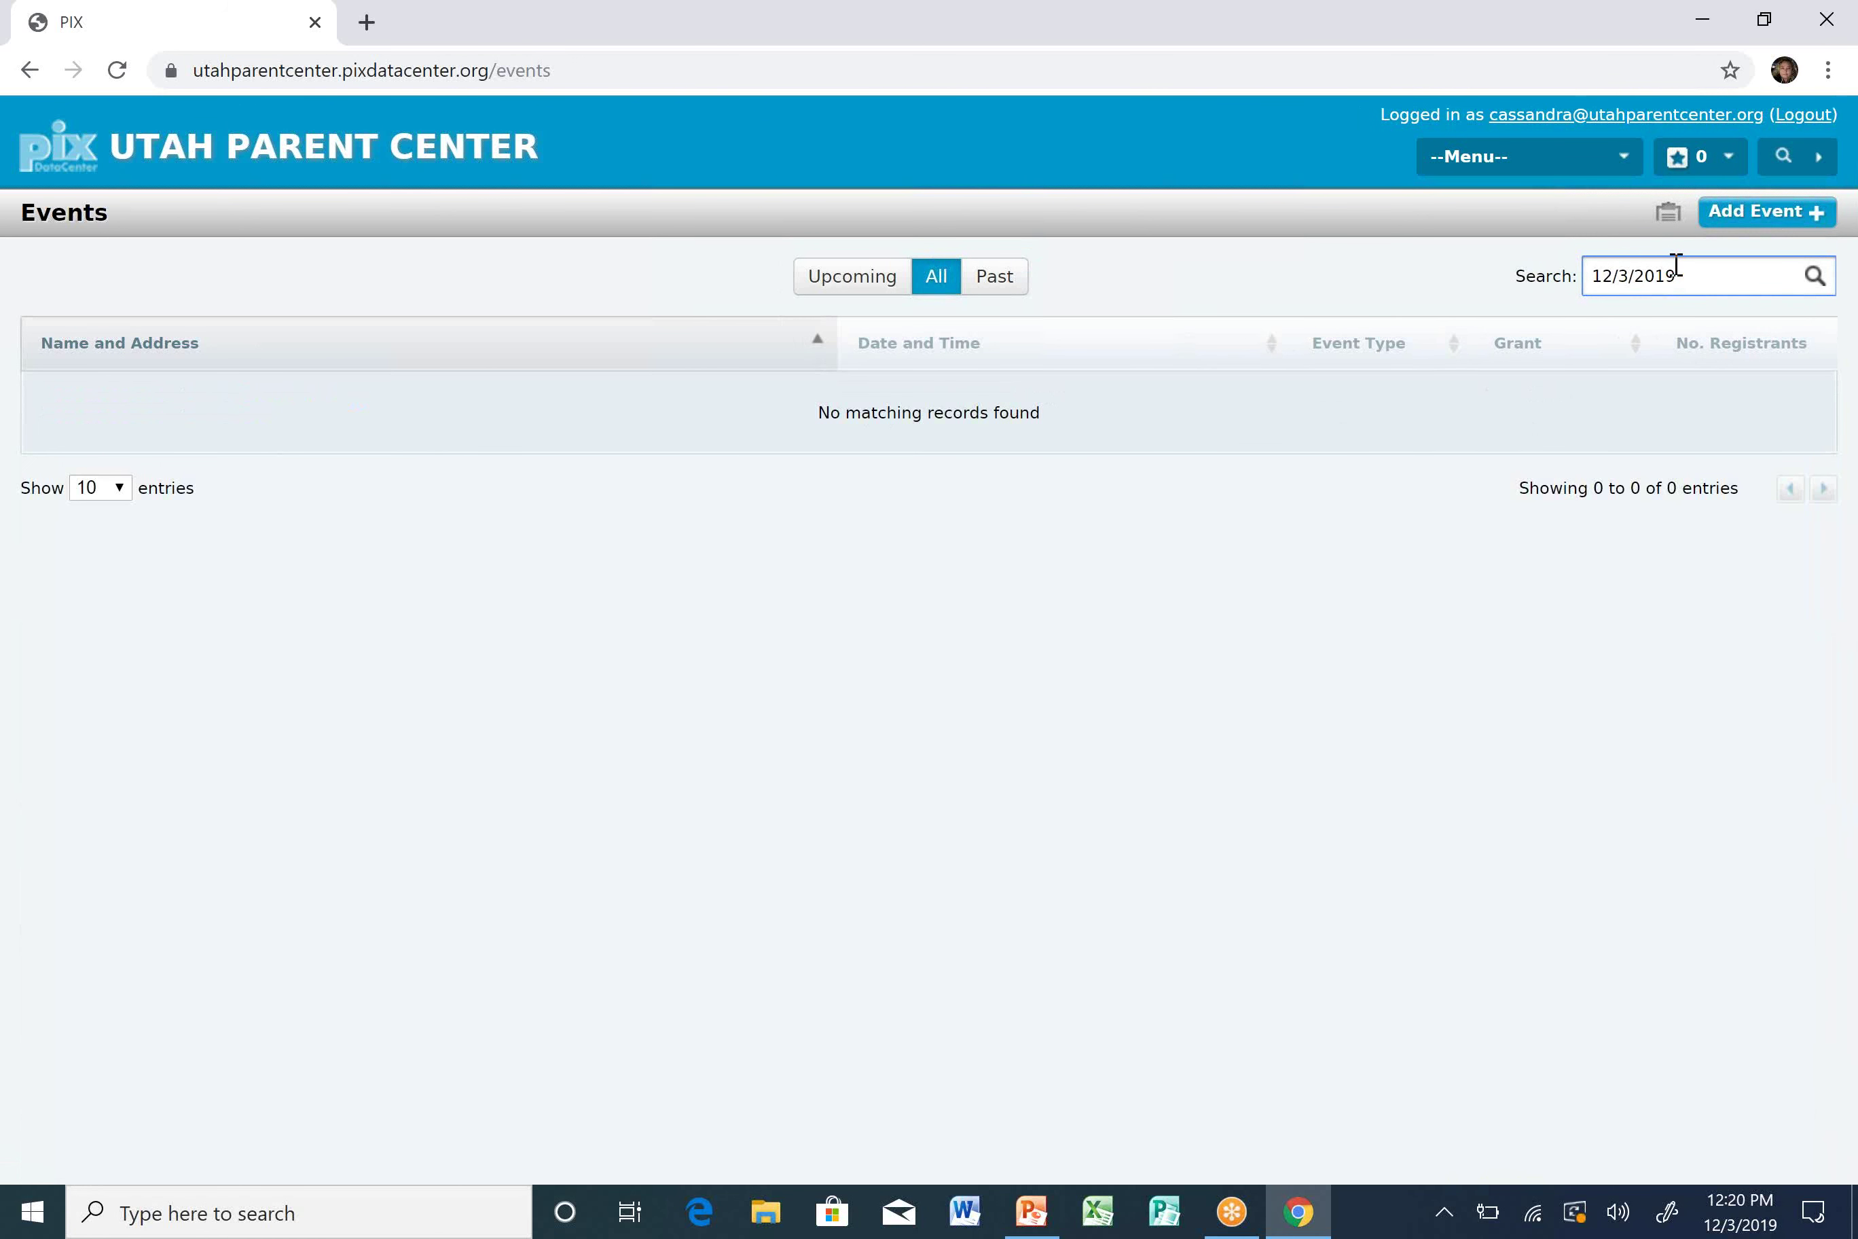
click(1801, 216)
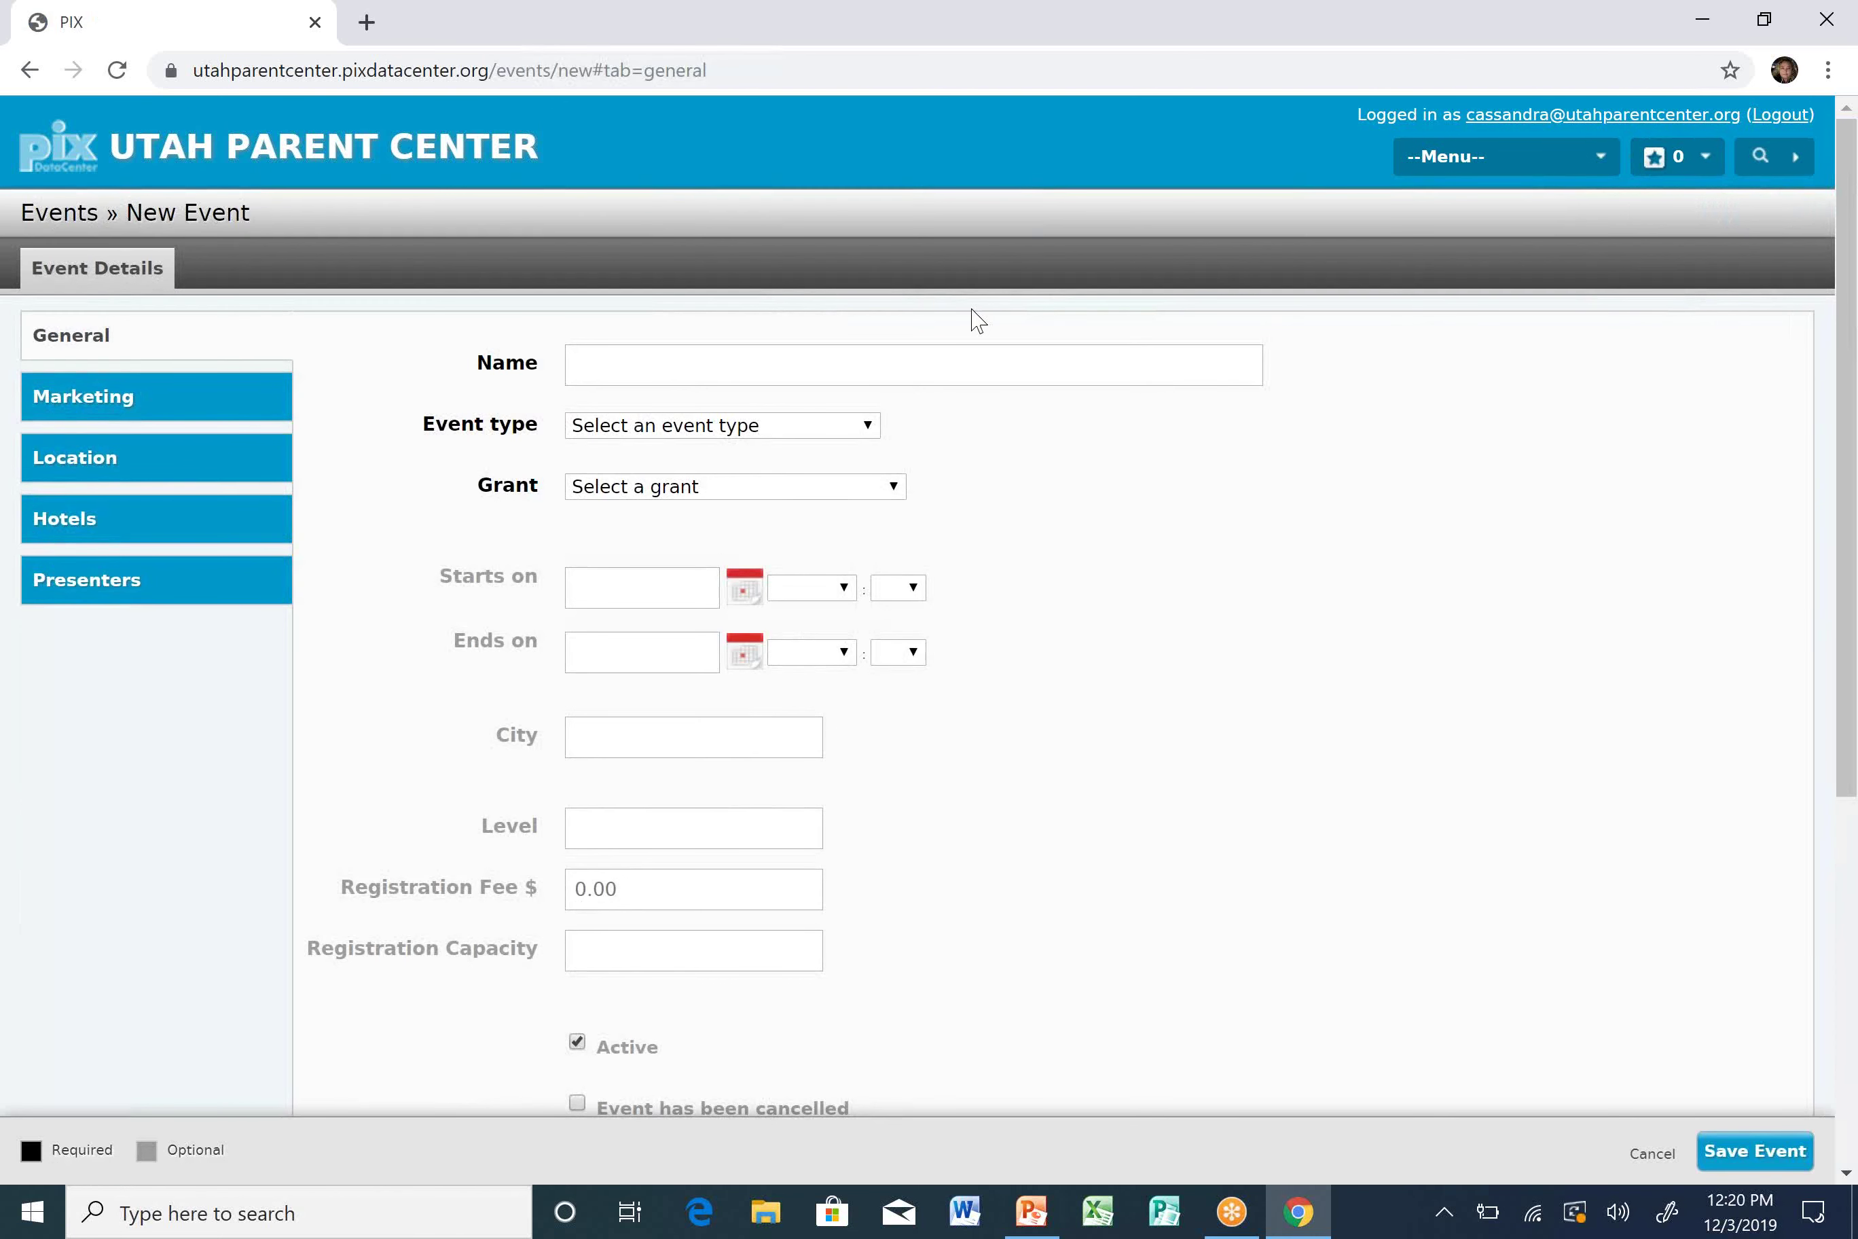
Name the new event 'Lunch & Learn Training' with event type Attended Event (Staff Training).
click(959, 361)
text(Lunch)
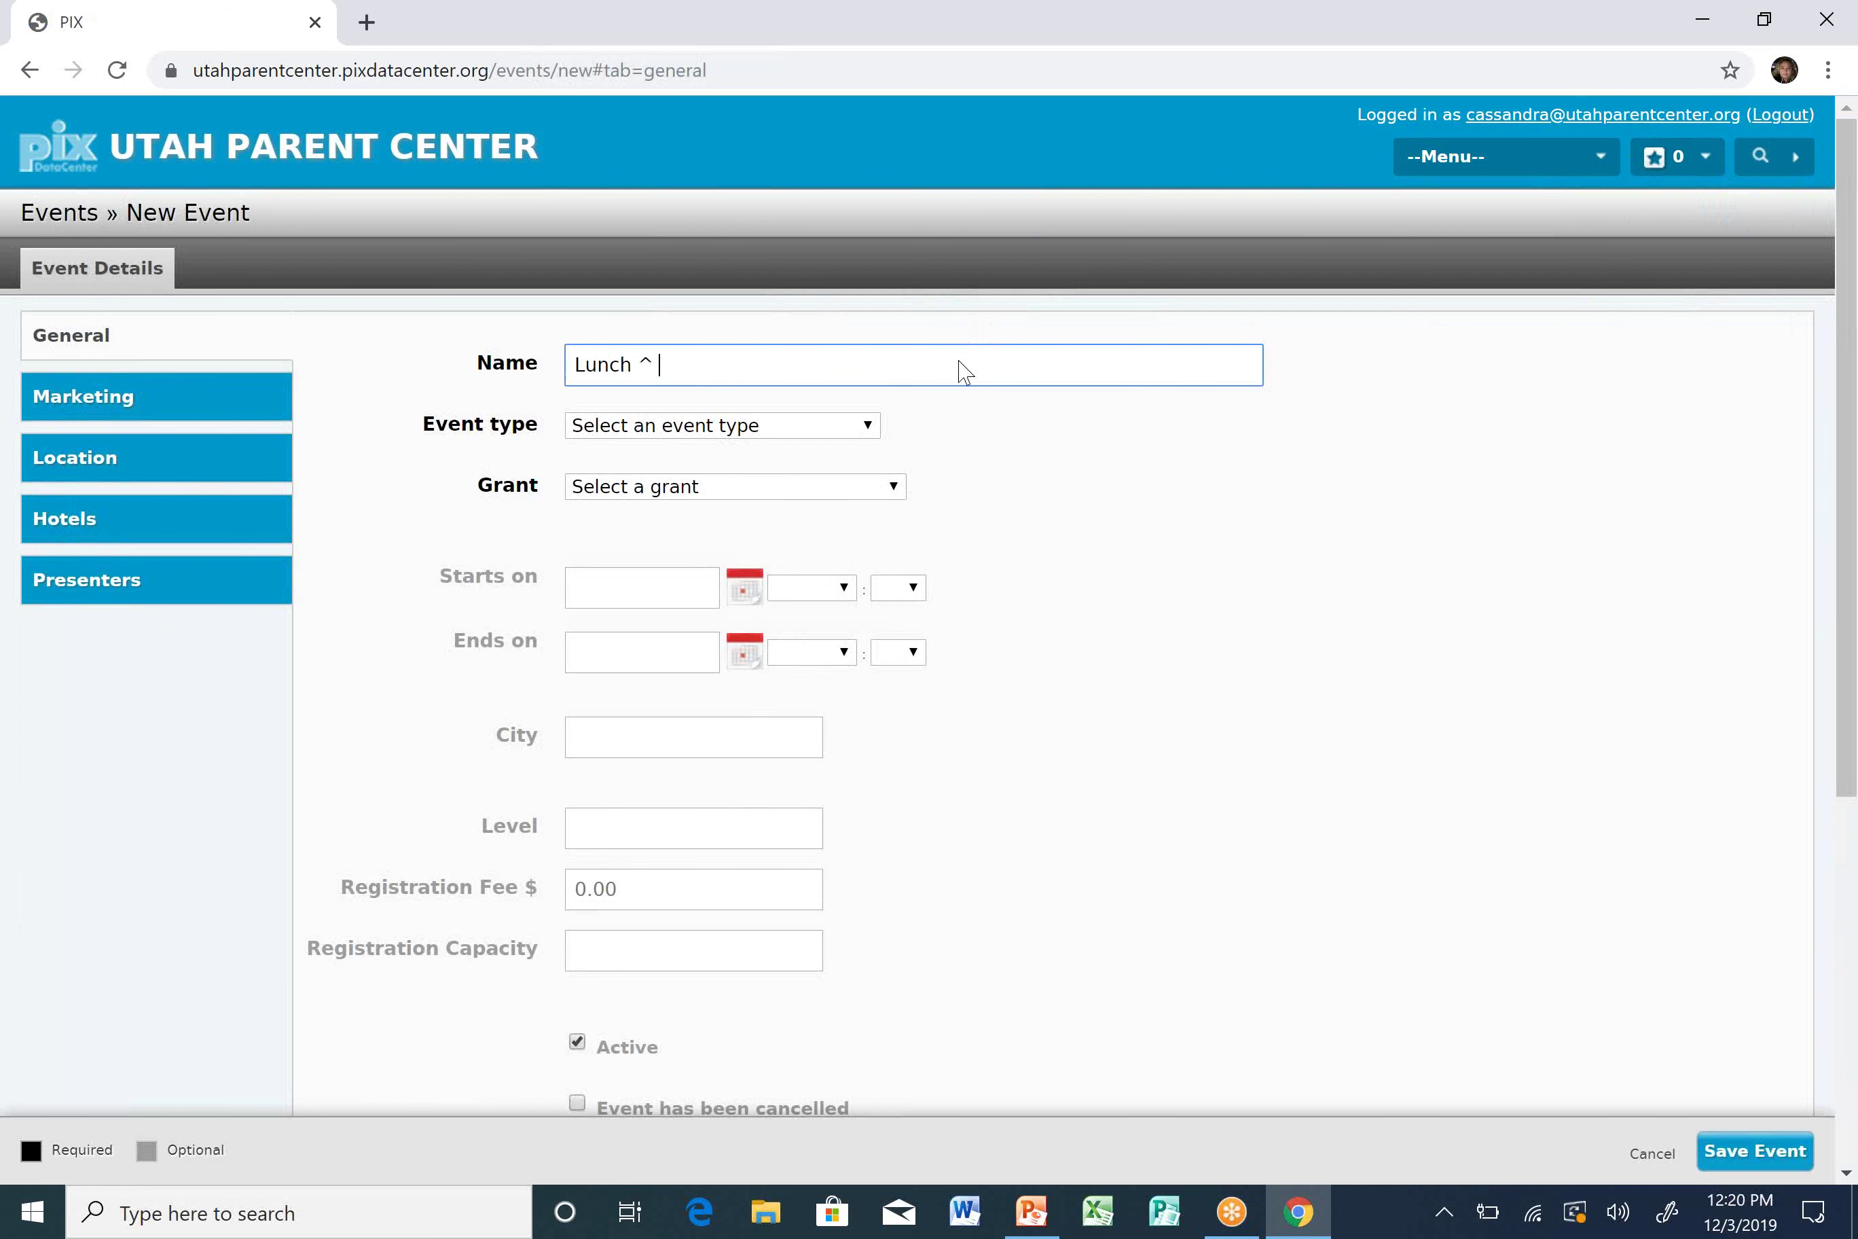
text(    & Learn Training)
key(Tab)
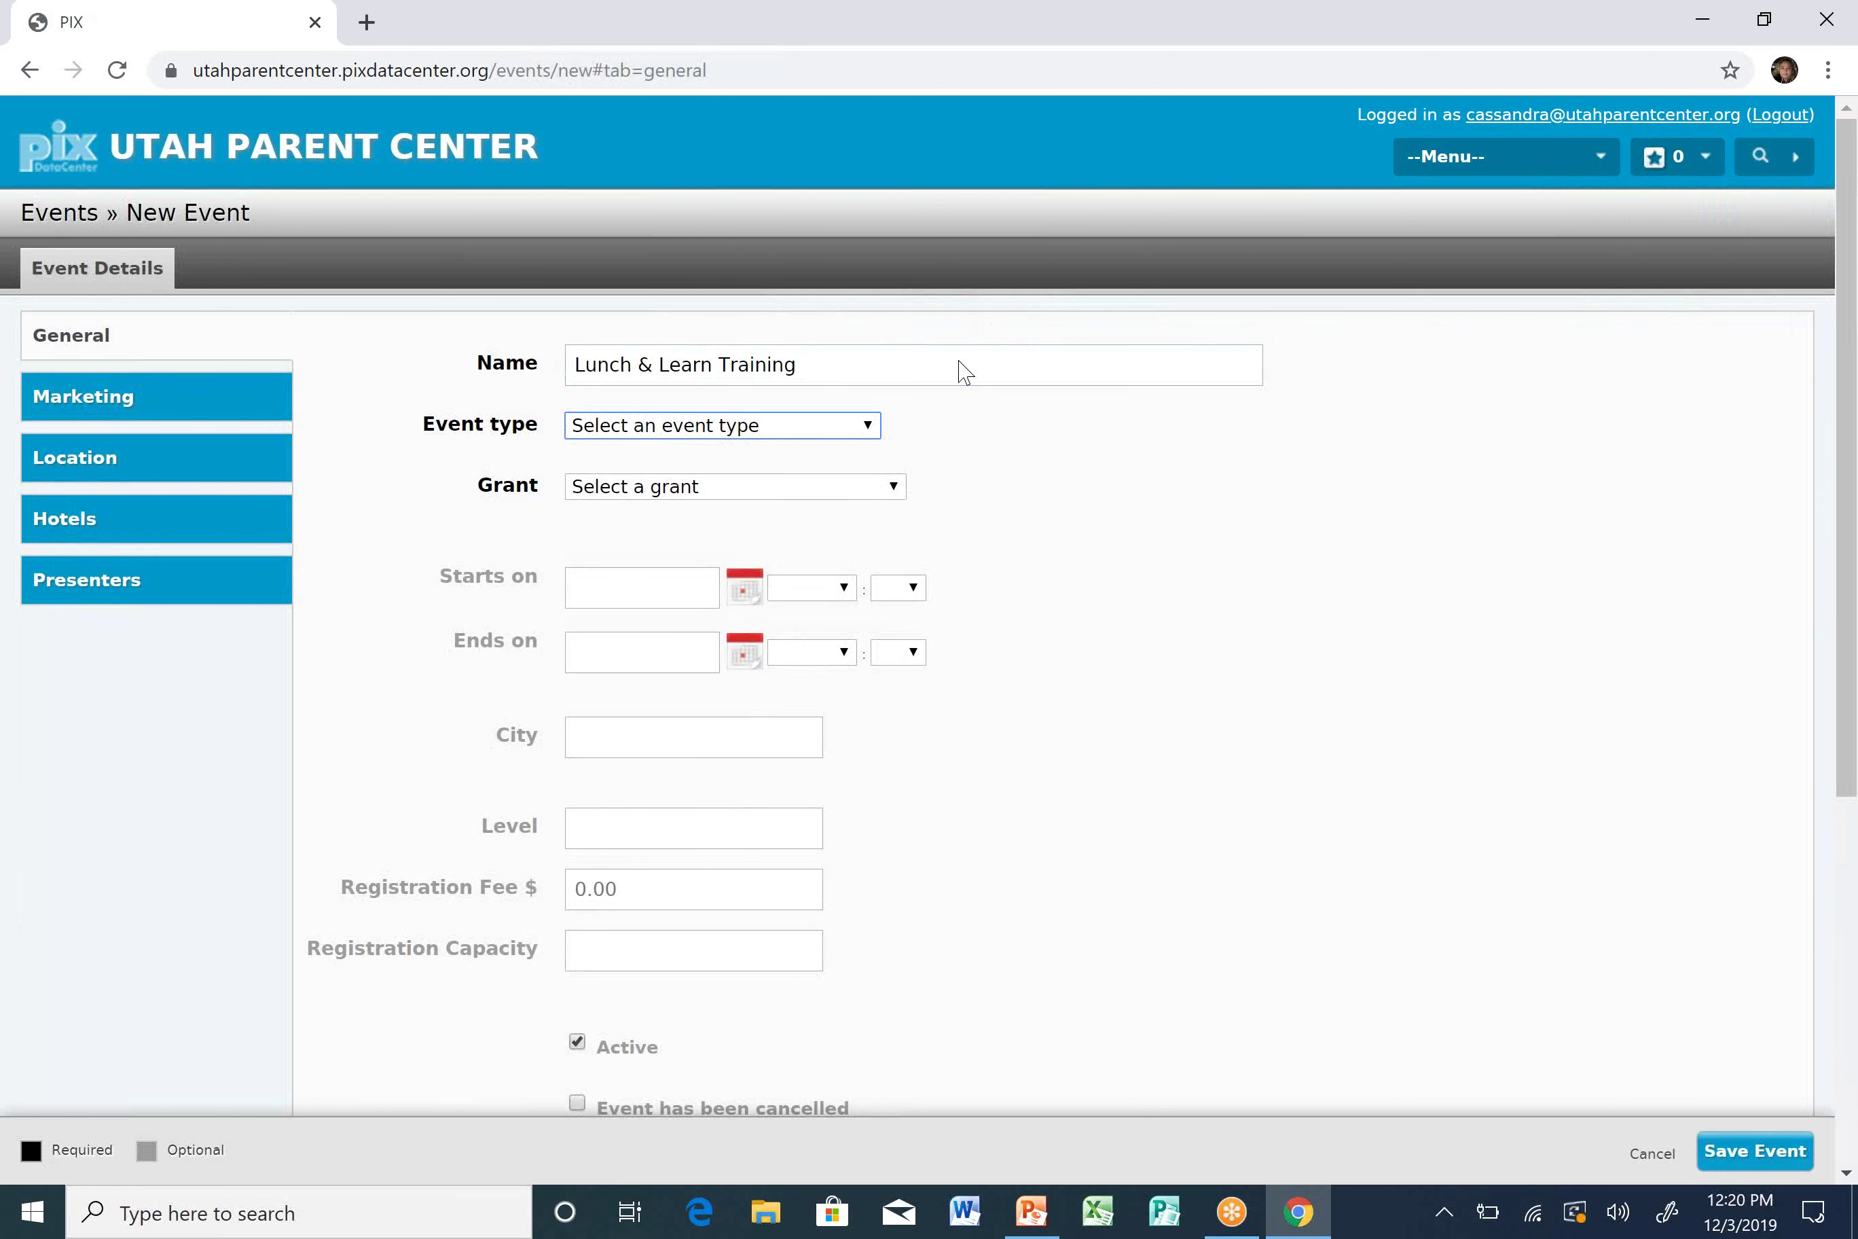
click(862, 430)
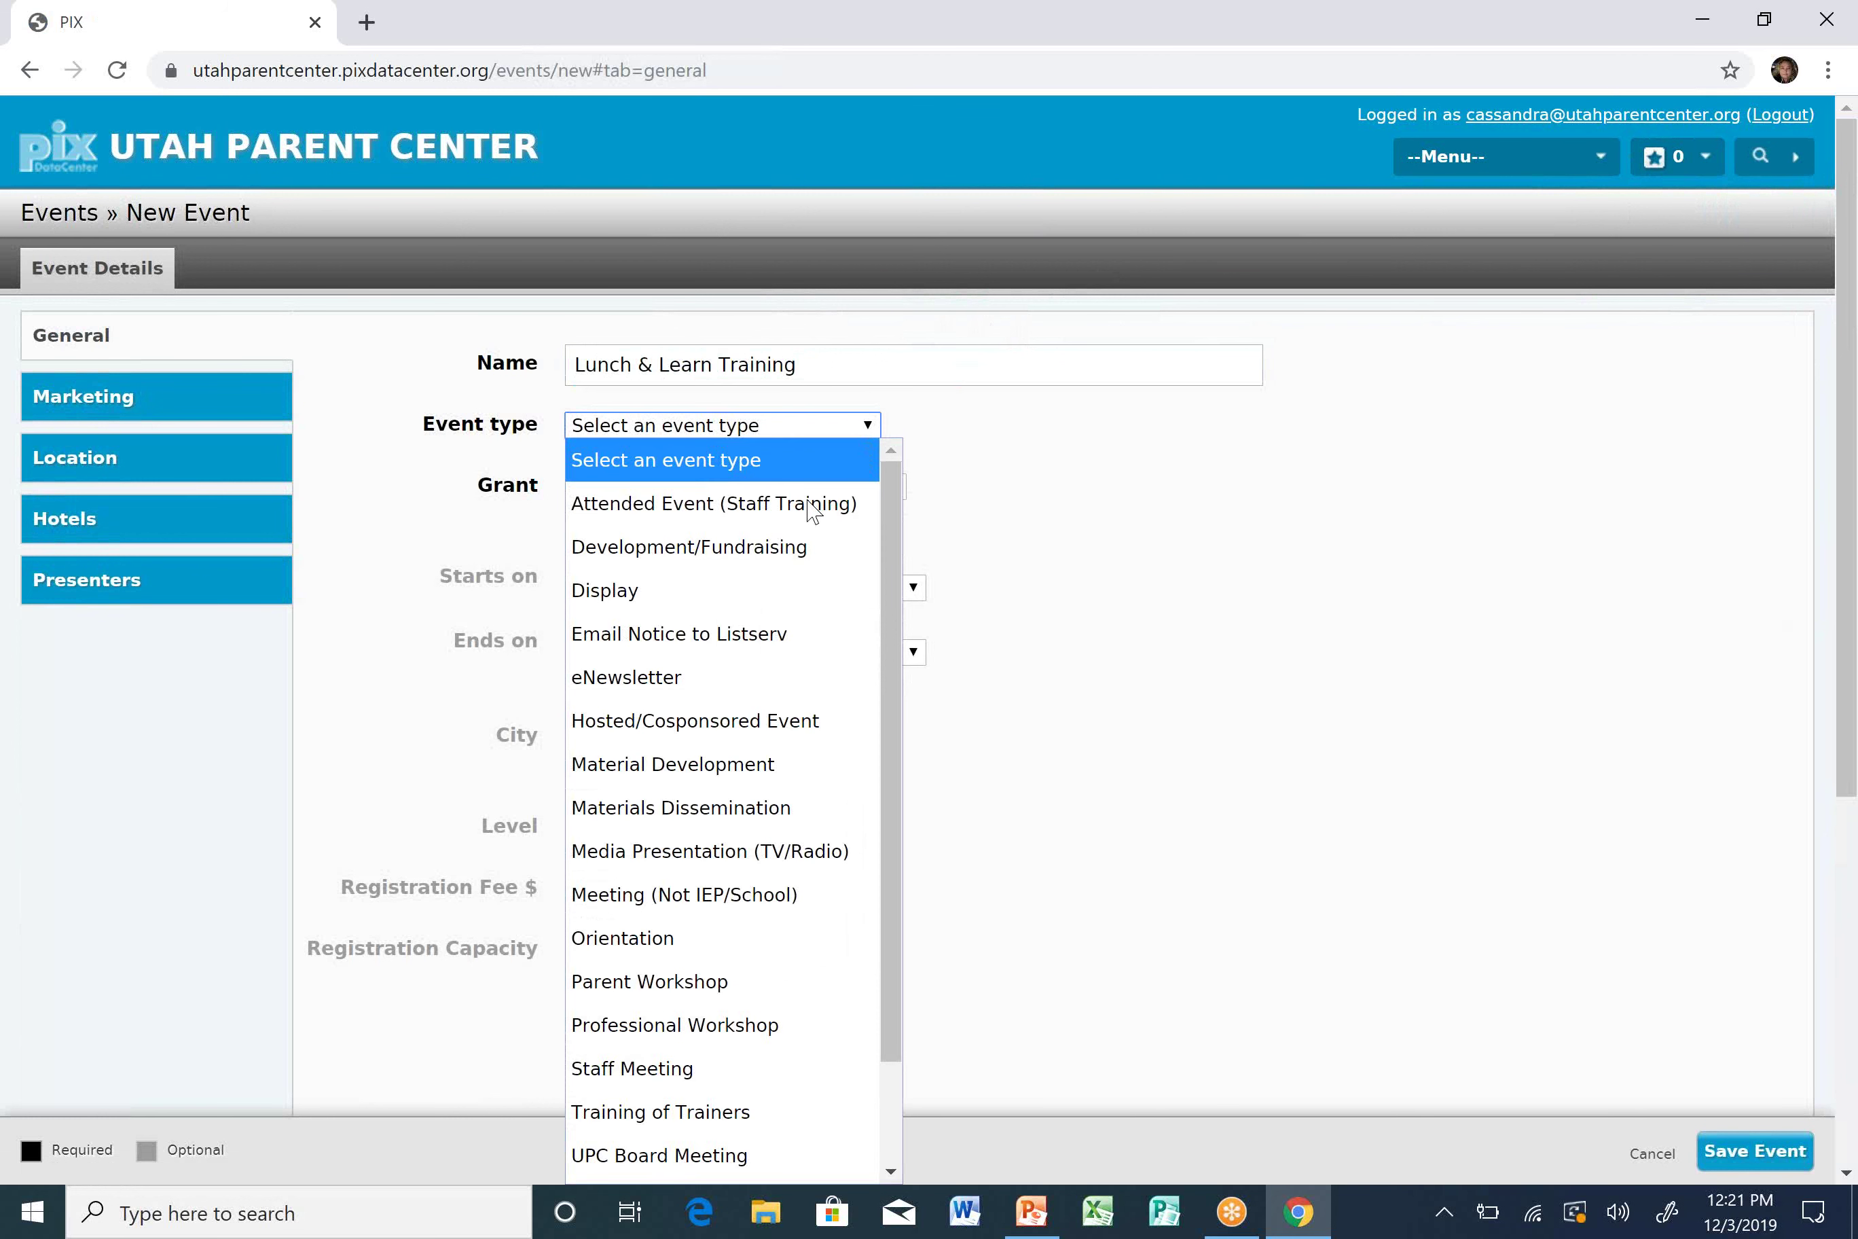
click(797, 524)
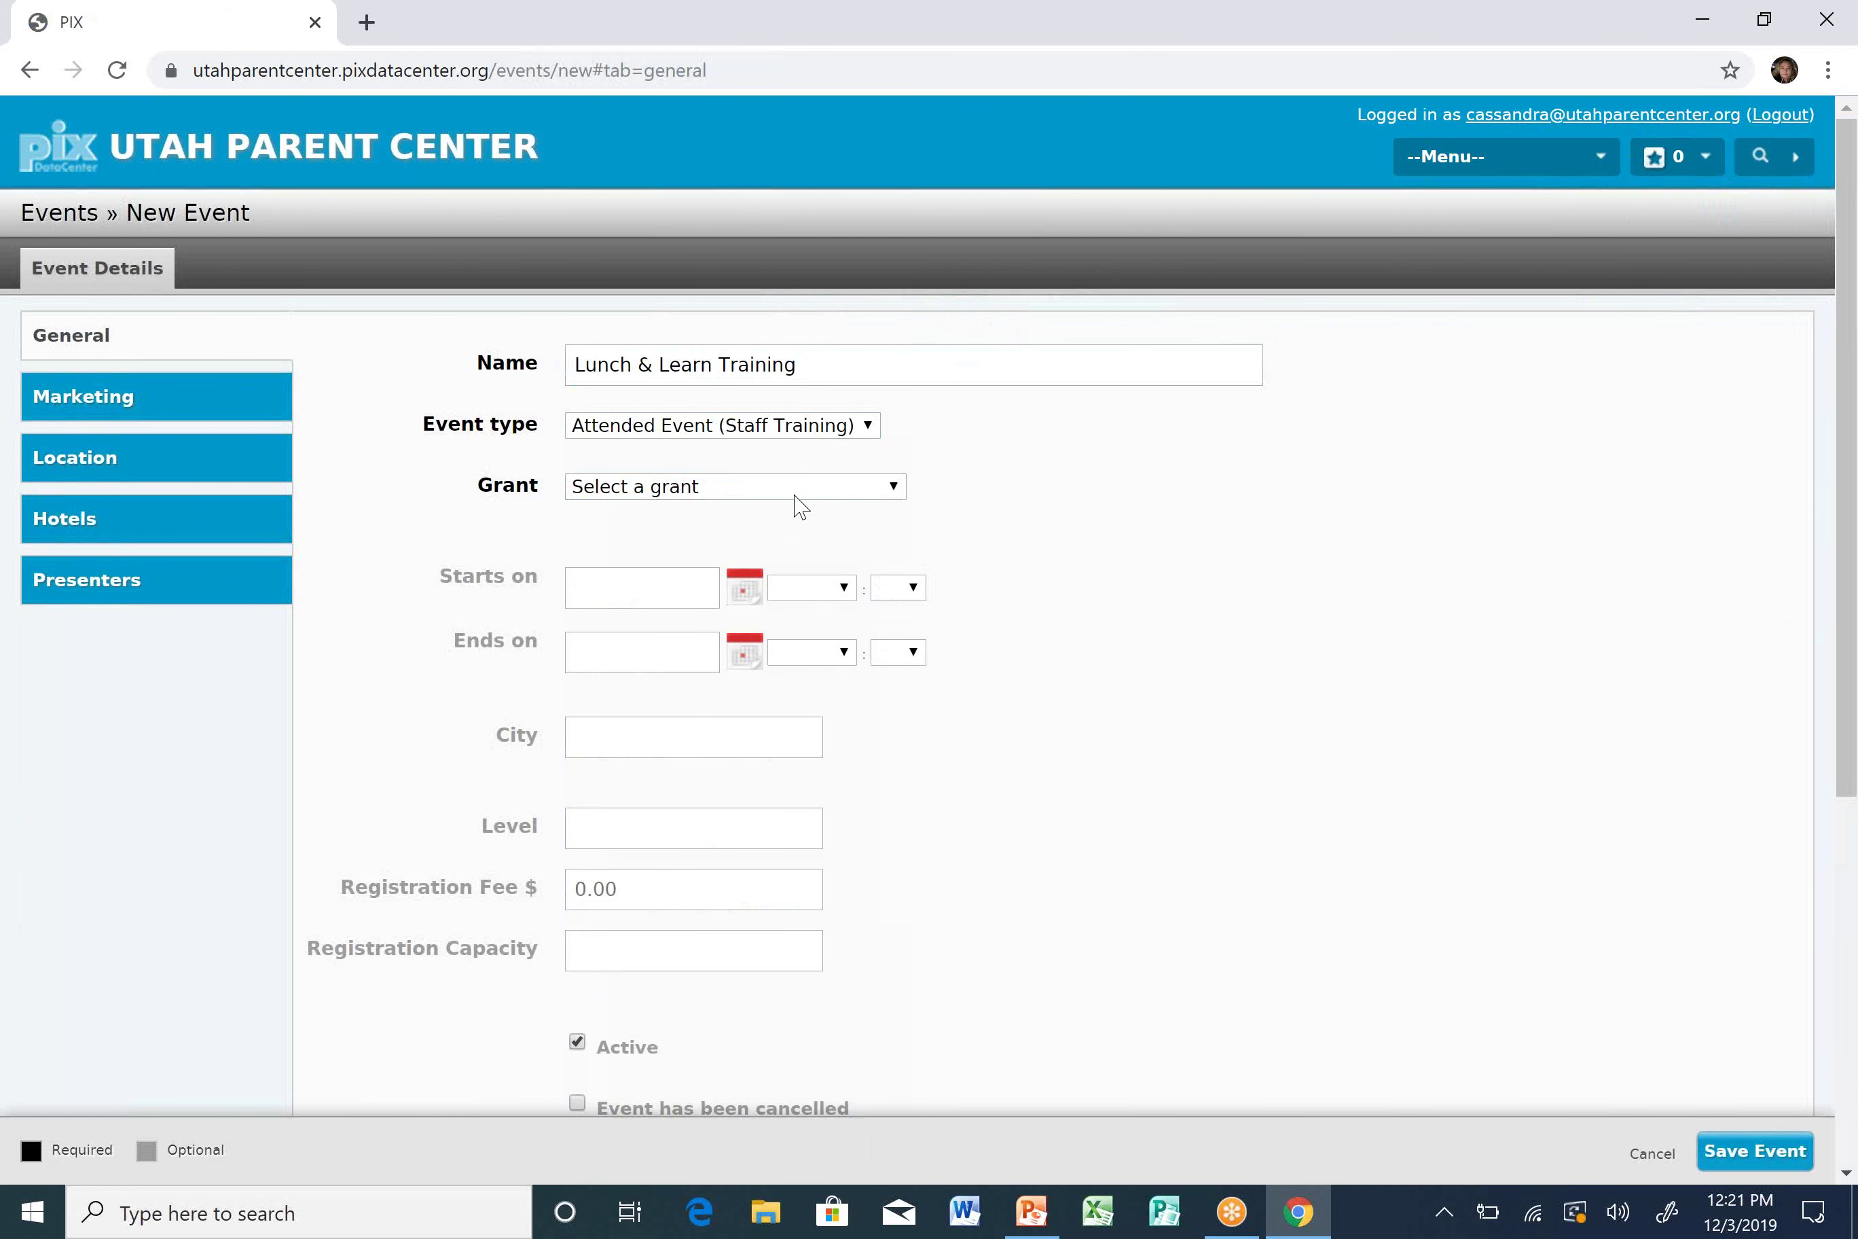
Set the event's grant to ALL (Staff/Management).
click(800, 489)
scroll(800, 503, down, 2)
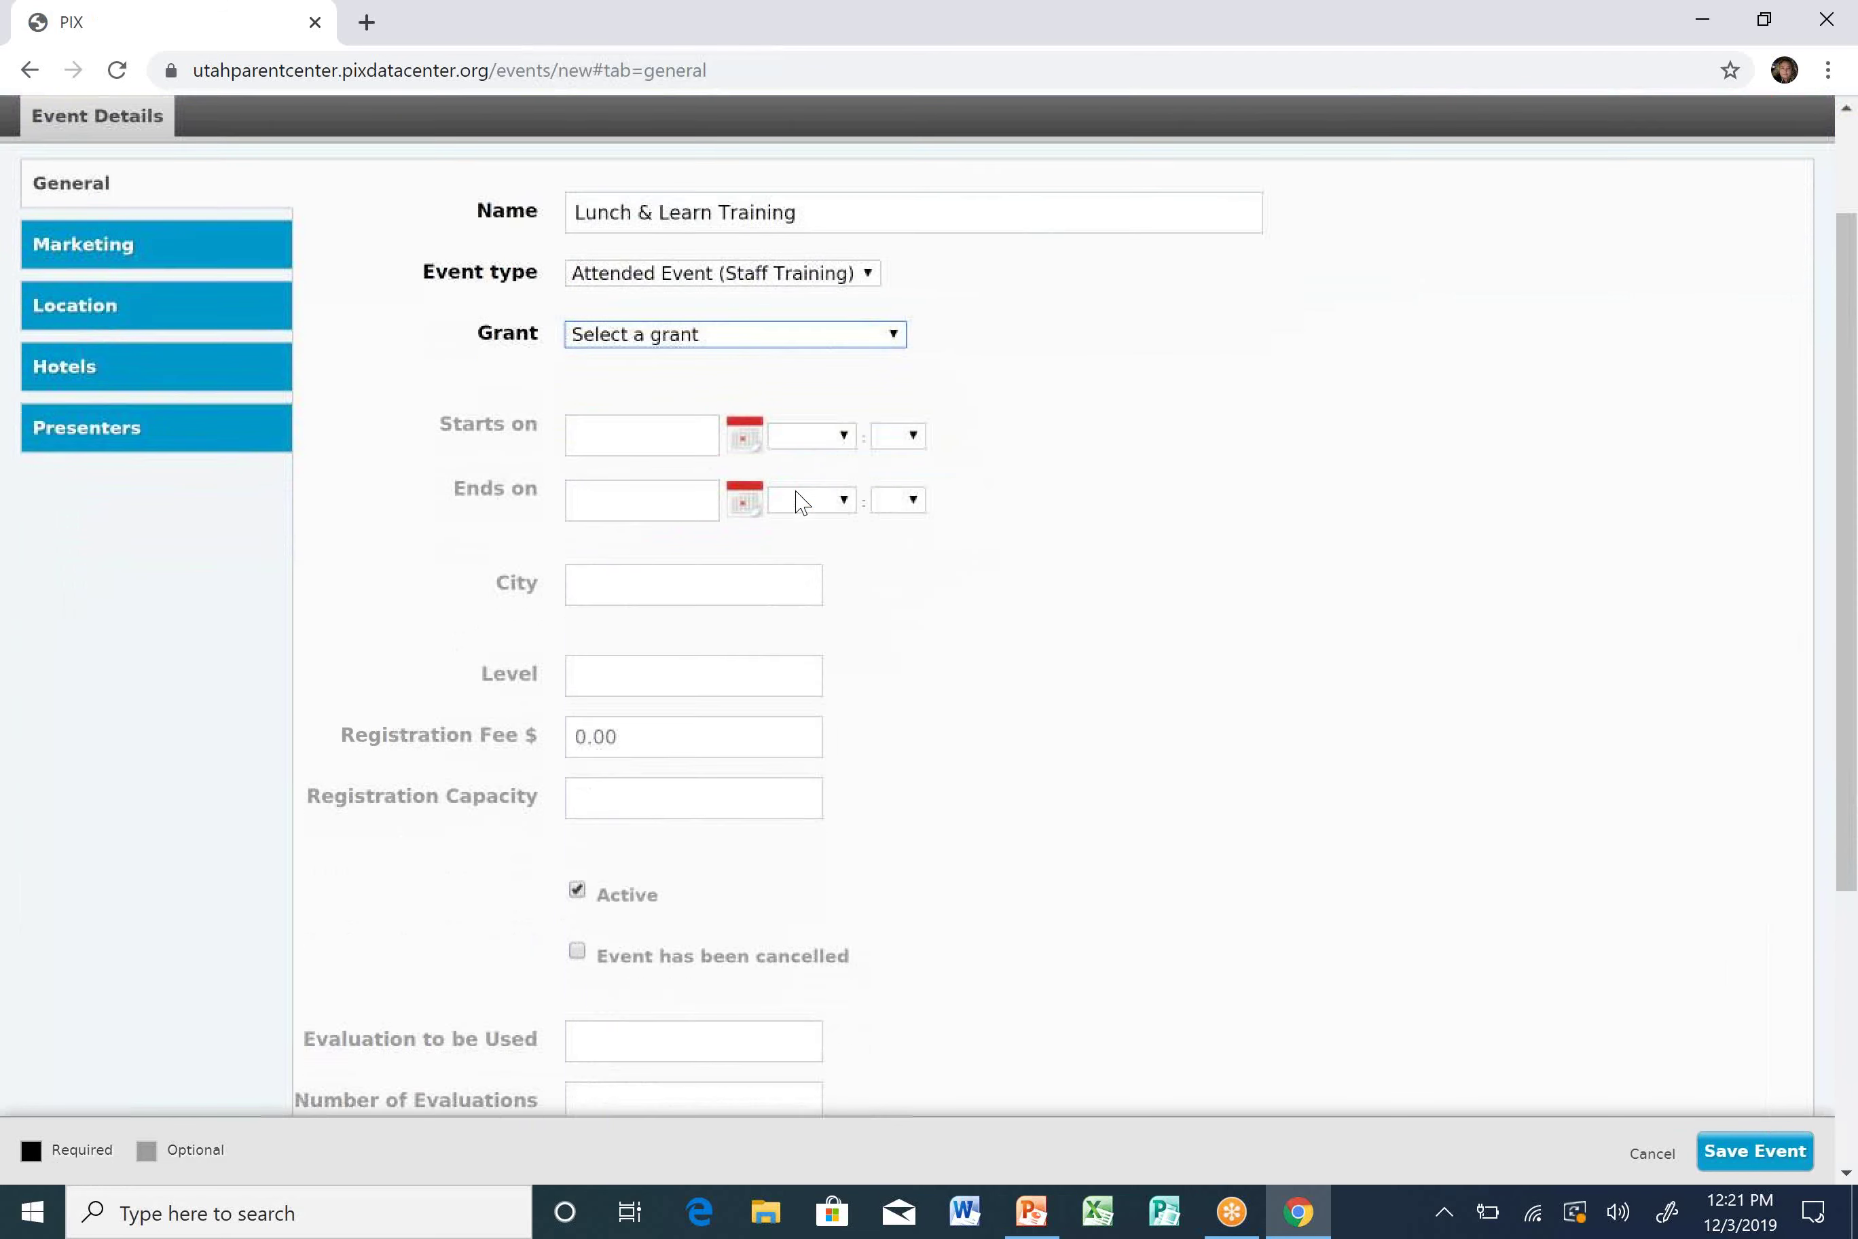
scroll(834, 394, up, 1)
click(838, 375)
scroll(760, 768, down, 5)
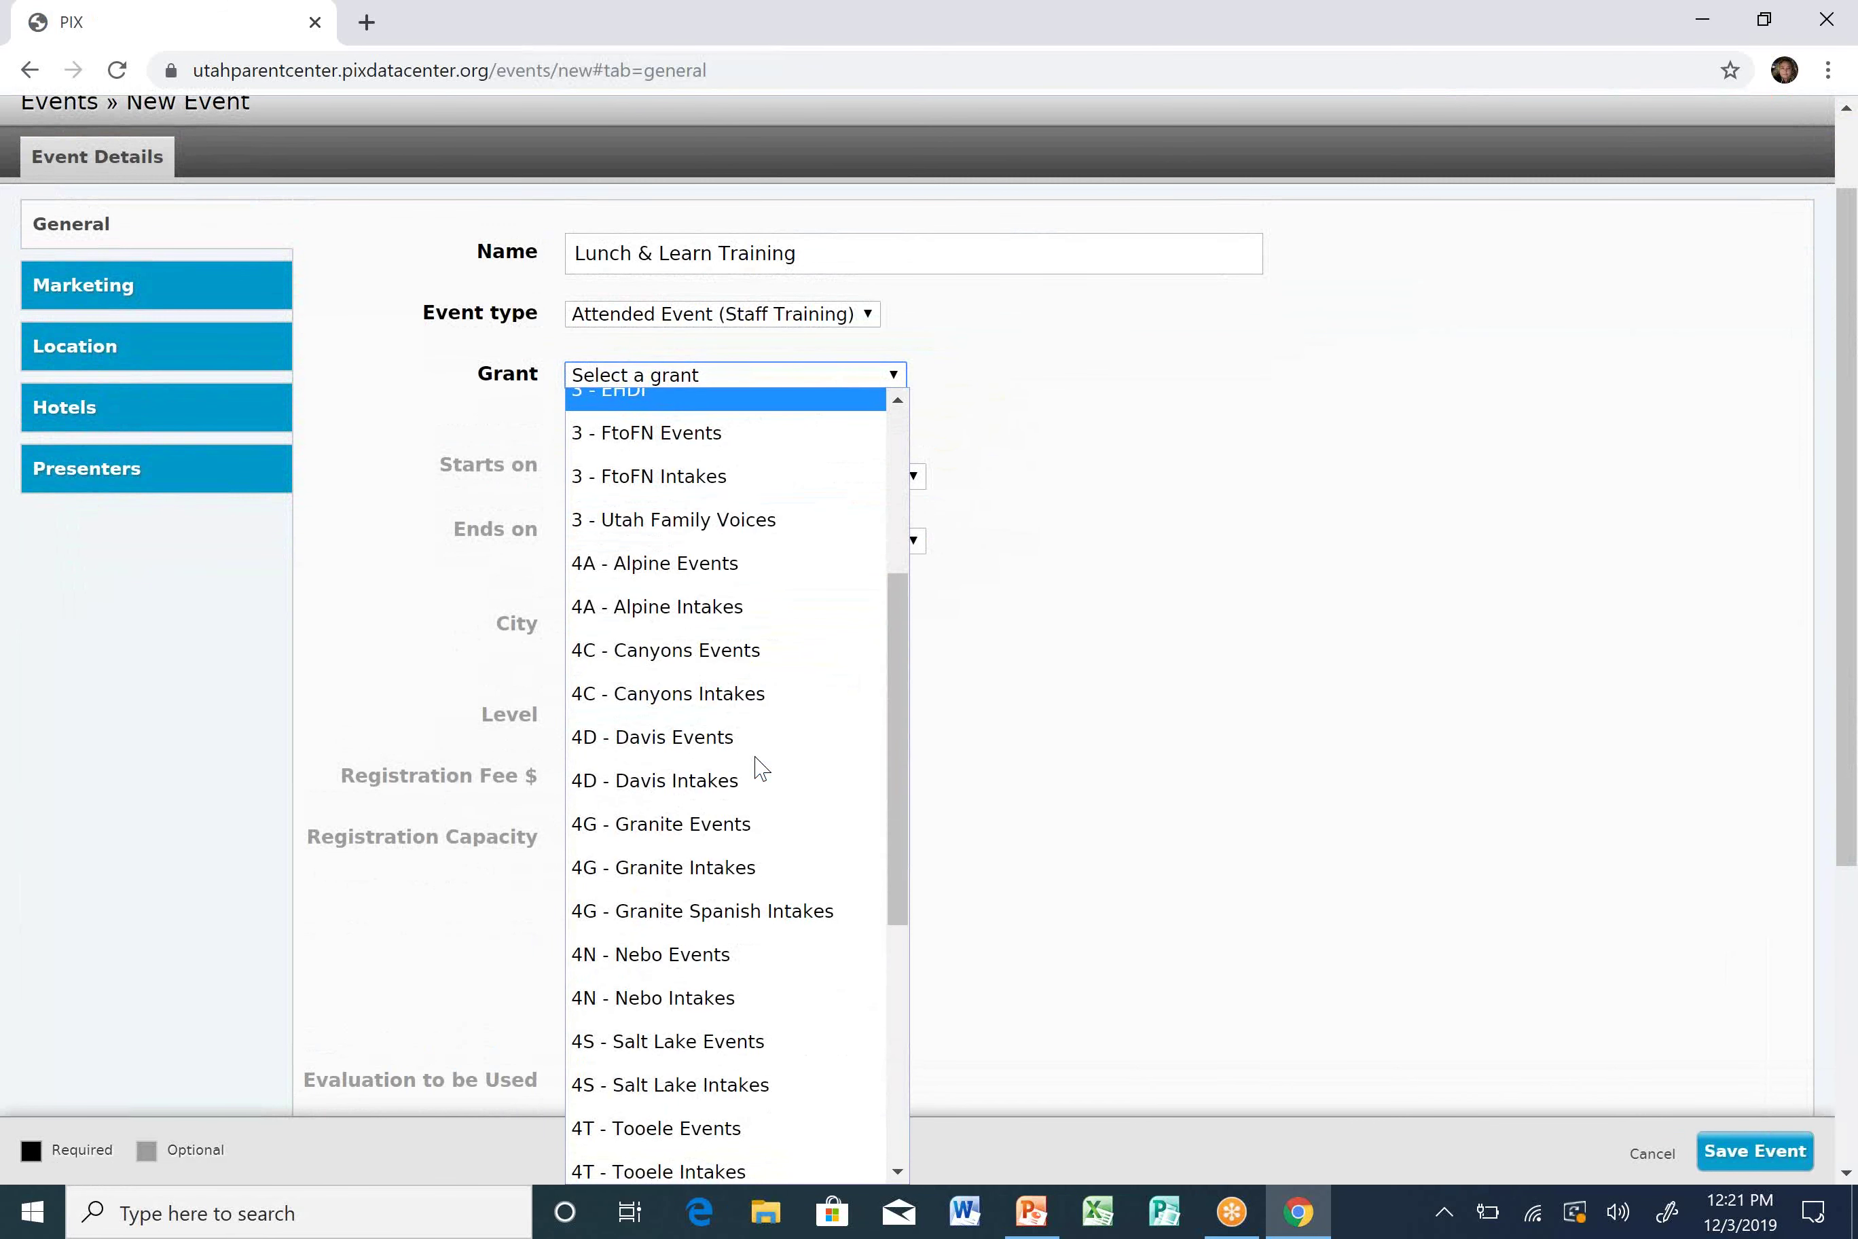
scroll(760, 768, down, 3)
scroll(759, 768, down, 4)
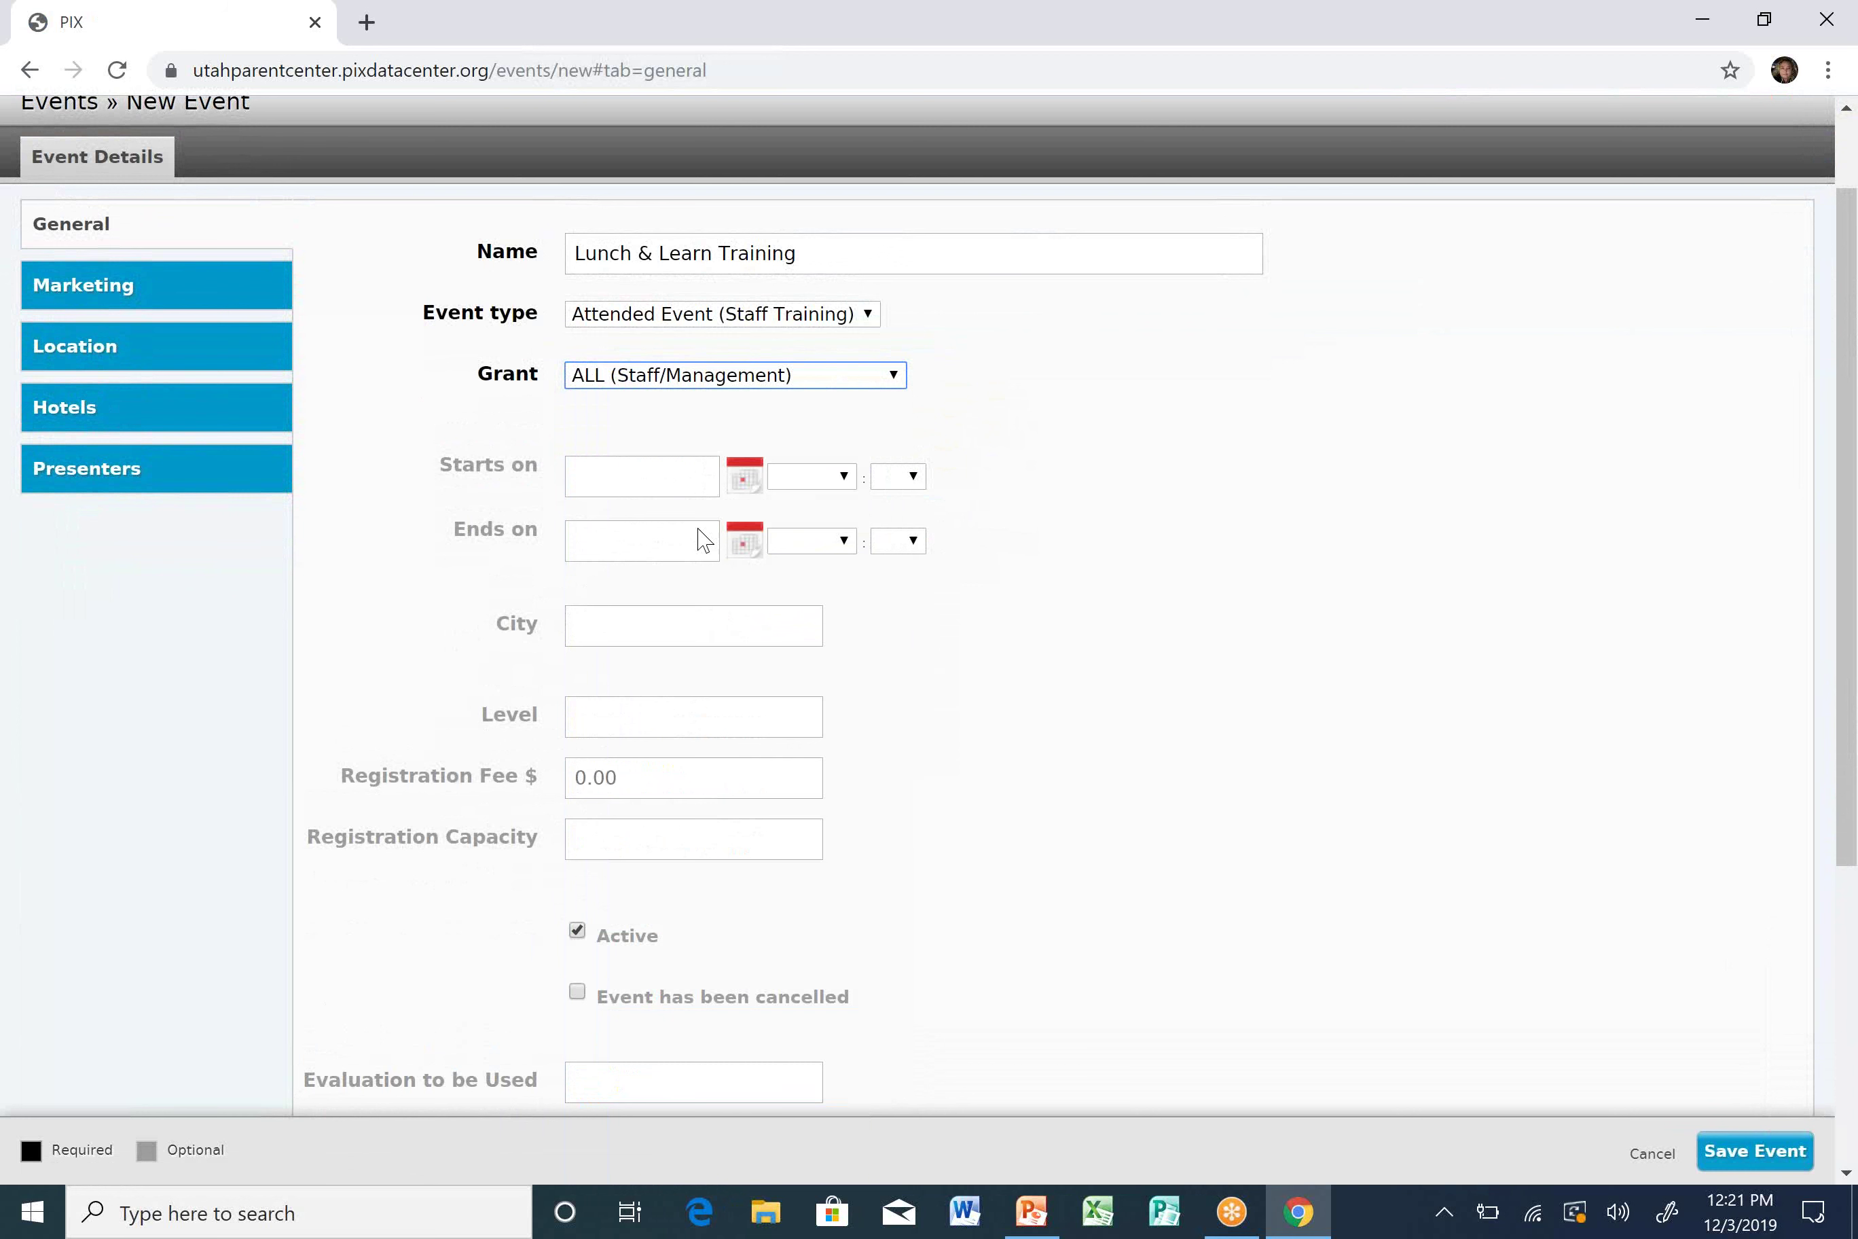
click(674, 484)
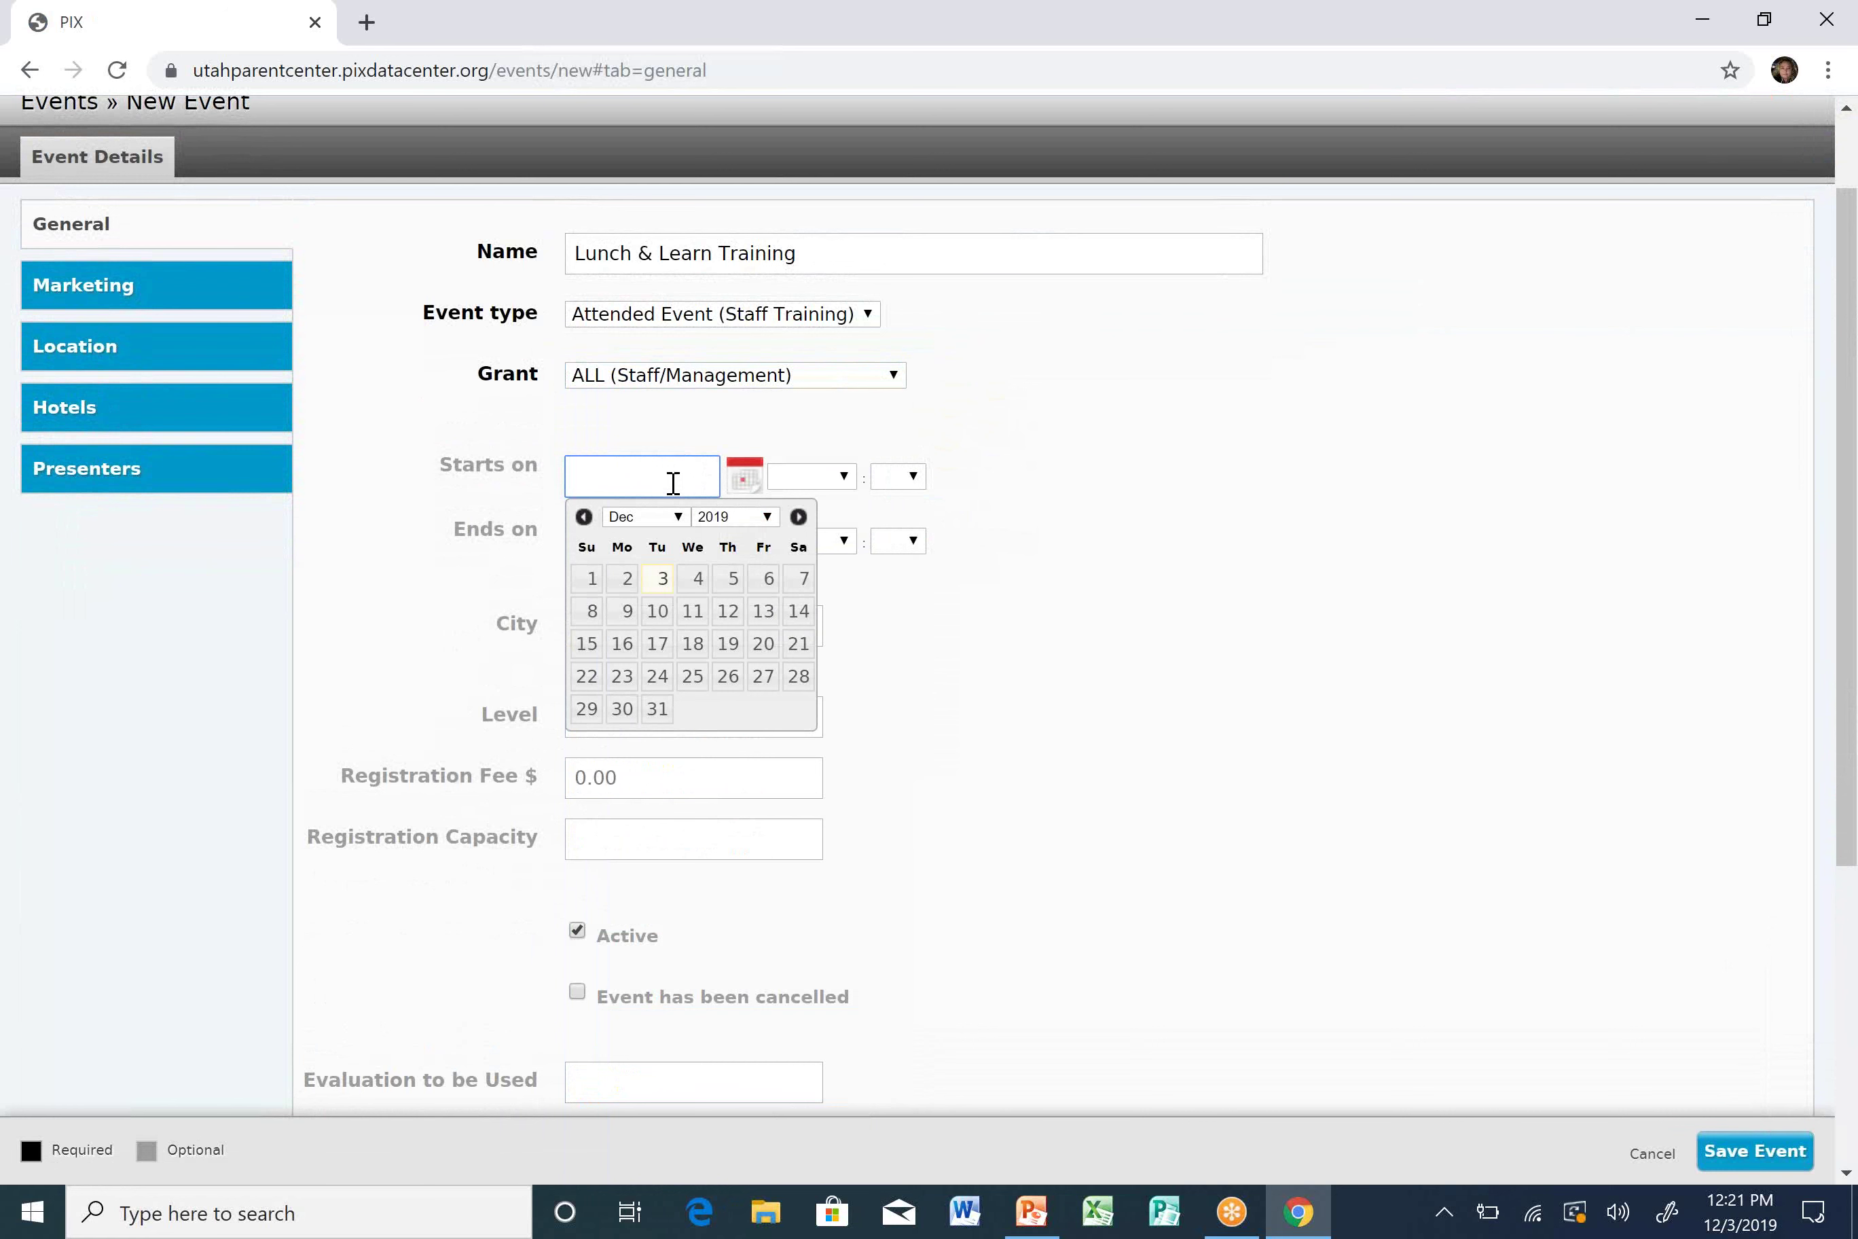
Set both the start and end dates of the event to December 3, 2019.
click(658, 583)
click(672, 543)
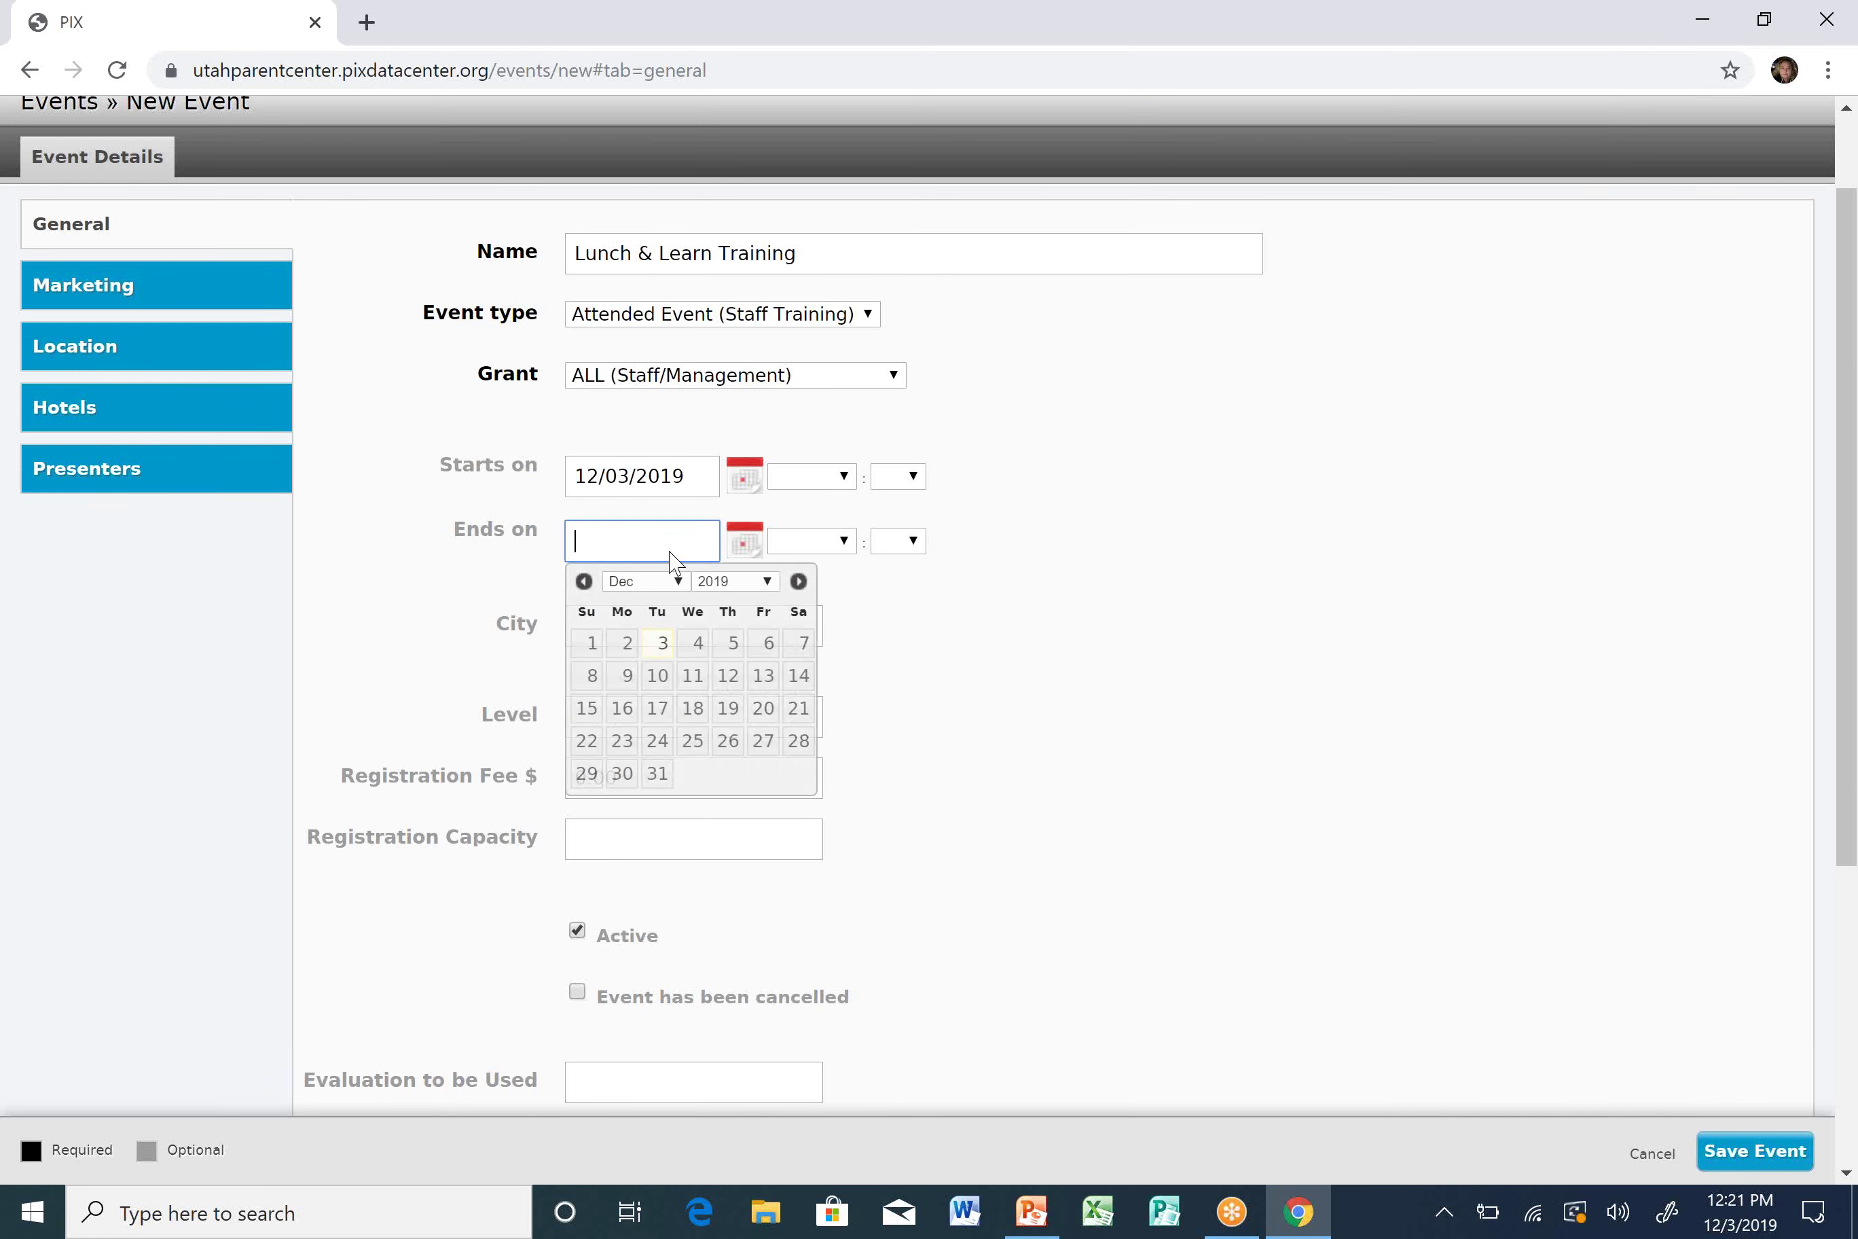
click(664, 654)
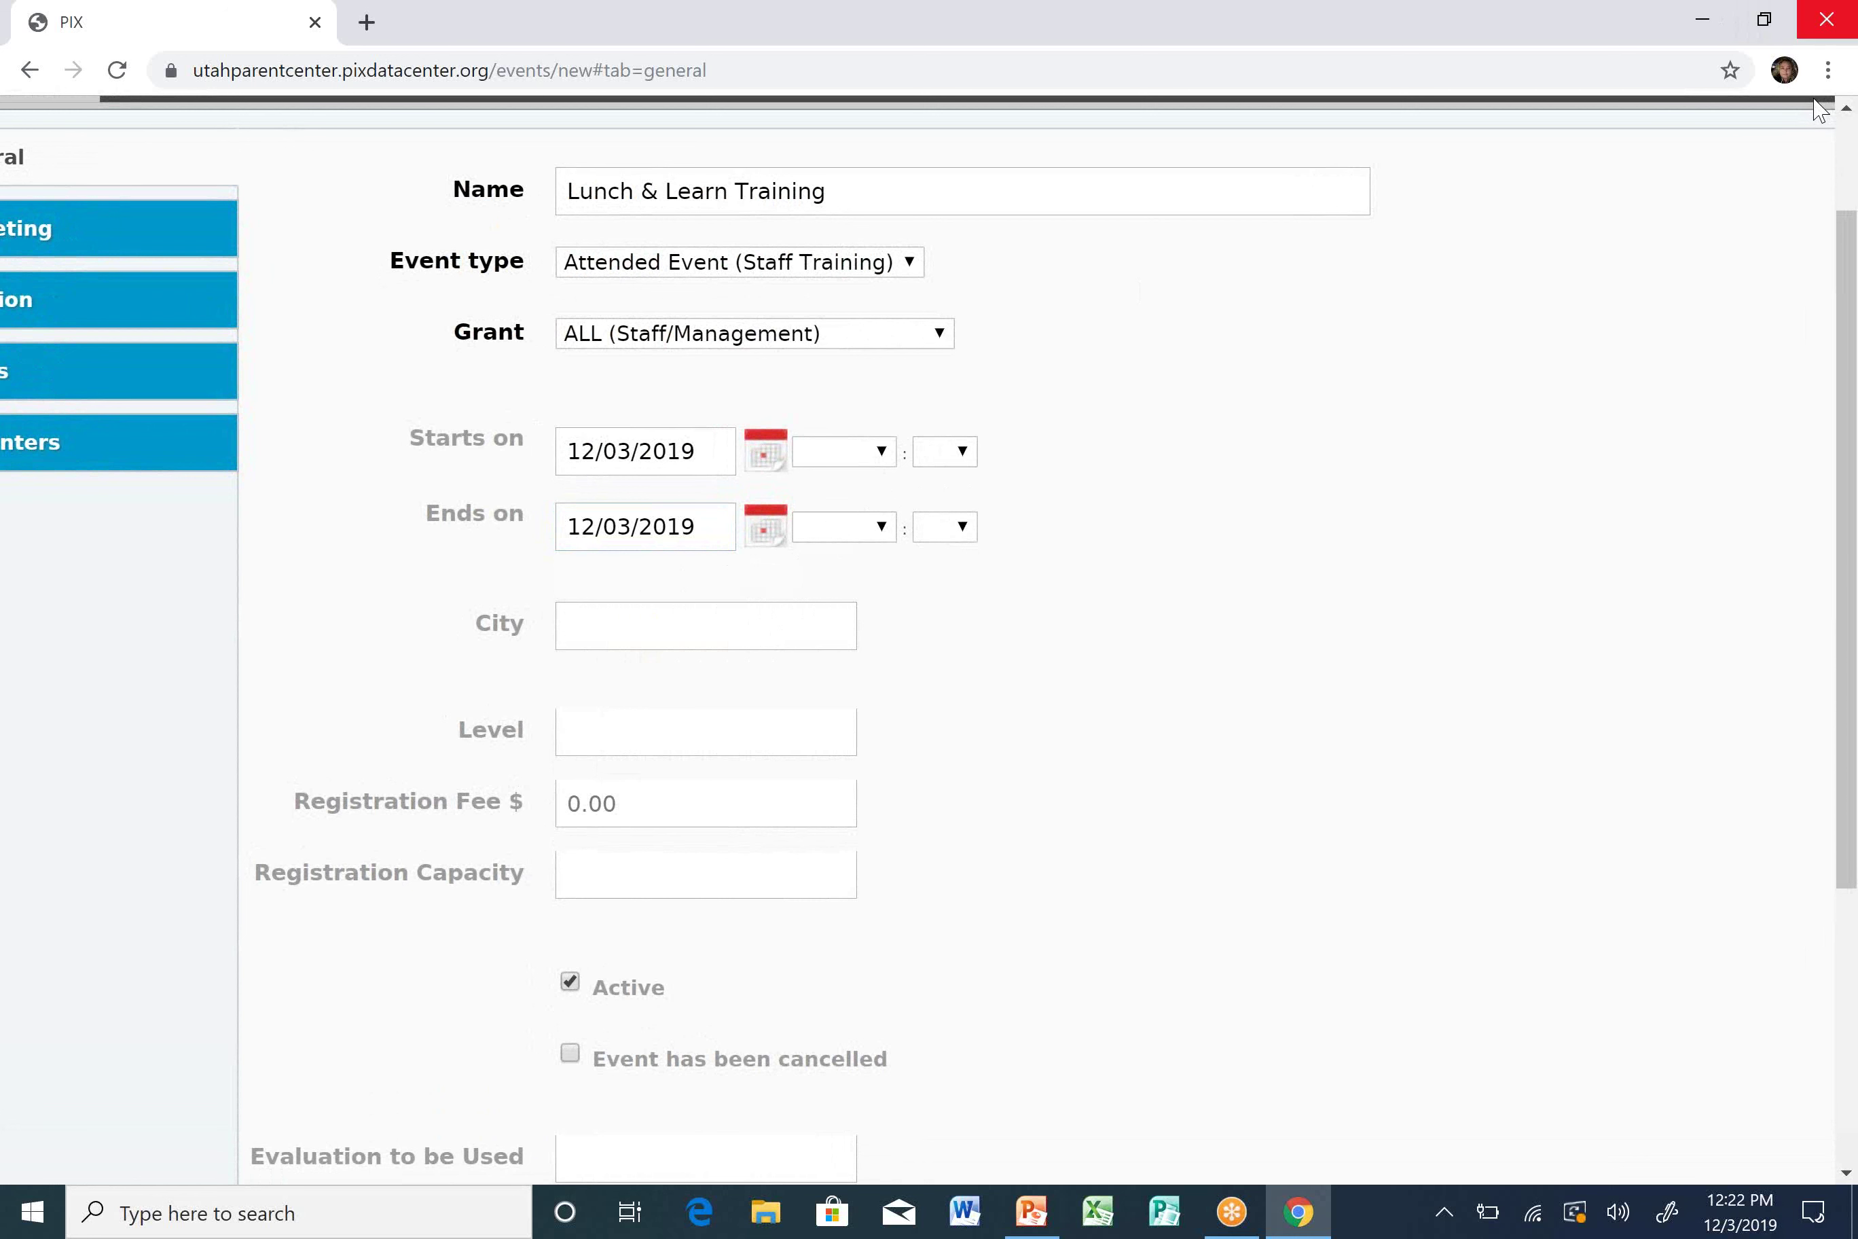
Reduce the browser page zoom to 80%.
click(1828, 71)
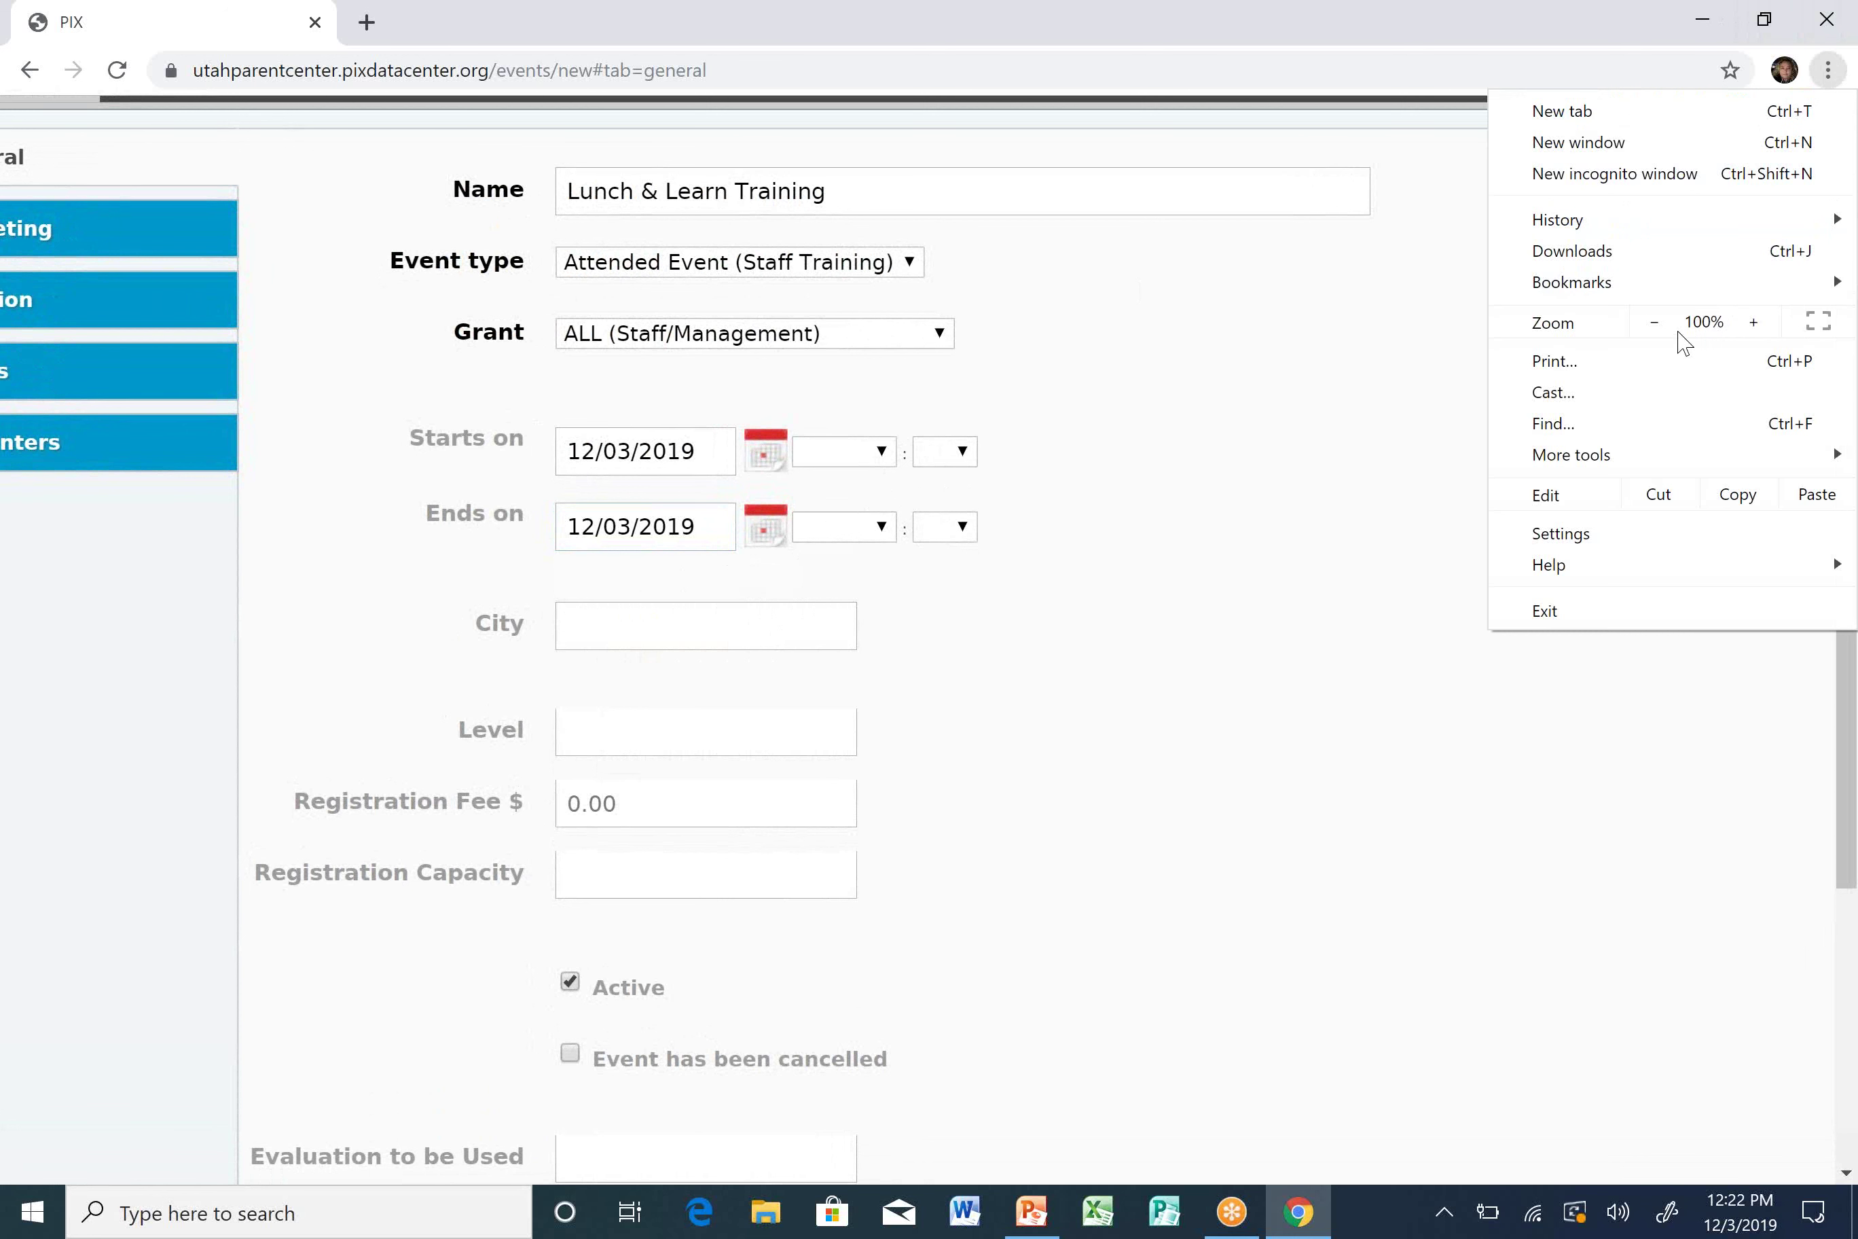
click(1655, 322)
click(1654, 322)
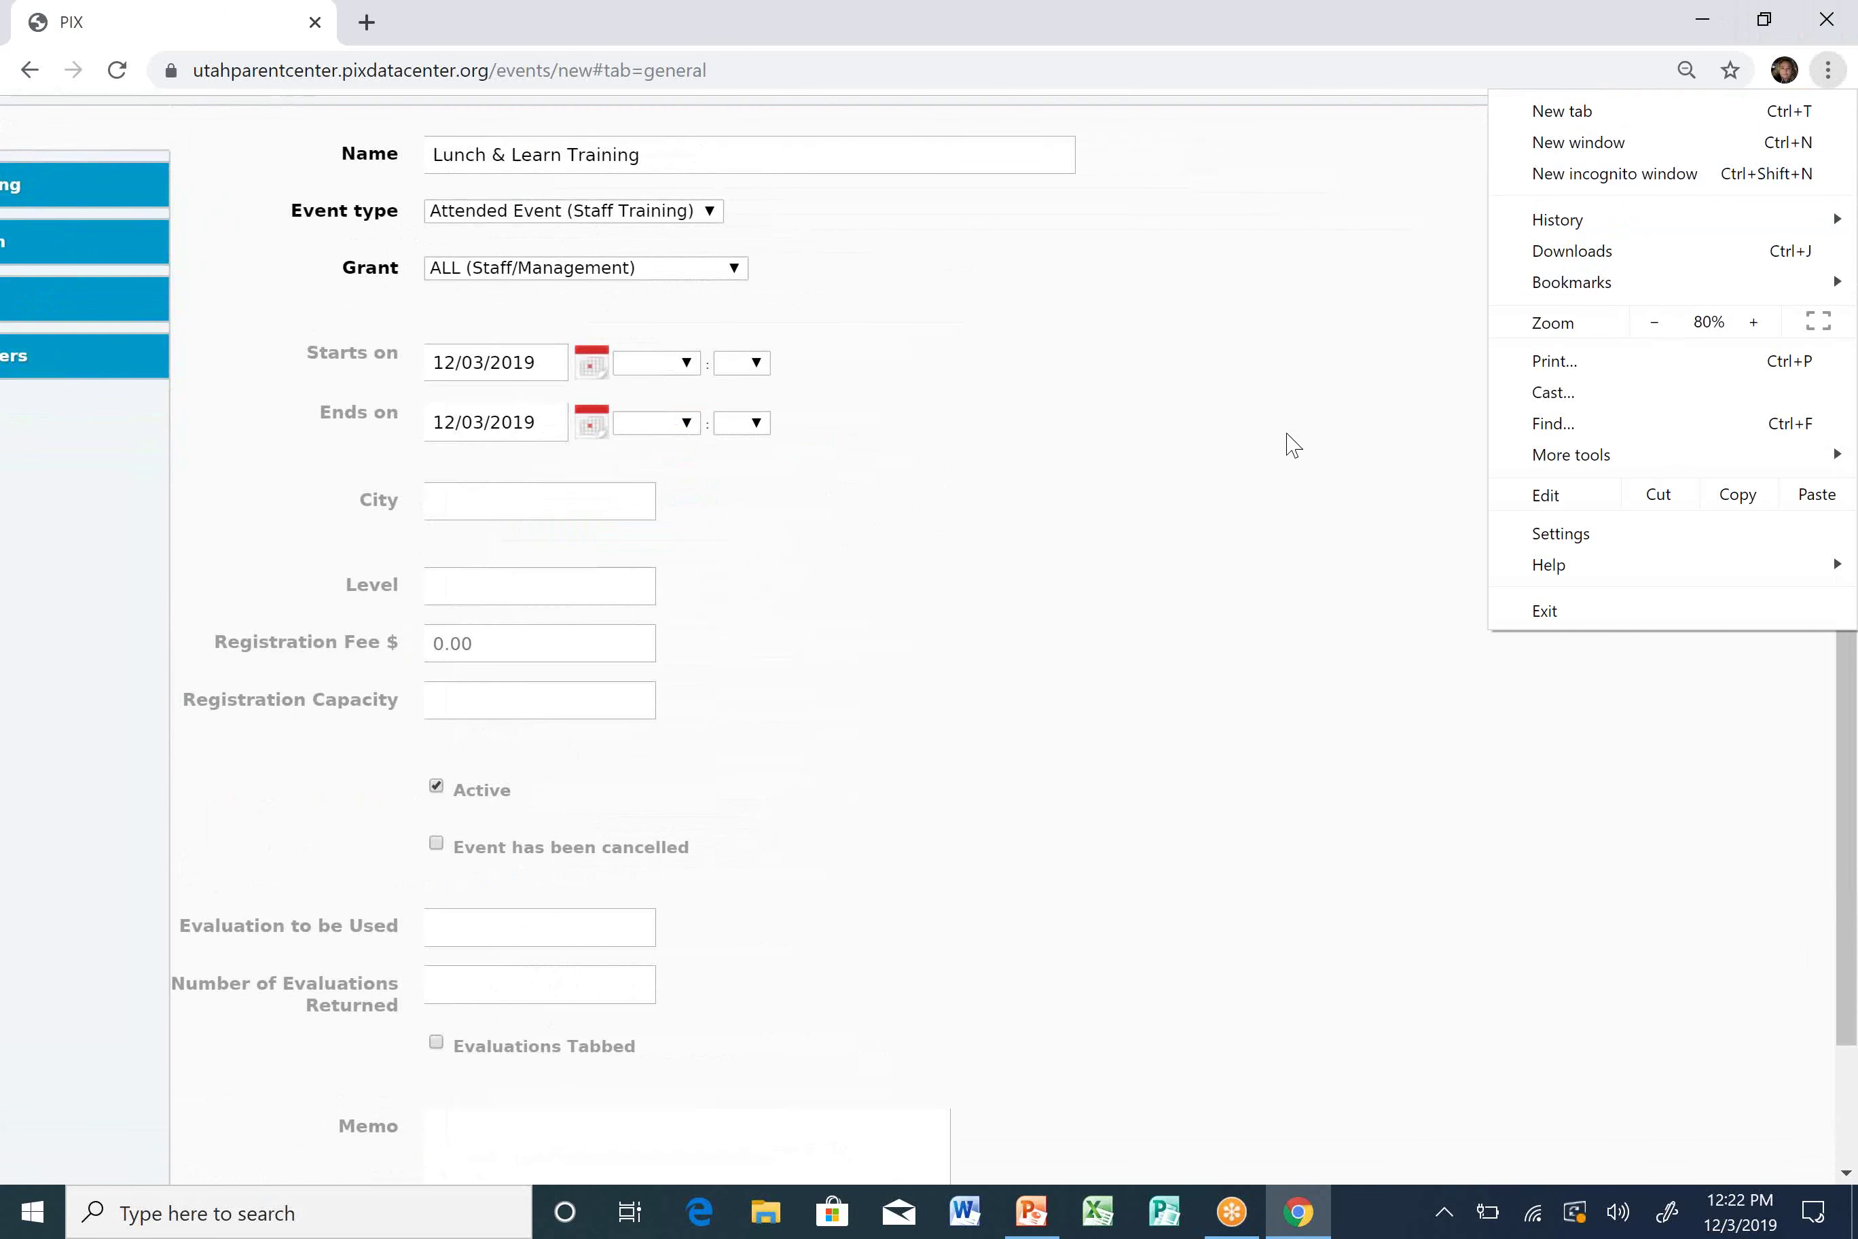
click(1239, 431)
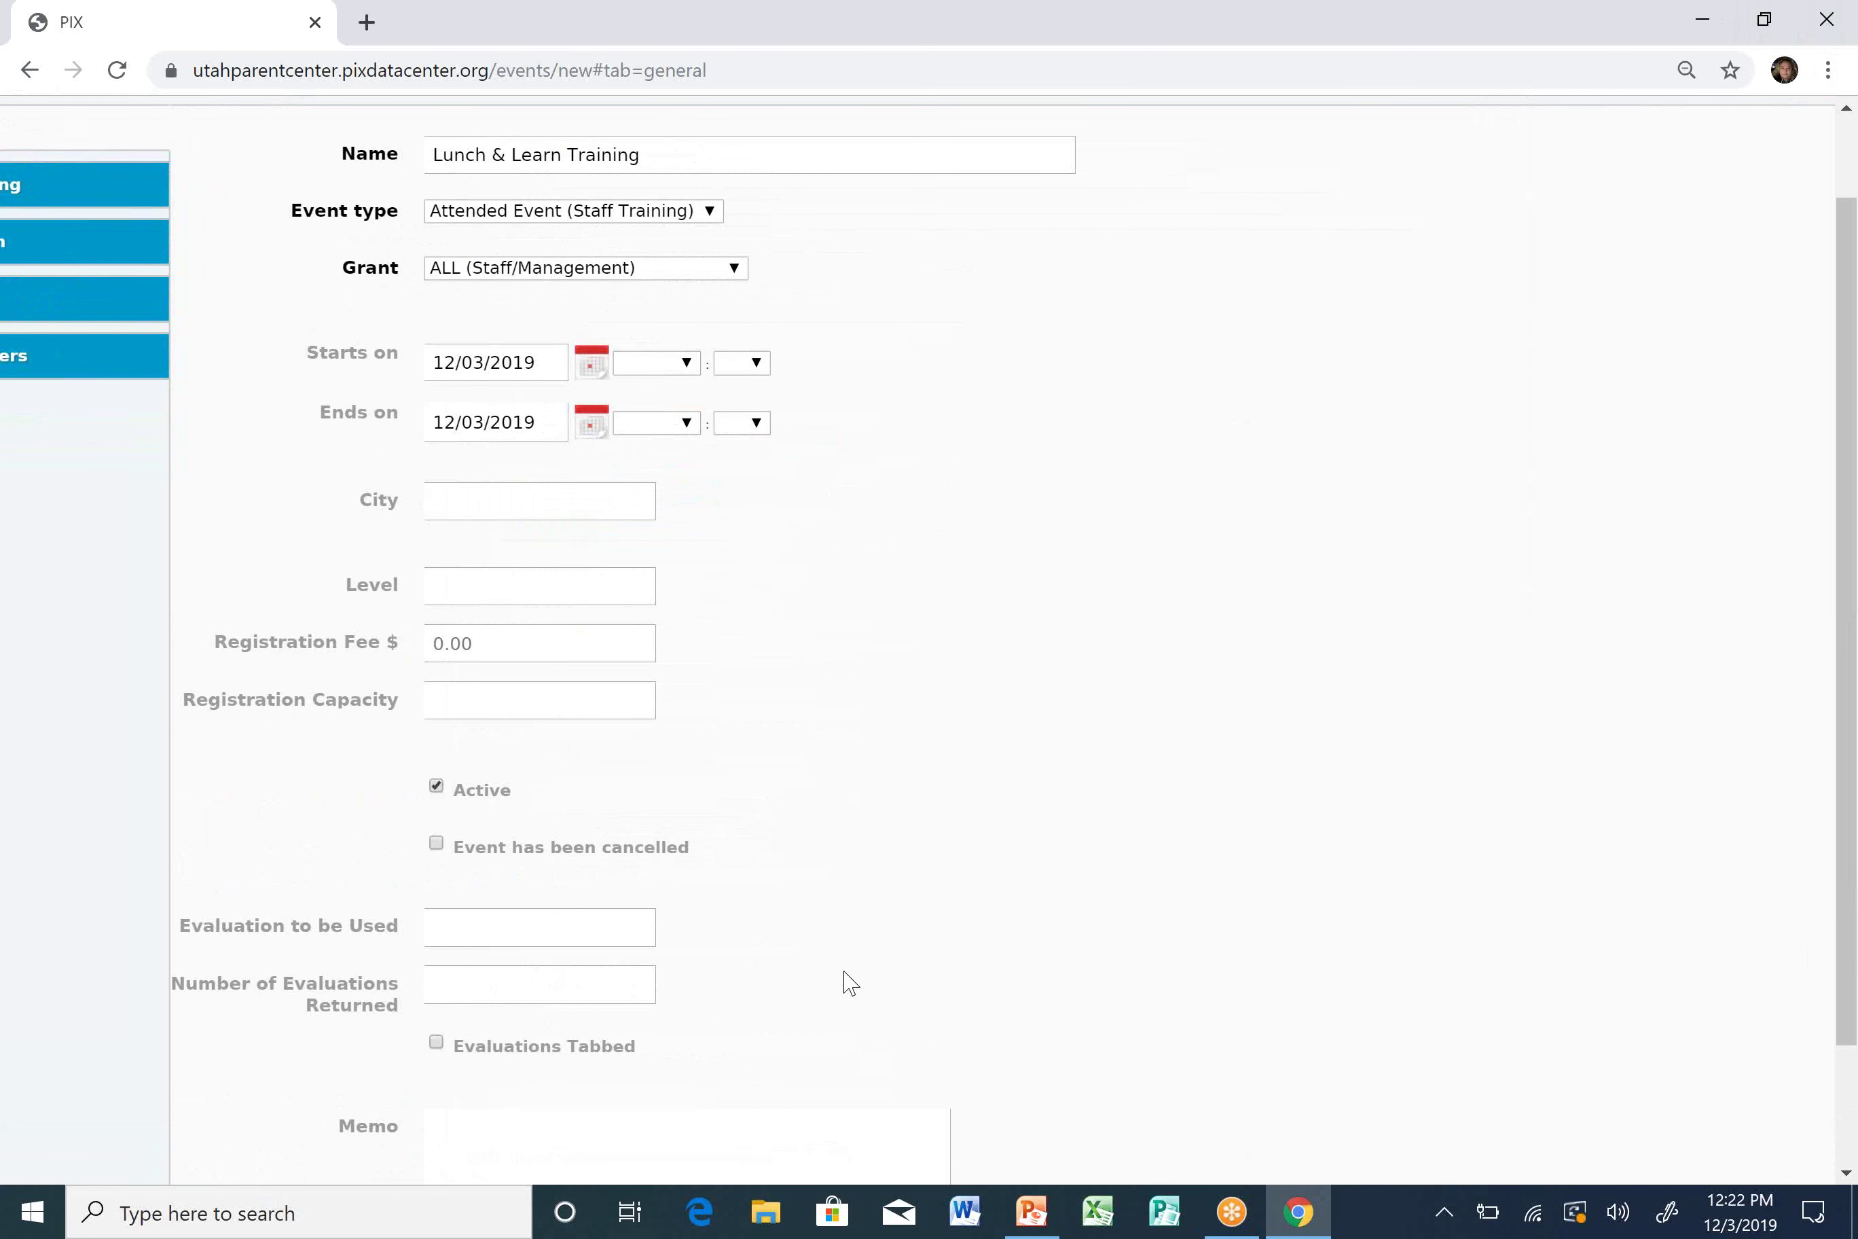
Set the event to start at 12:00 PM and end at 01:00 PM.
click(687, 366)
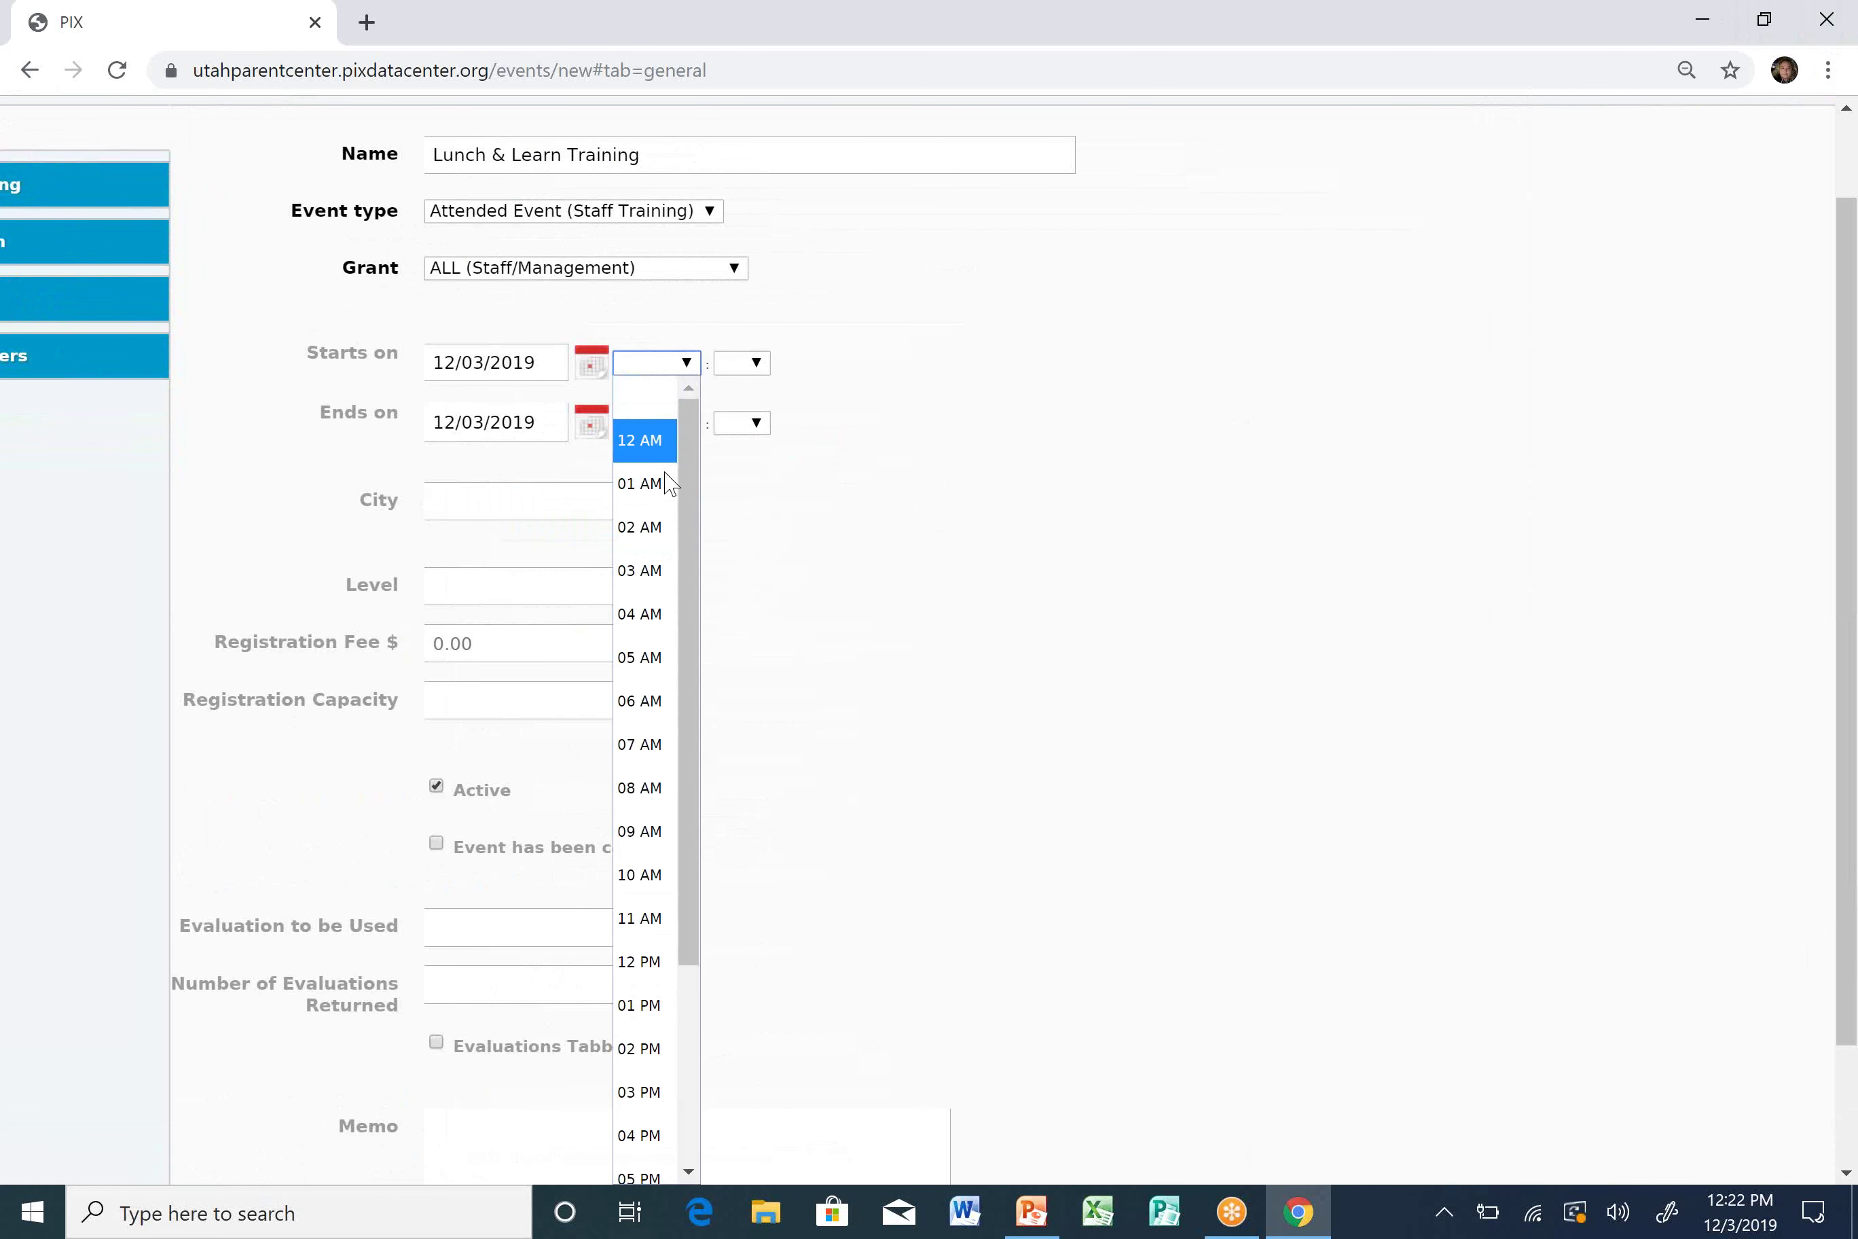
click(632, 962)
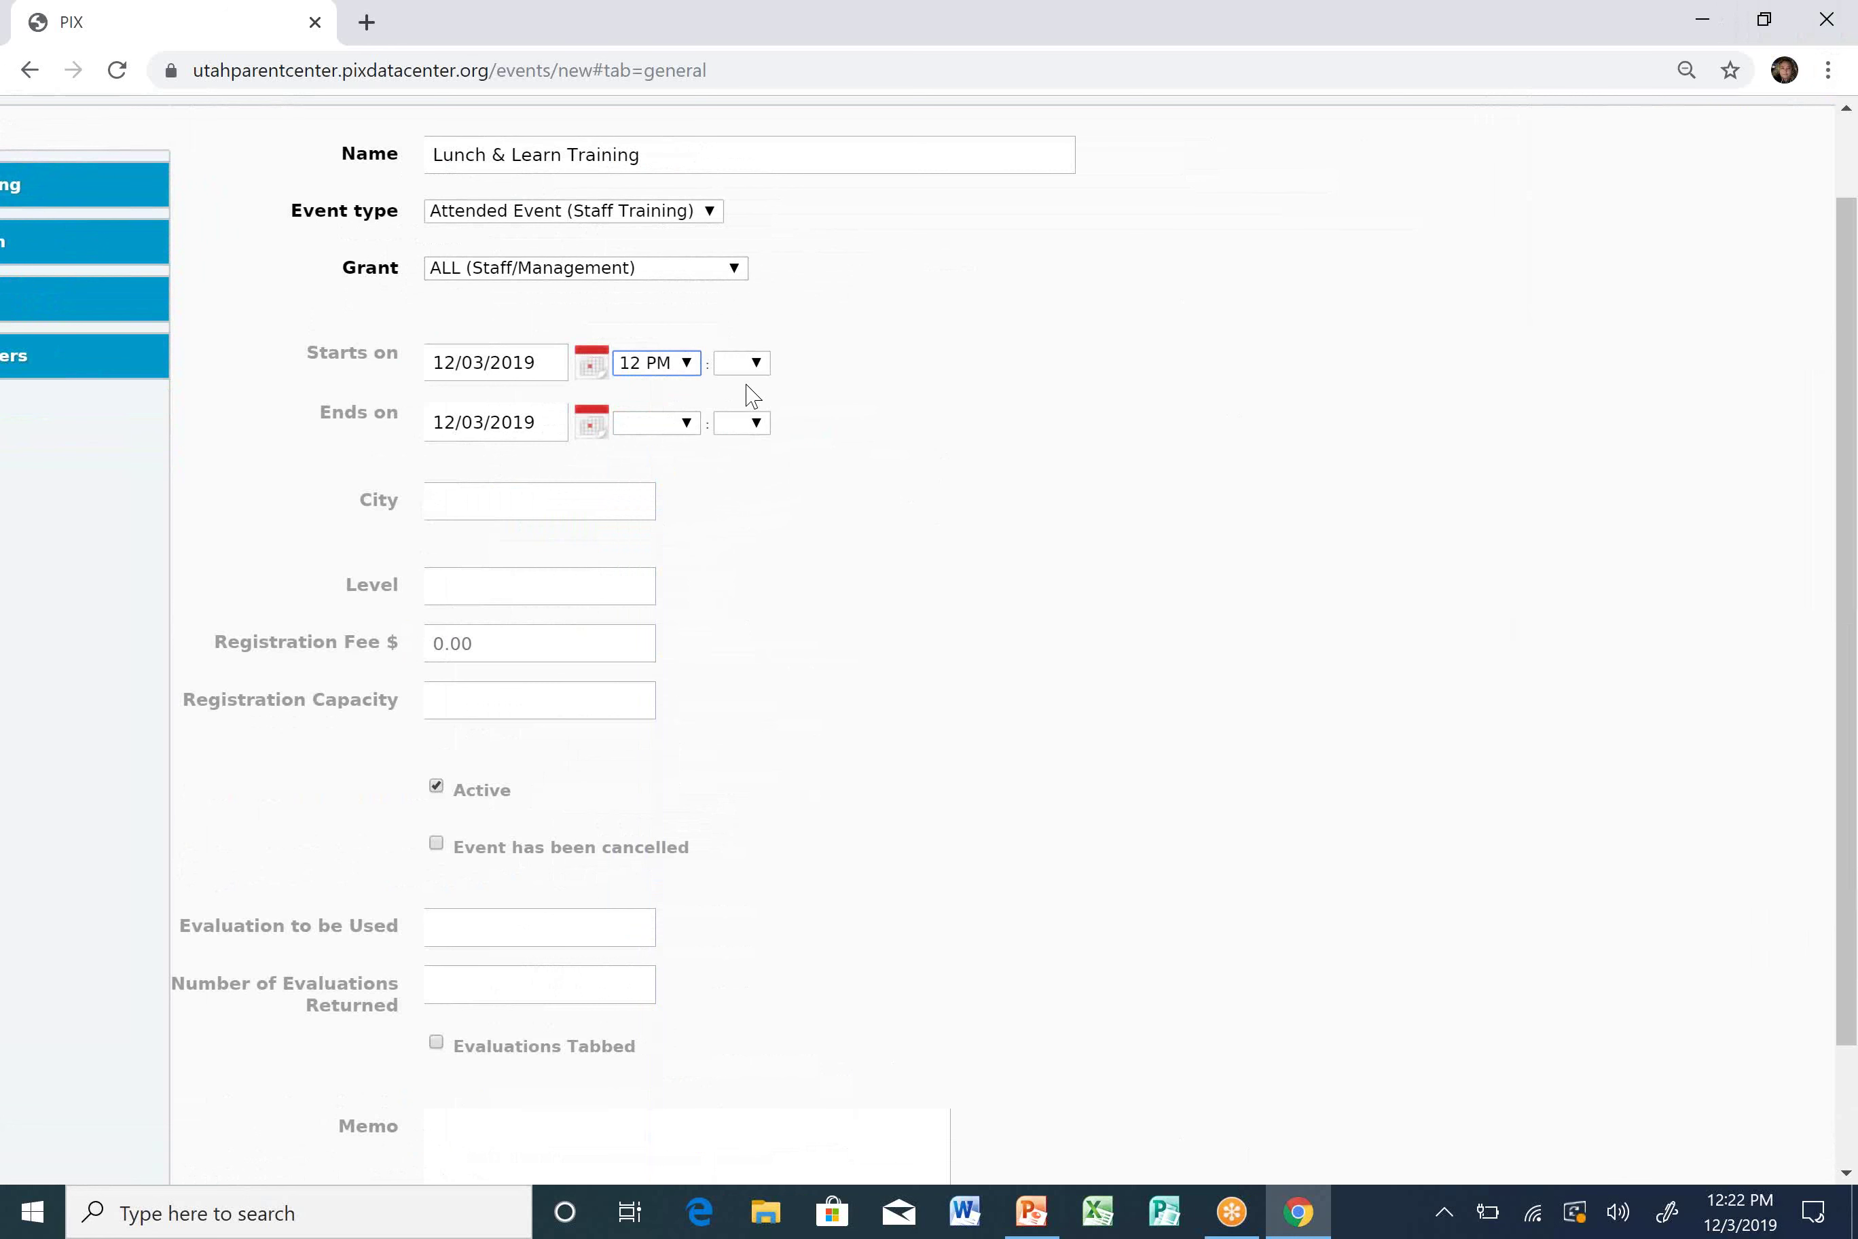
click(752, 363)
click(750, 442)
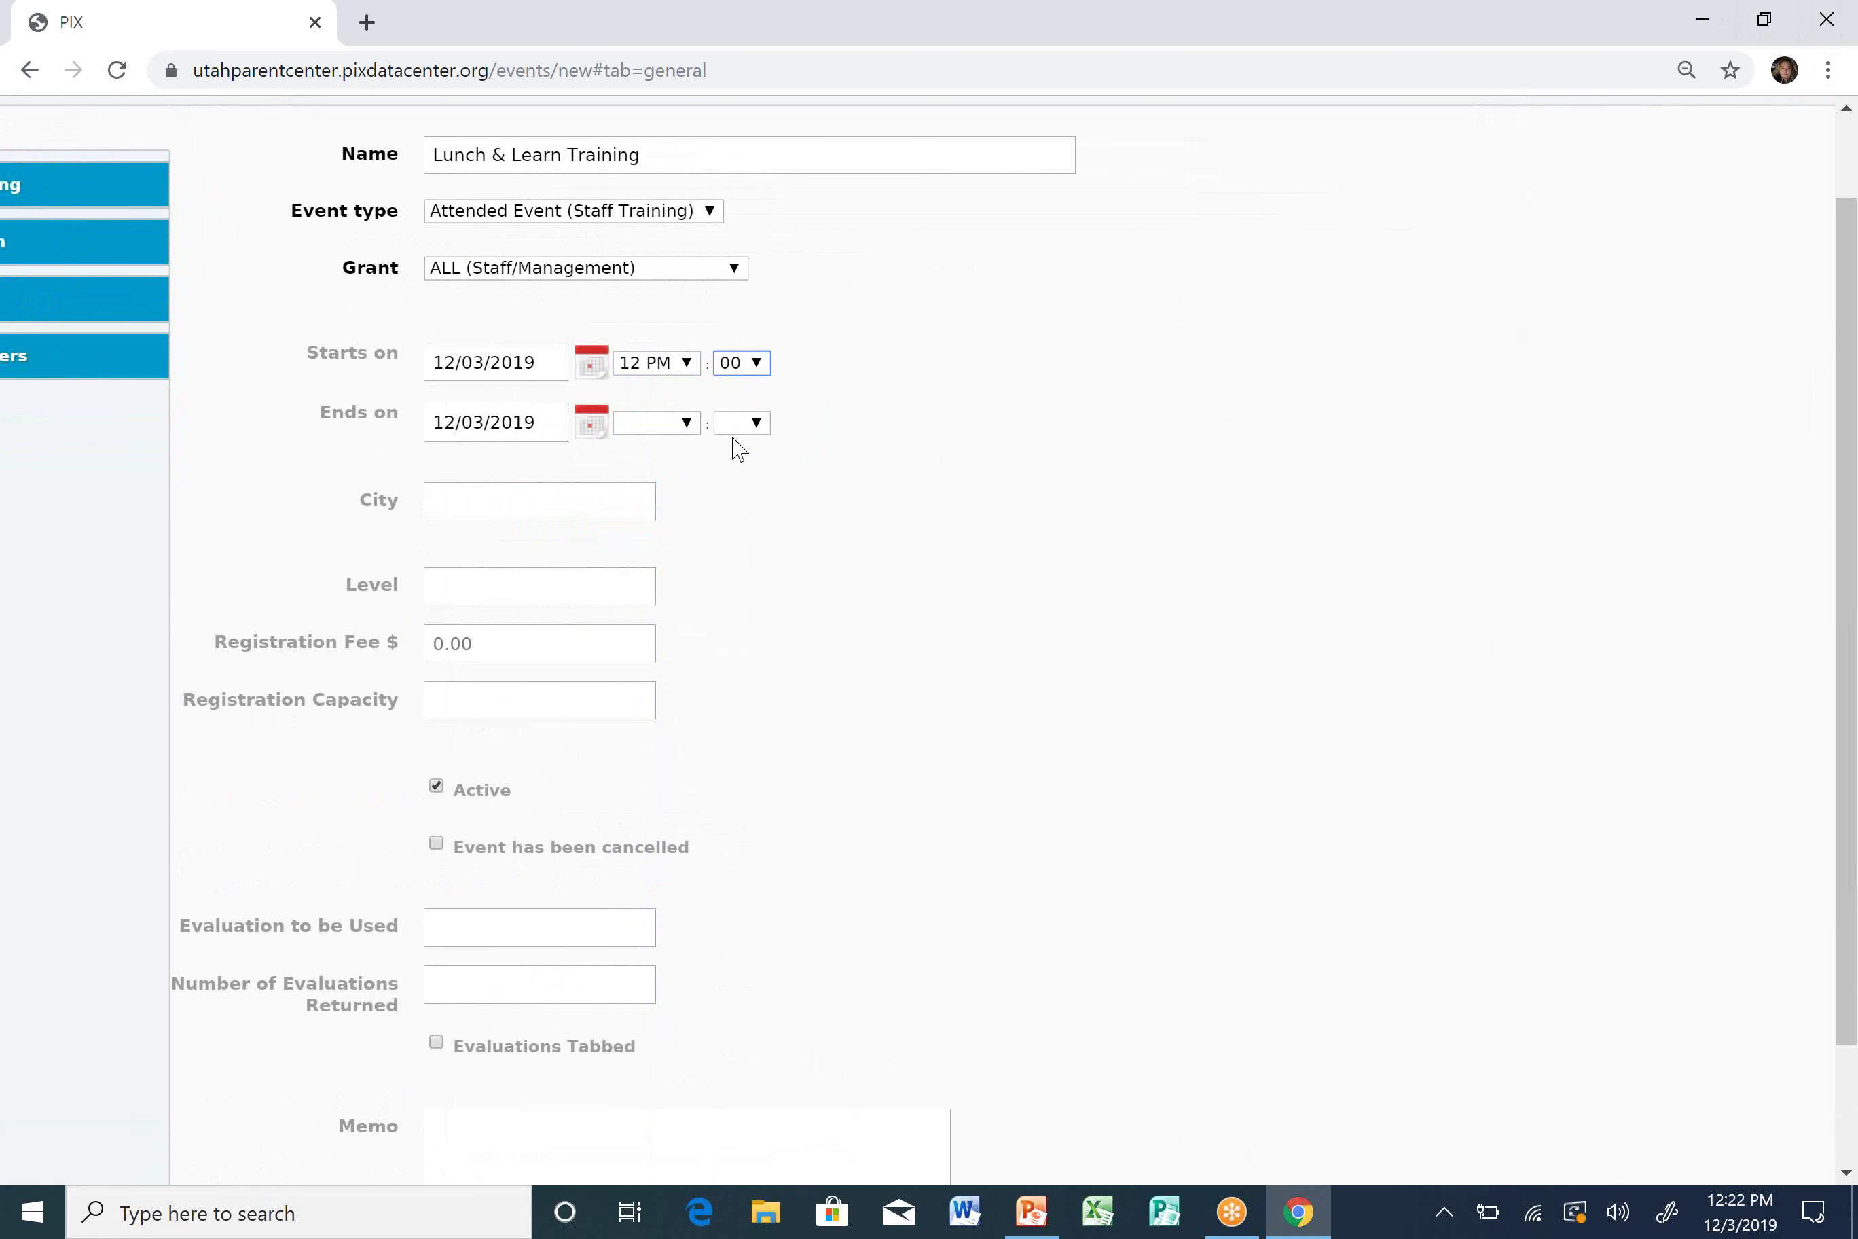
click(687, 426)
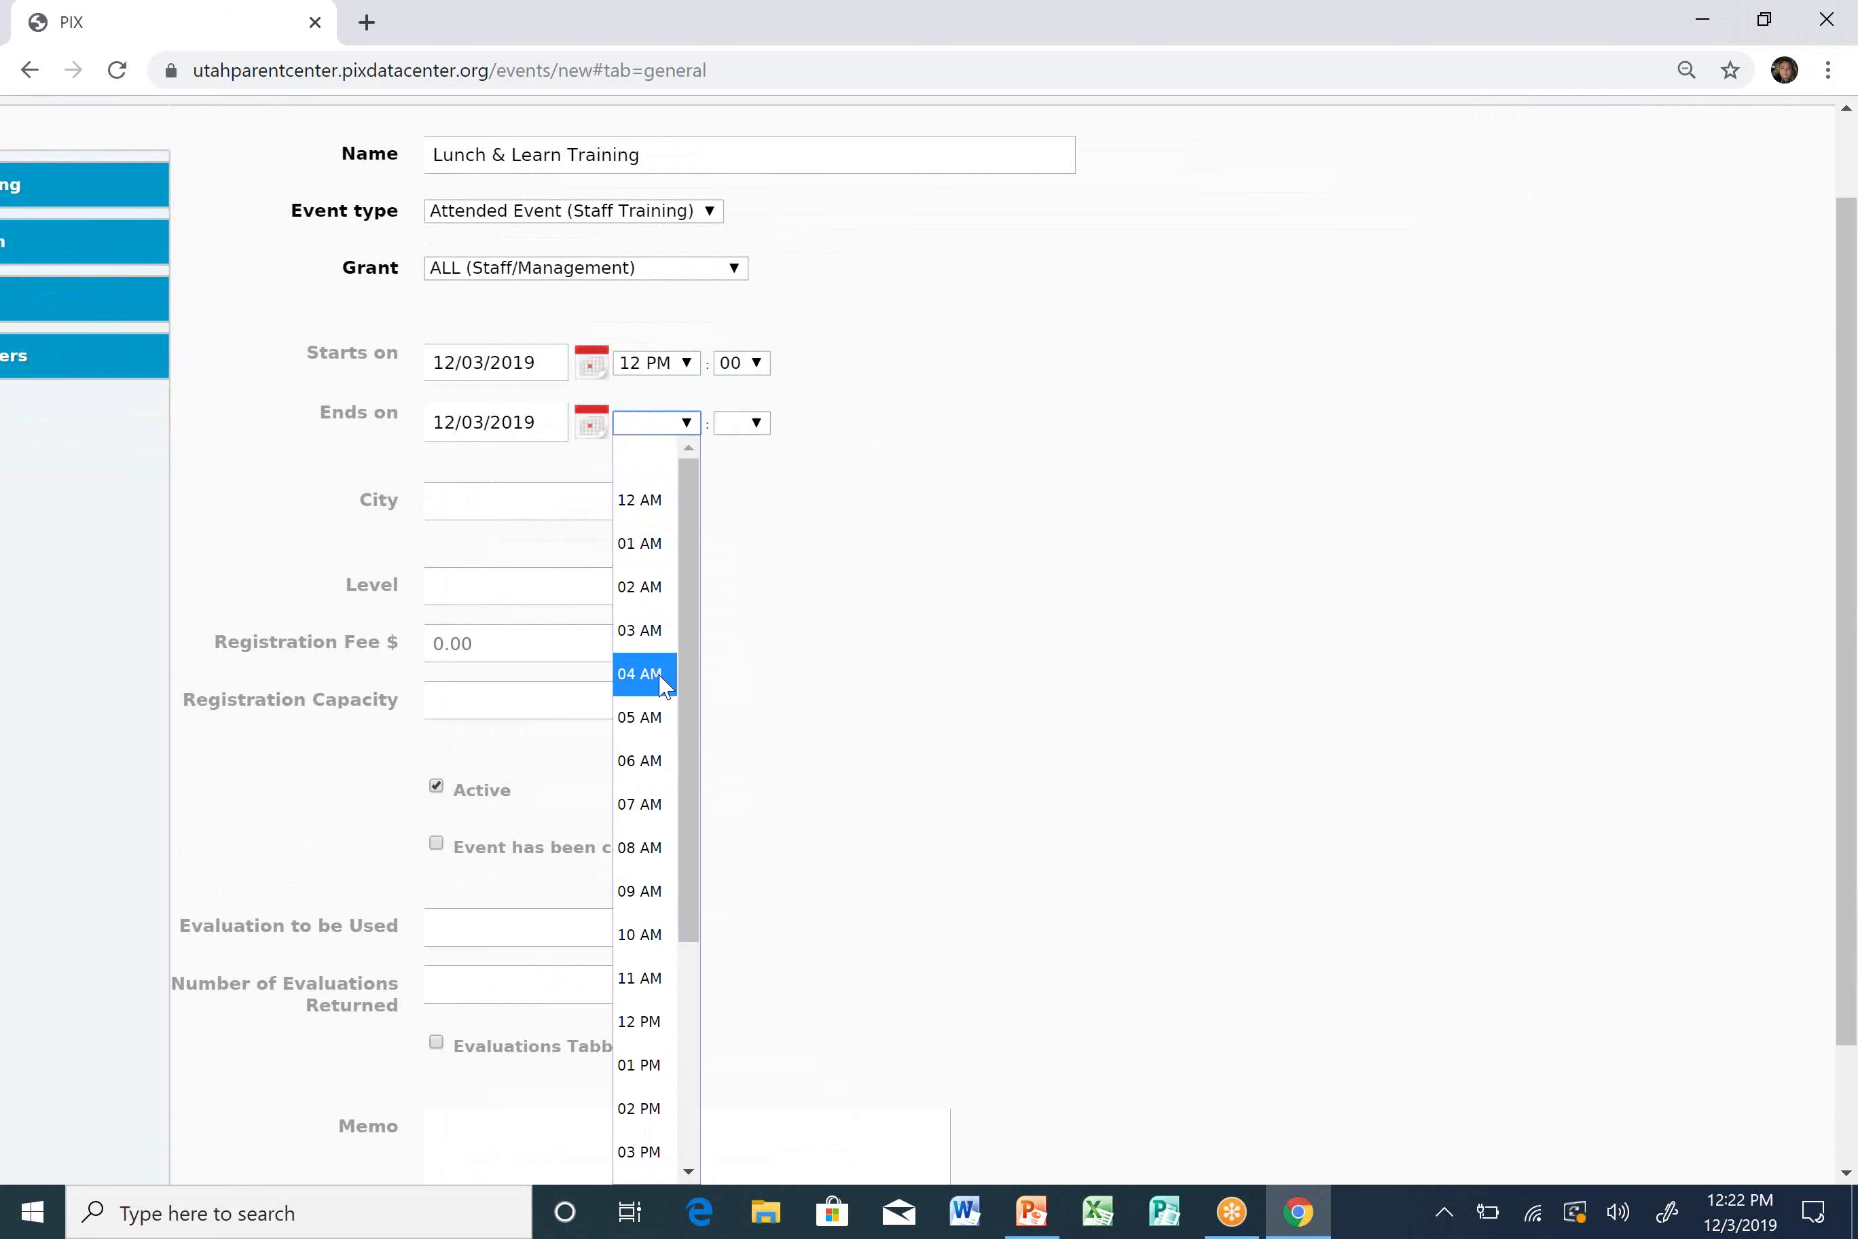
click(649, 1064)
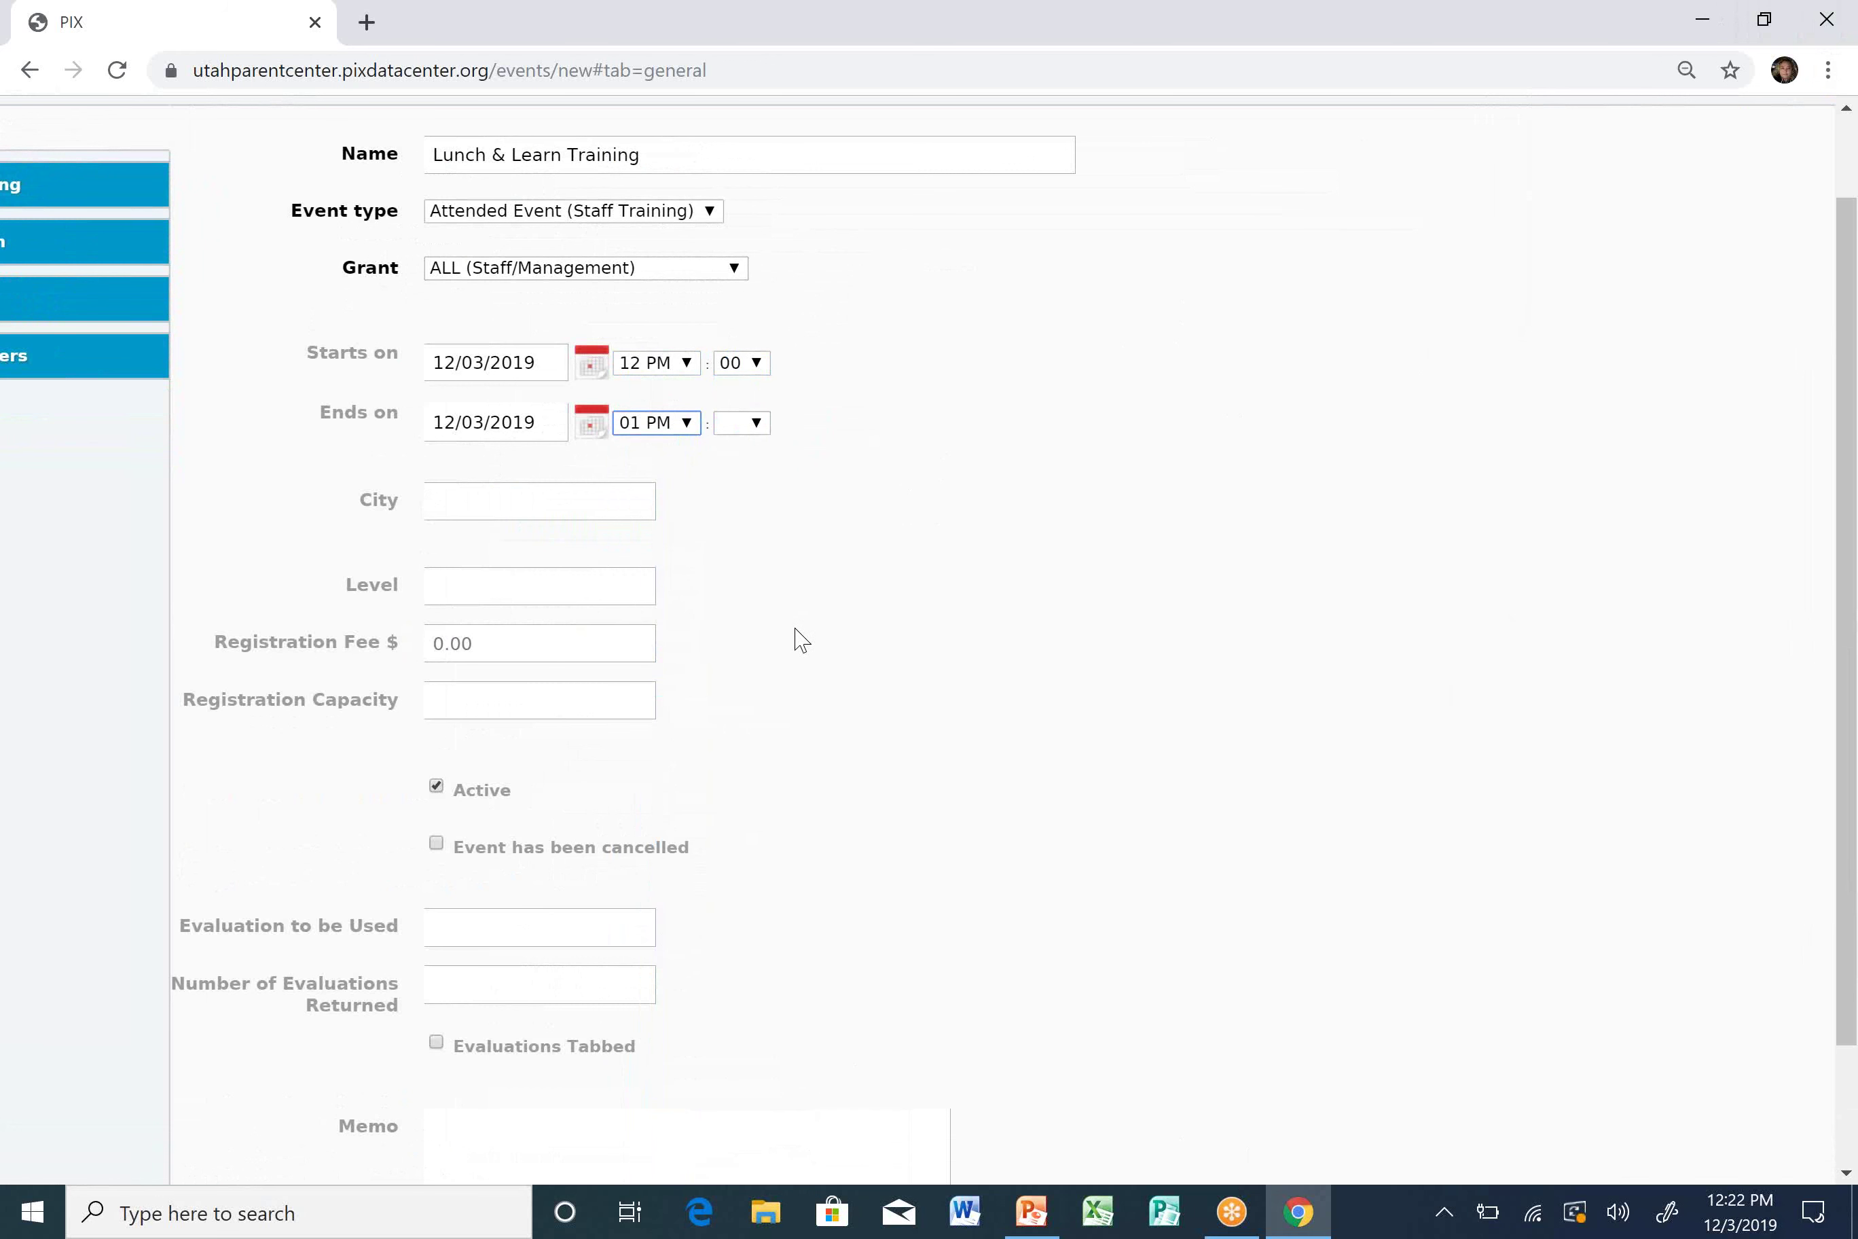
click(757, 424)
click(753, 492)
Set City to Statewide, fill in Level, and save the event.
click(629, 512)
text(Sta)
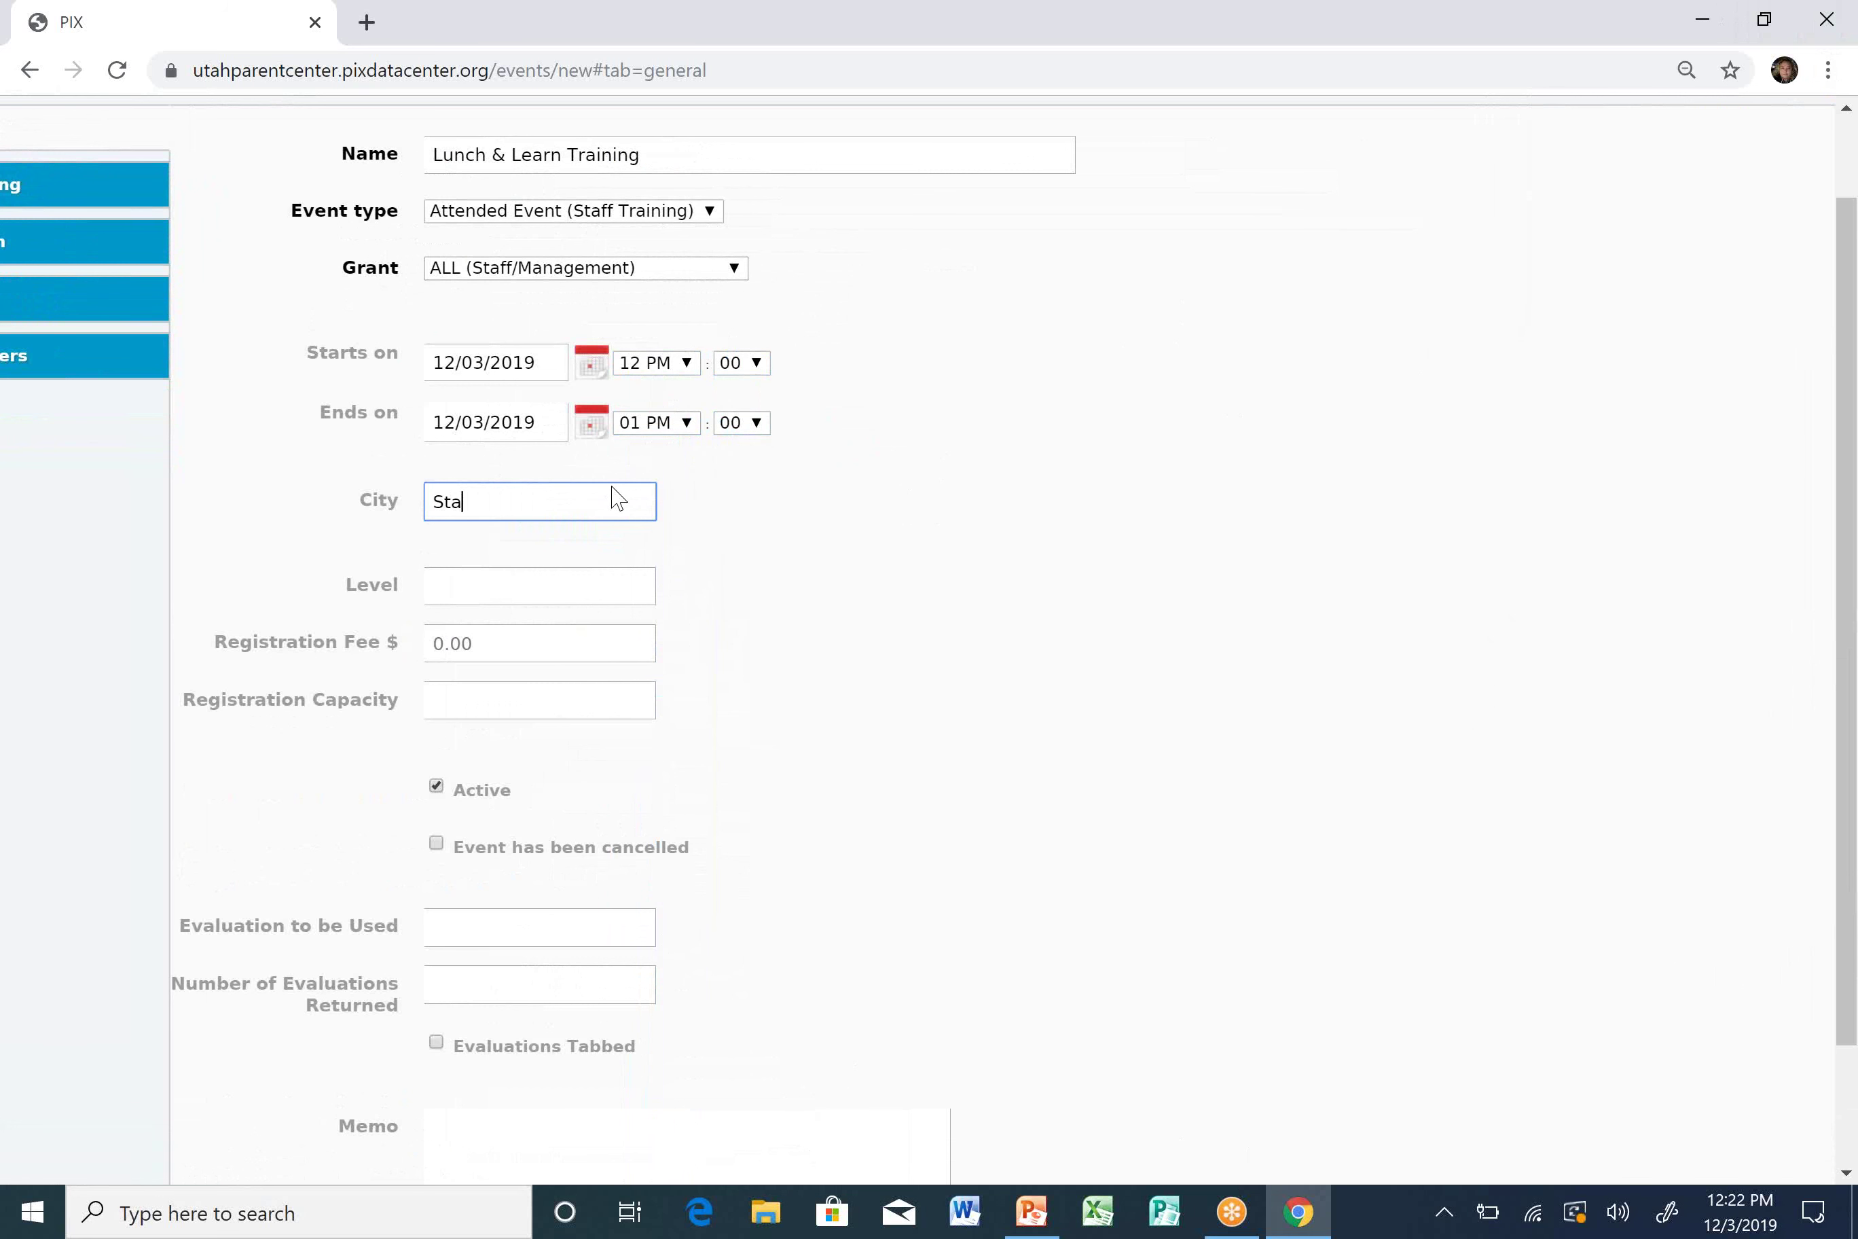
text(tewide)
key(Tab)
text(Cassandra)
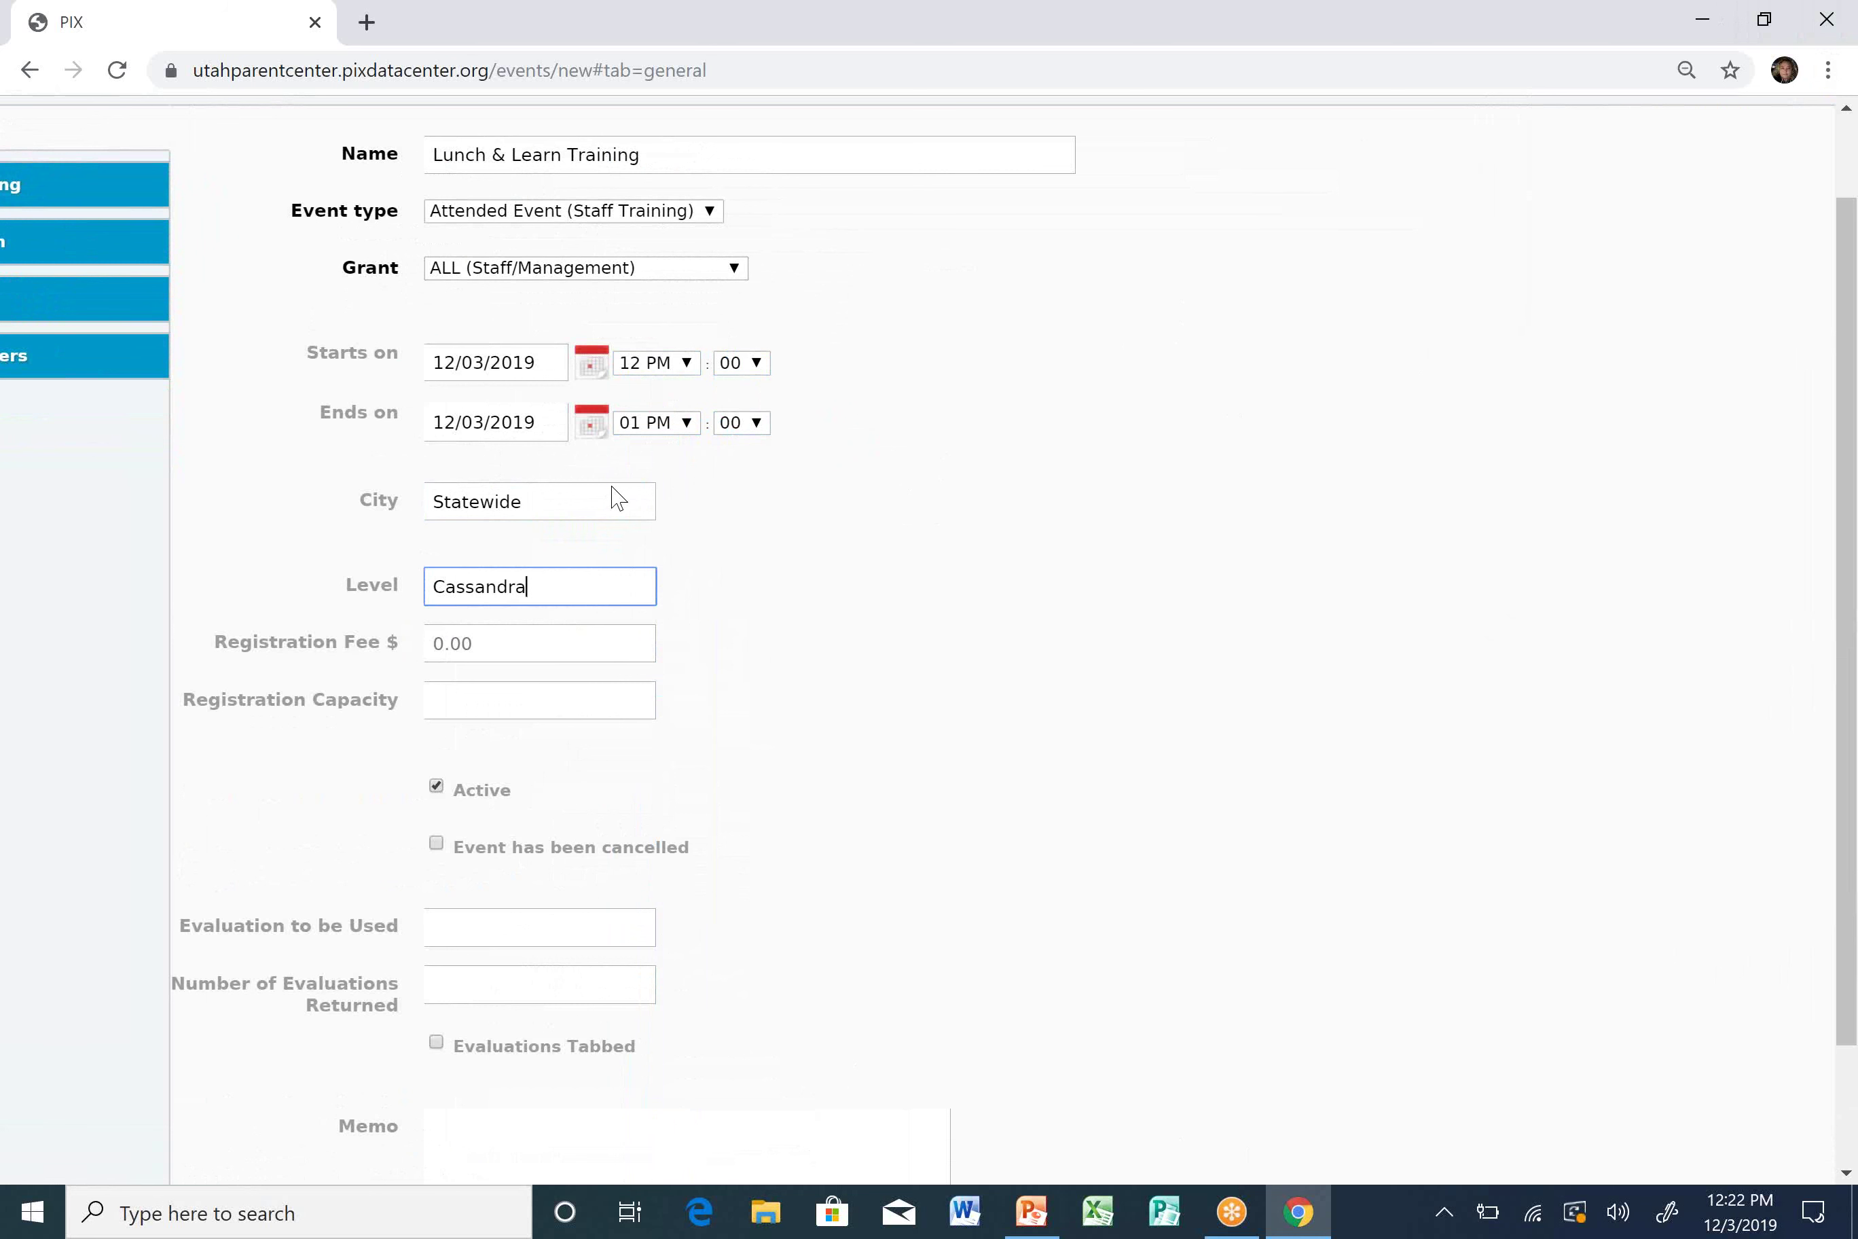
key(Tab)
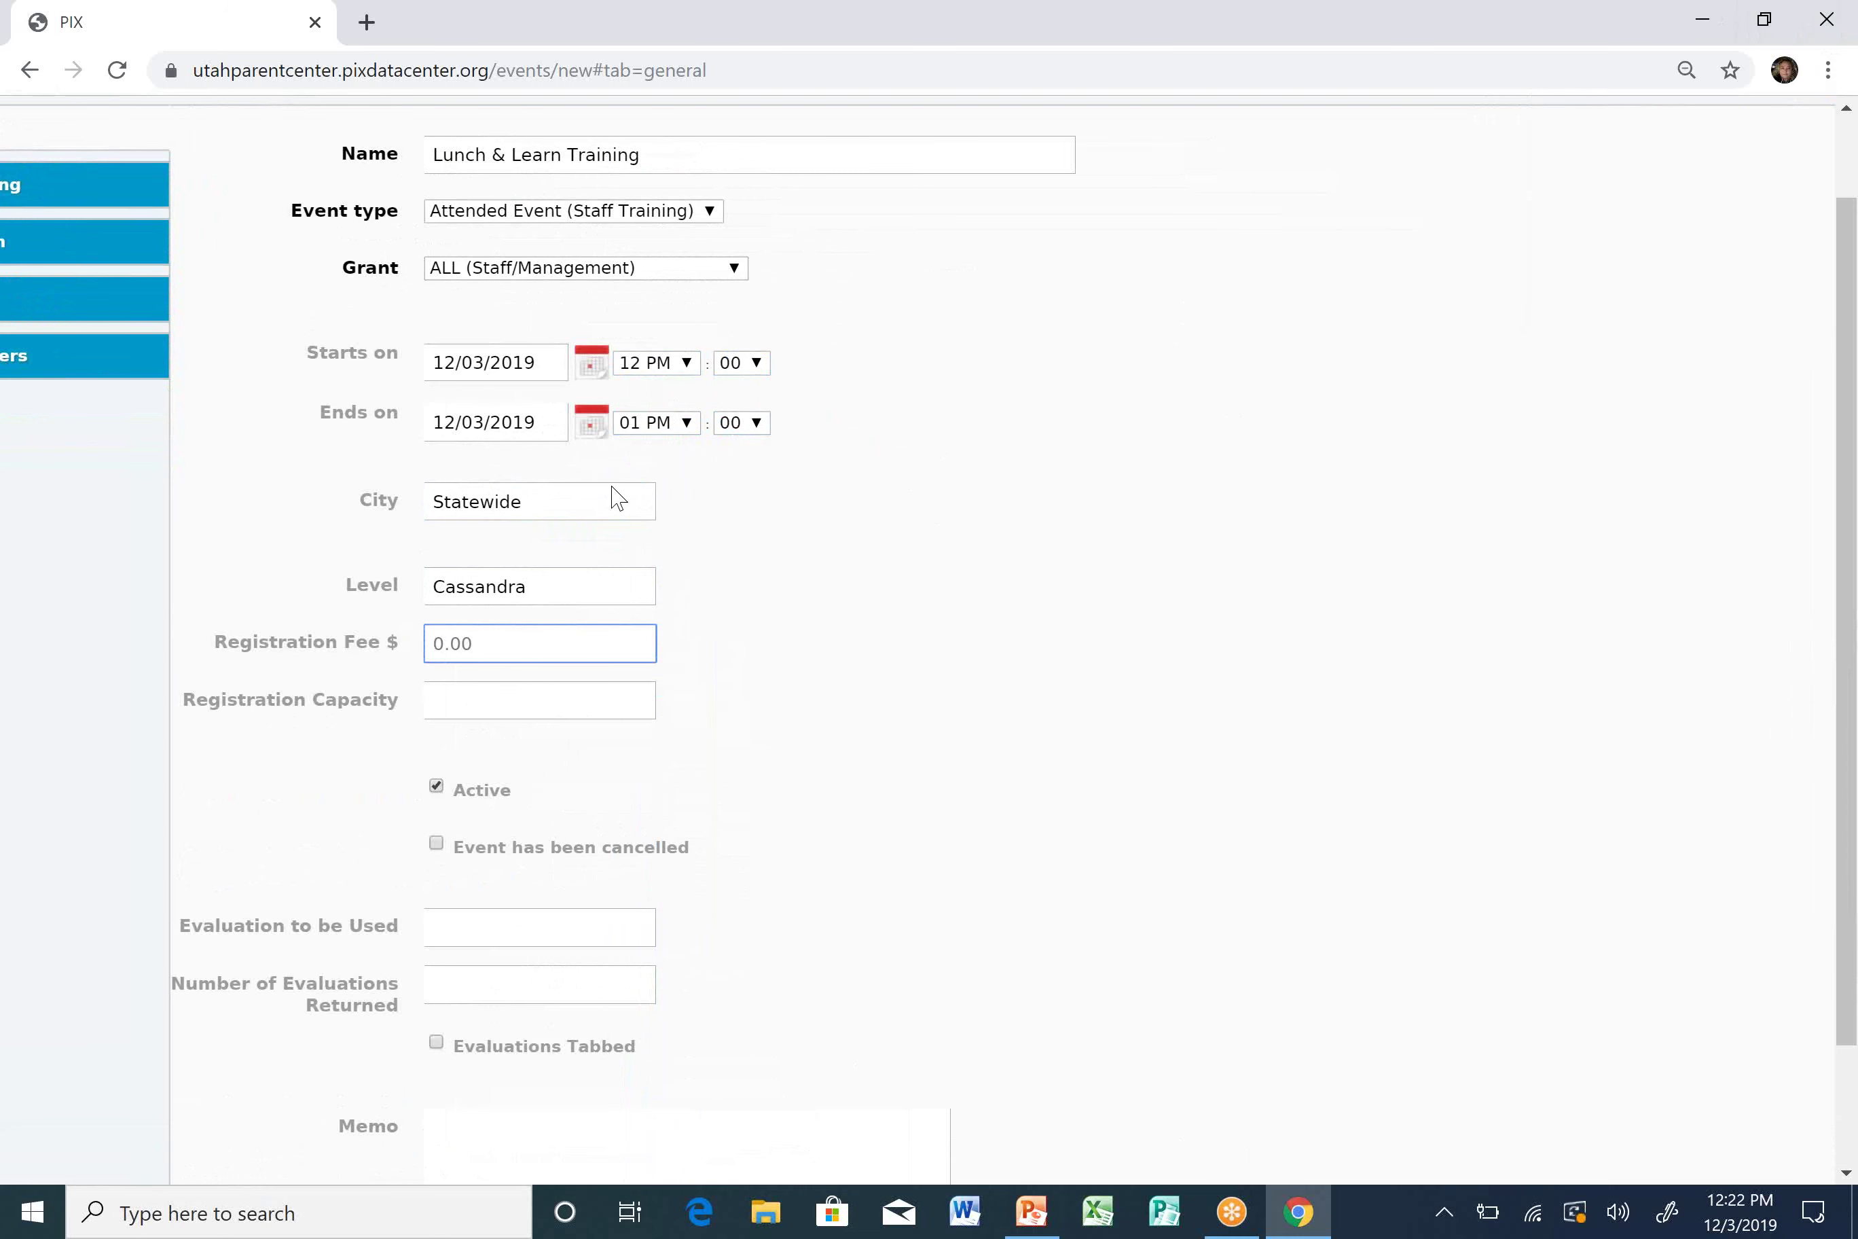
scroll(1827, 1061, down, 3)
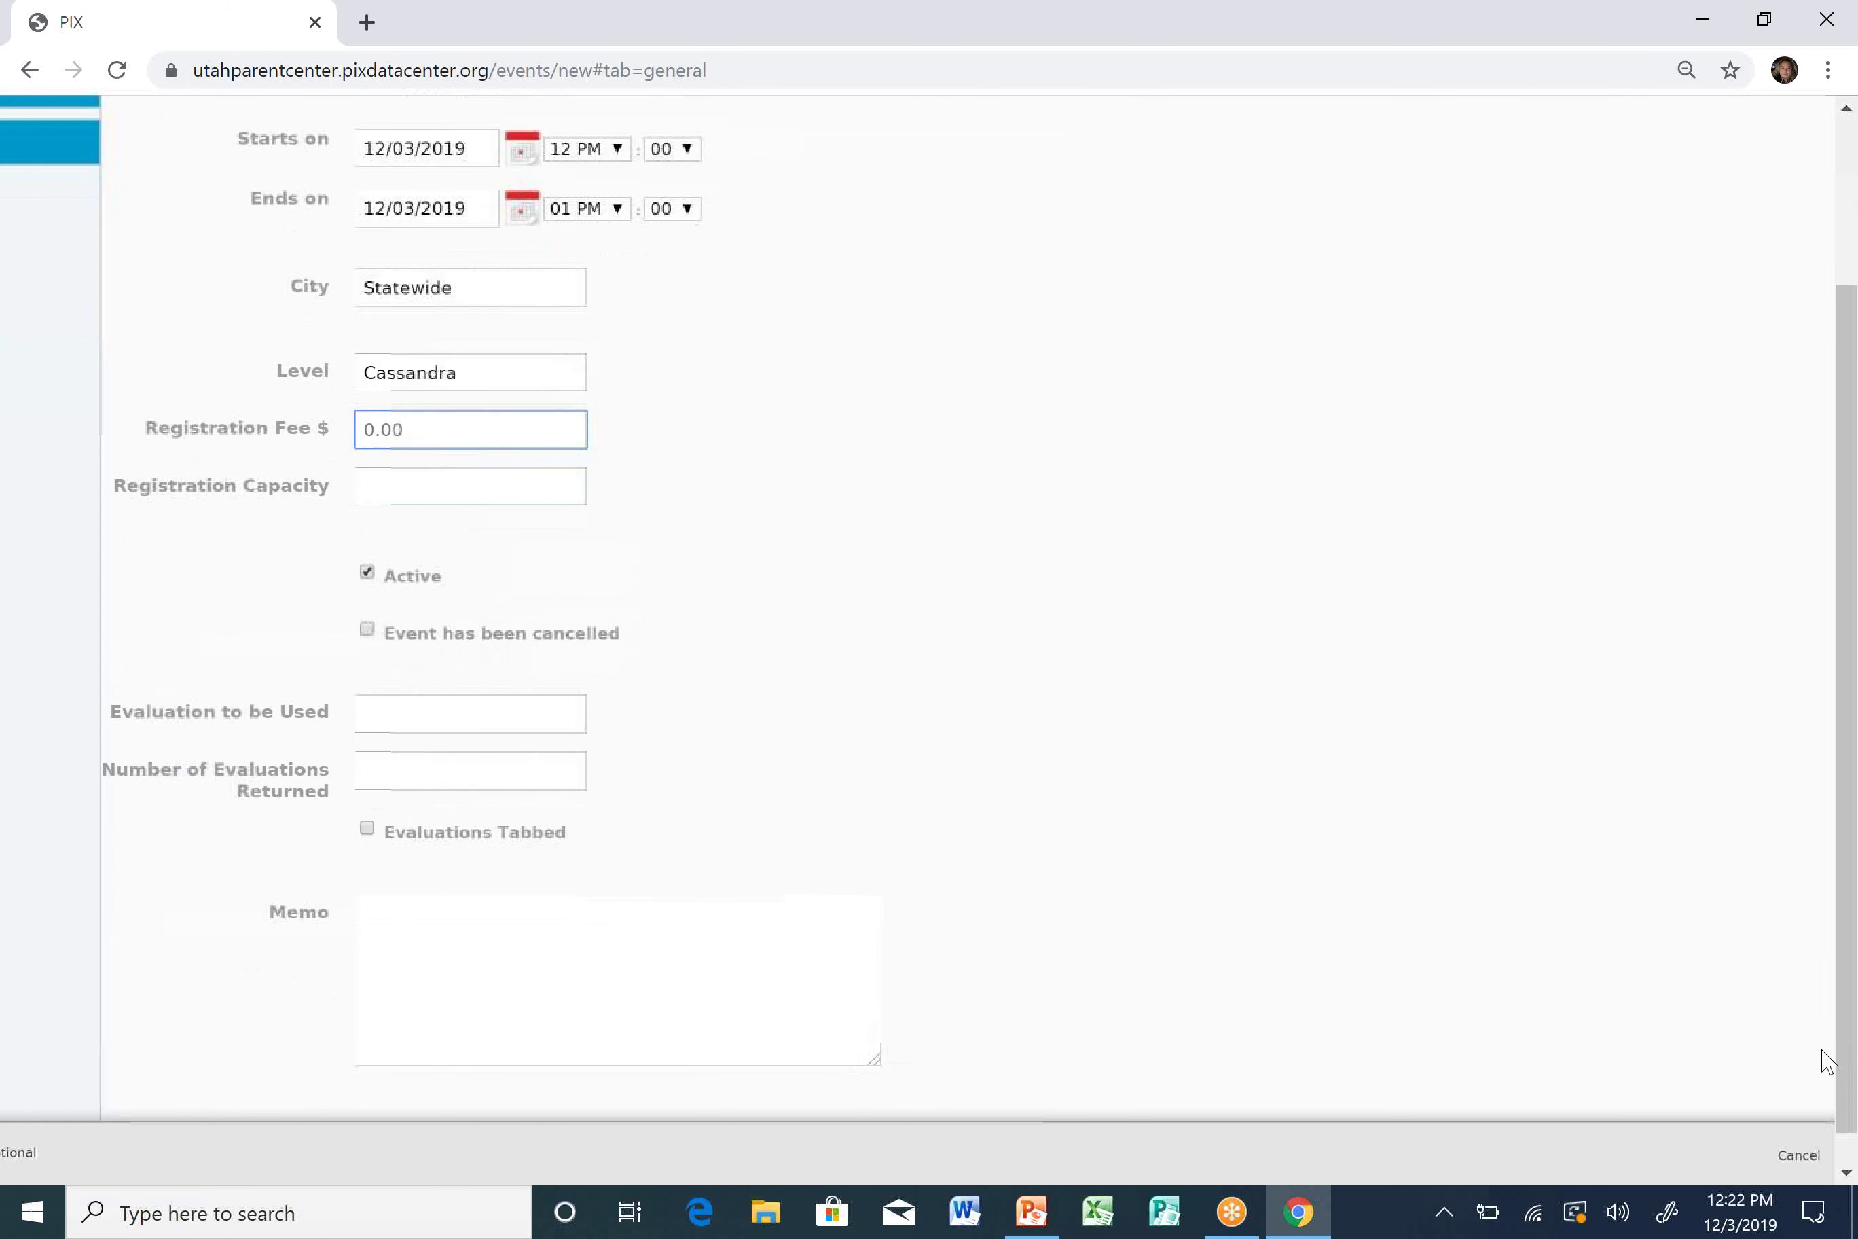
scroll(1815, 1067, down, 1)
click(1770, 1157)
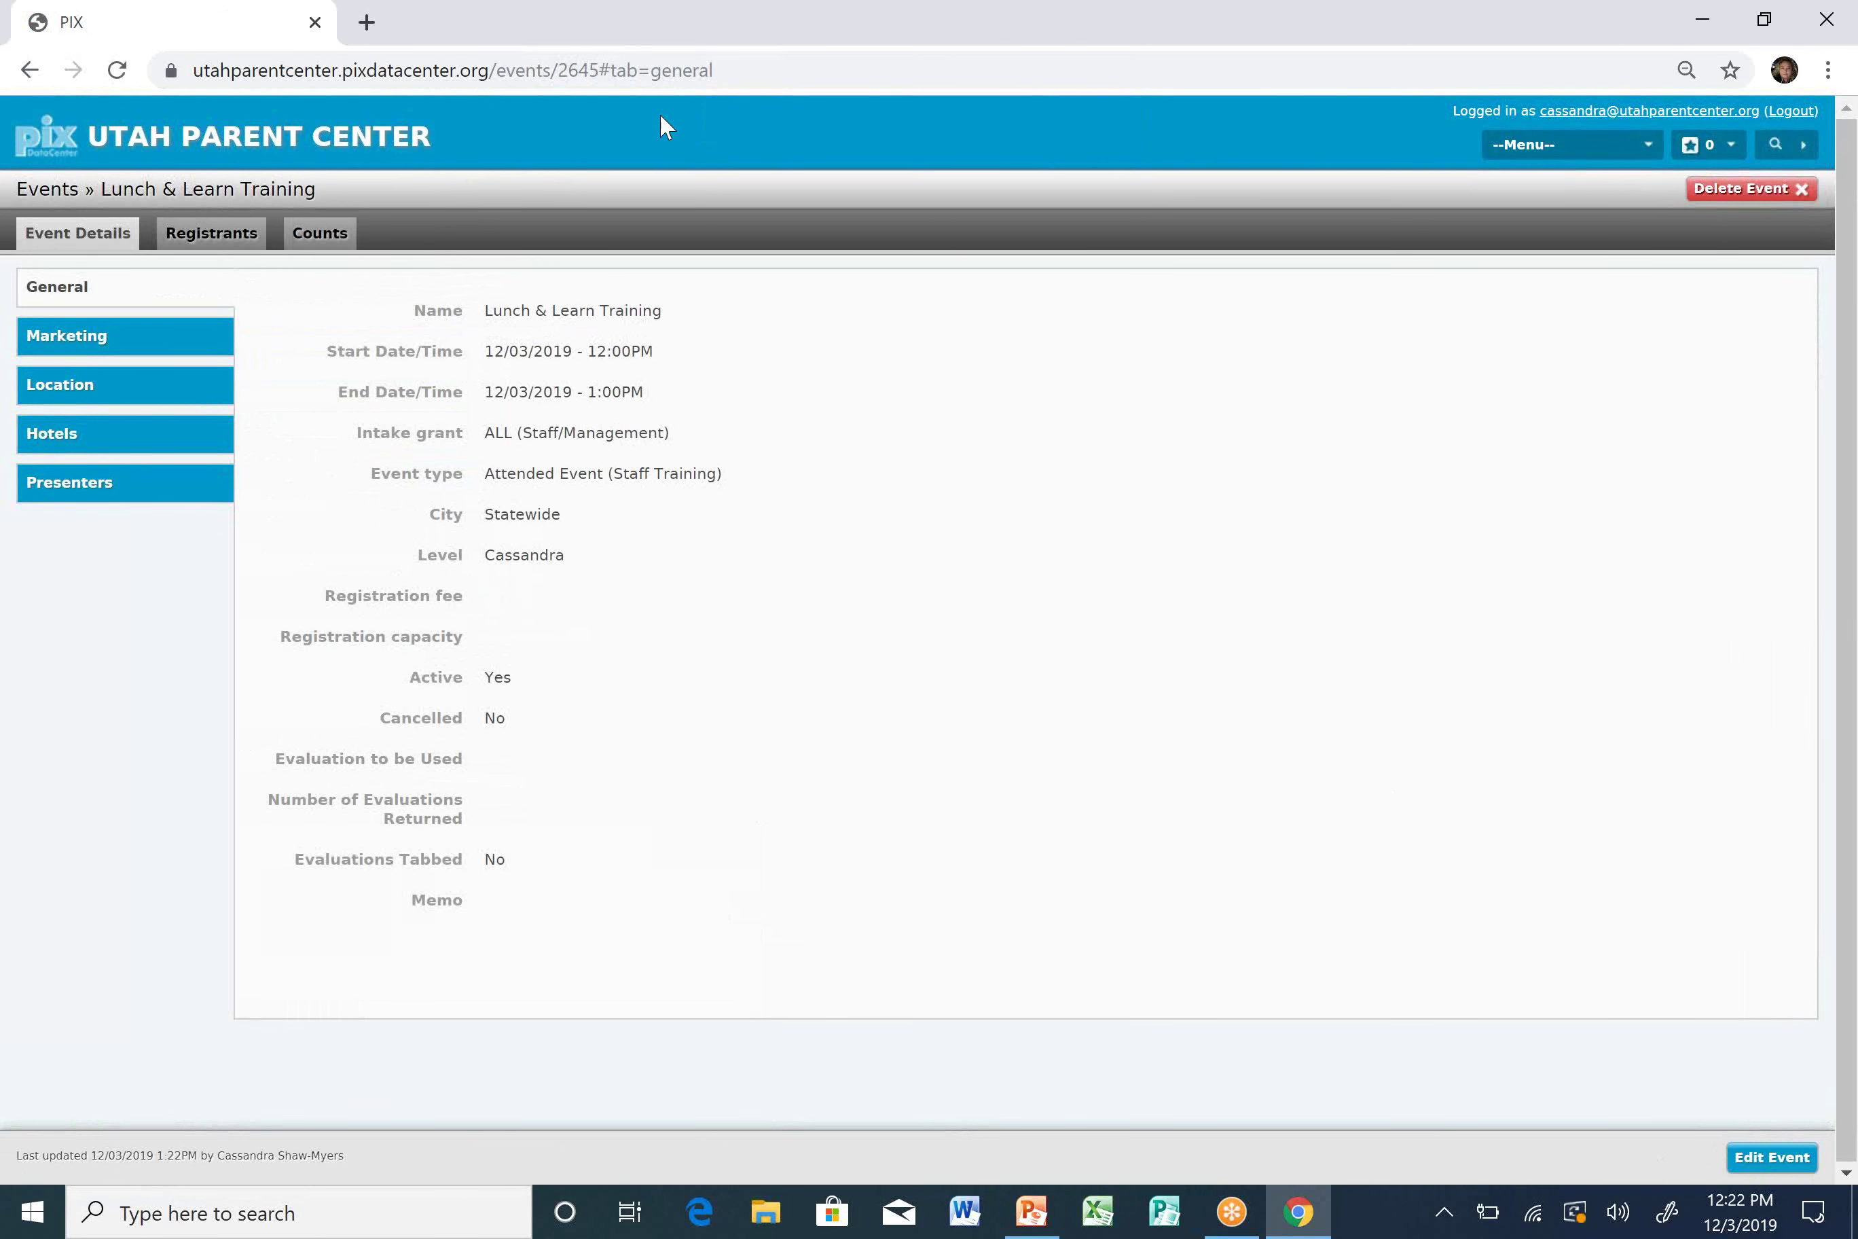
On the Counts page, edit the counts and enter a head count of 16.
click(324, 236)
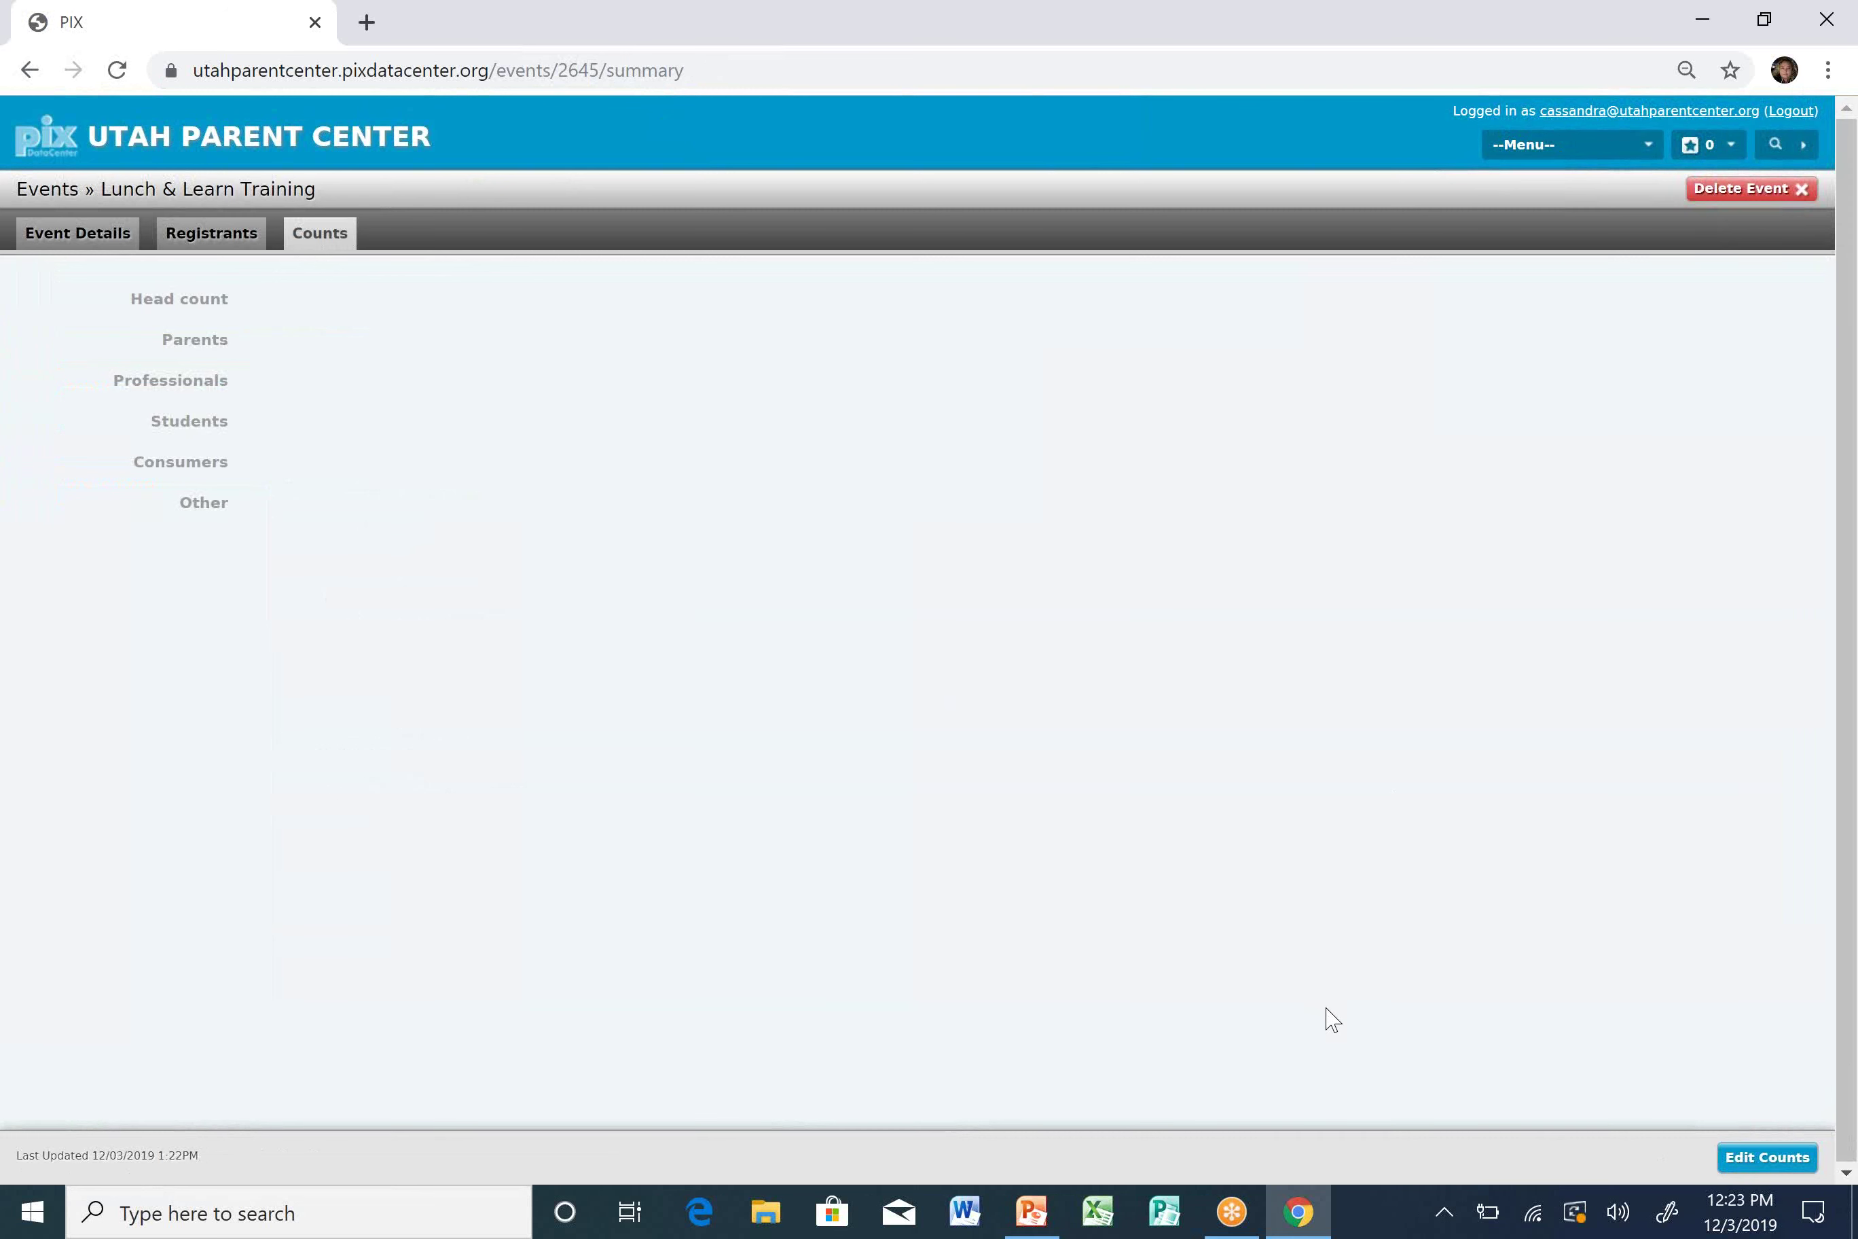
click(1768, 1167)
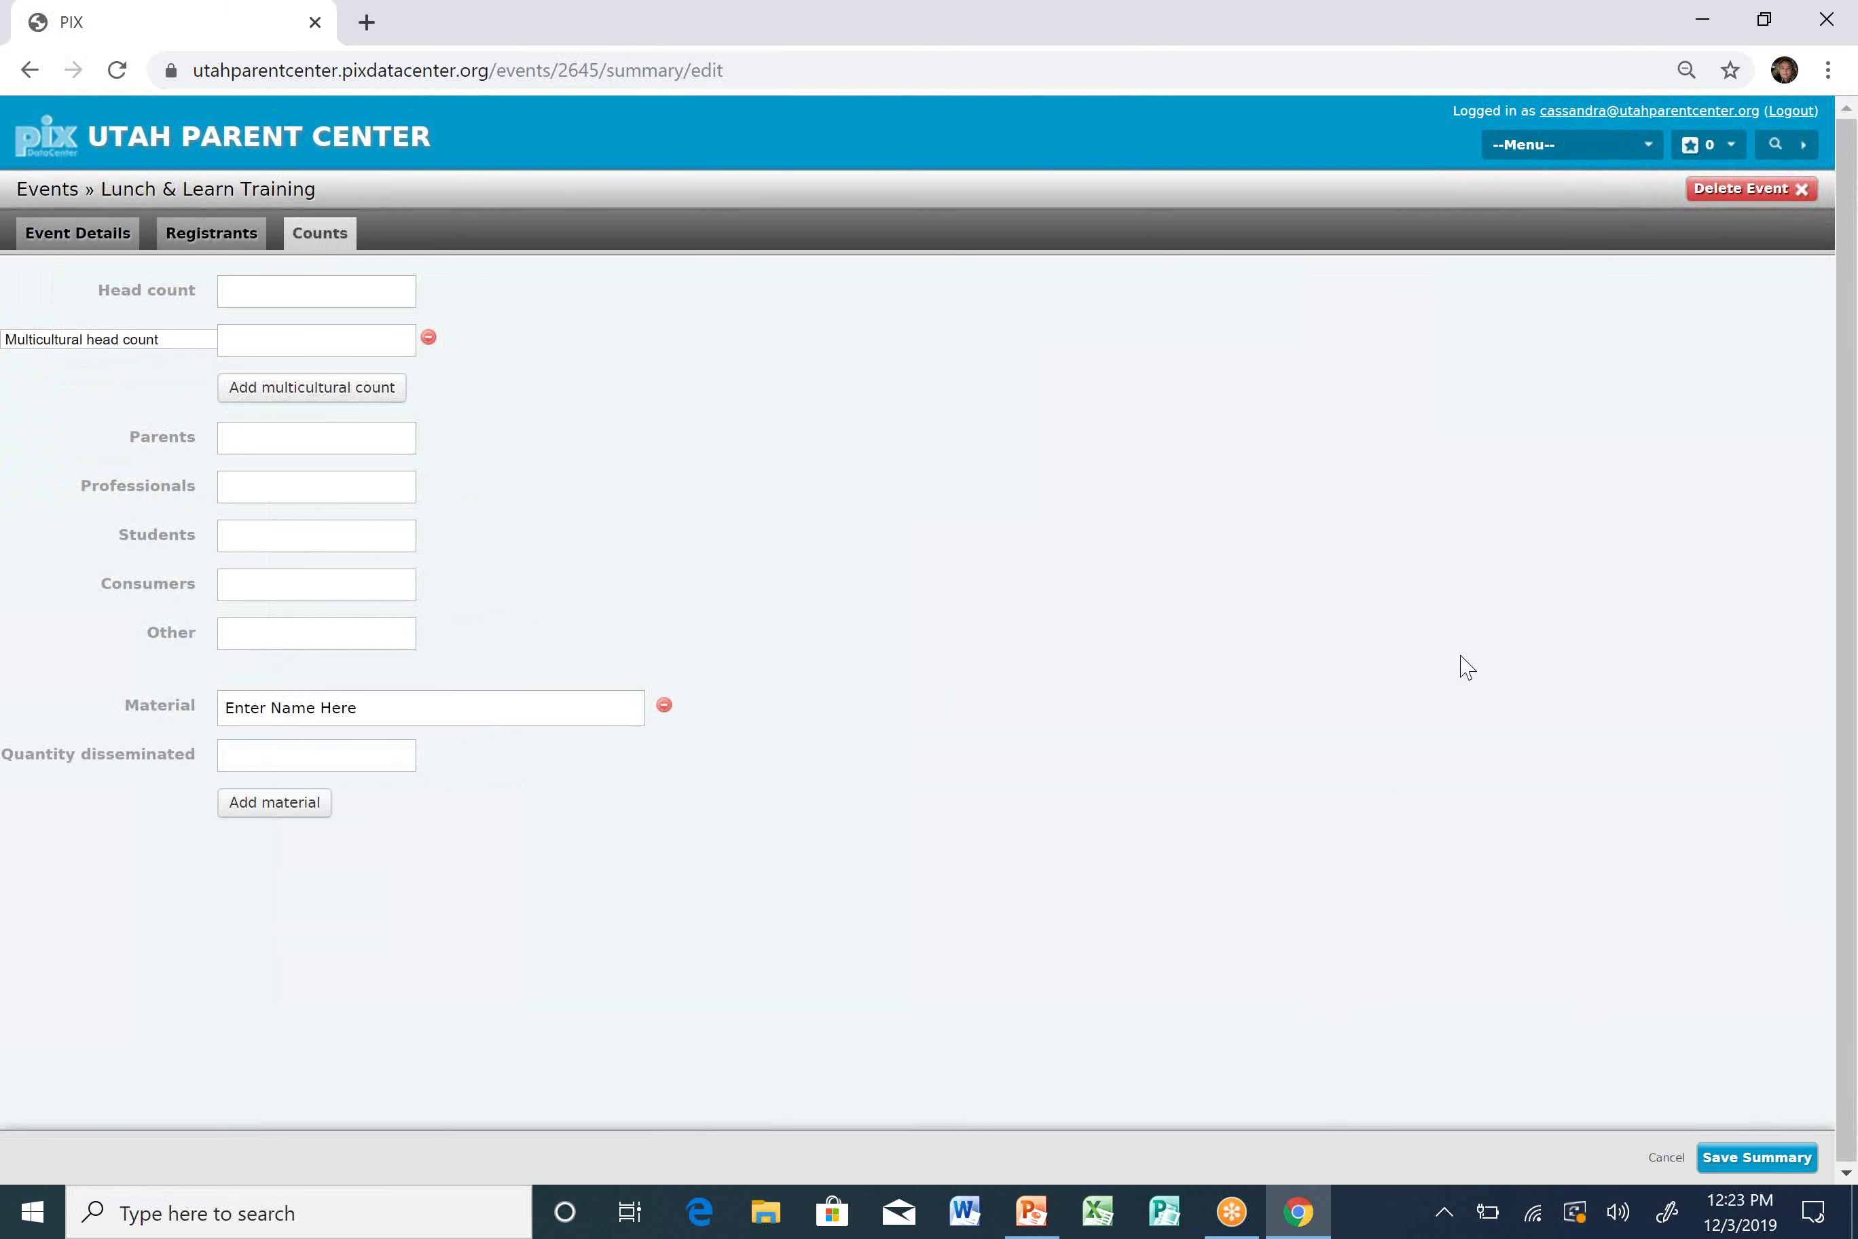
click(295, 282)
text(16)
key(Tab)
Break the head count down as 15 Caucasian/White and 1 Hispanic/Latino.
click(152, 345)
click(153, 349)
click(134, 339)
click(129, 414)
click(254, 341)
text(15)
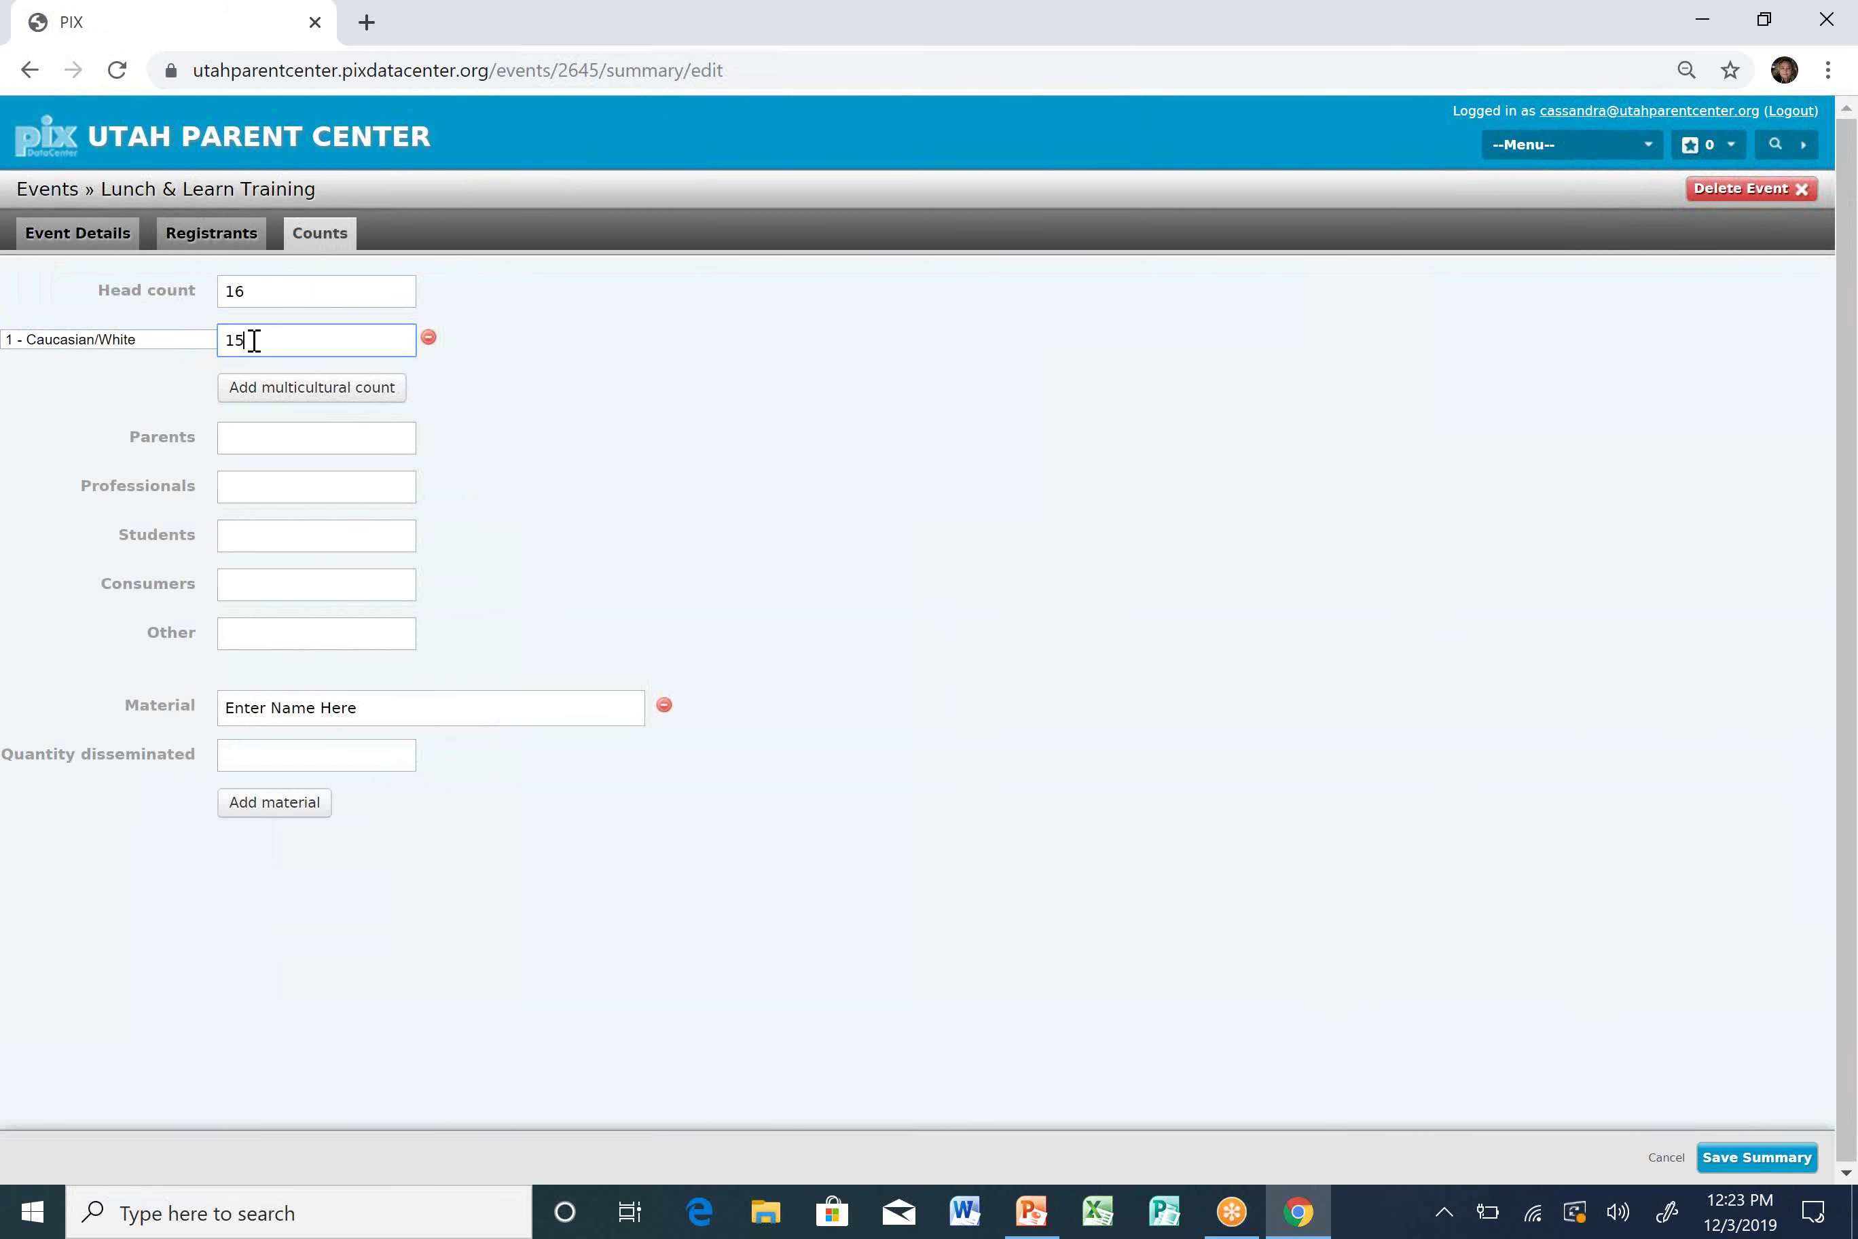
click(288, 392)
click(190, 392)
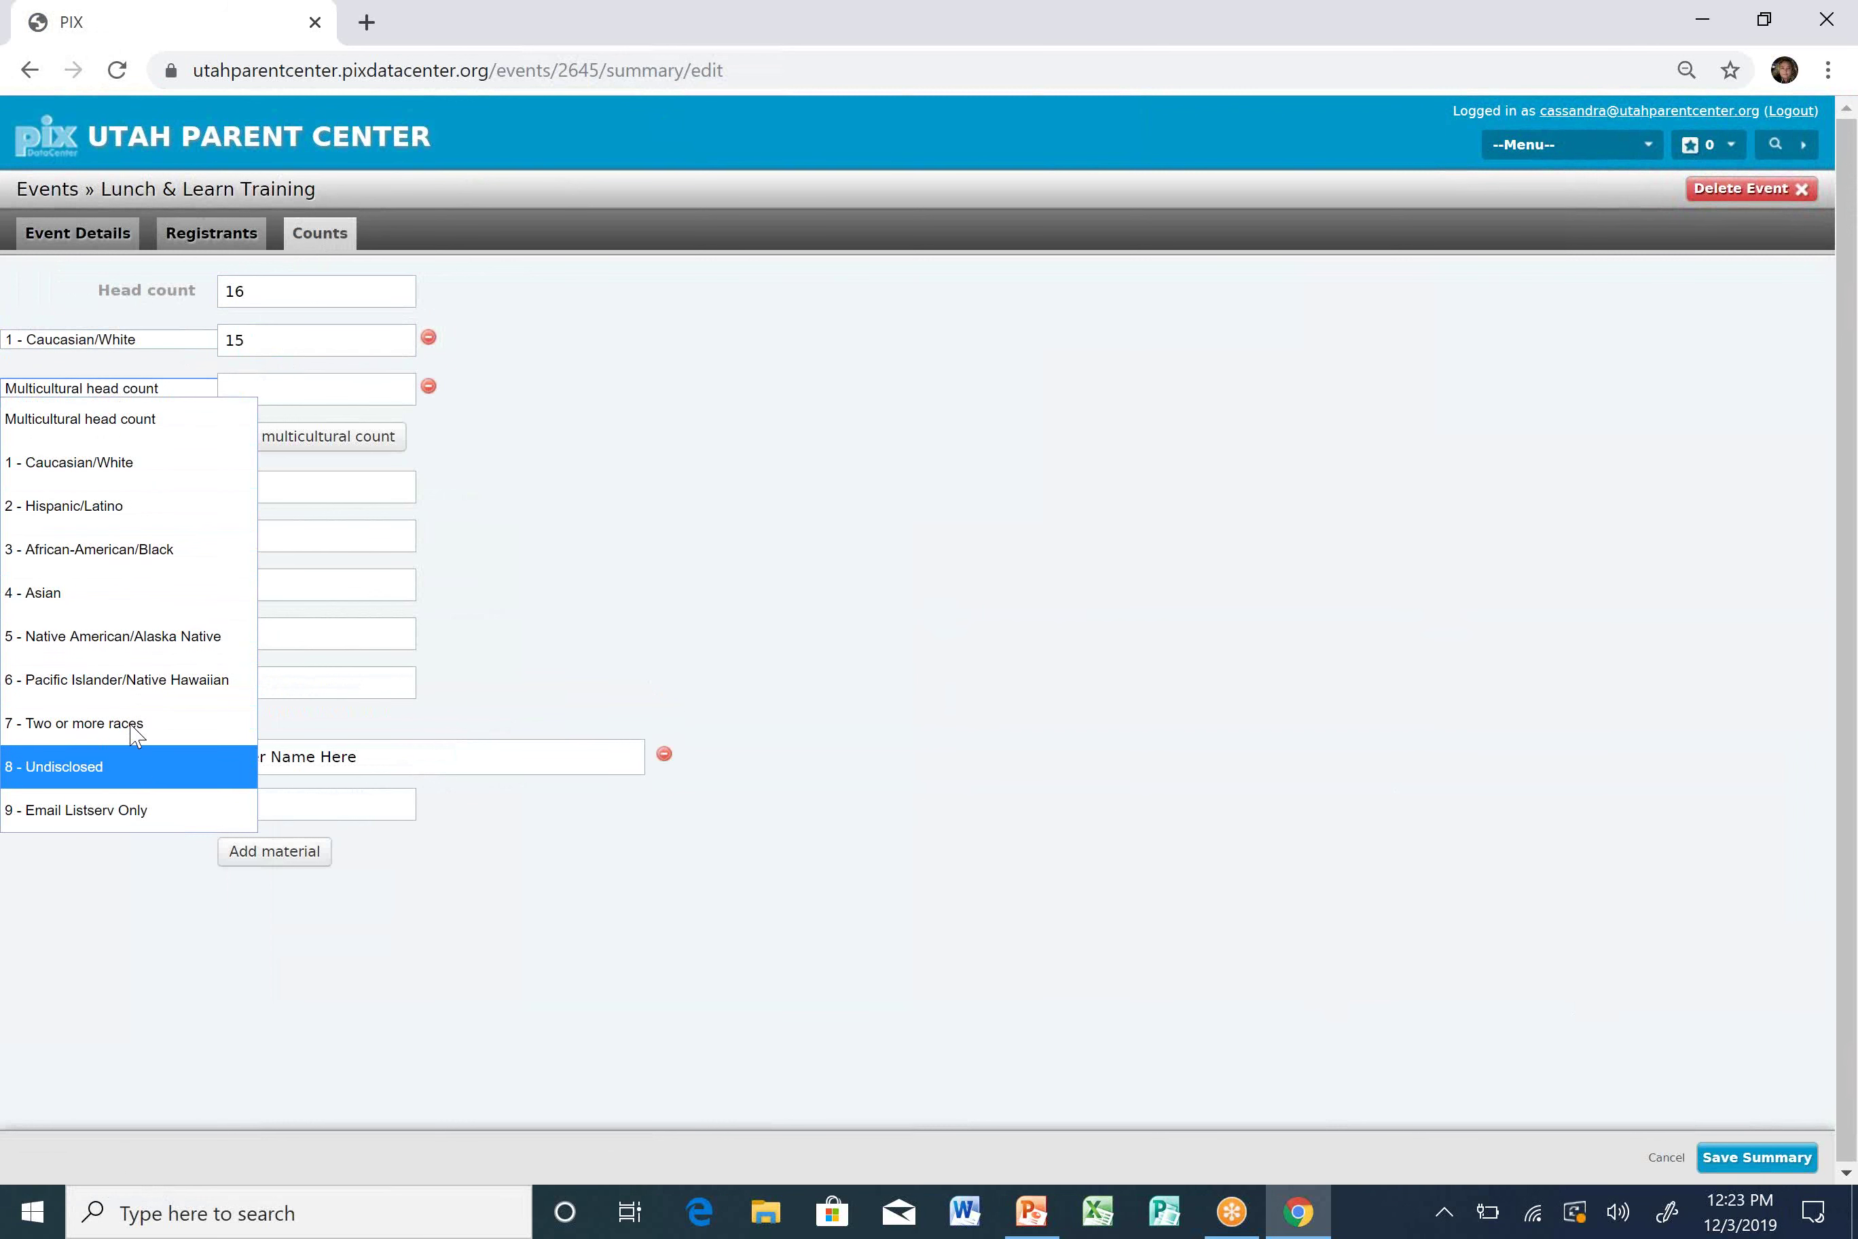
click(120, 508)
click(262, 394)
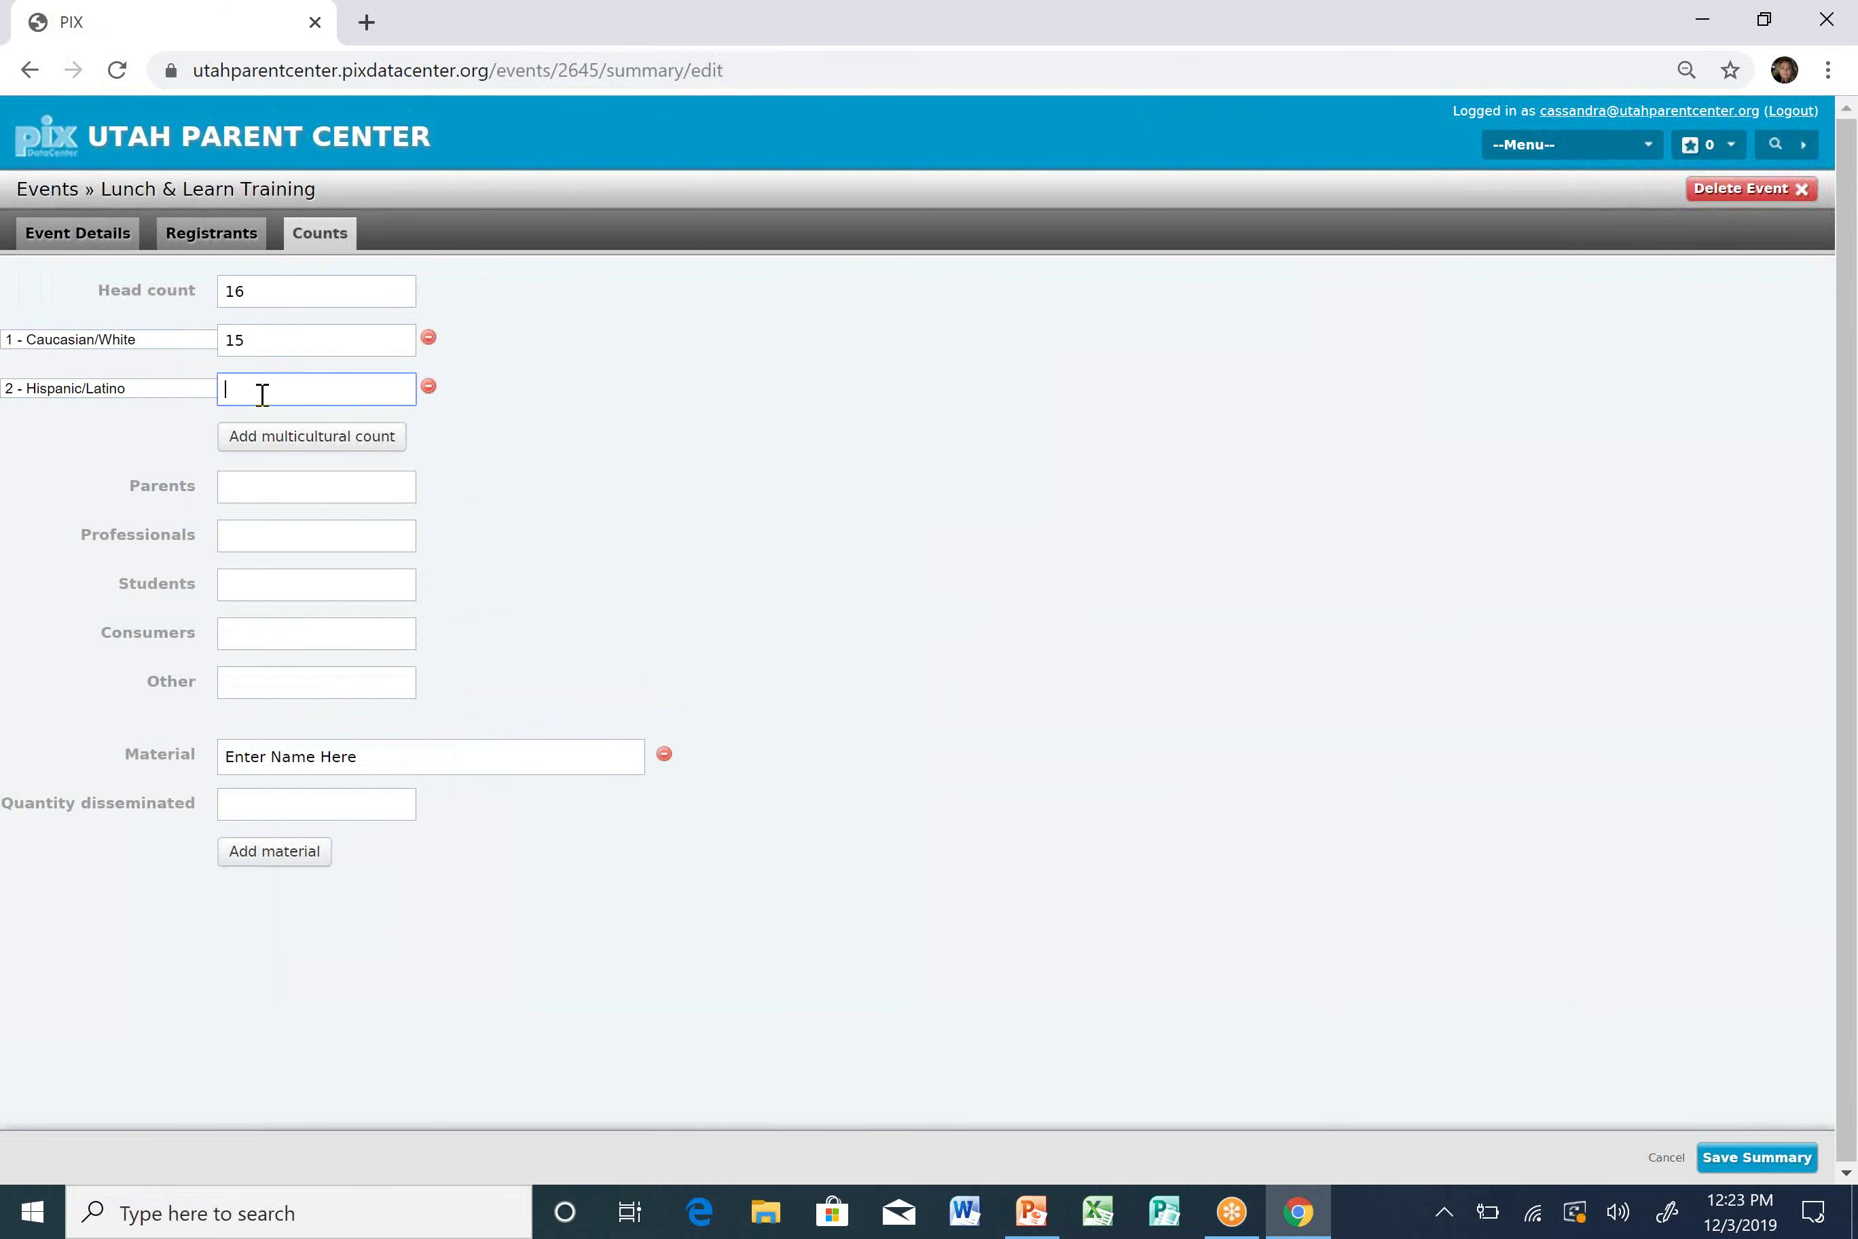
text(1)
Enter 16 as the Professionals count.
click(279, 493)
click(266, 546)
text(16)
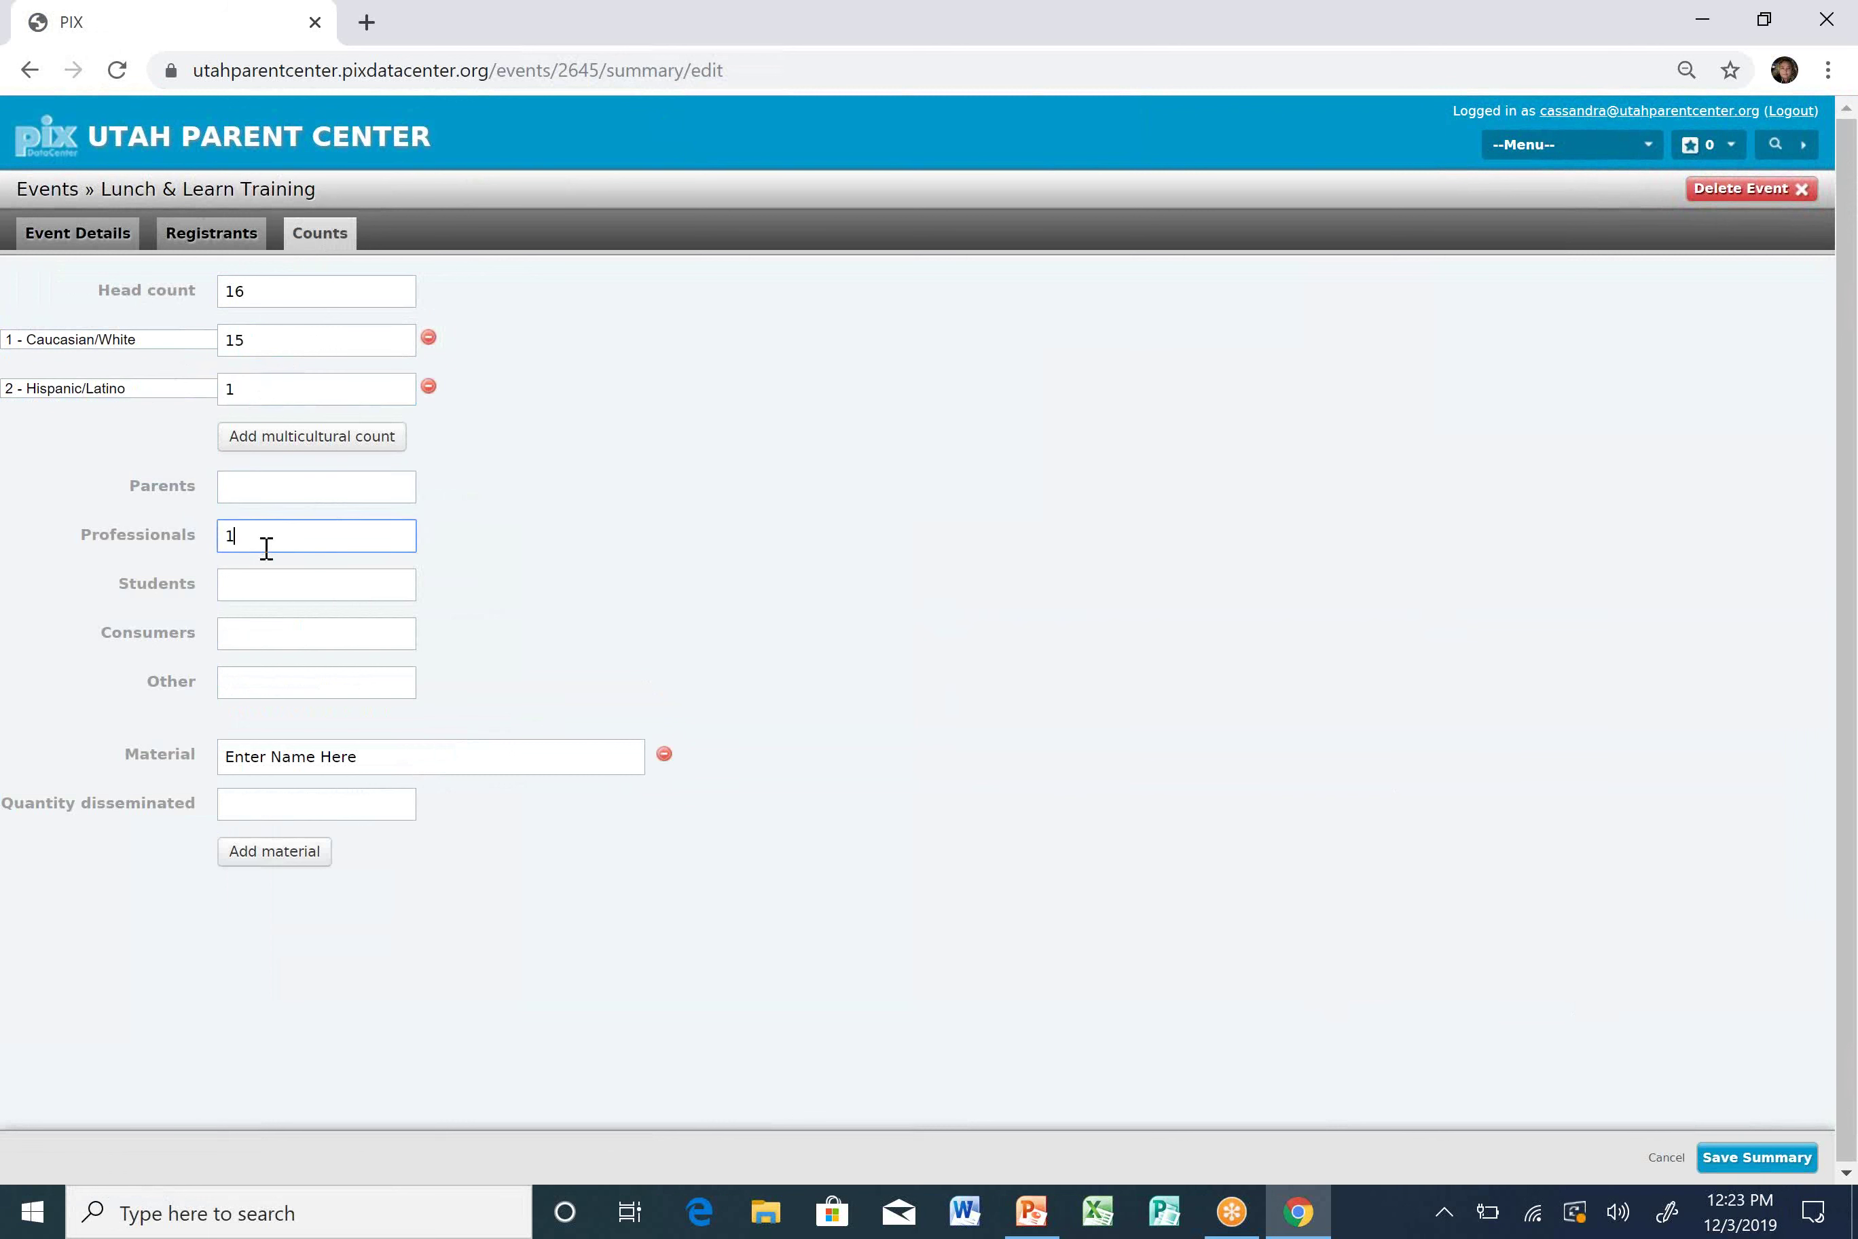
click(715, 534)
Record 16 Workshop Handouts disseminated and save the event counts.
click(480, 749)
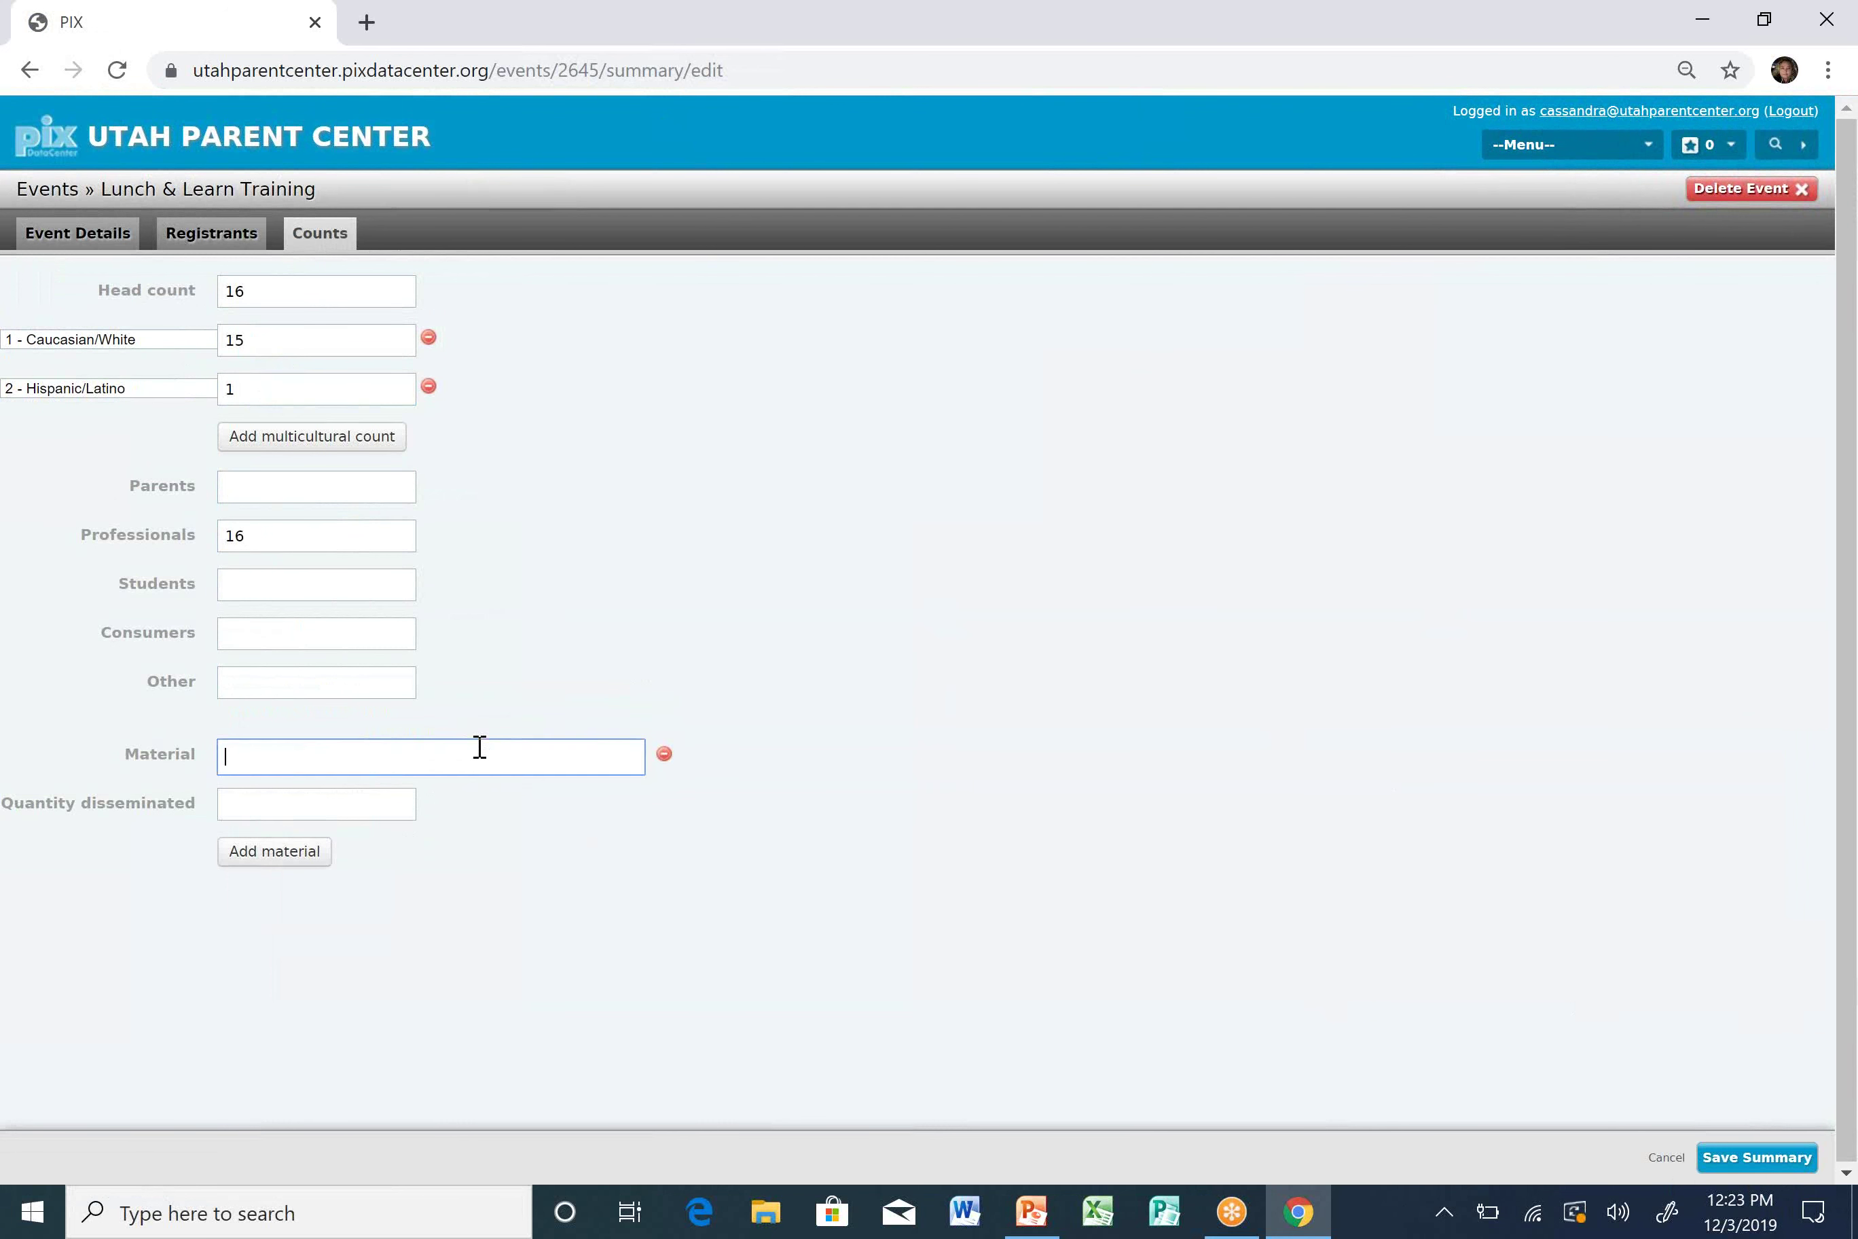
text(Workshop)
click(485, 799)
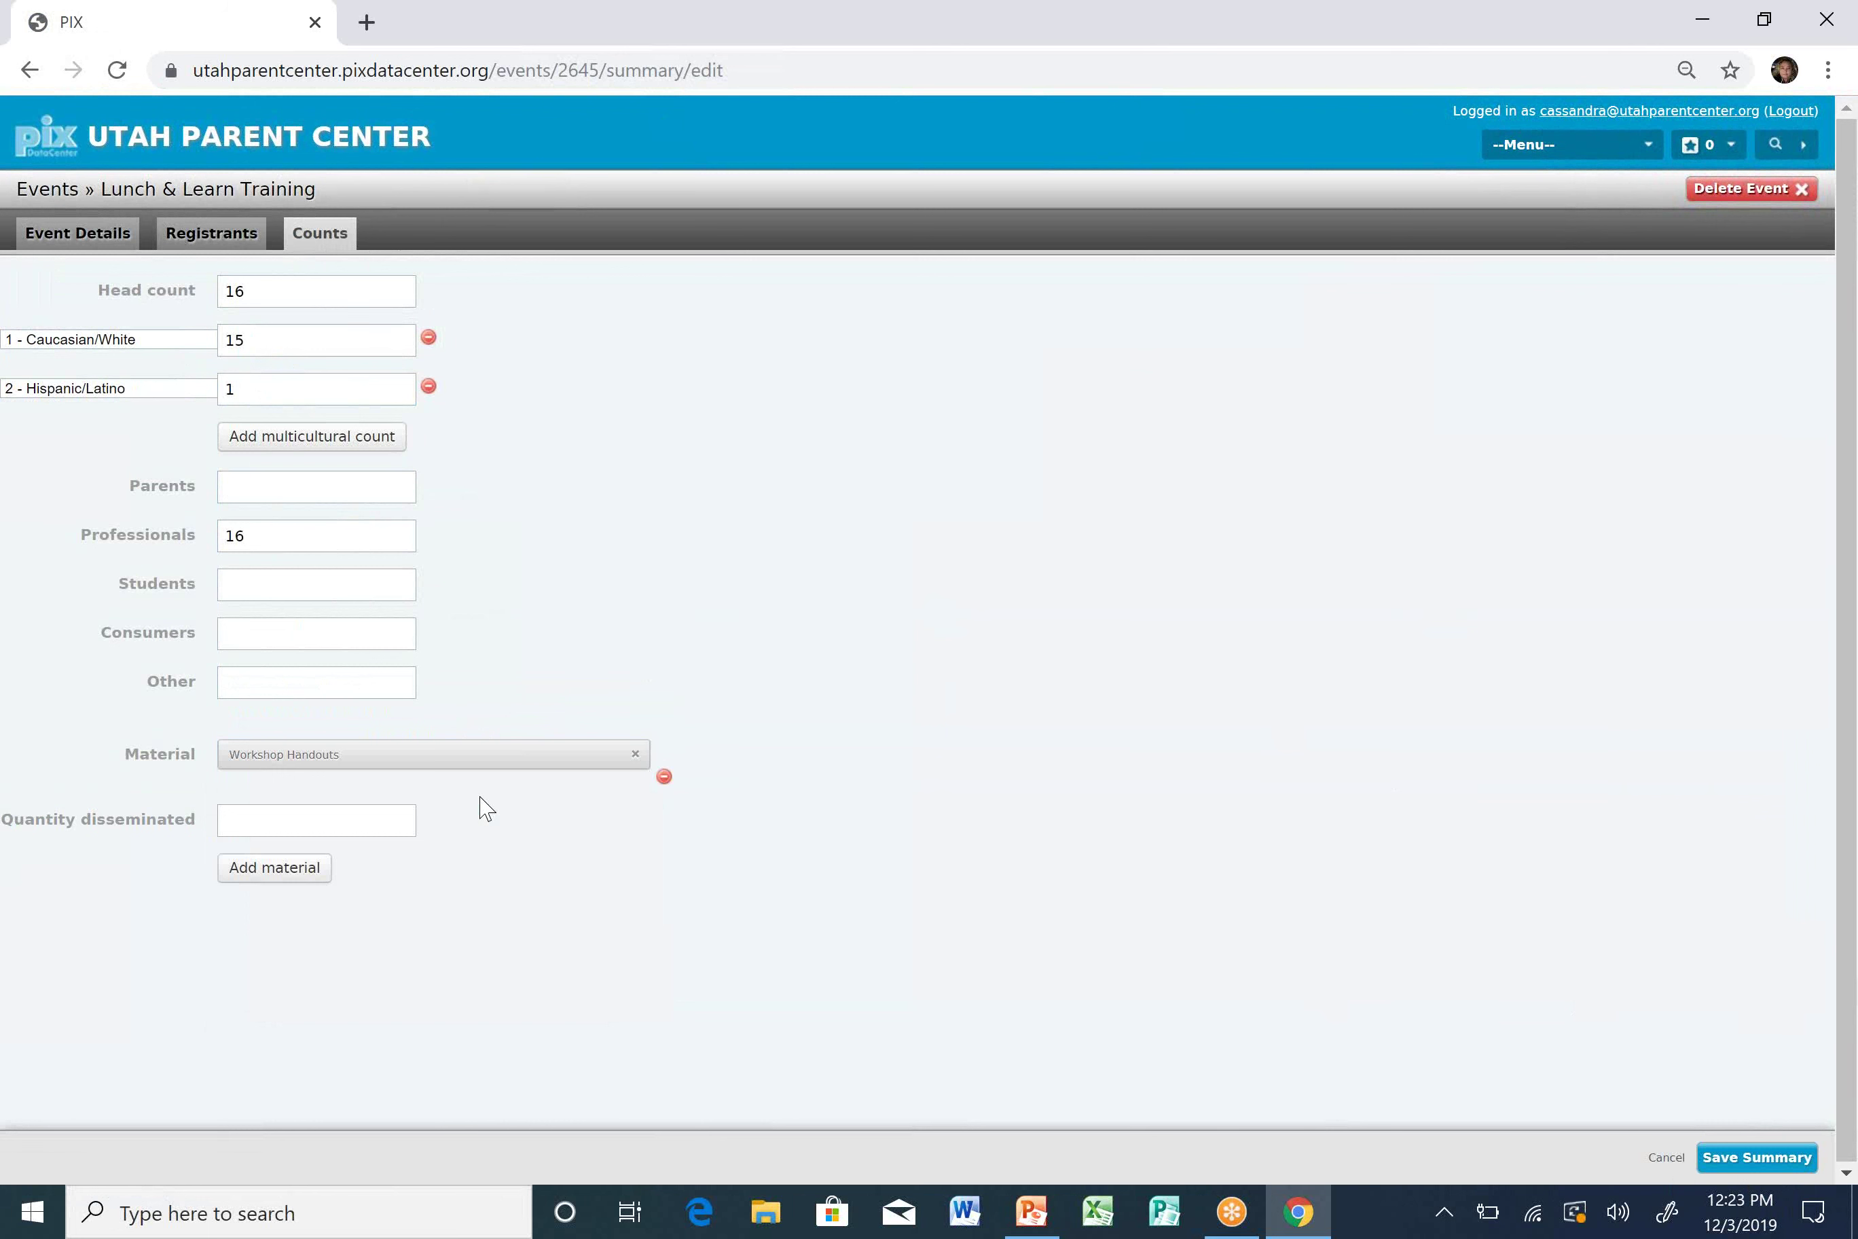
click(298, 817)
text(16)
click(268, 868)
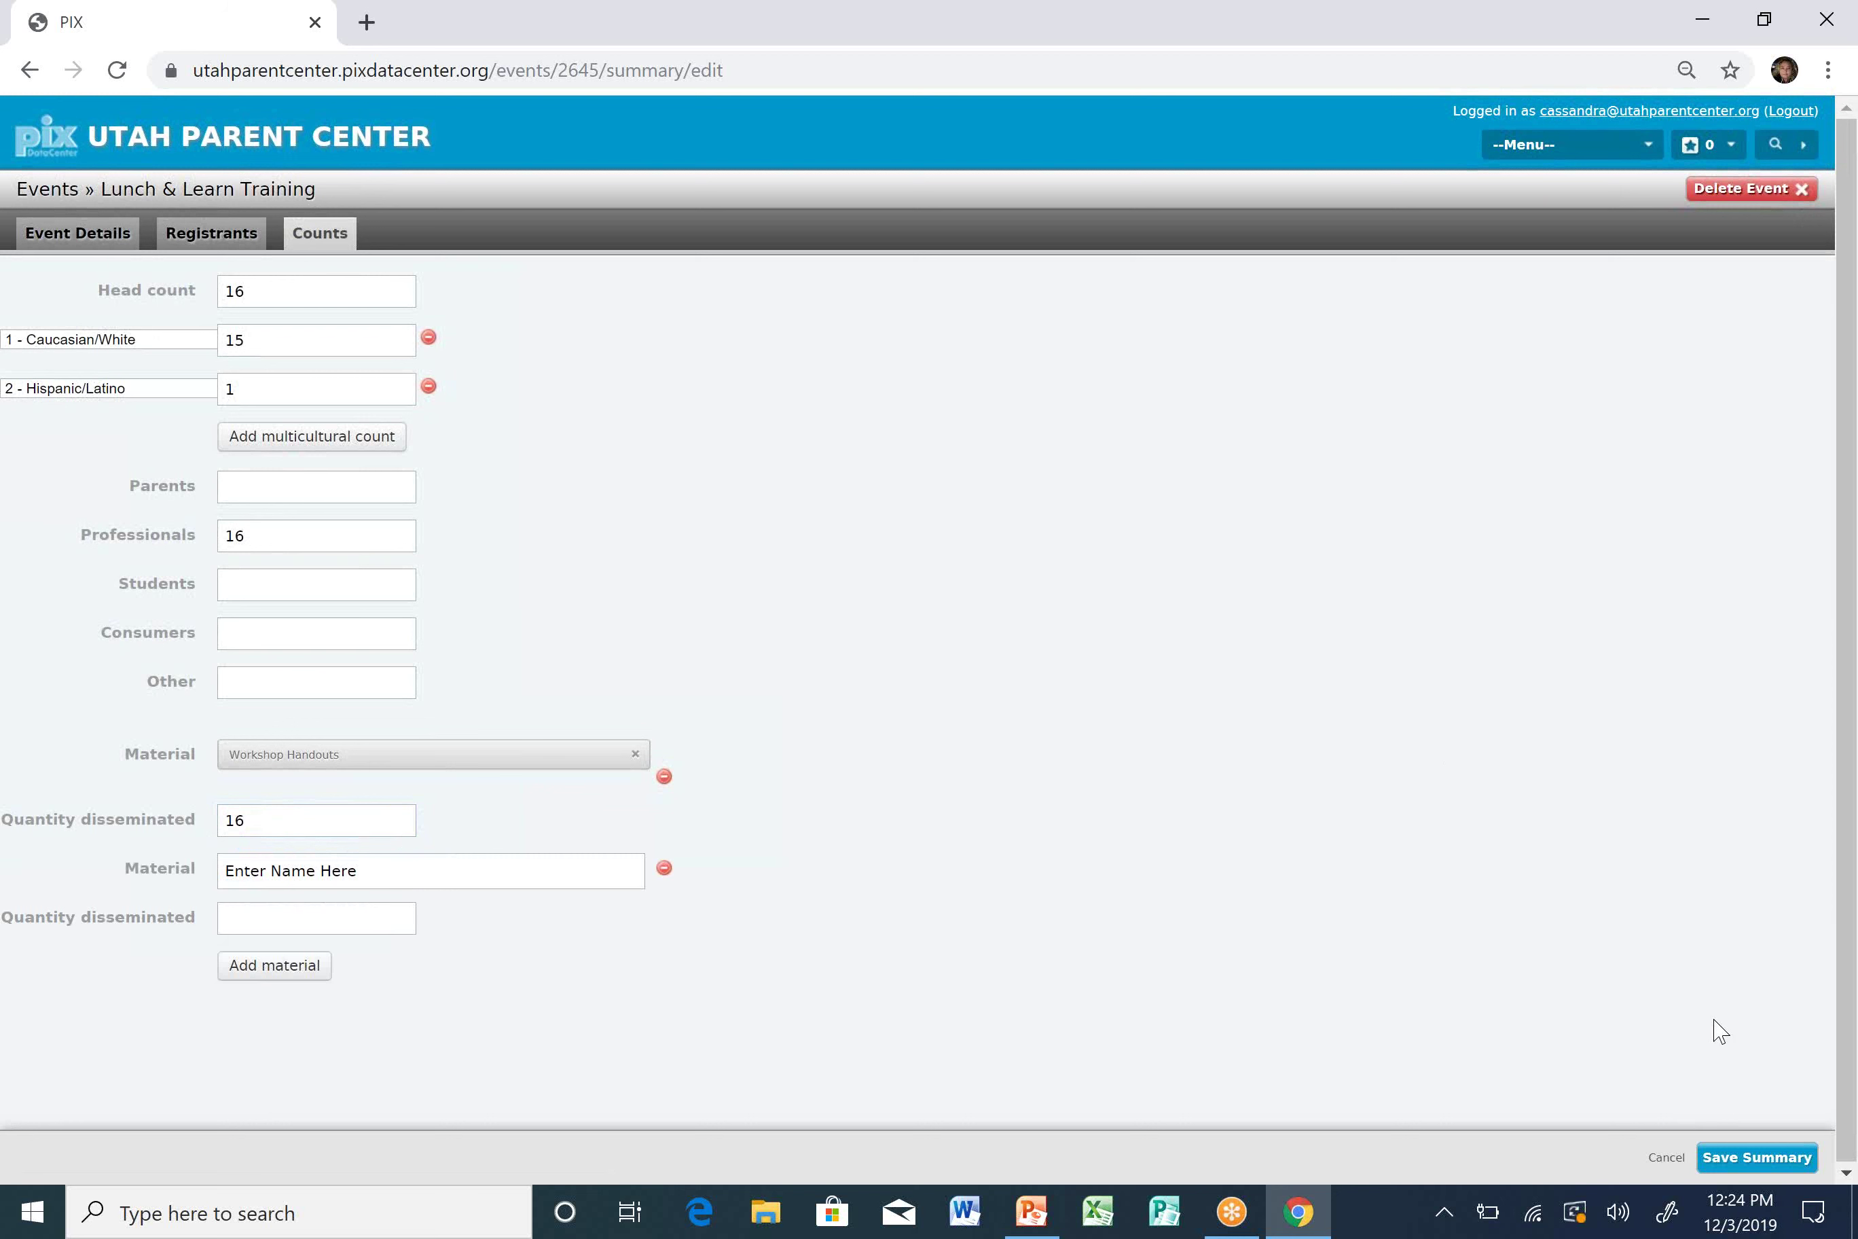
click(1719, 1161)
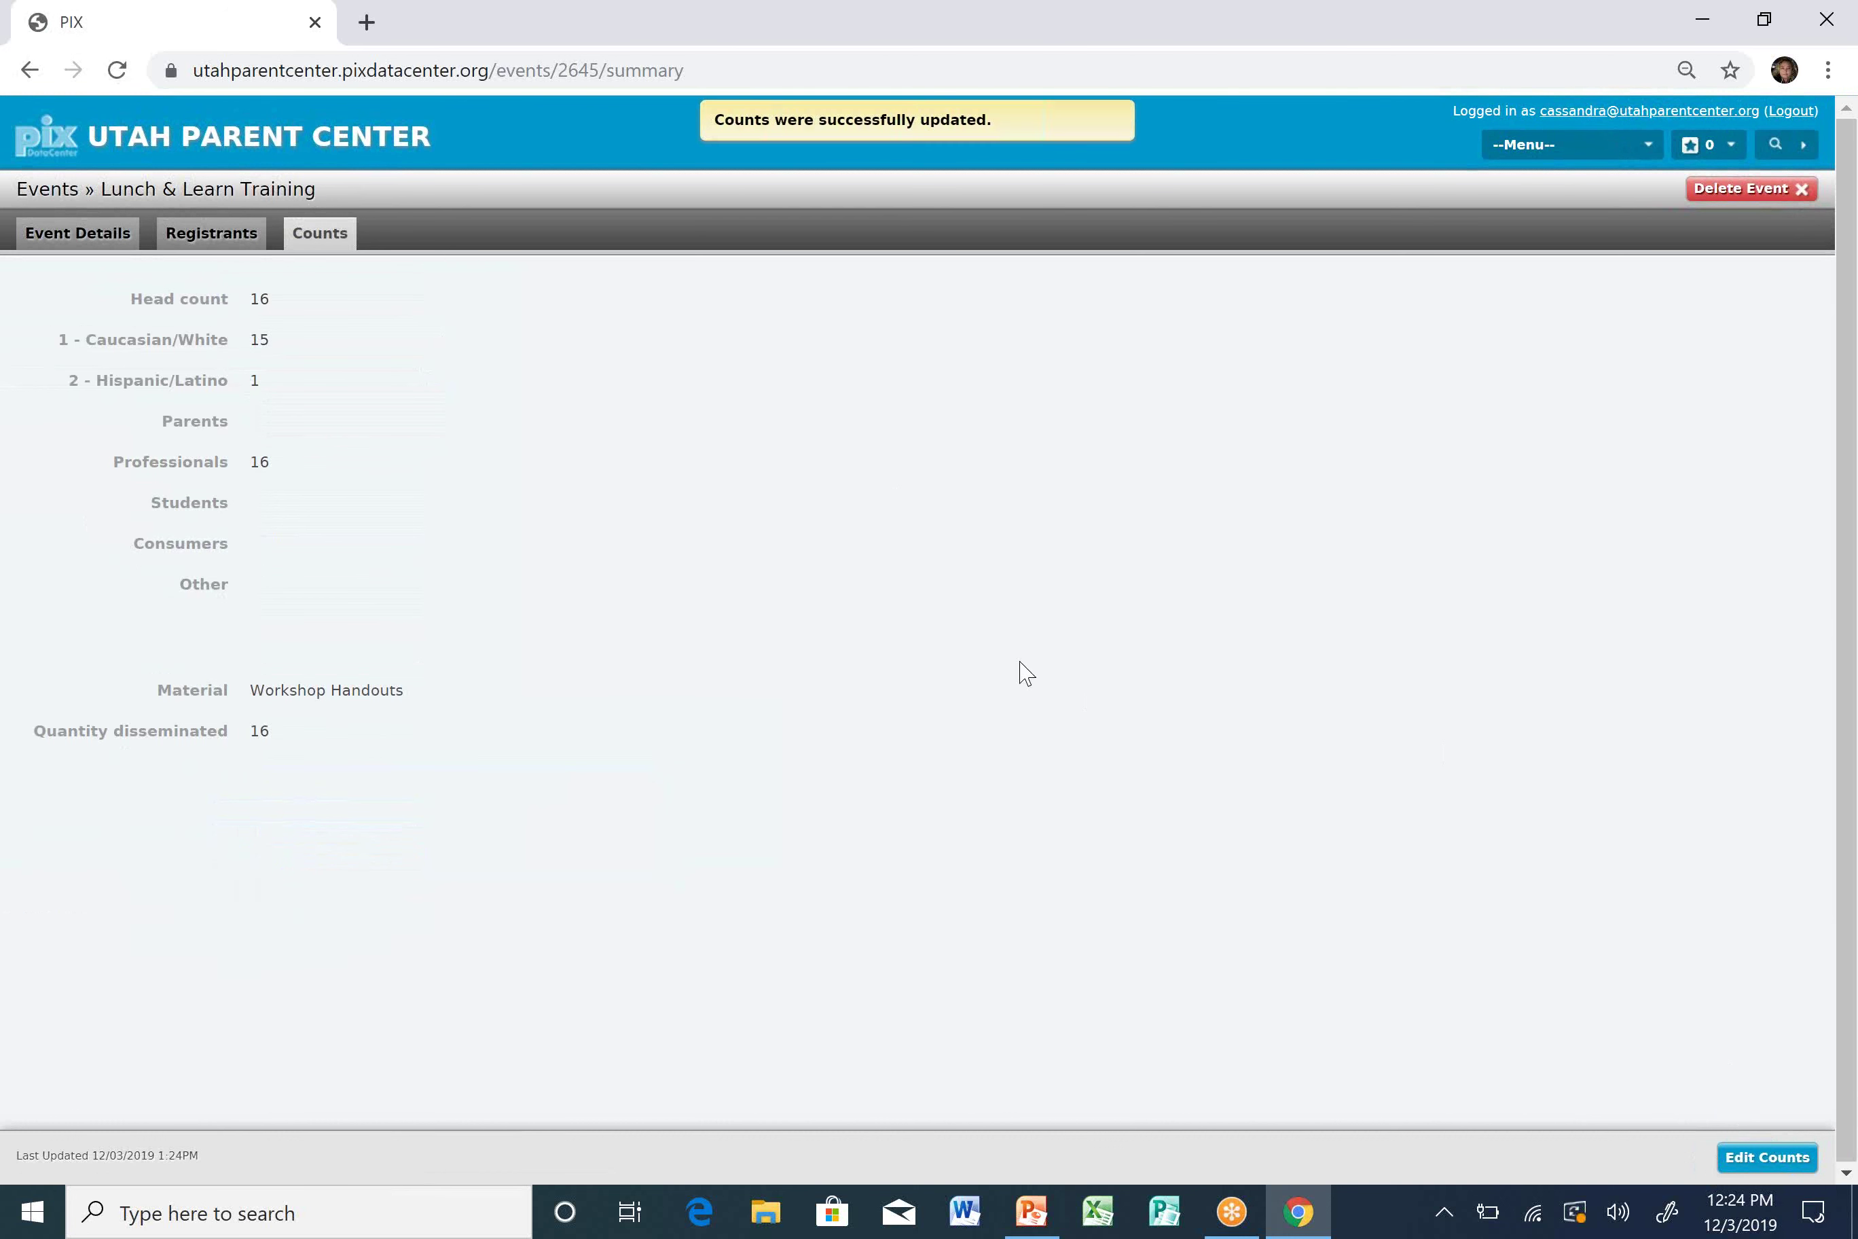
From the event's Registrants list, open the Bulk Registration form.
click(216, 233)
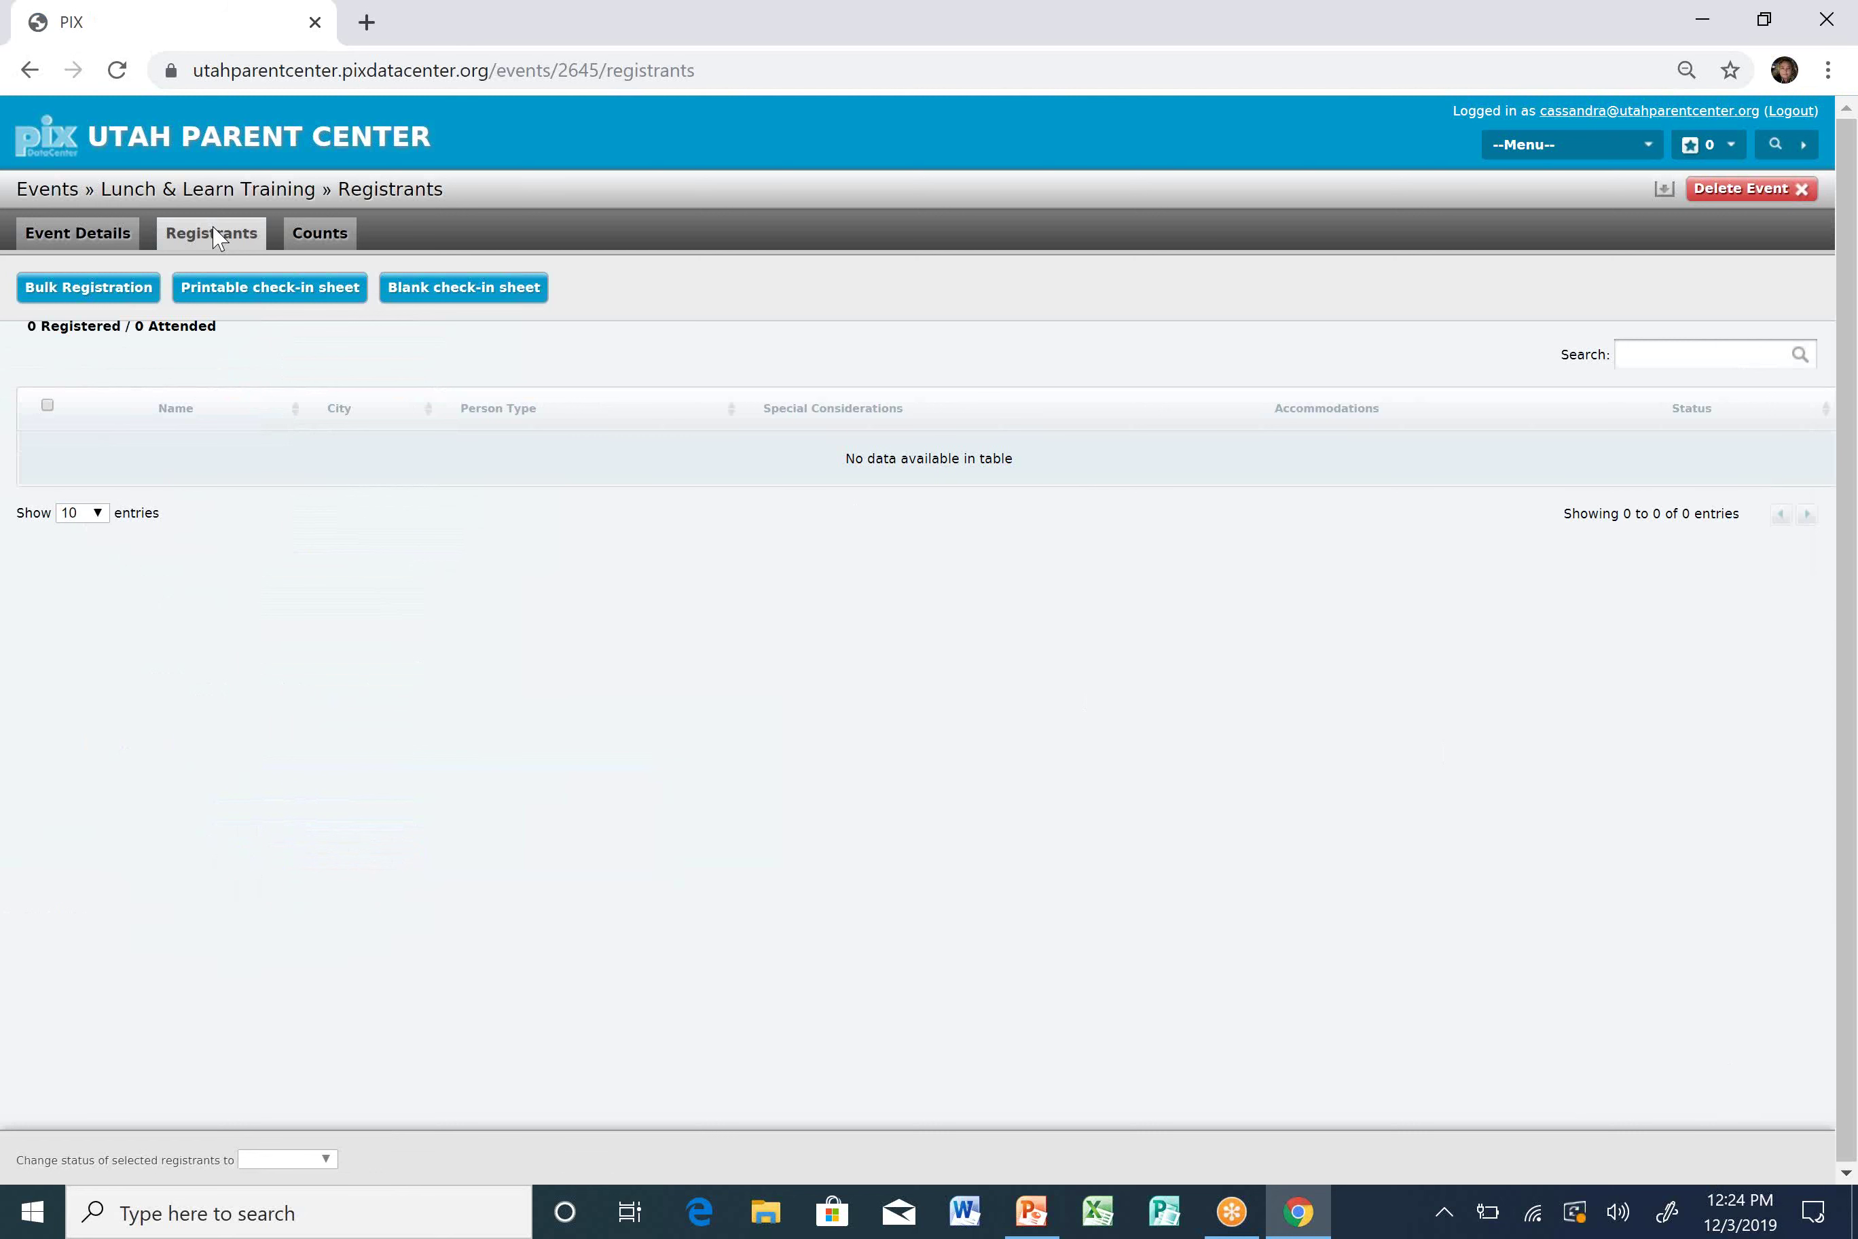
click(102, 303)
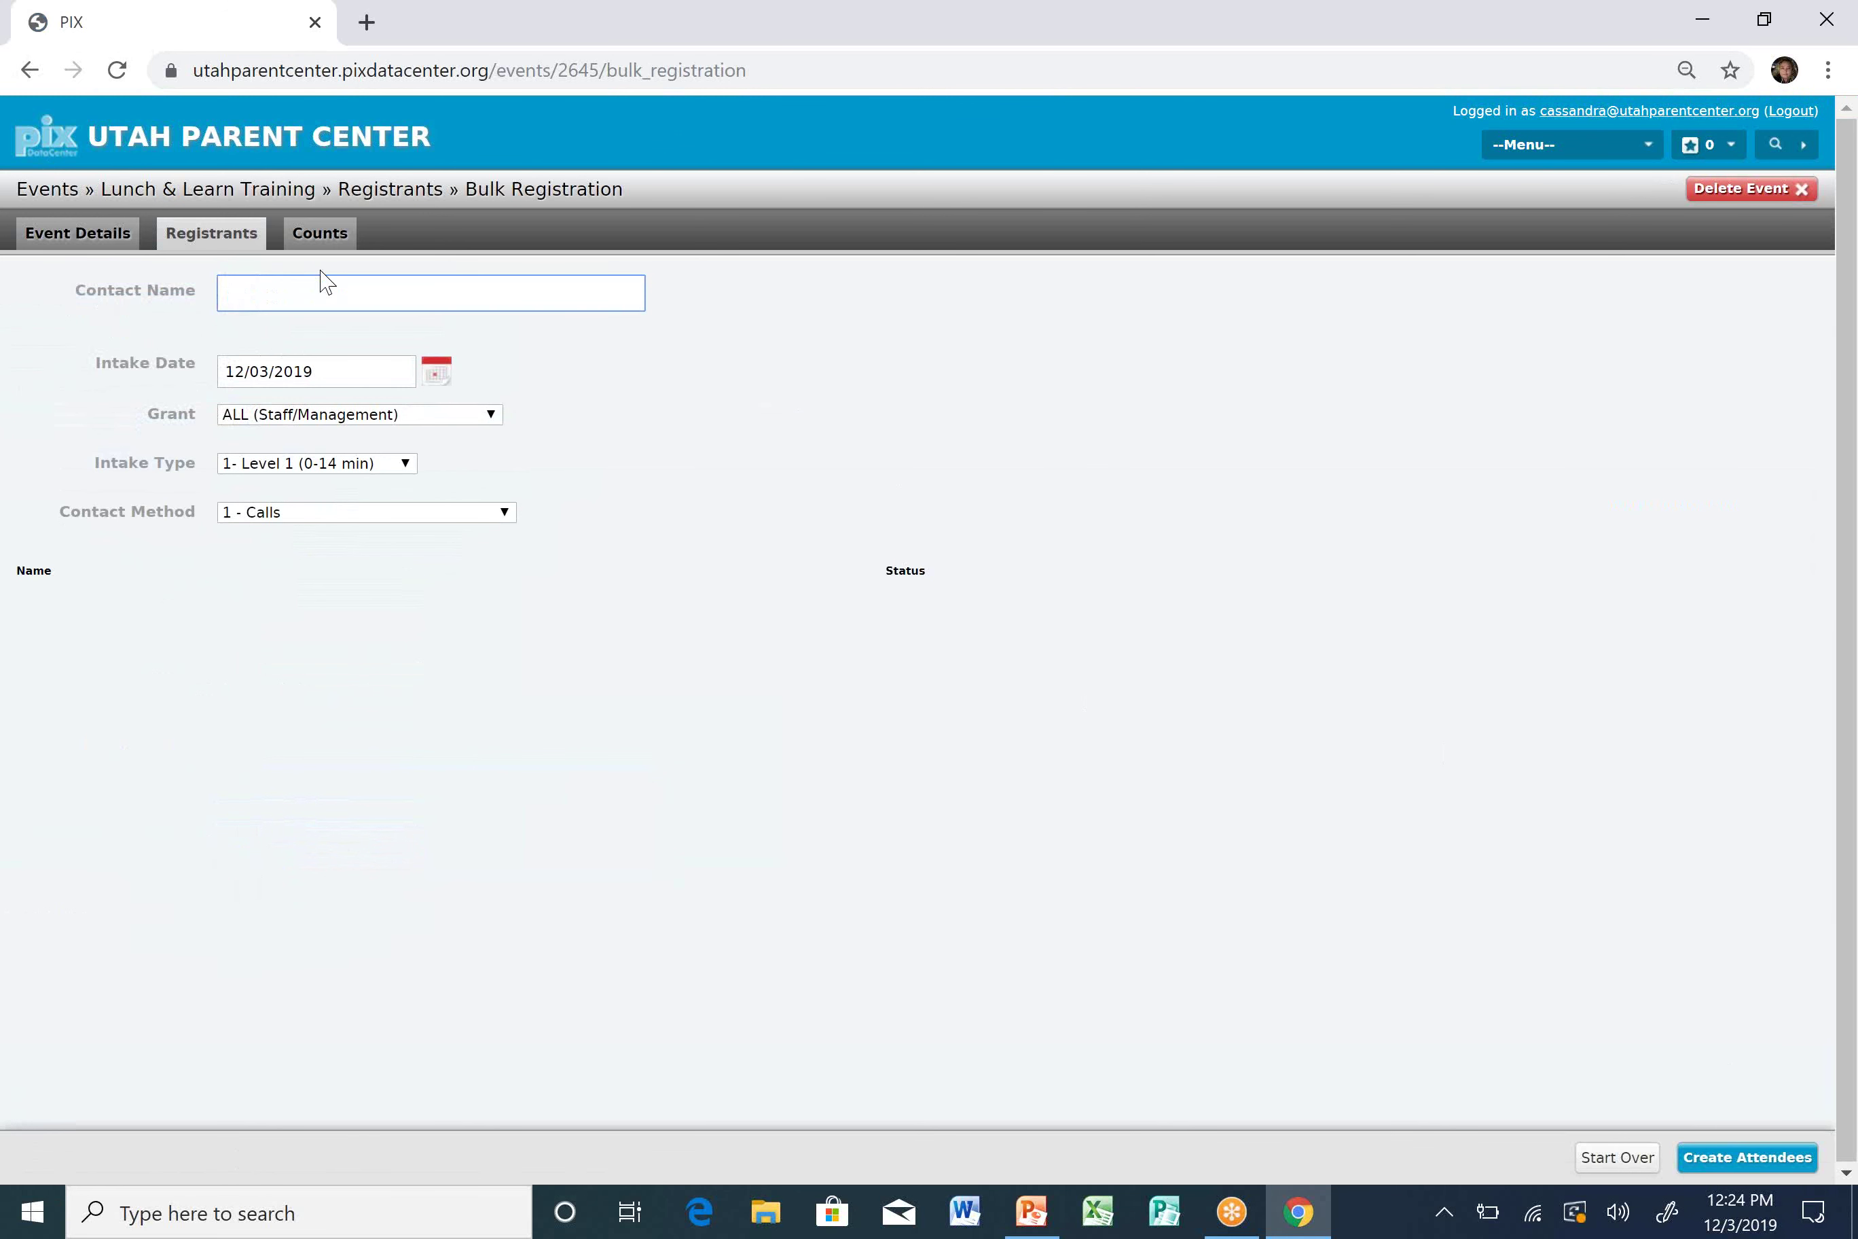
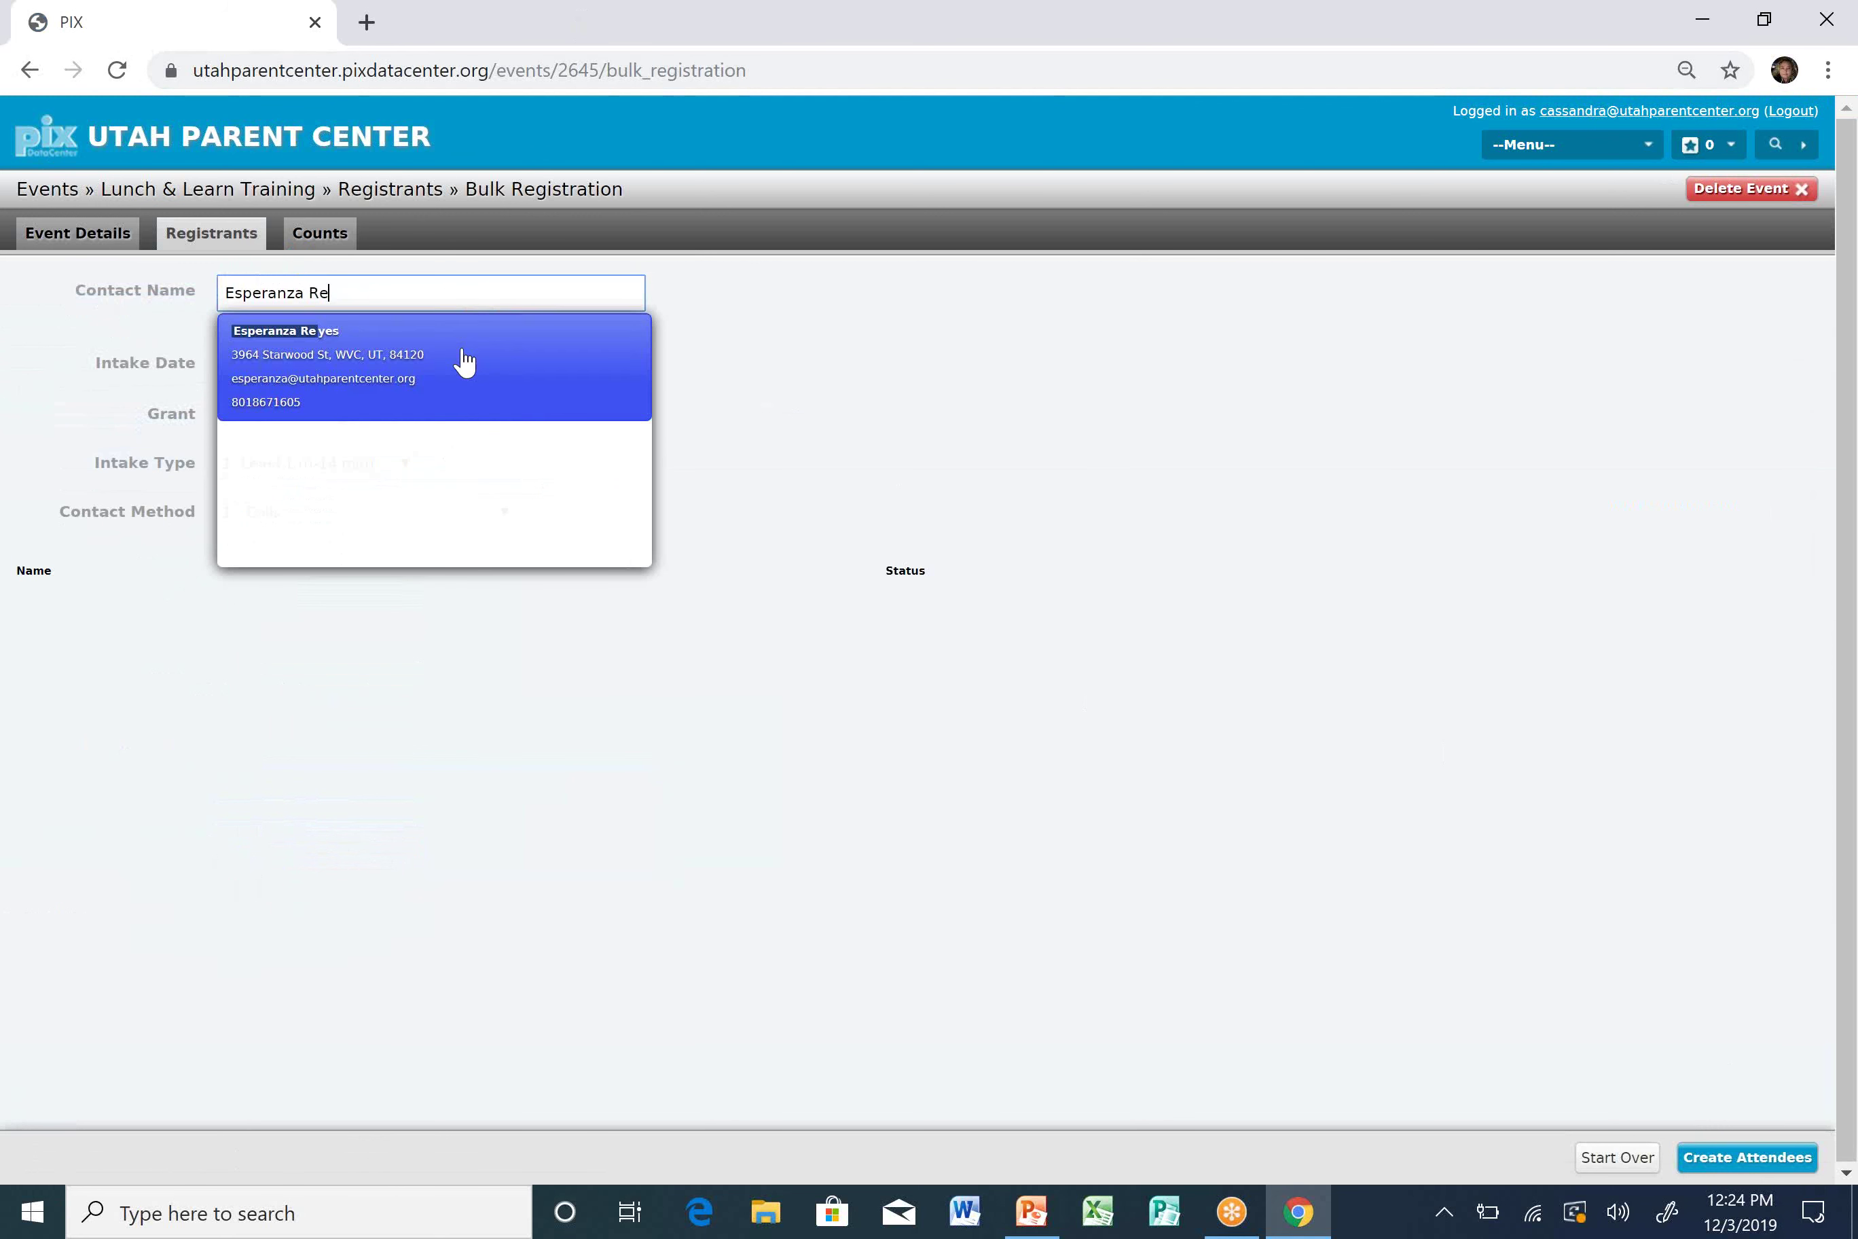
Add the first three staff contacts by name via the Contact Name autocomplete.
click(462, 358)
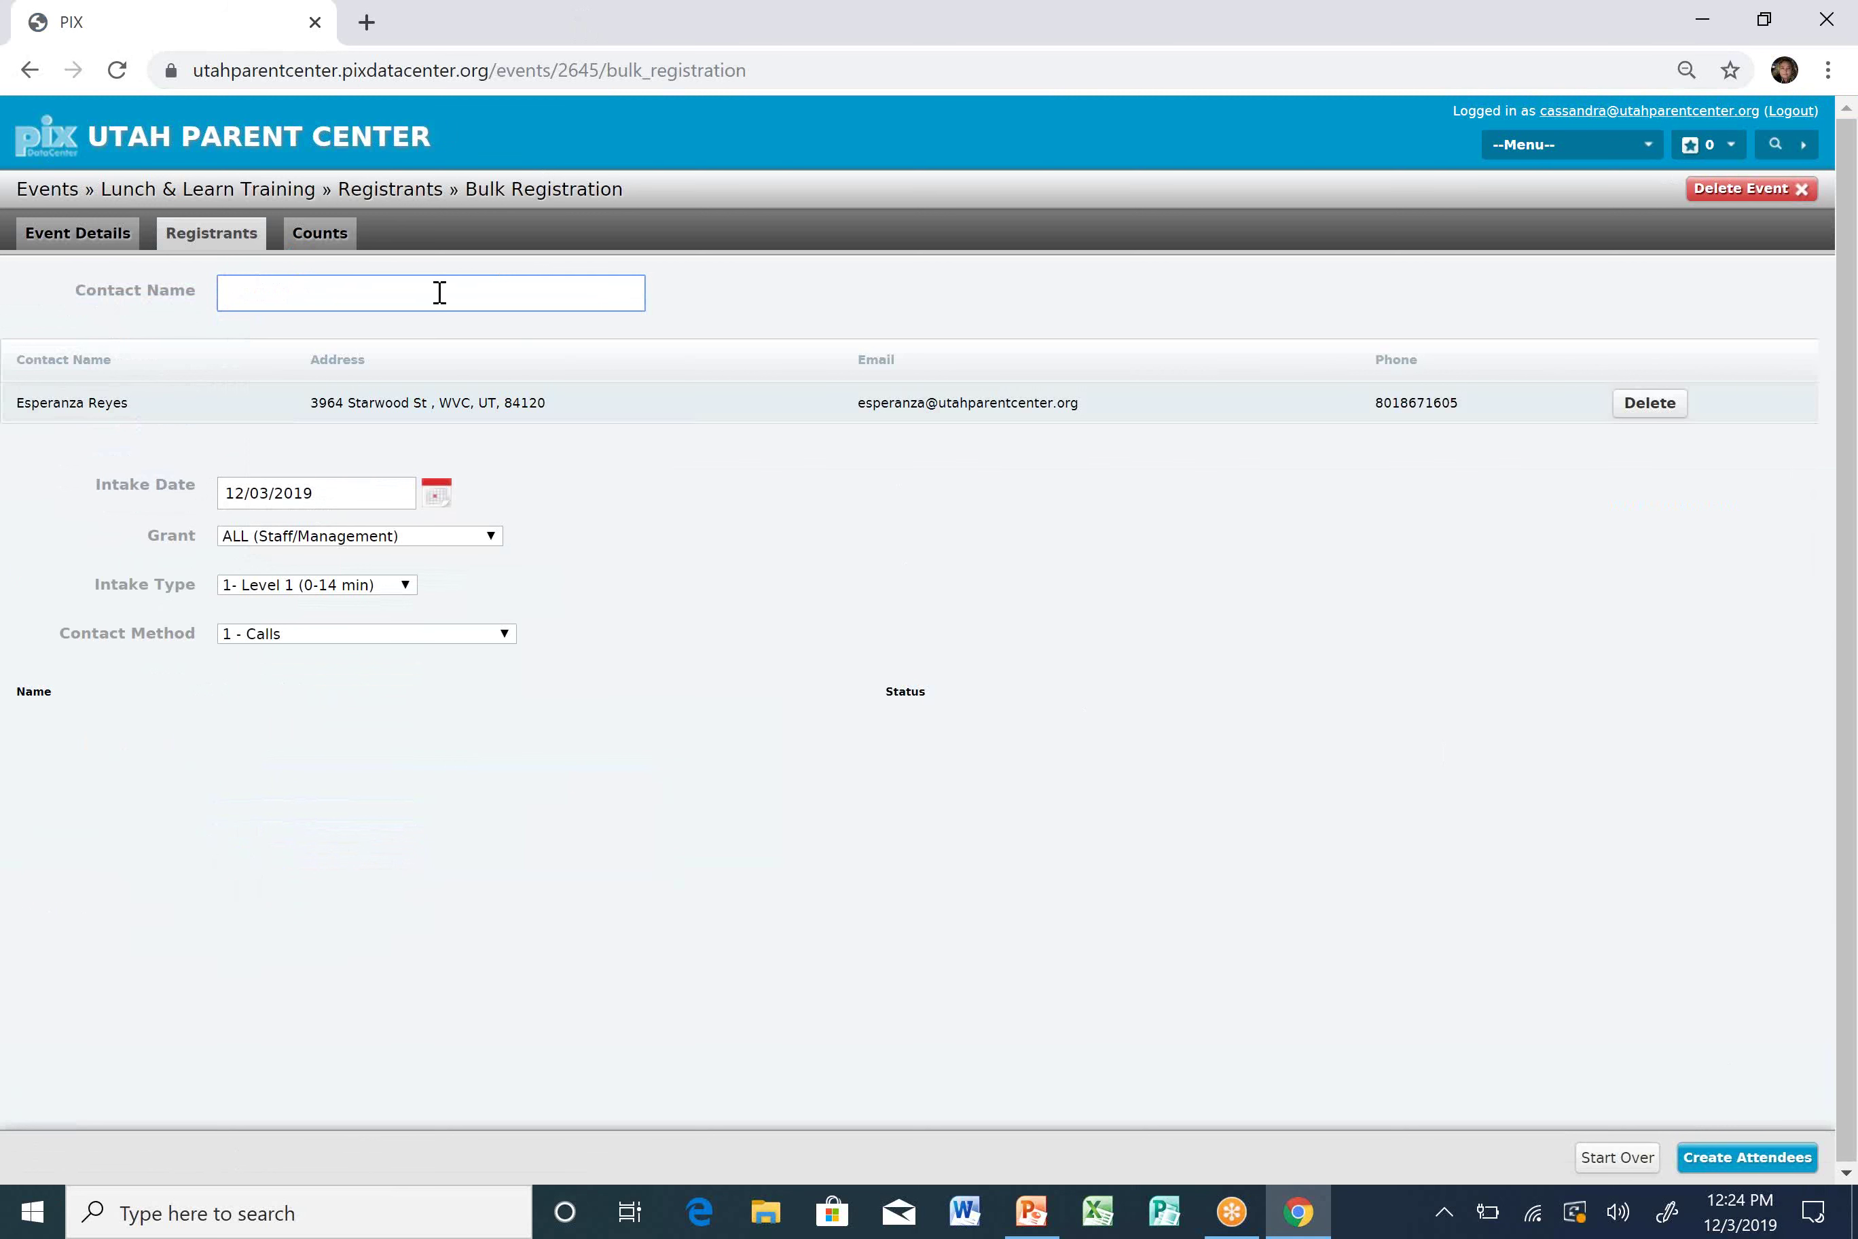
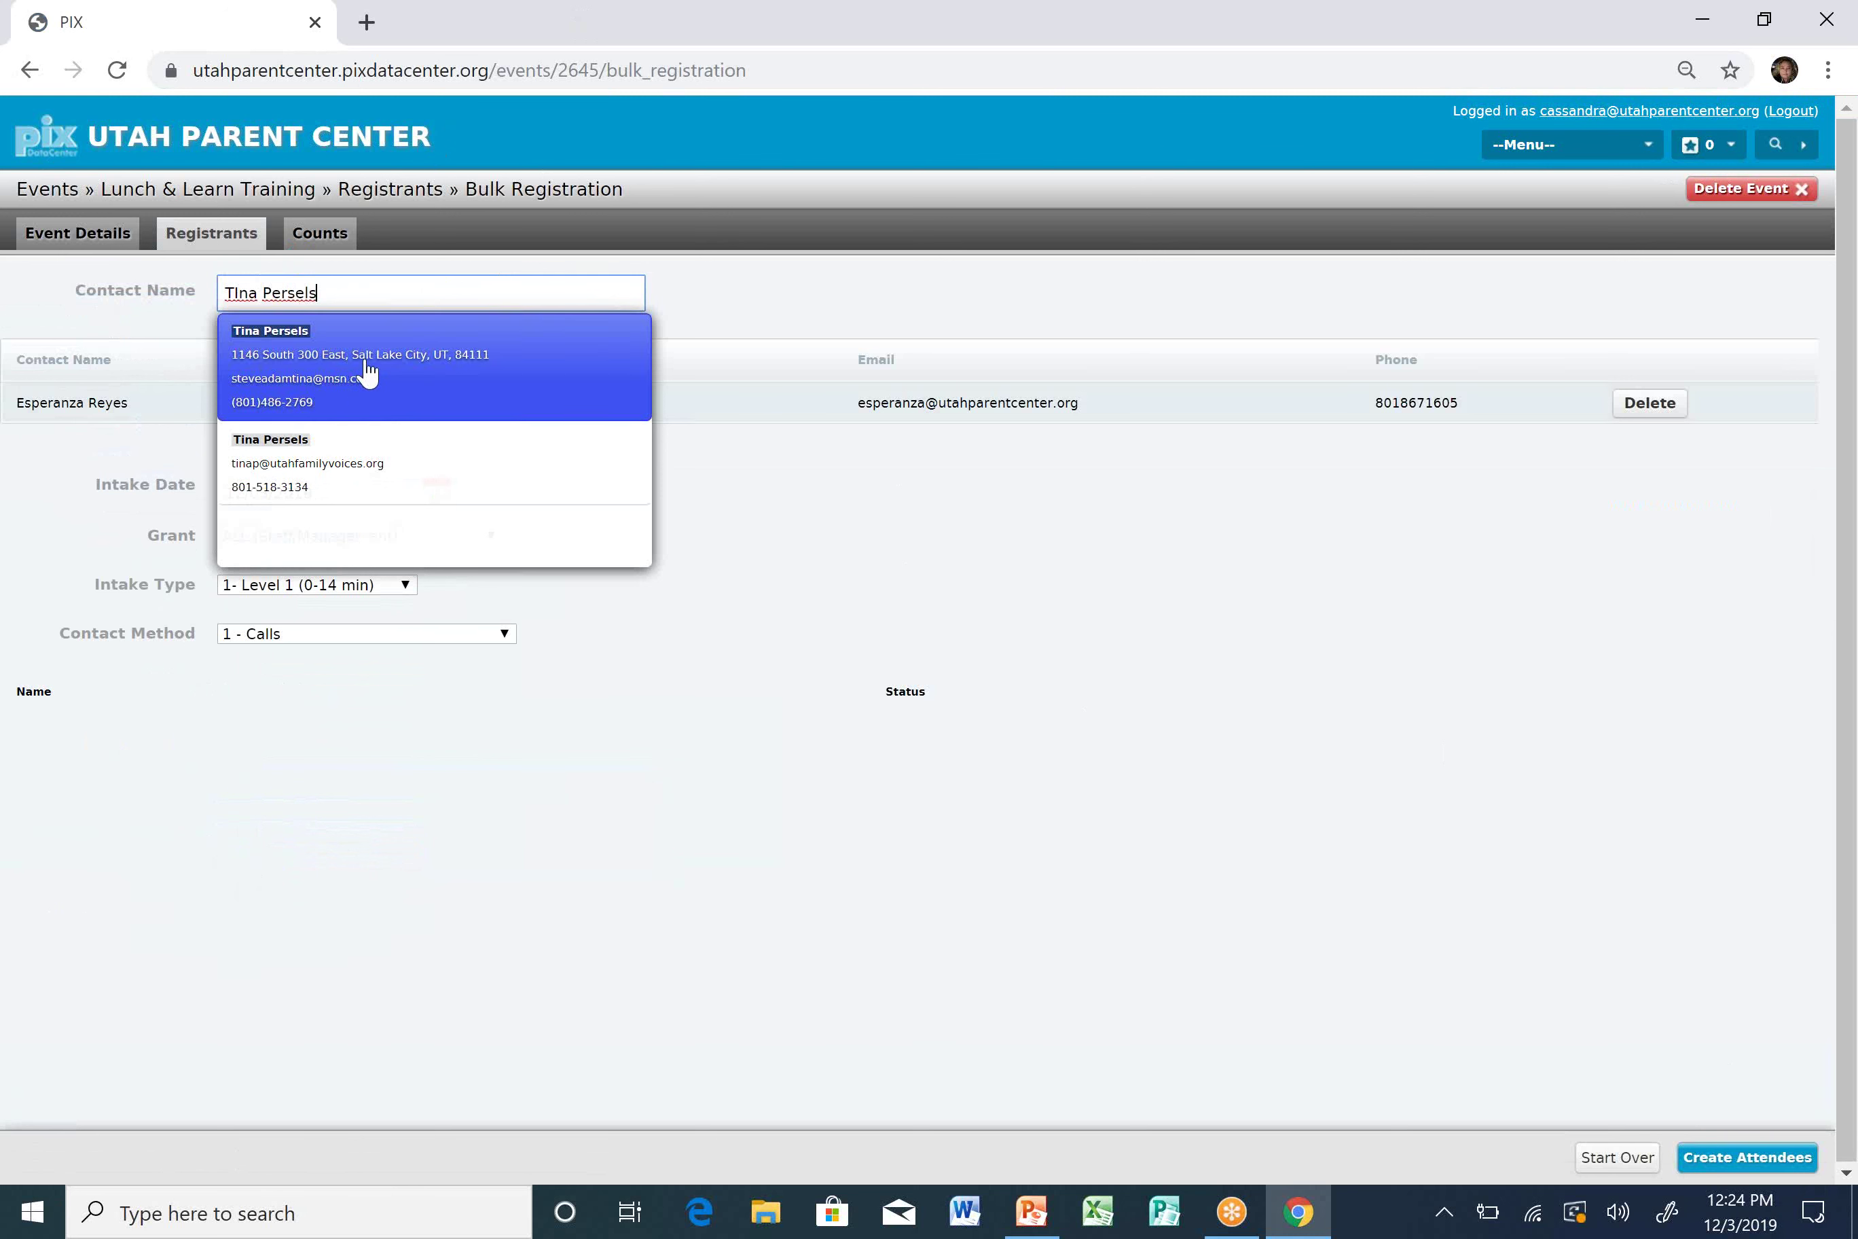
click(374, 489)
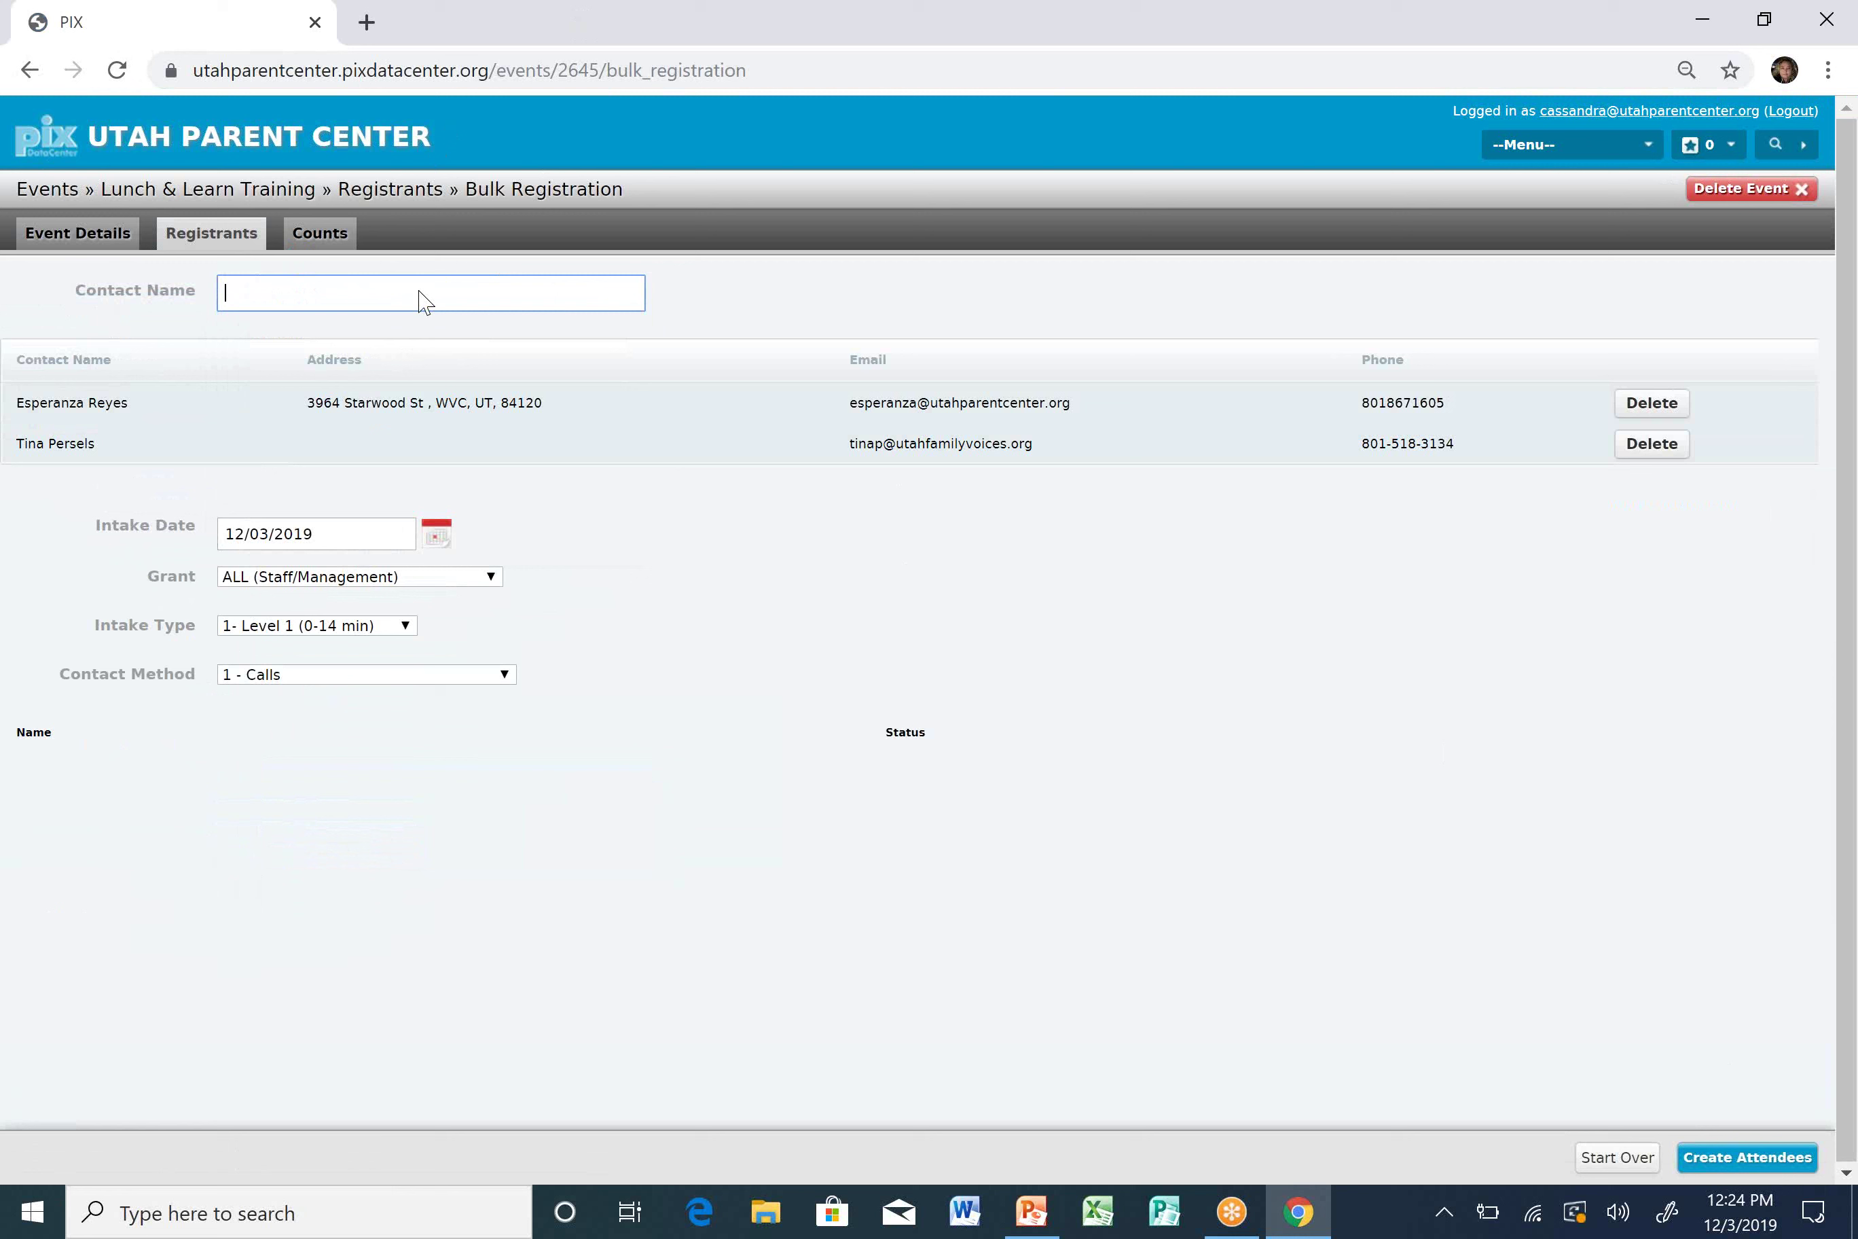
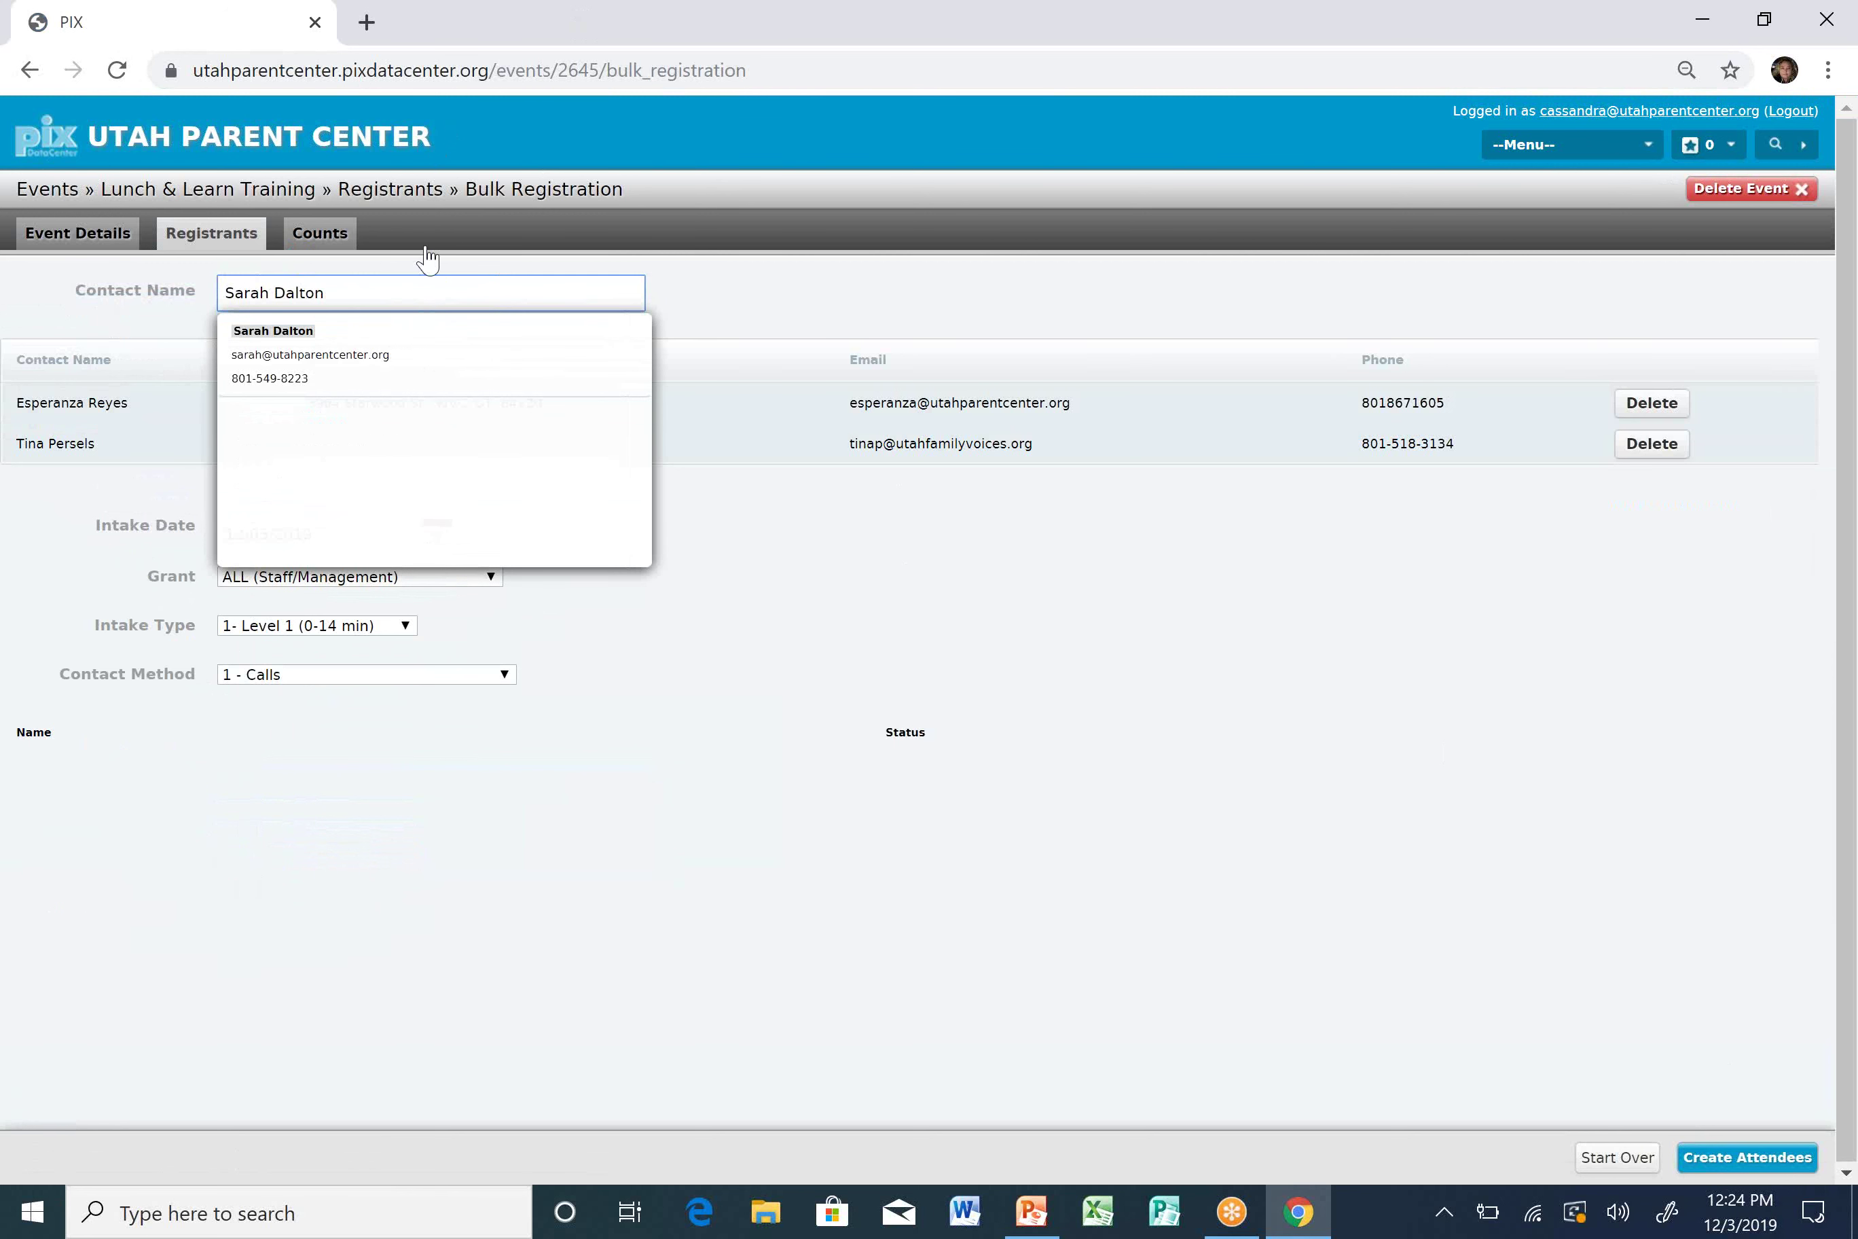
click(379, 379)
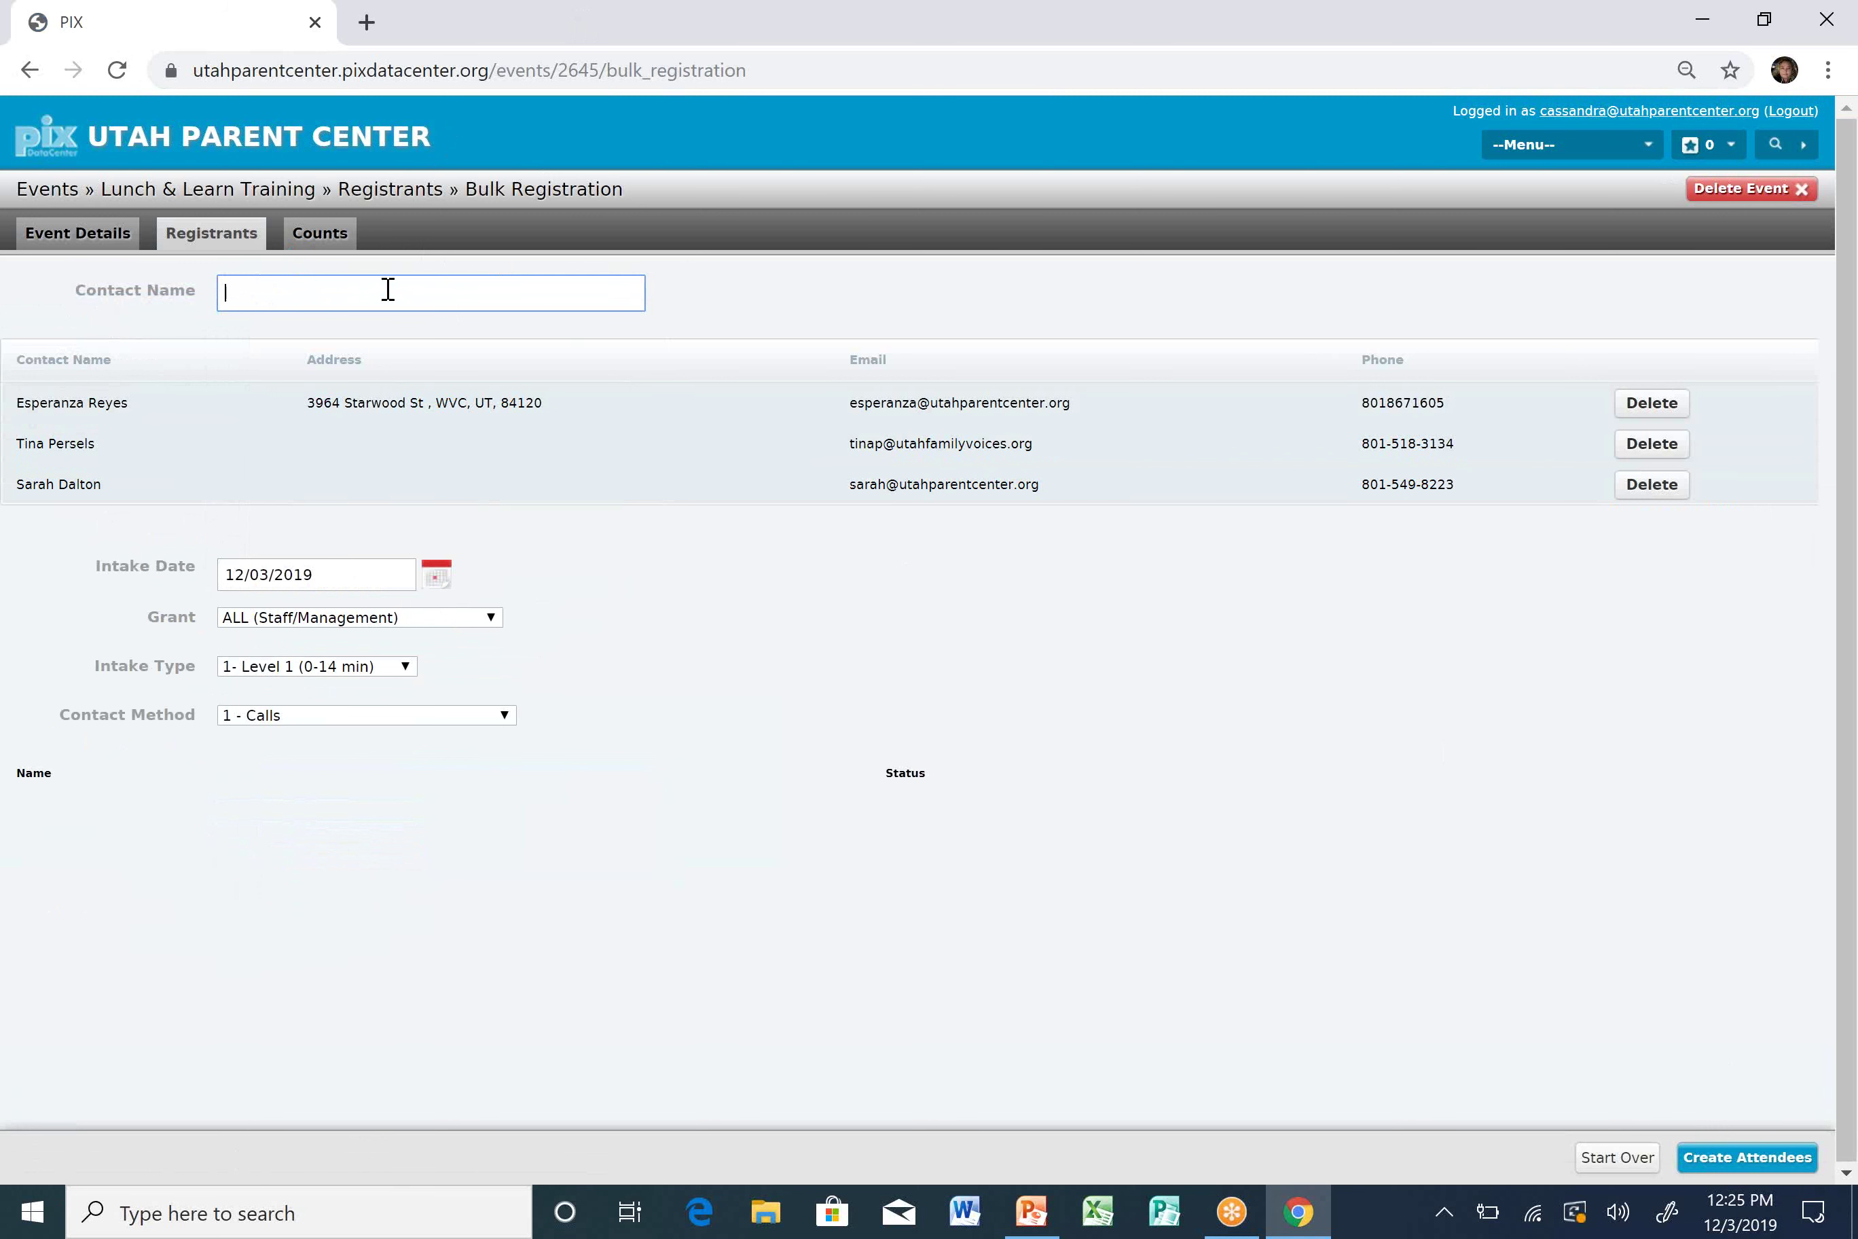
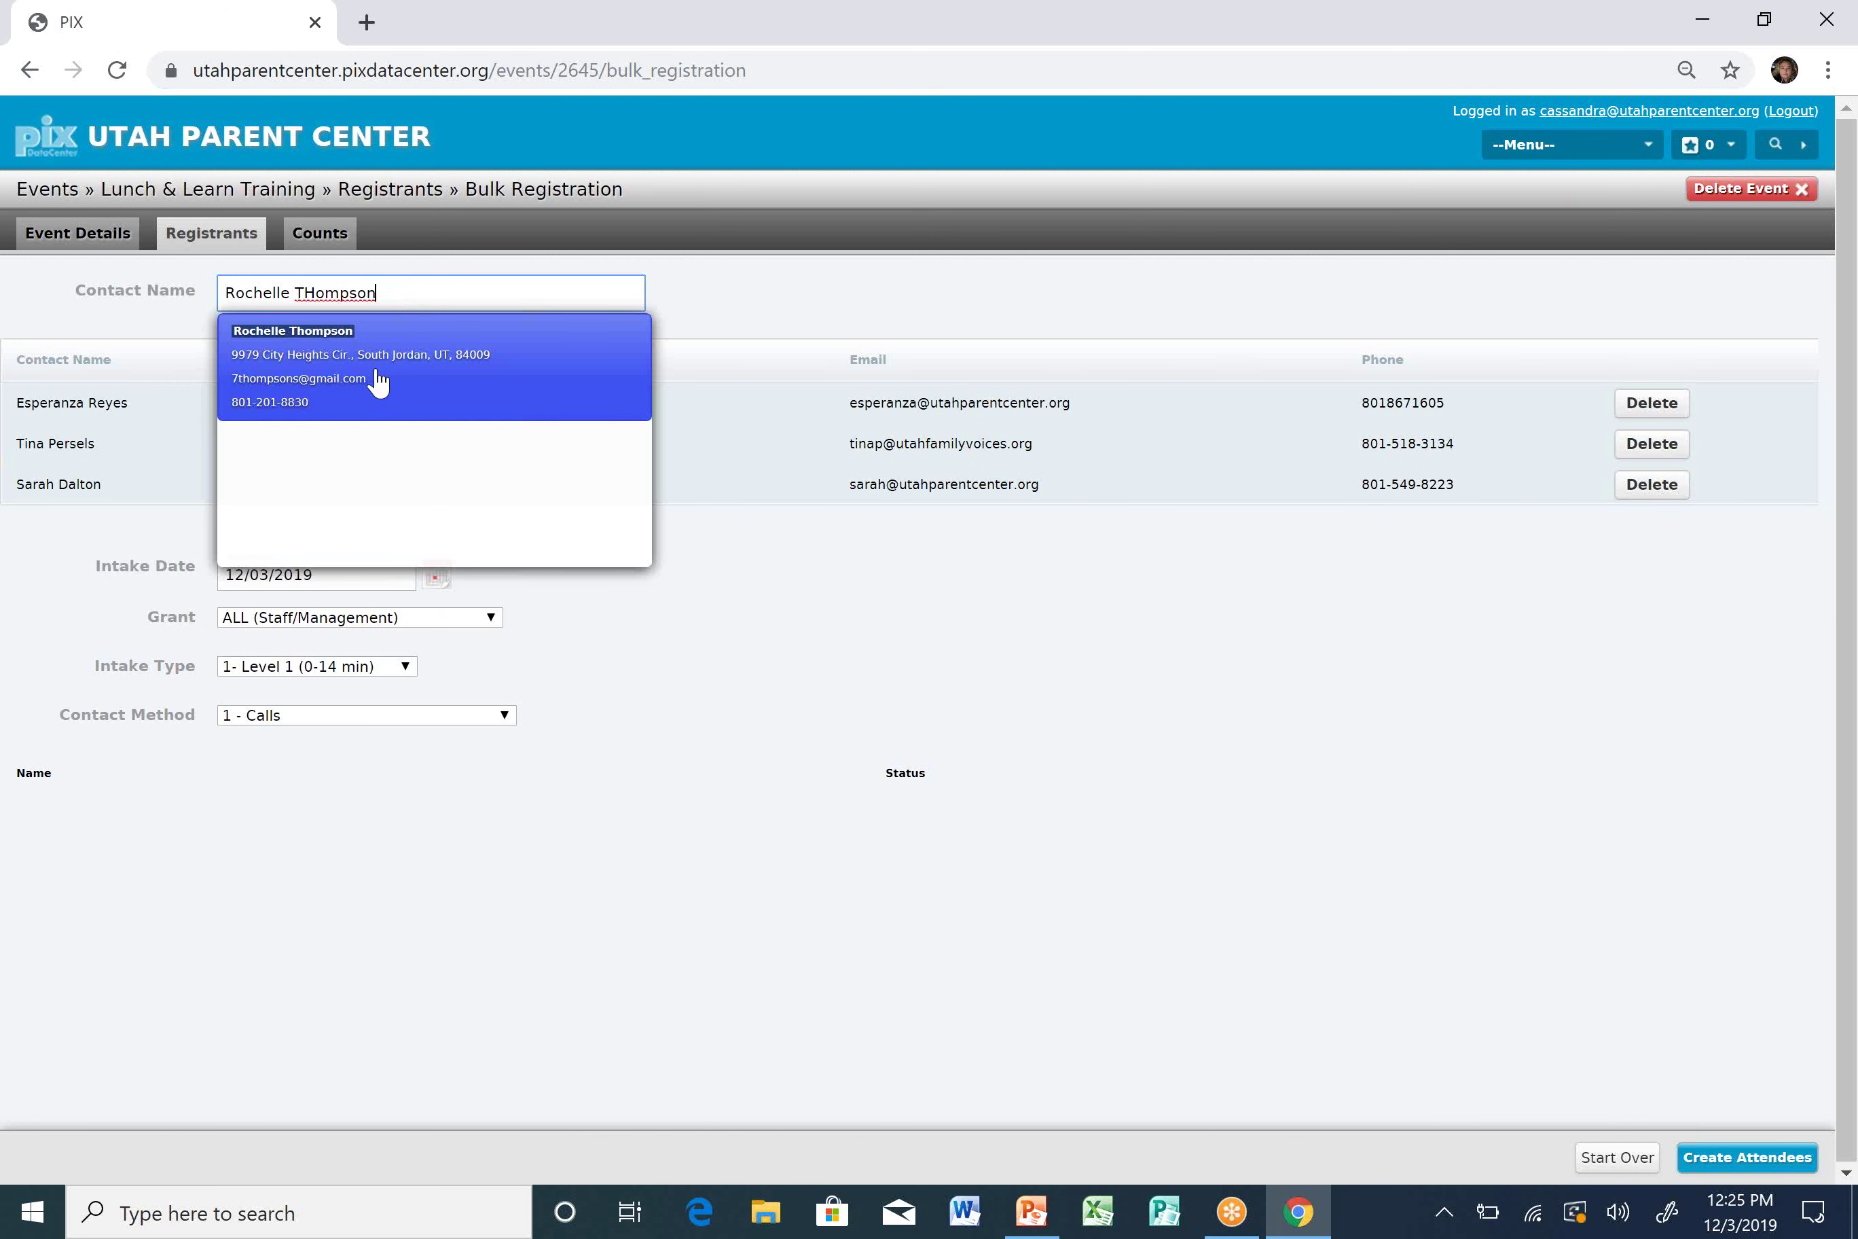
Add two more staff contacts, fixing a mistyped surname, and enter a sixth contact's name.
click(384, 375)
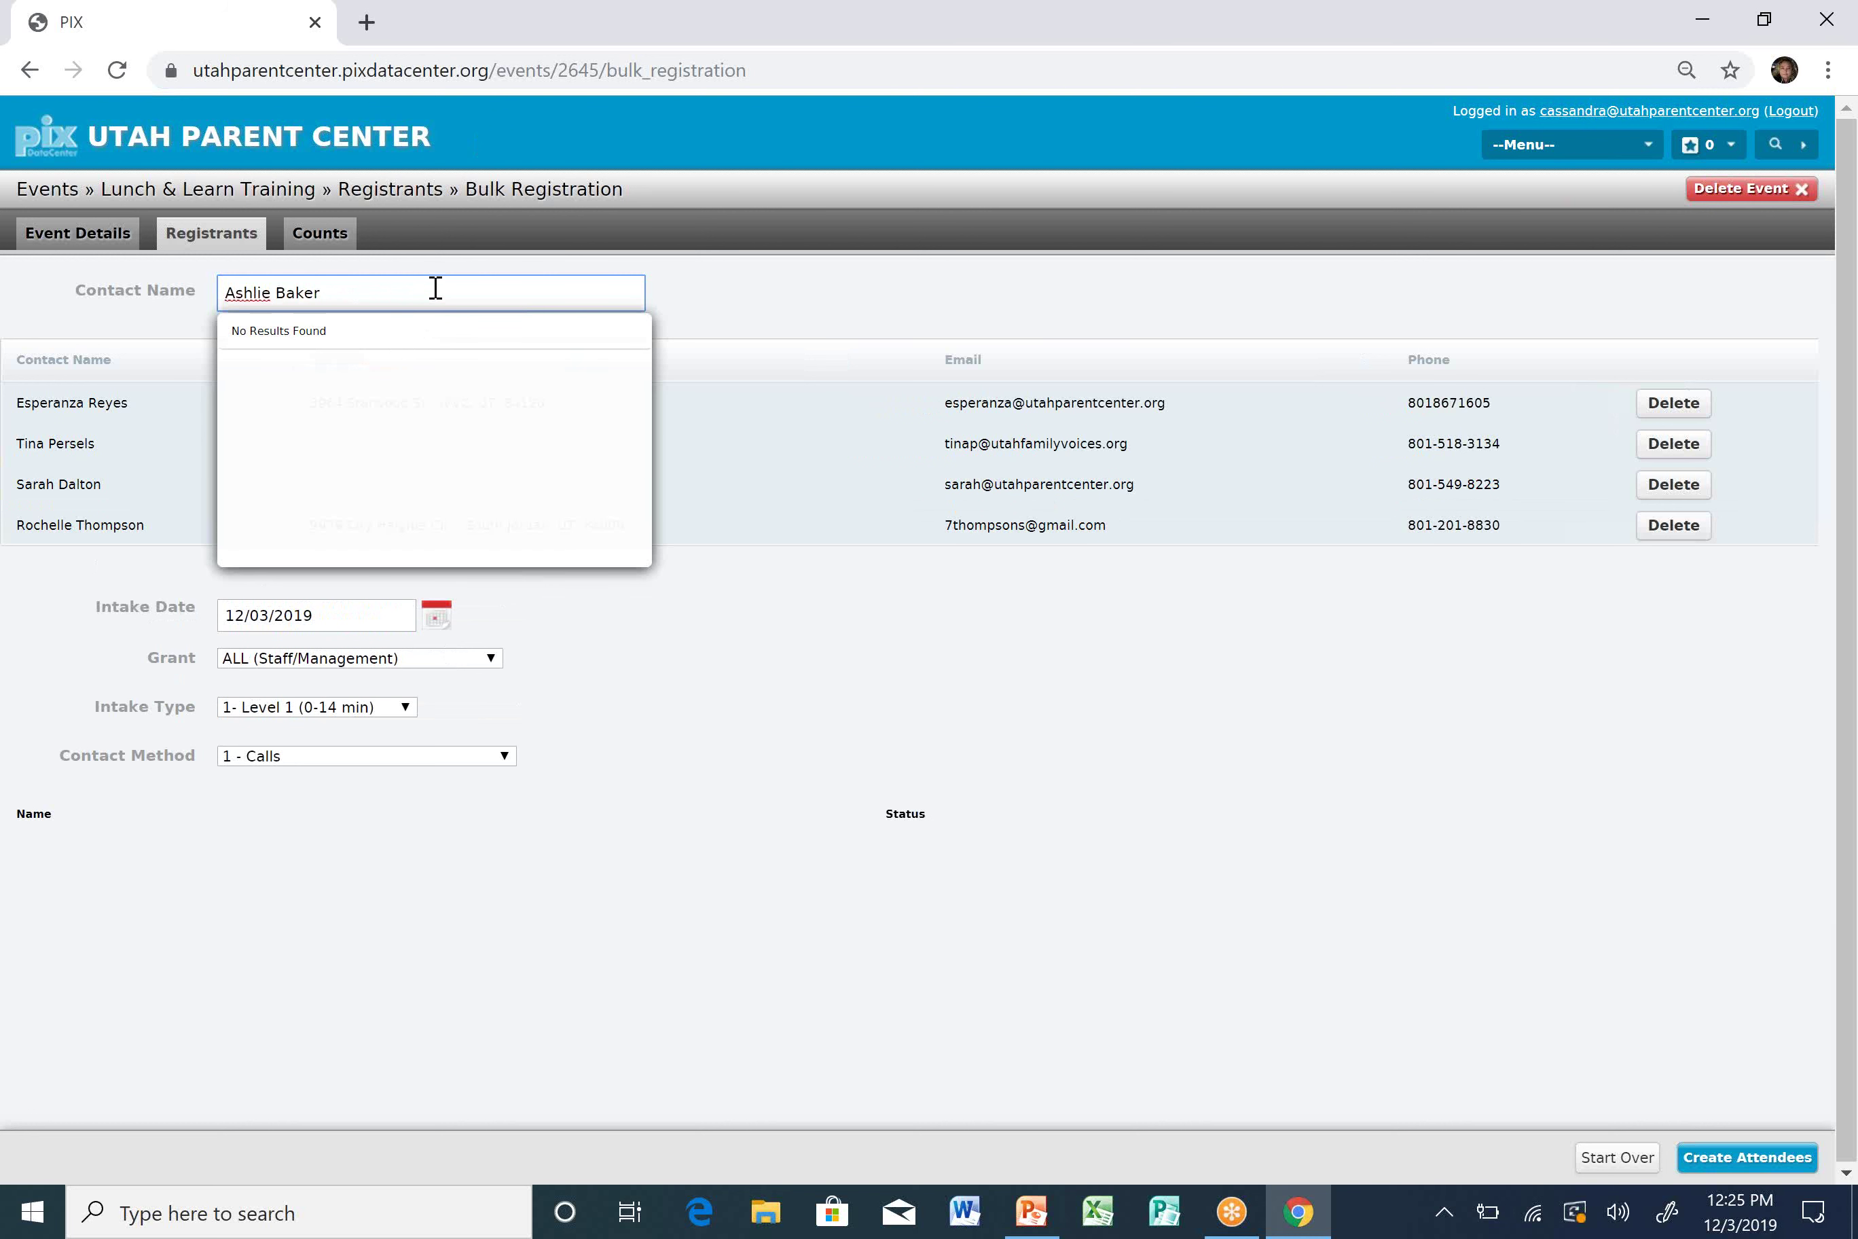
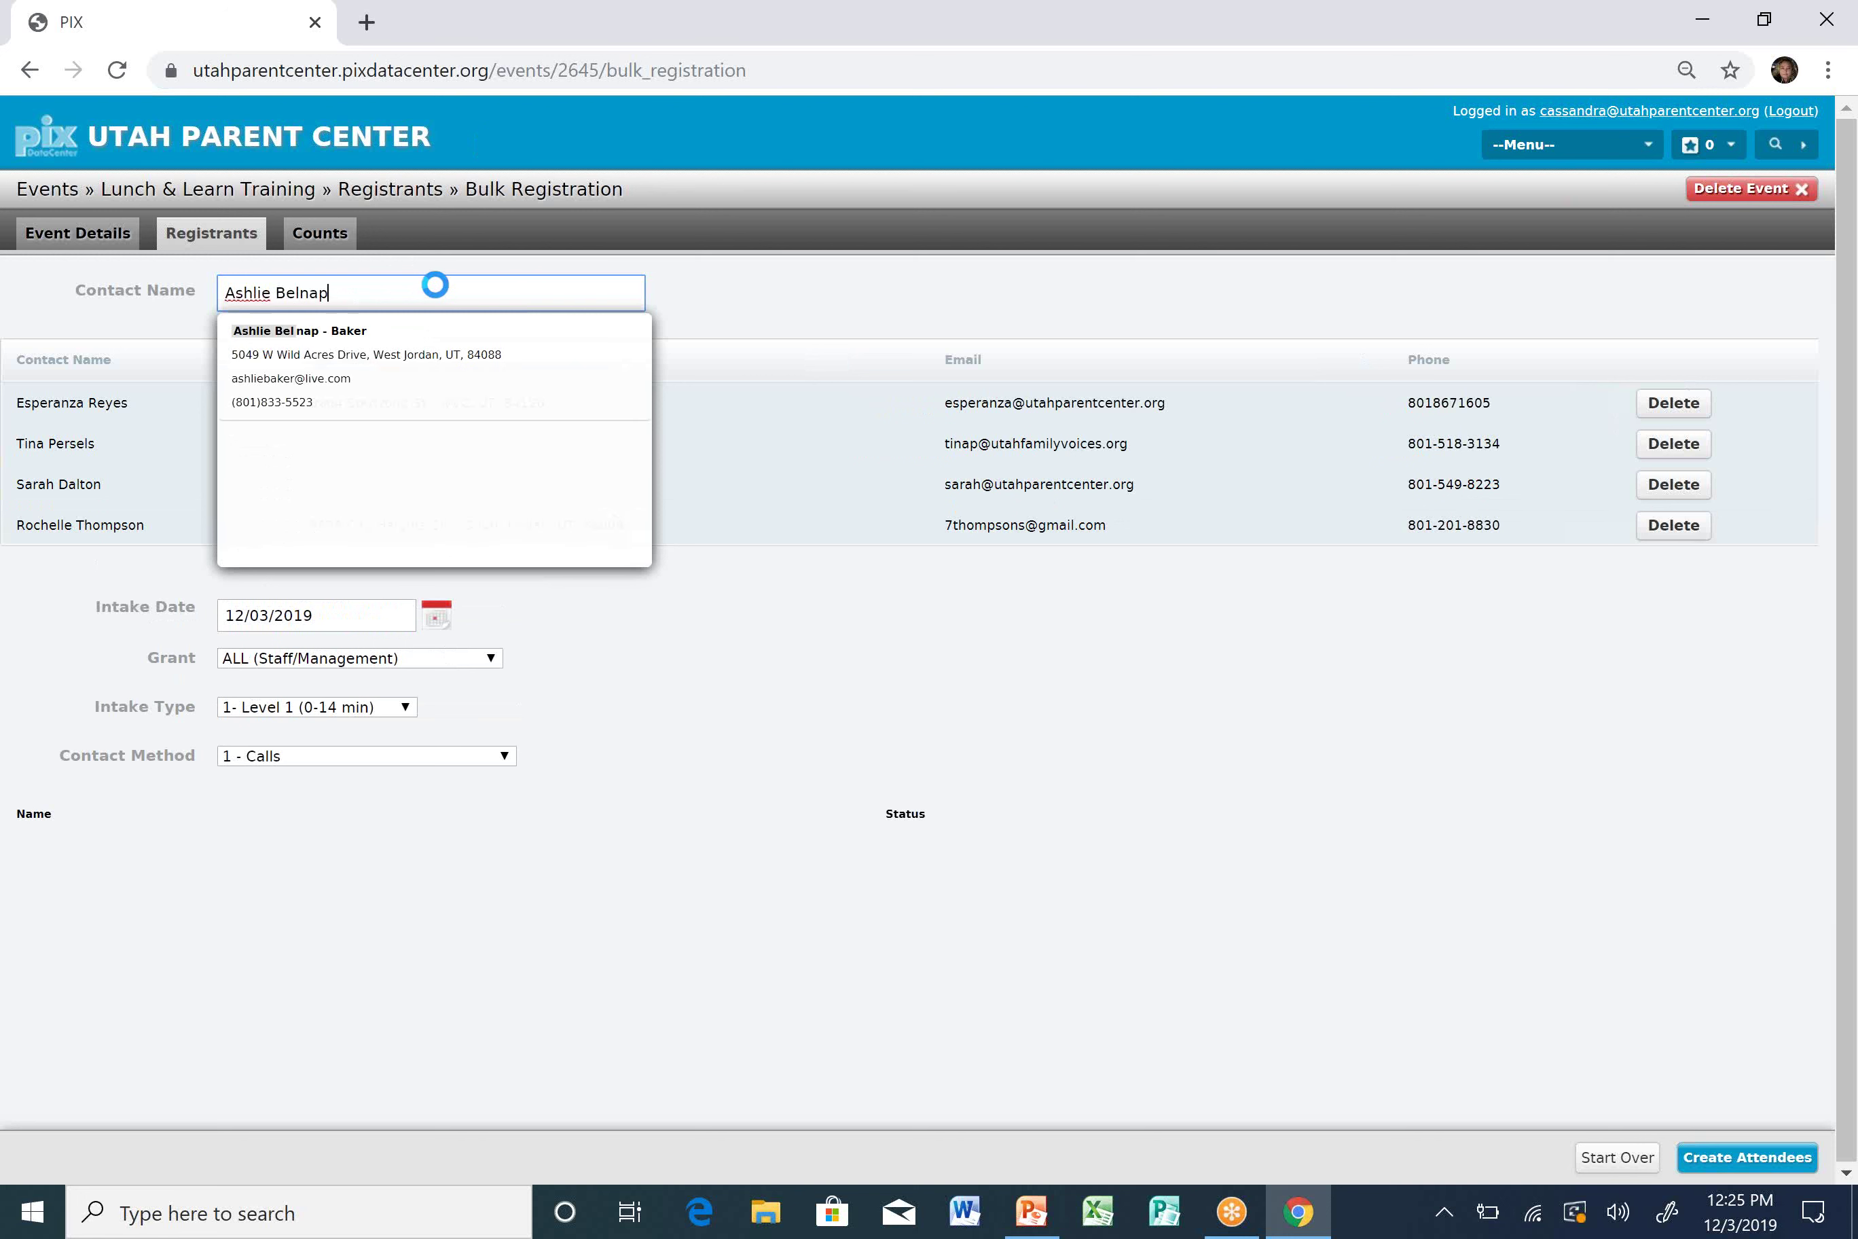
click(426, 373)
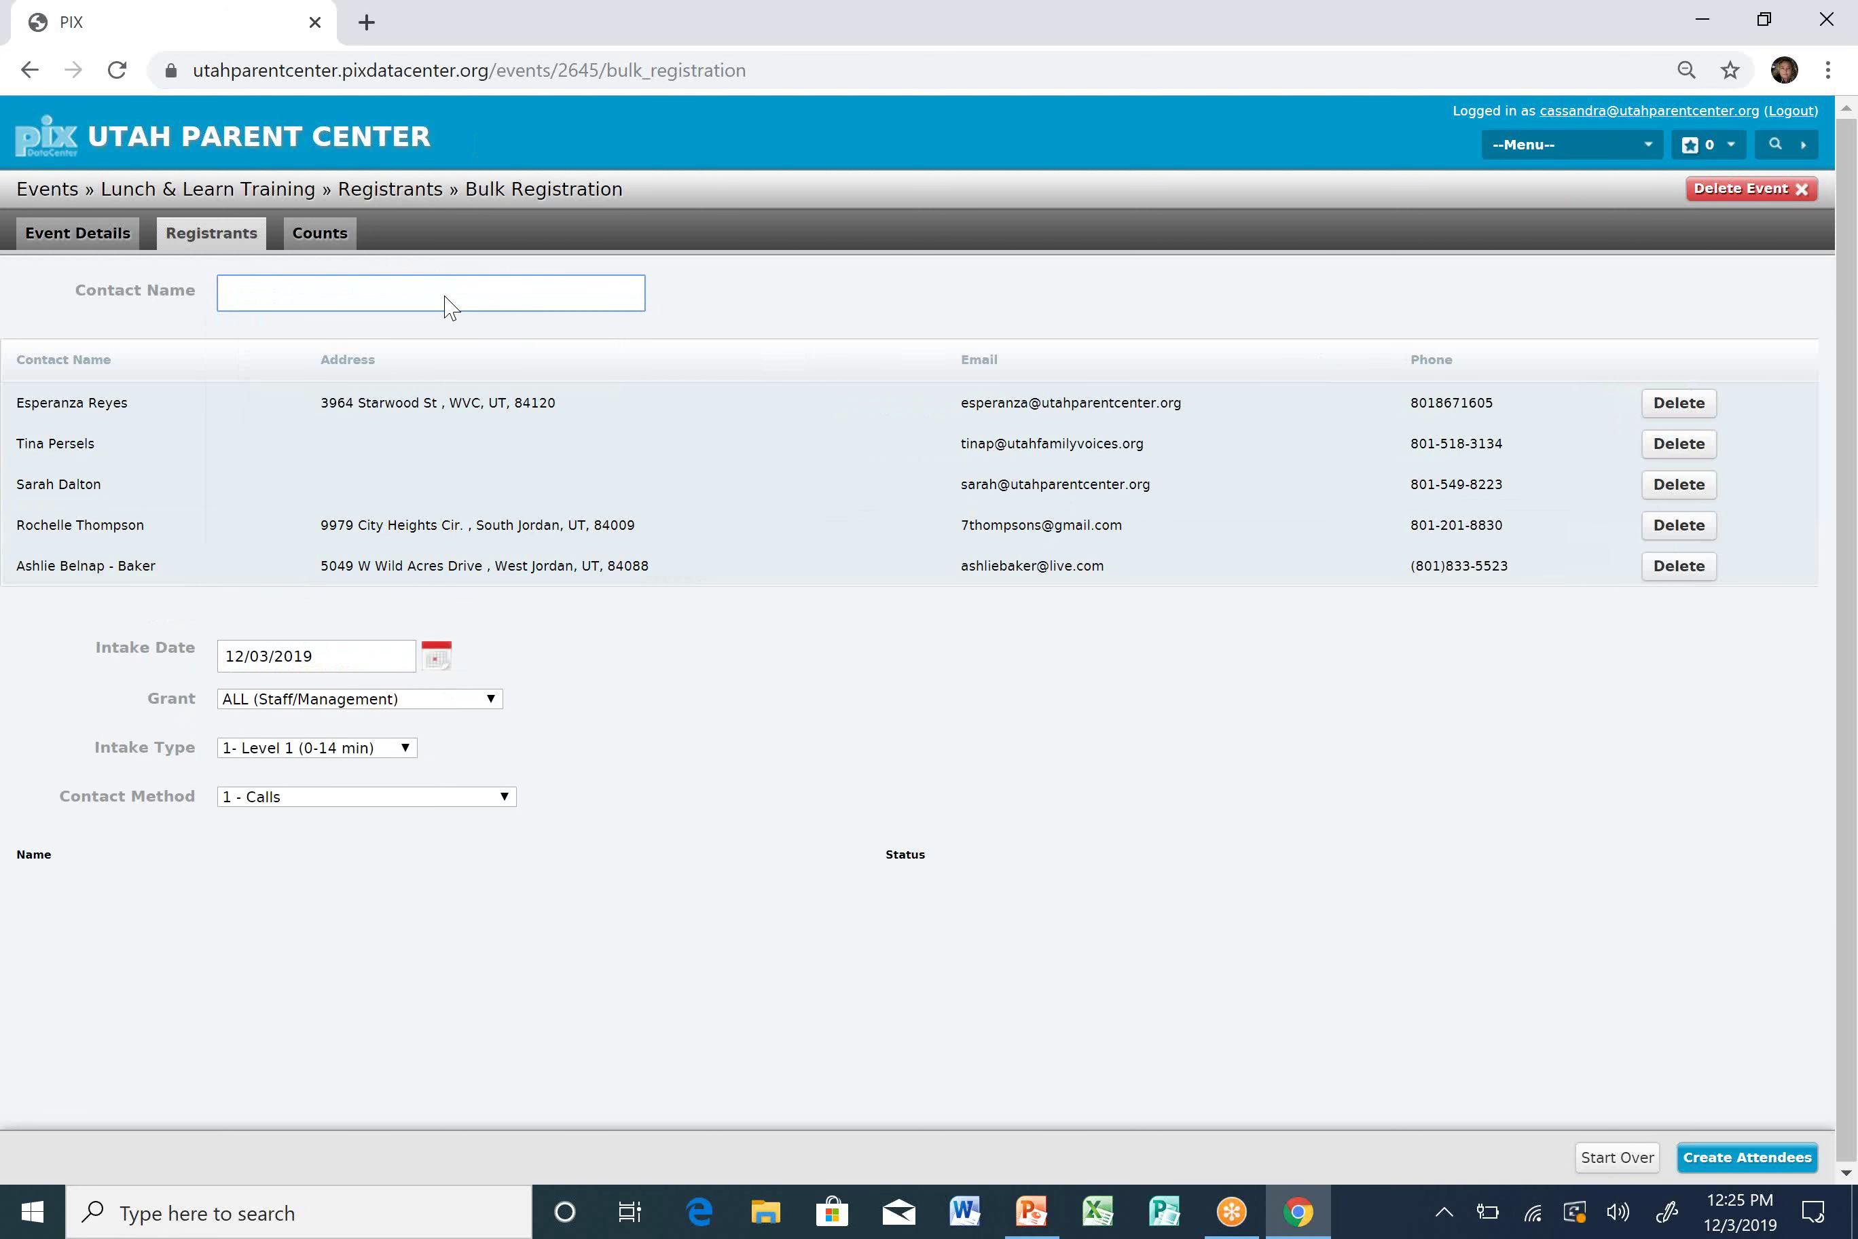
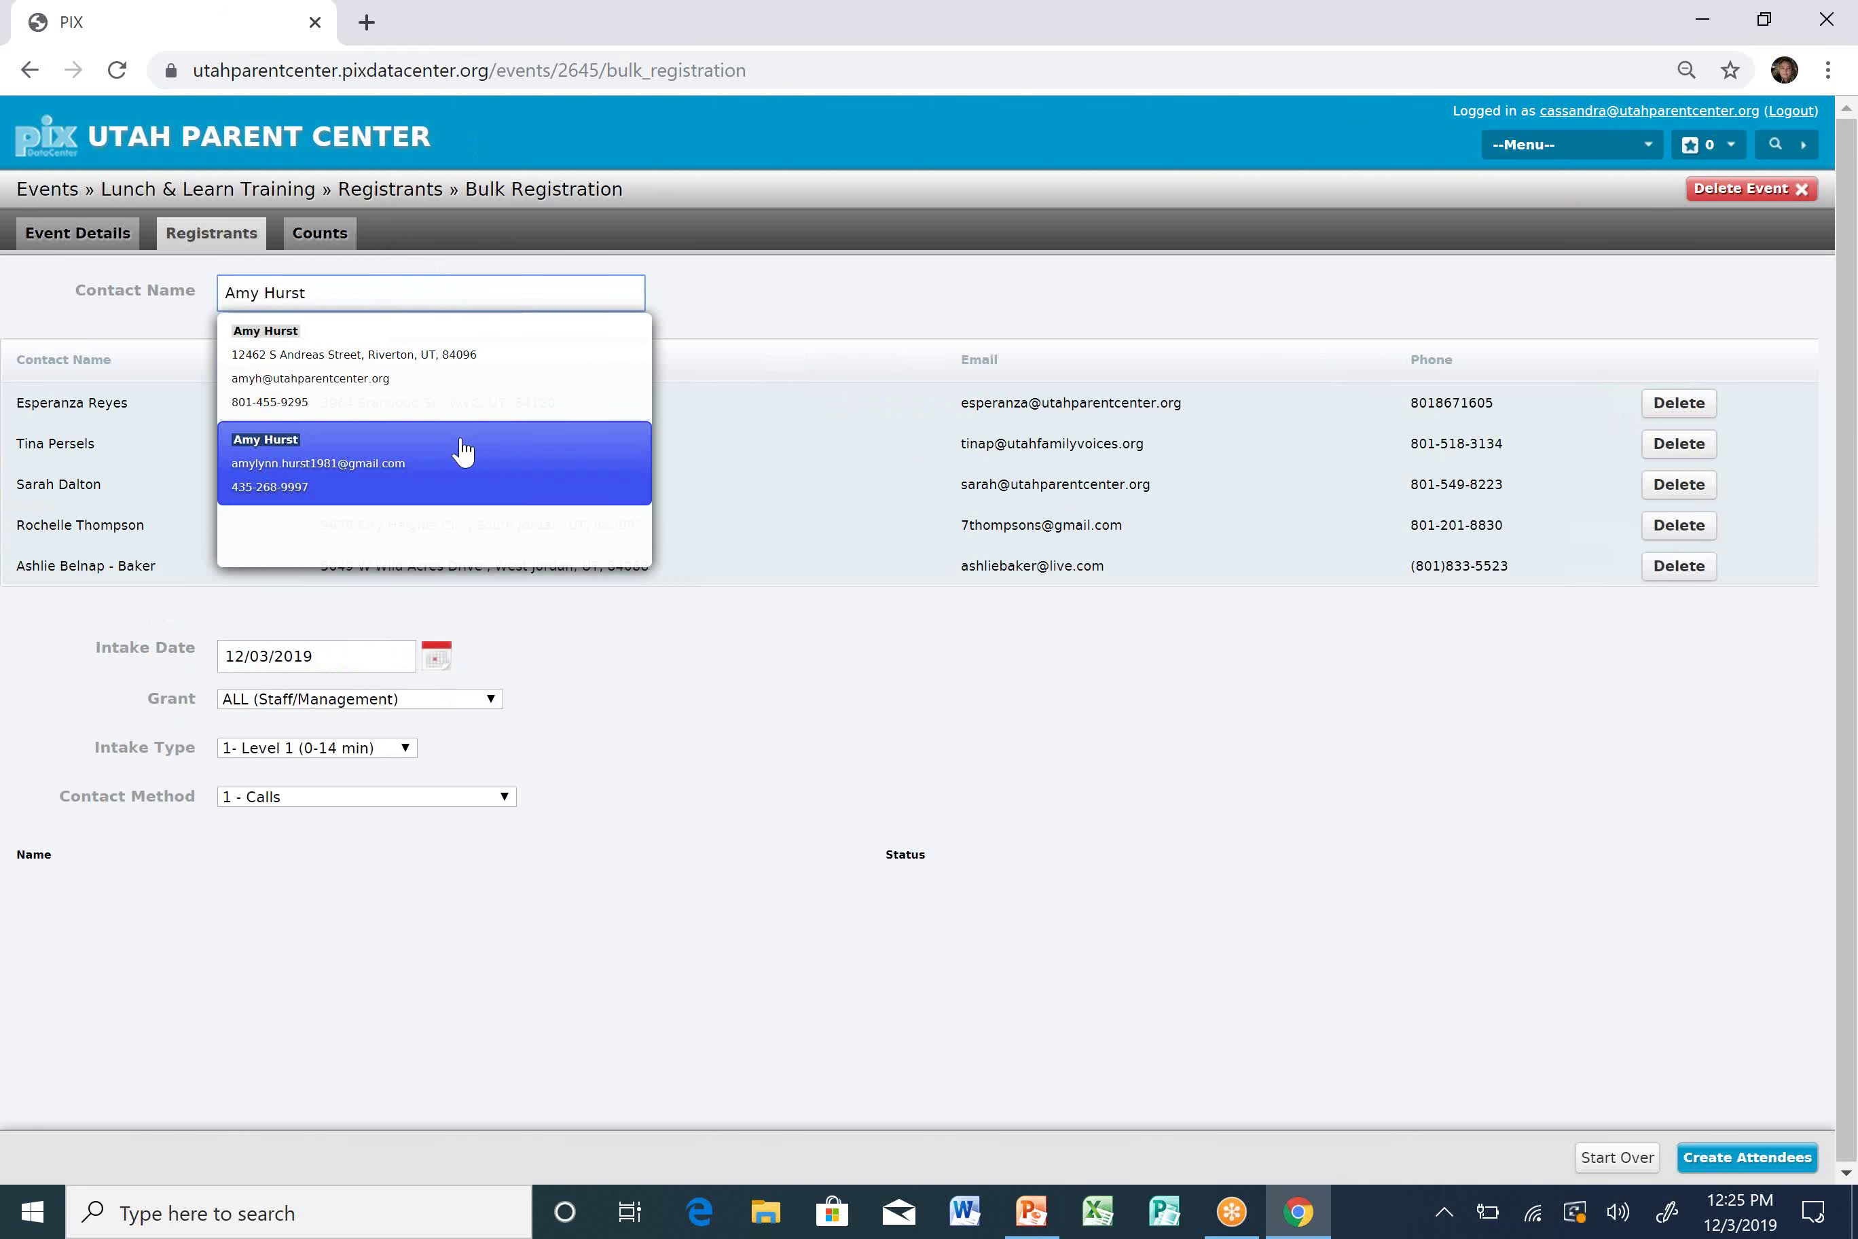
scroll(468, 442, up, 2)
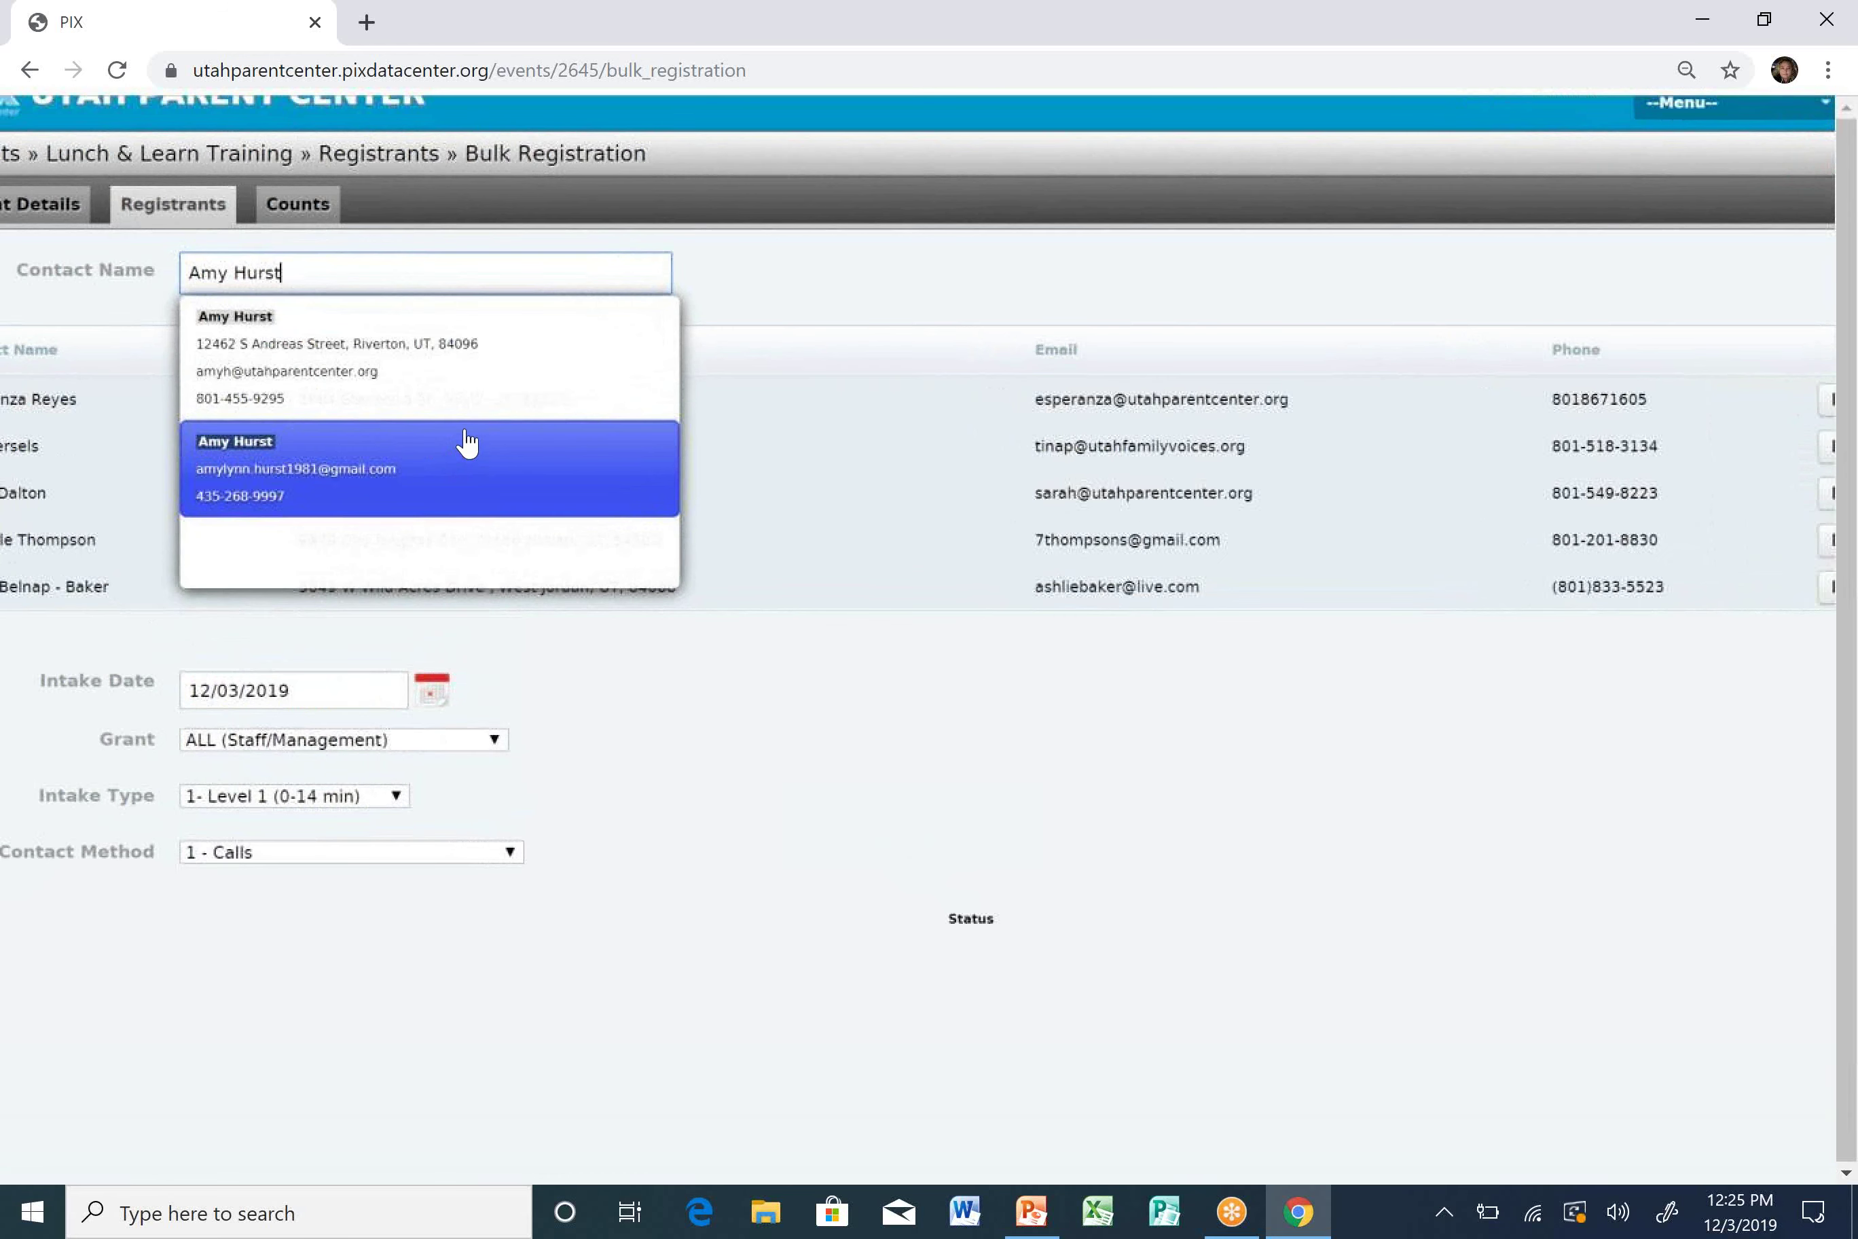
Add the second matching contact as the sixth registrant and zoom the page from 80% to 75%.
right_click(466, 436)
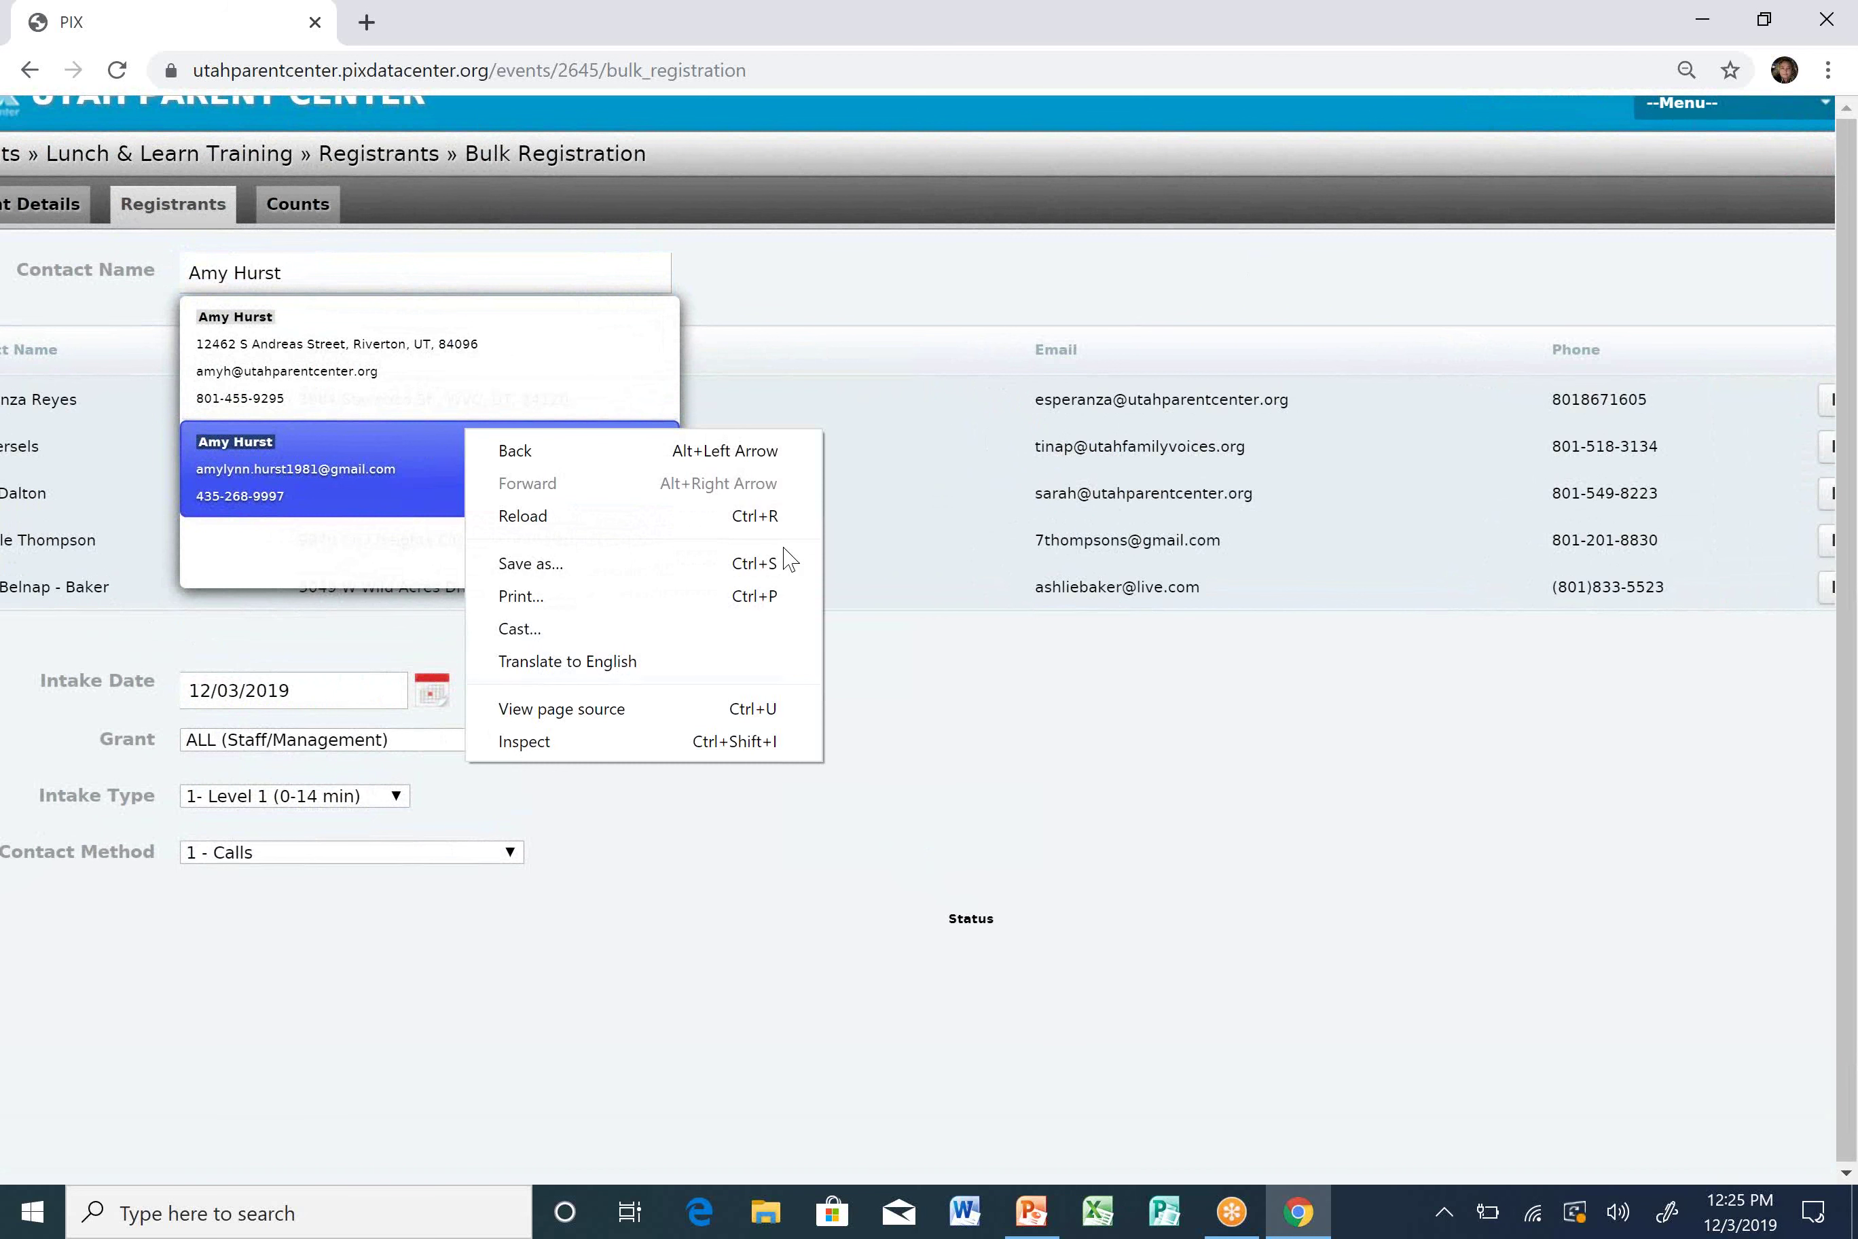
click(374, 478)
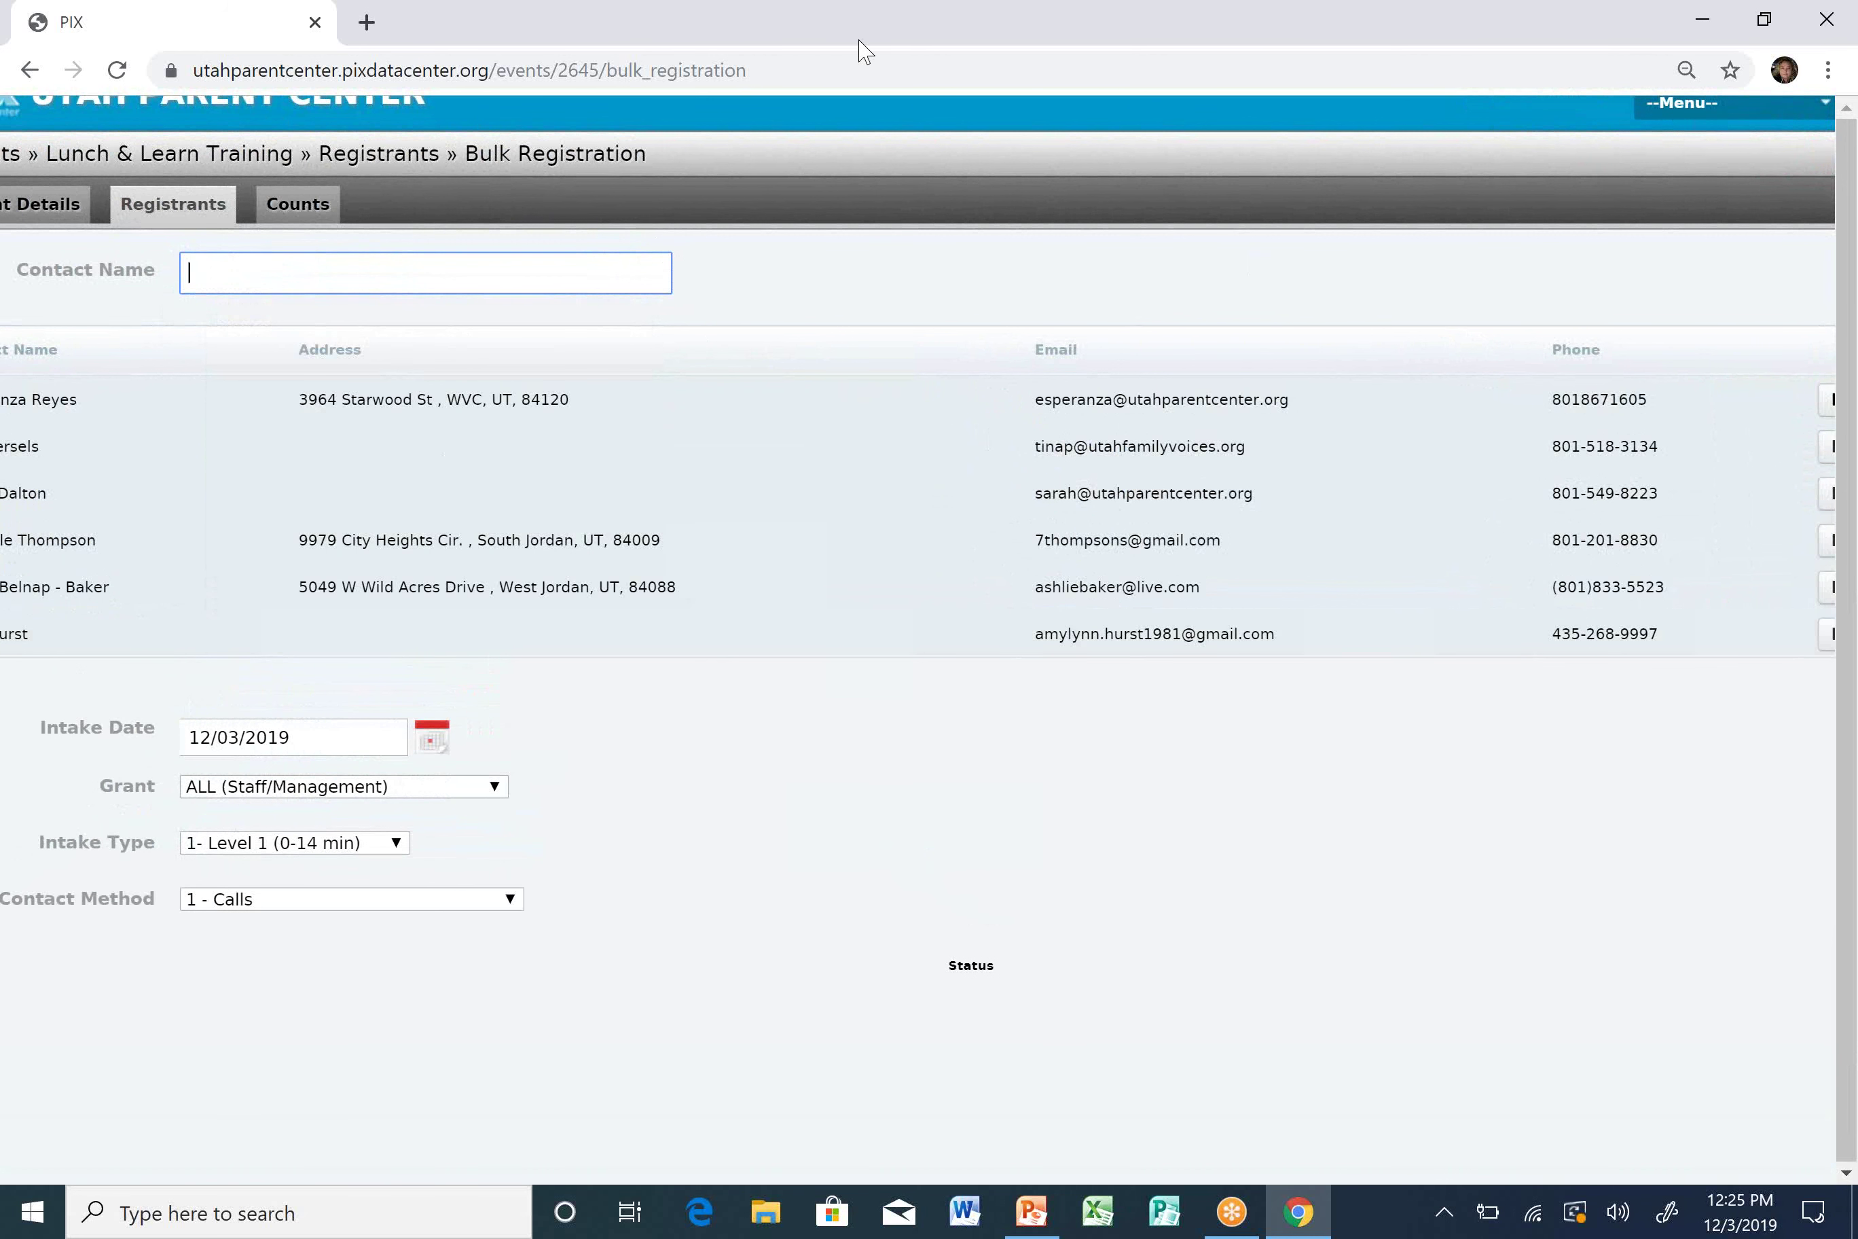
click(1829, 71)
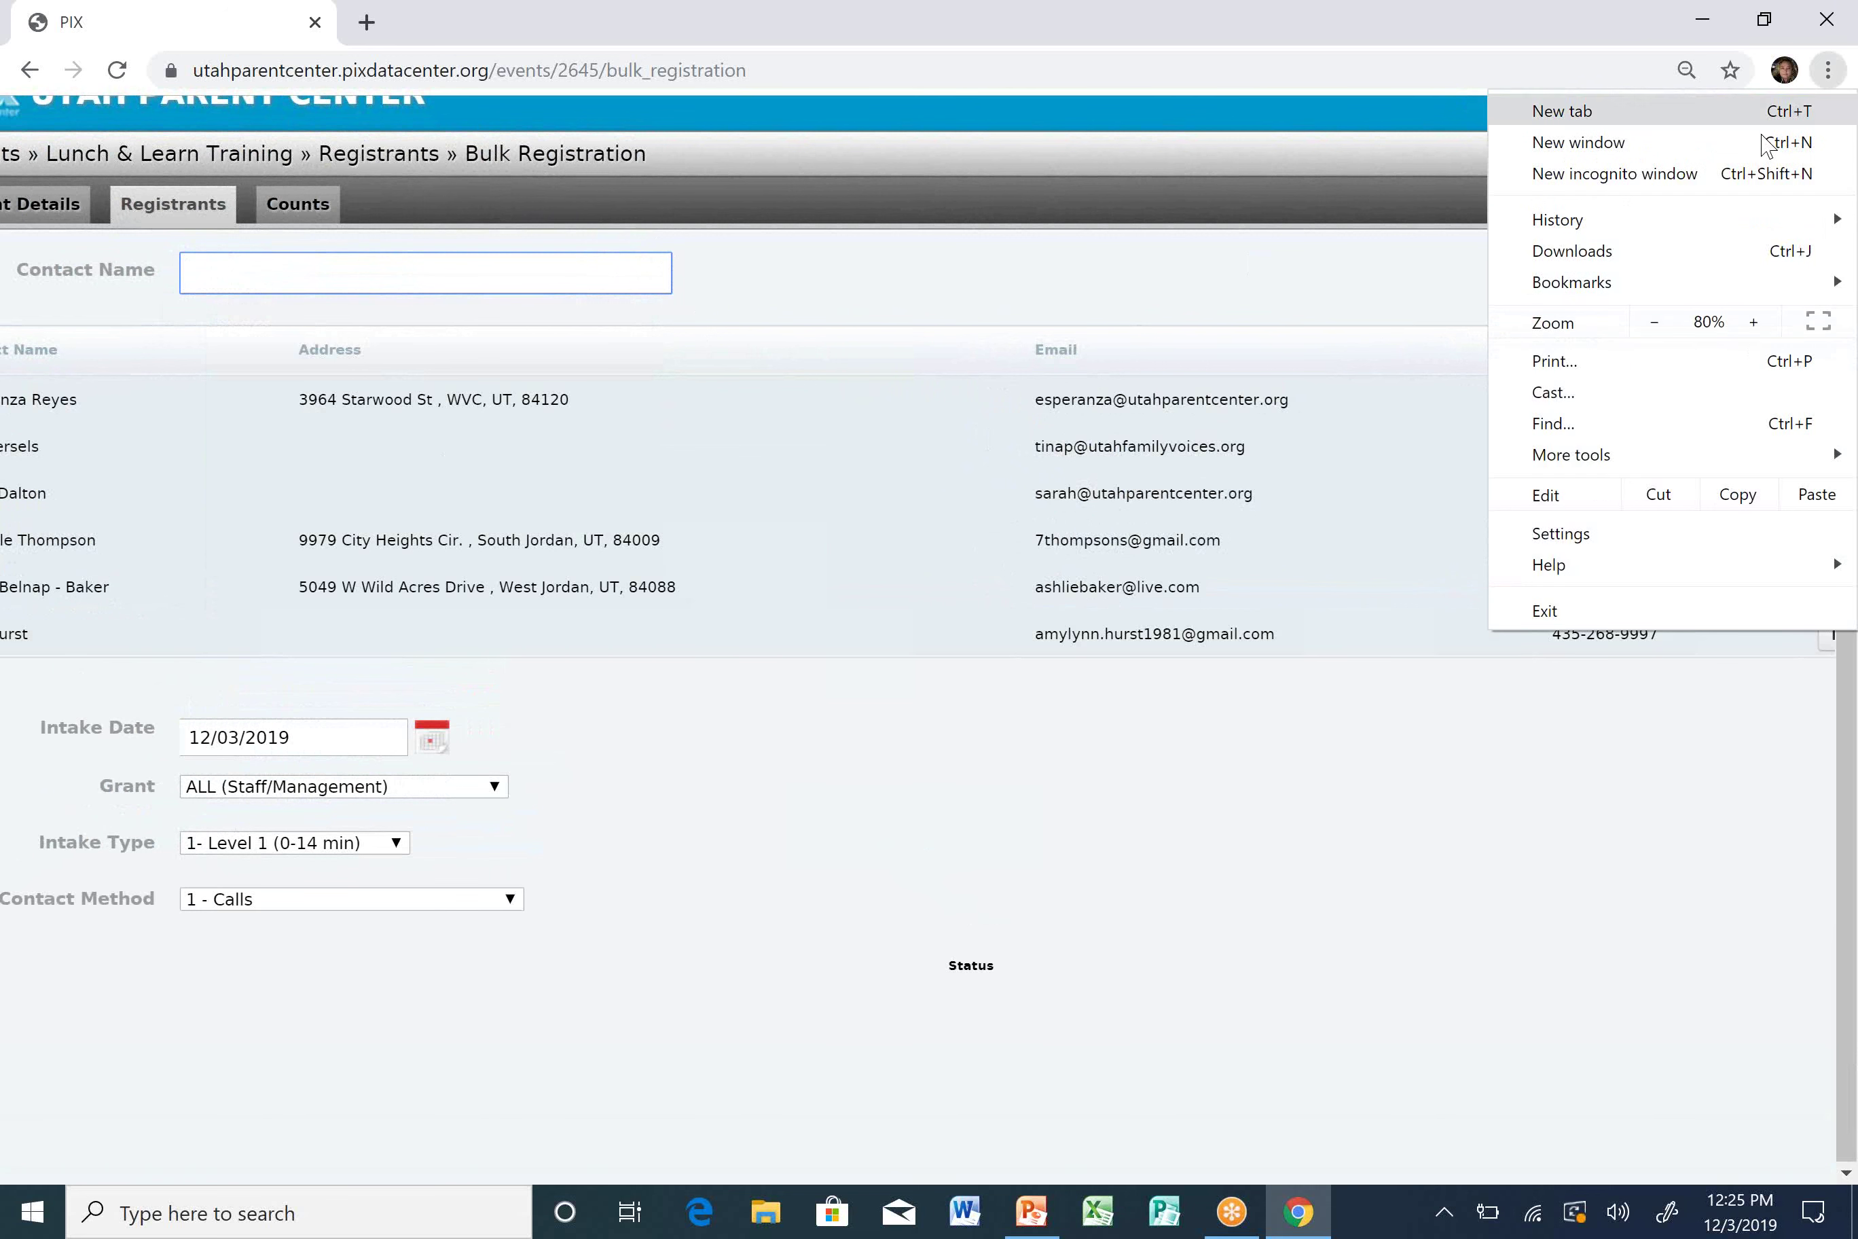
click(1654, 324)
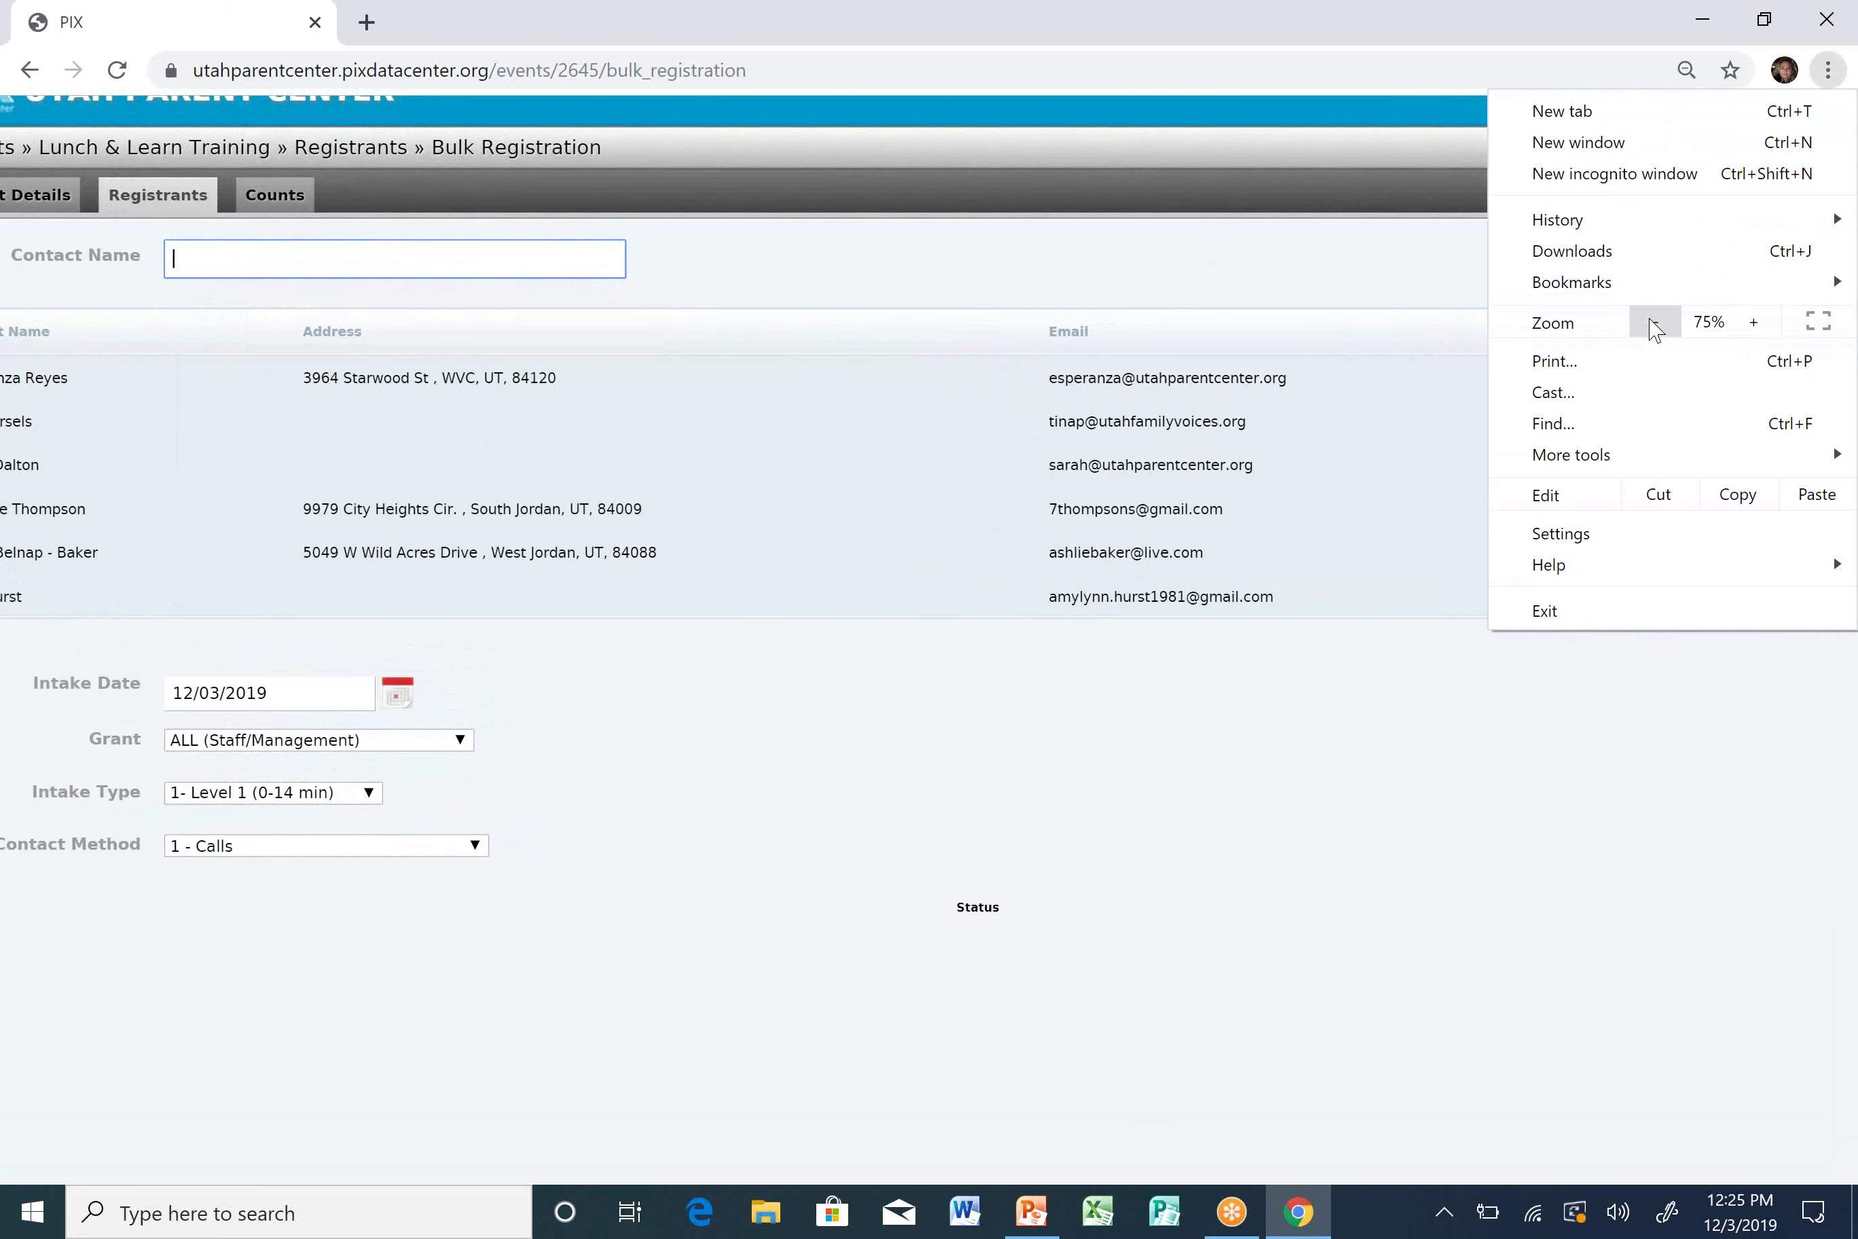
mouse_move(1586, 462)
click(1052, 845)
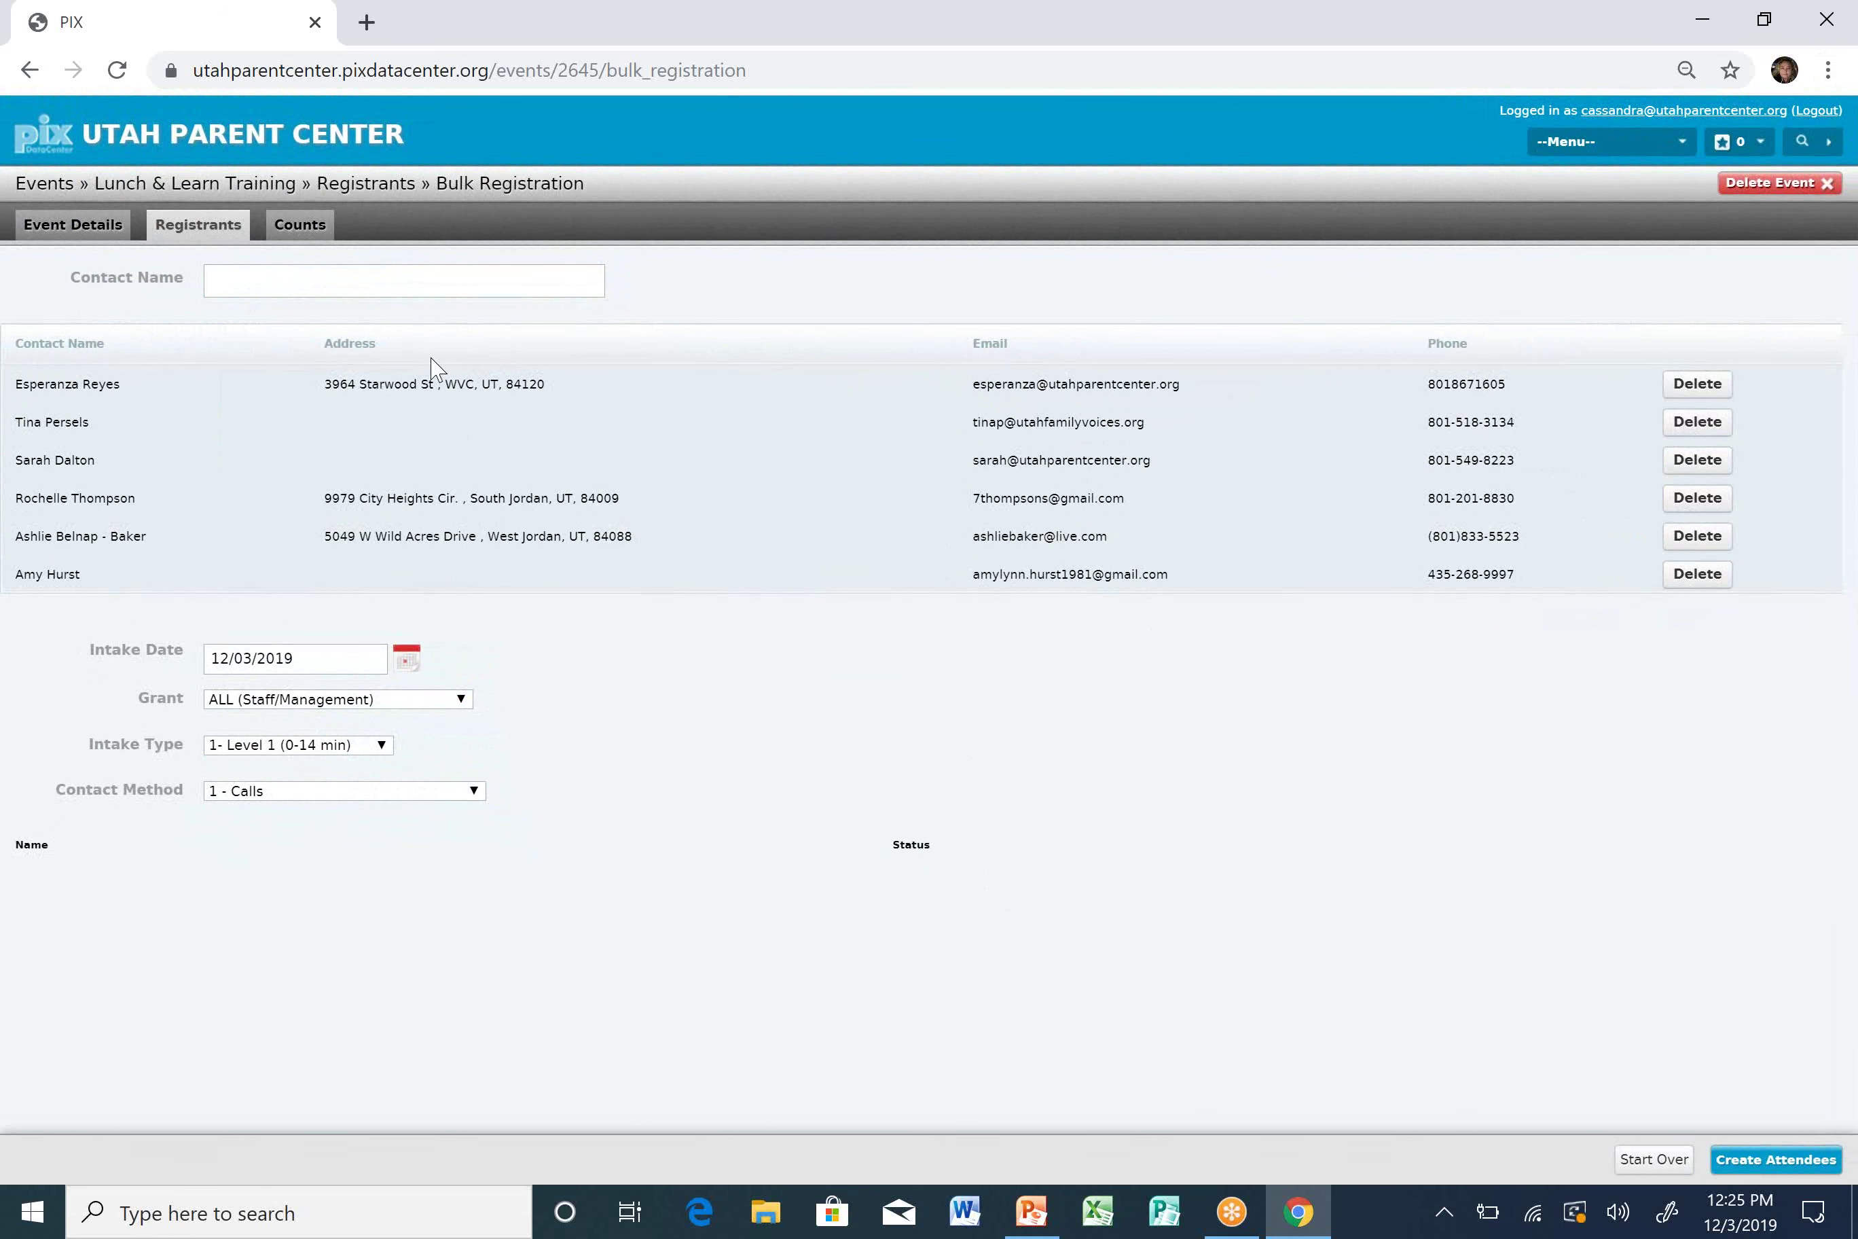
Add the next two staff contacts from the Contact Name suggestions.
click(491, 281)
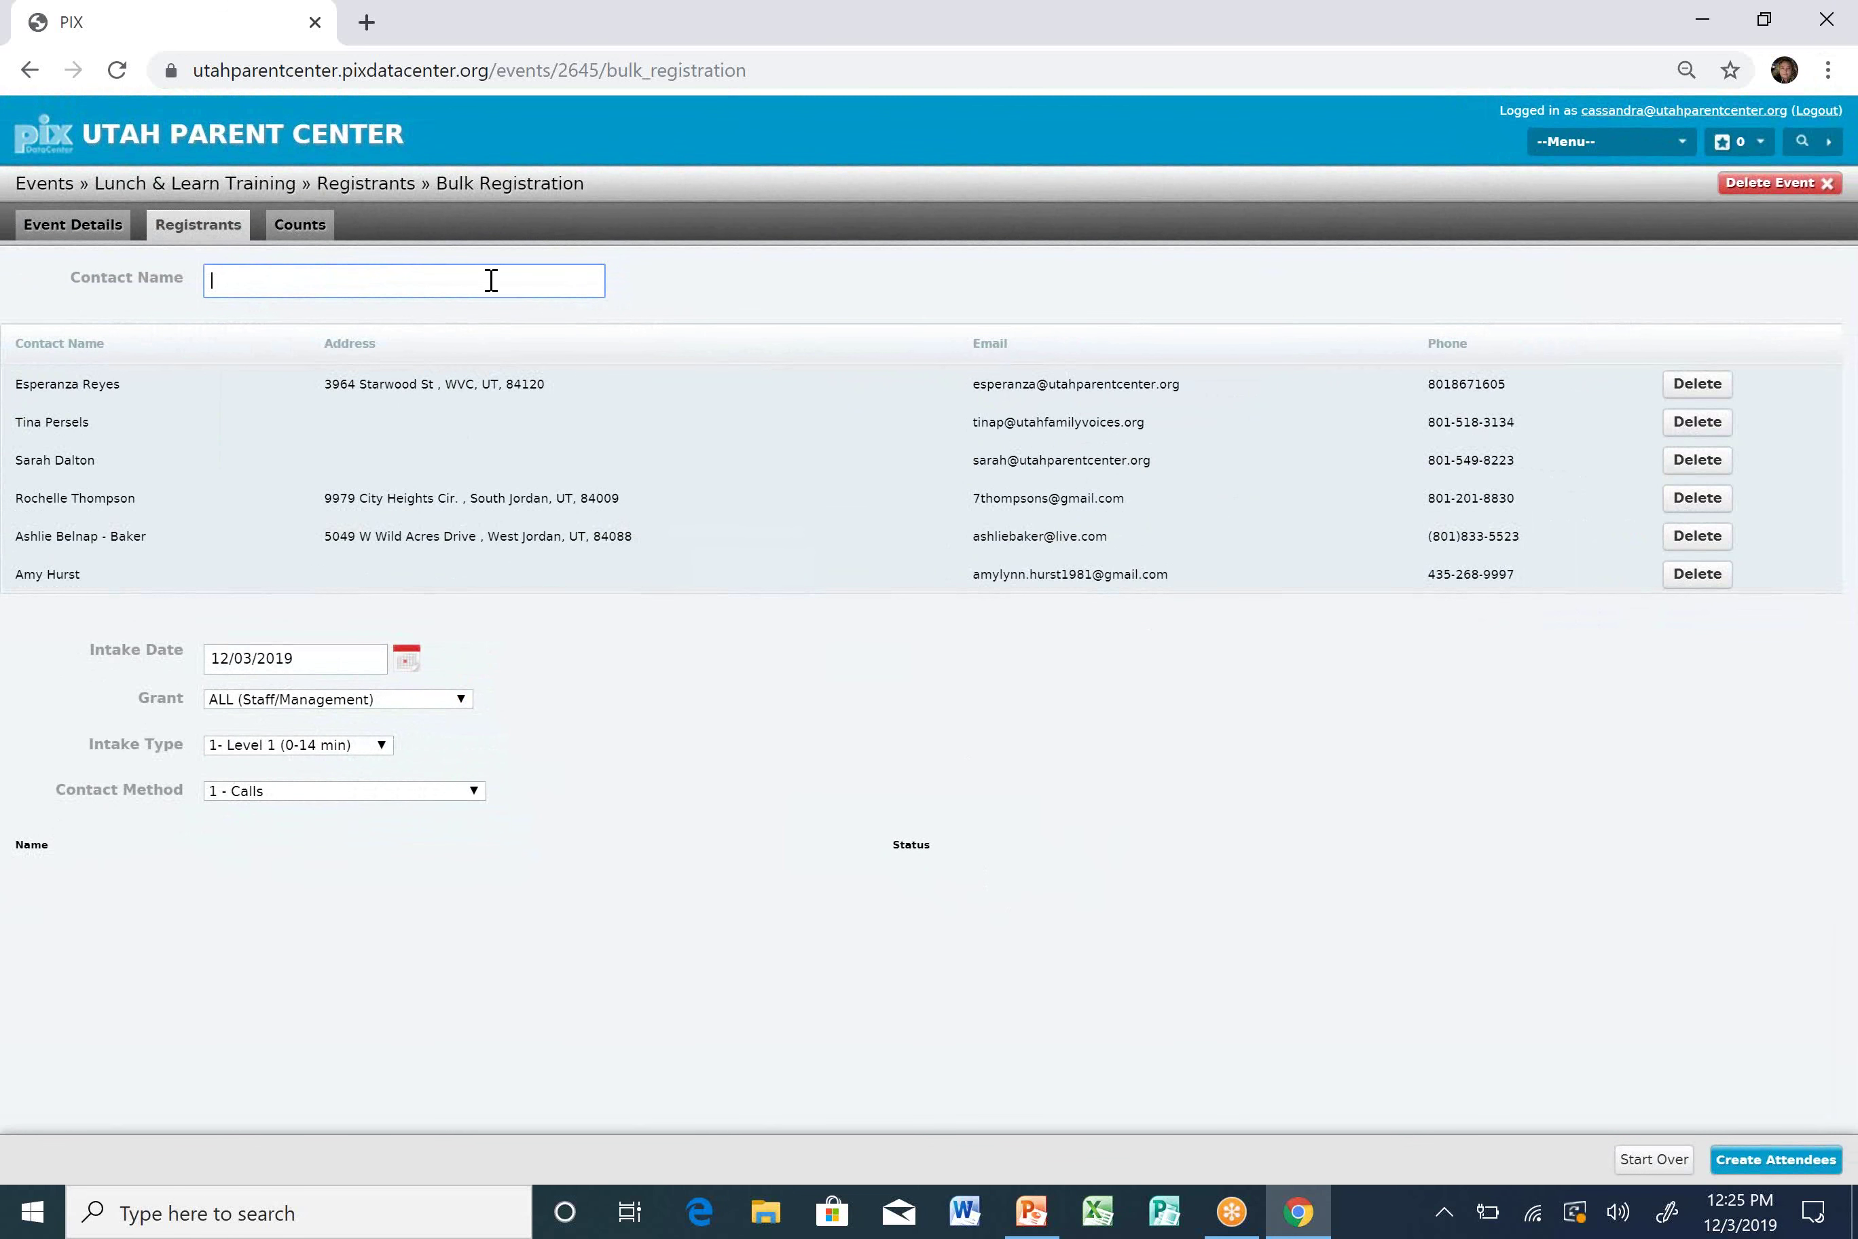
text(SE)
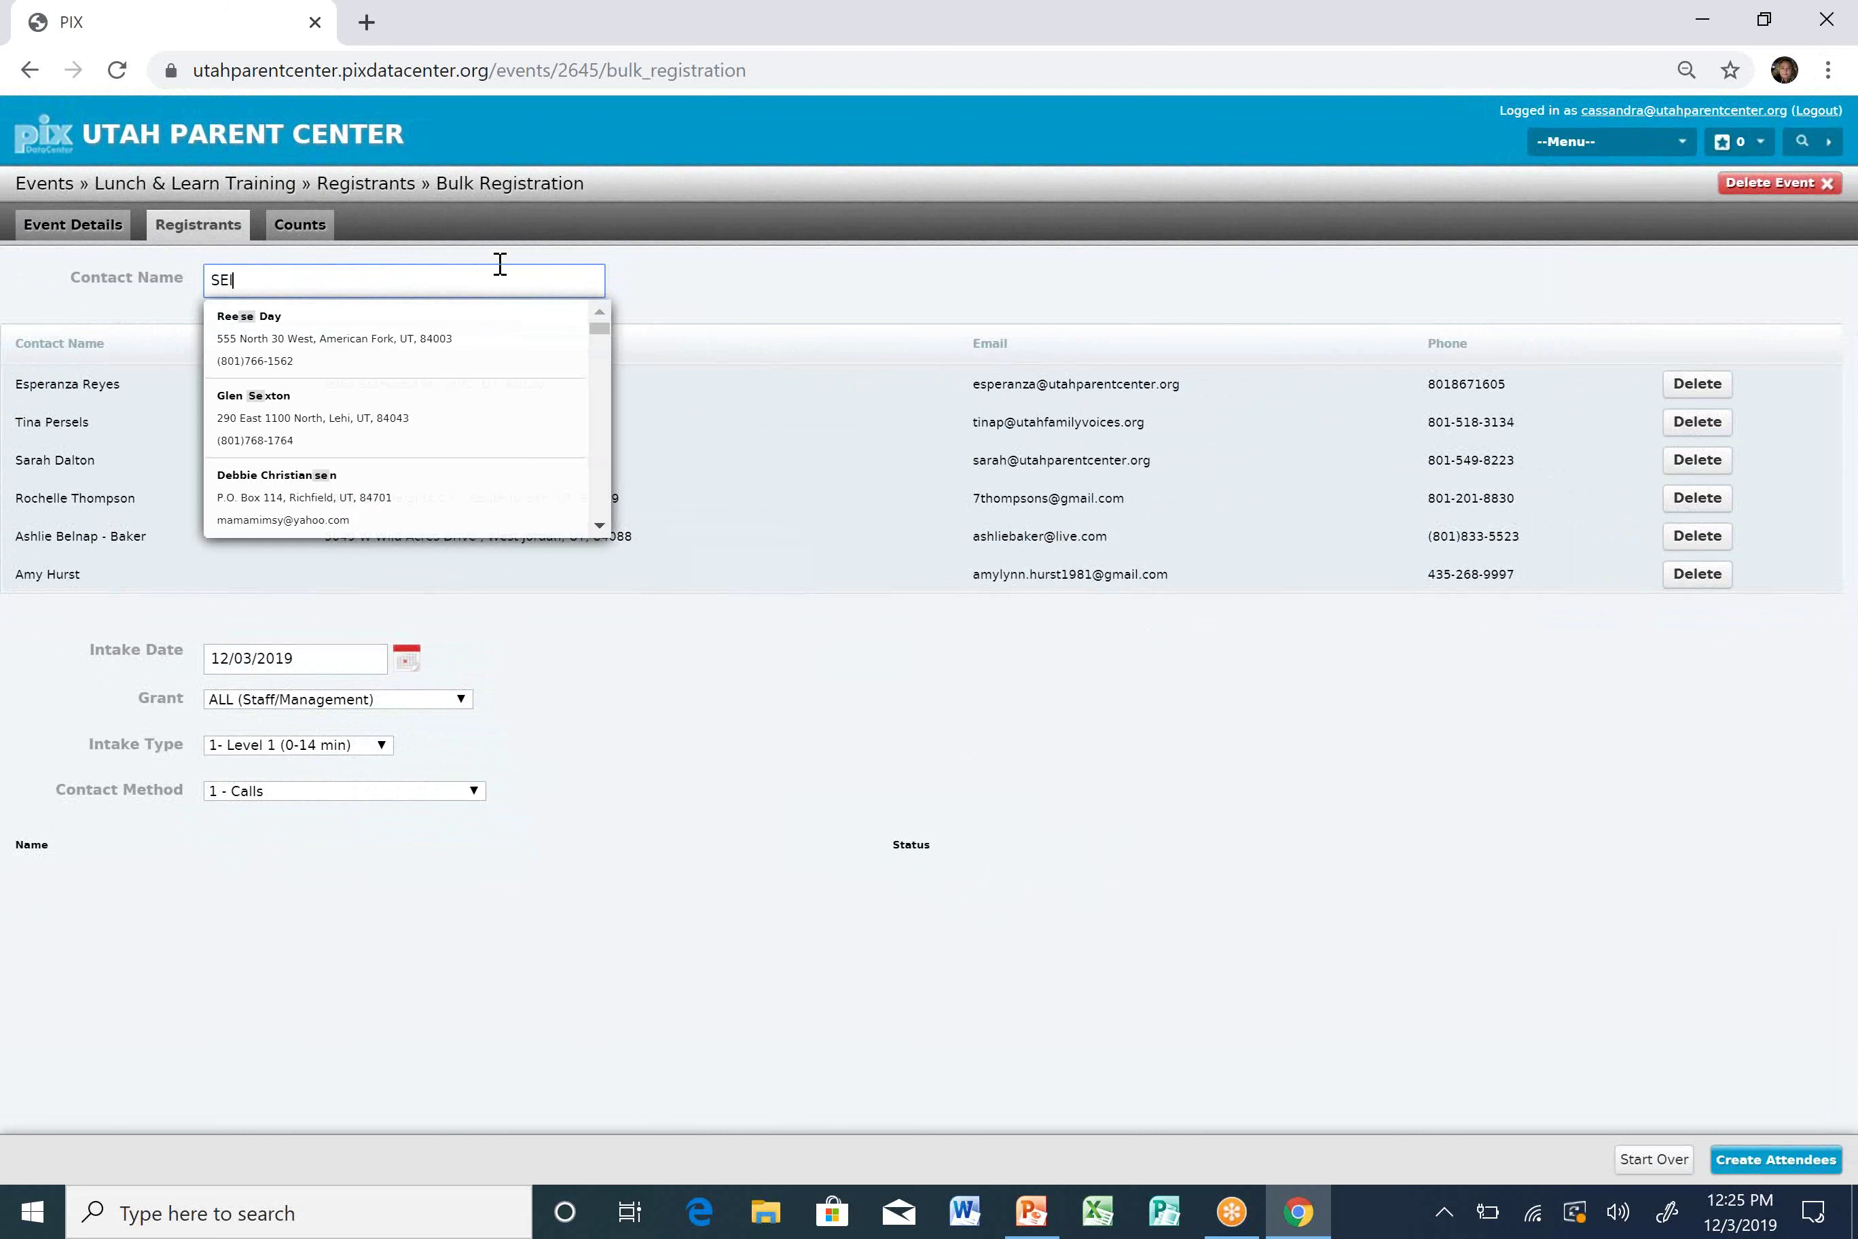
key(BackSpace)
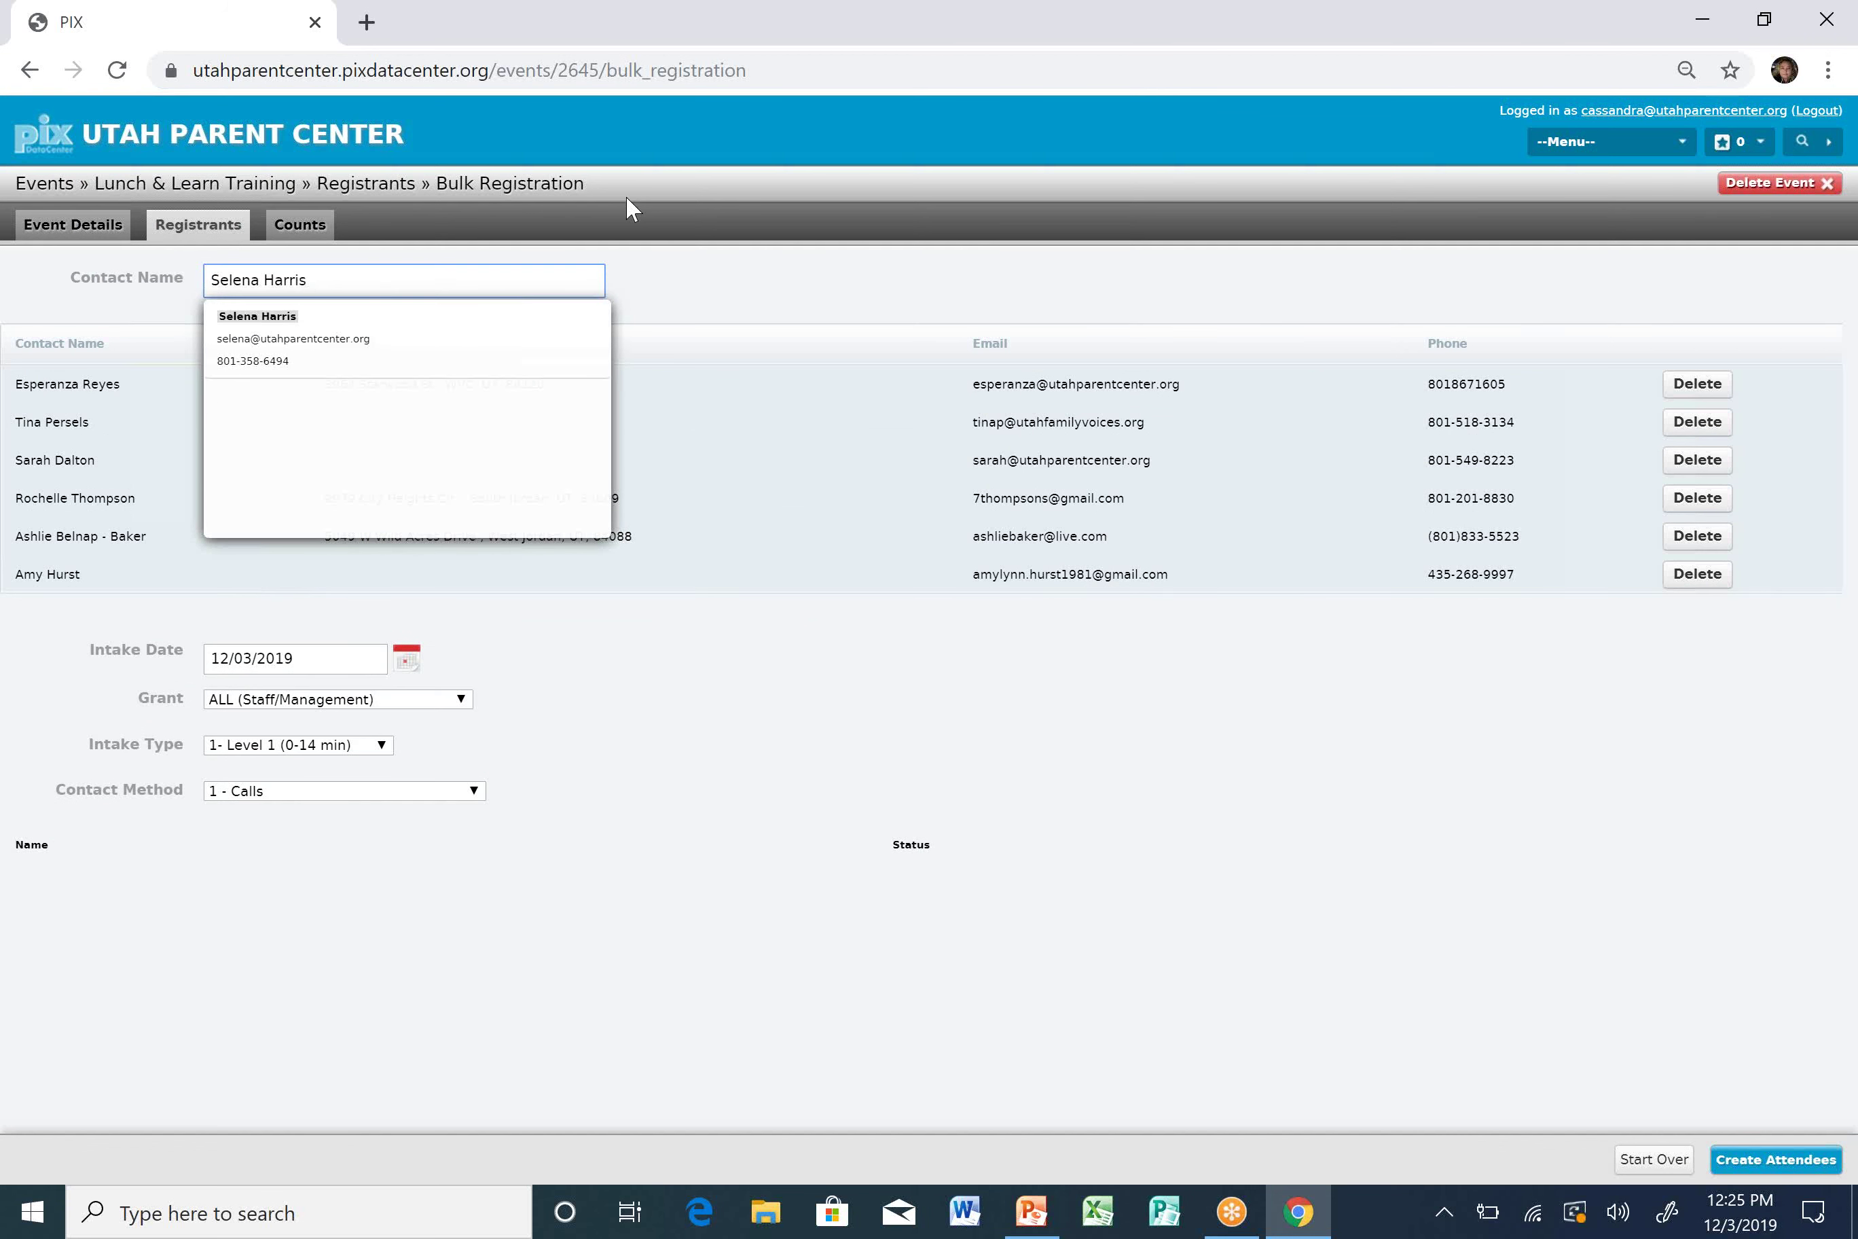
click(521, 326)
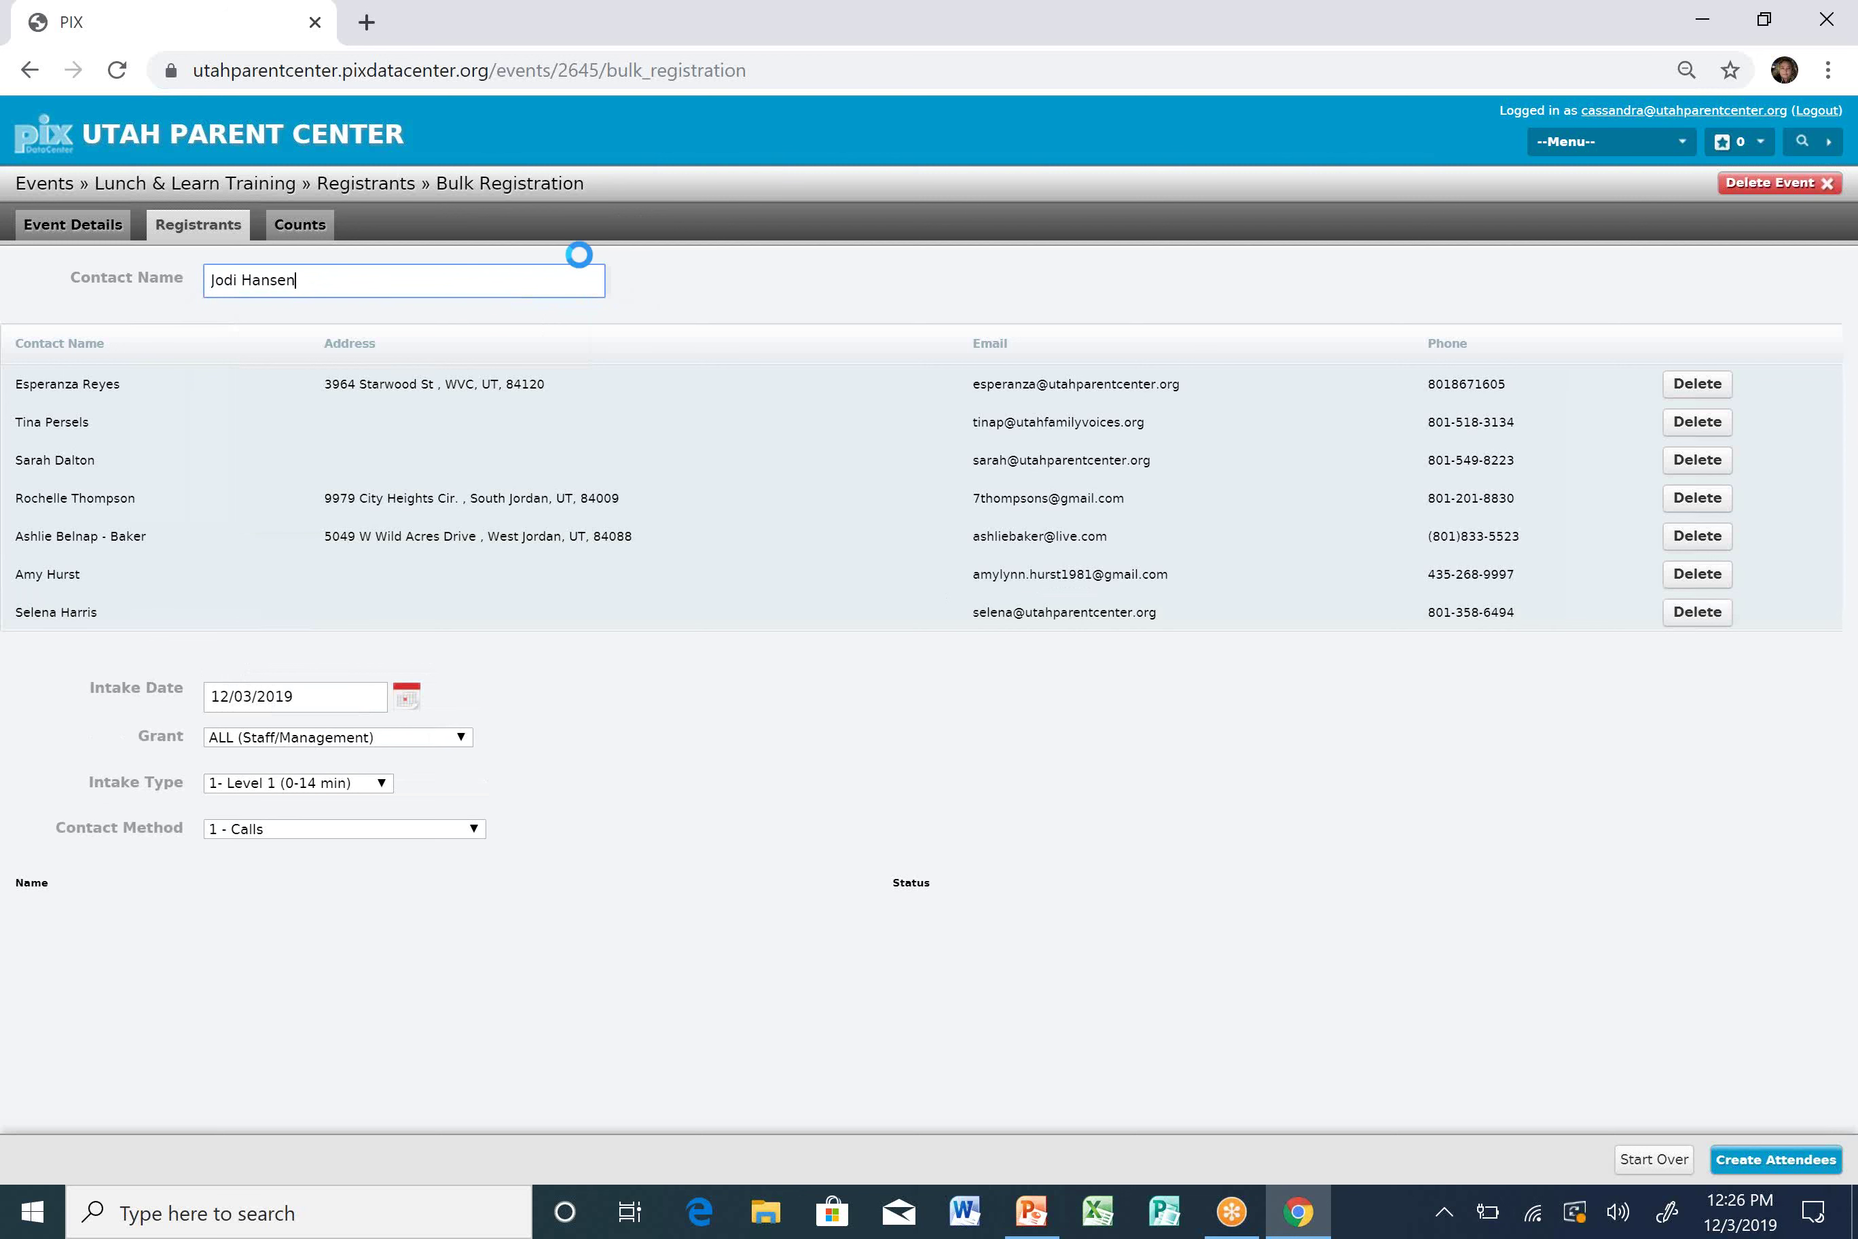
click(517, 336)
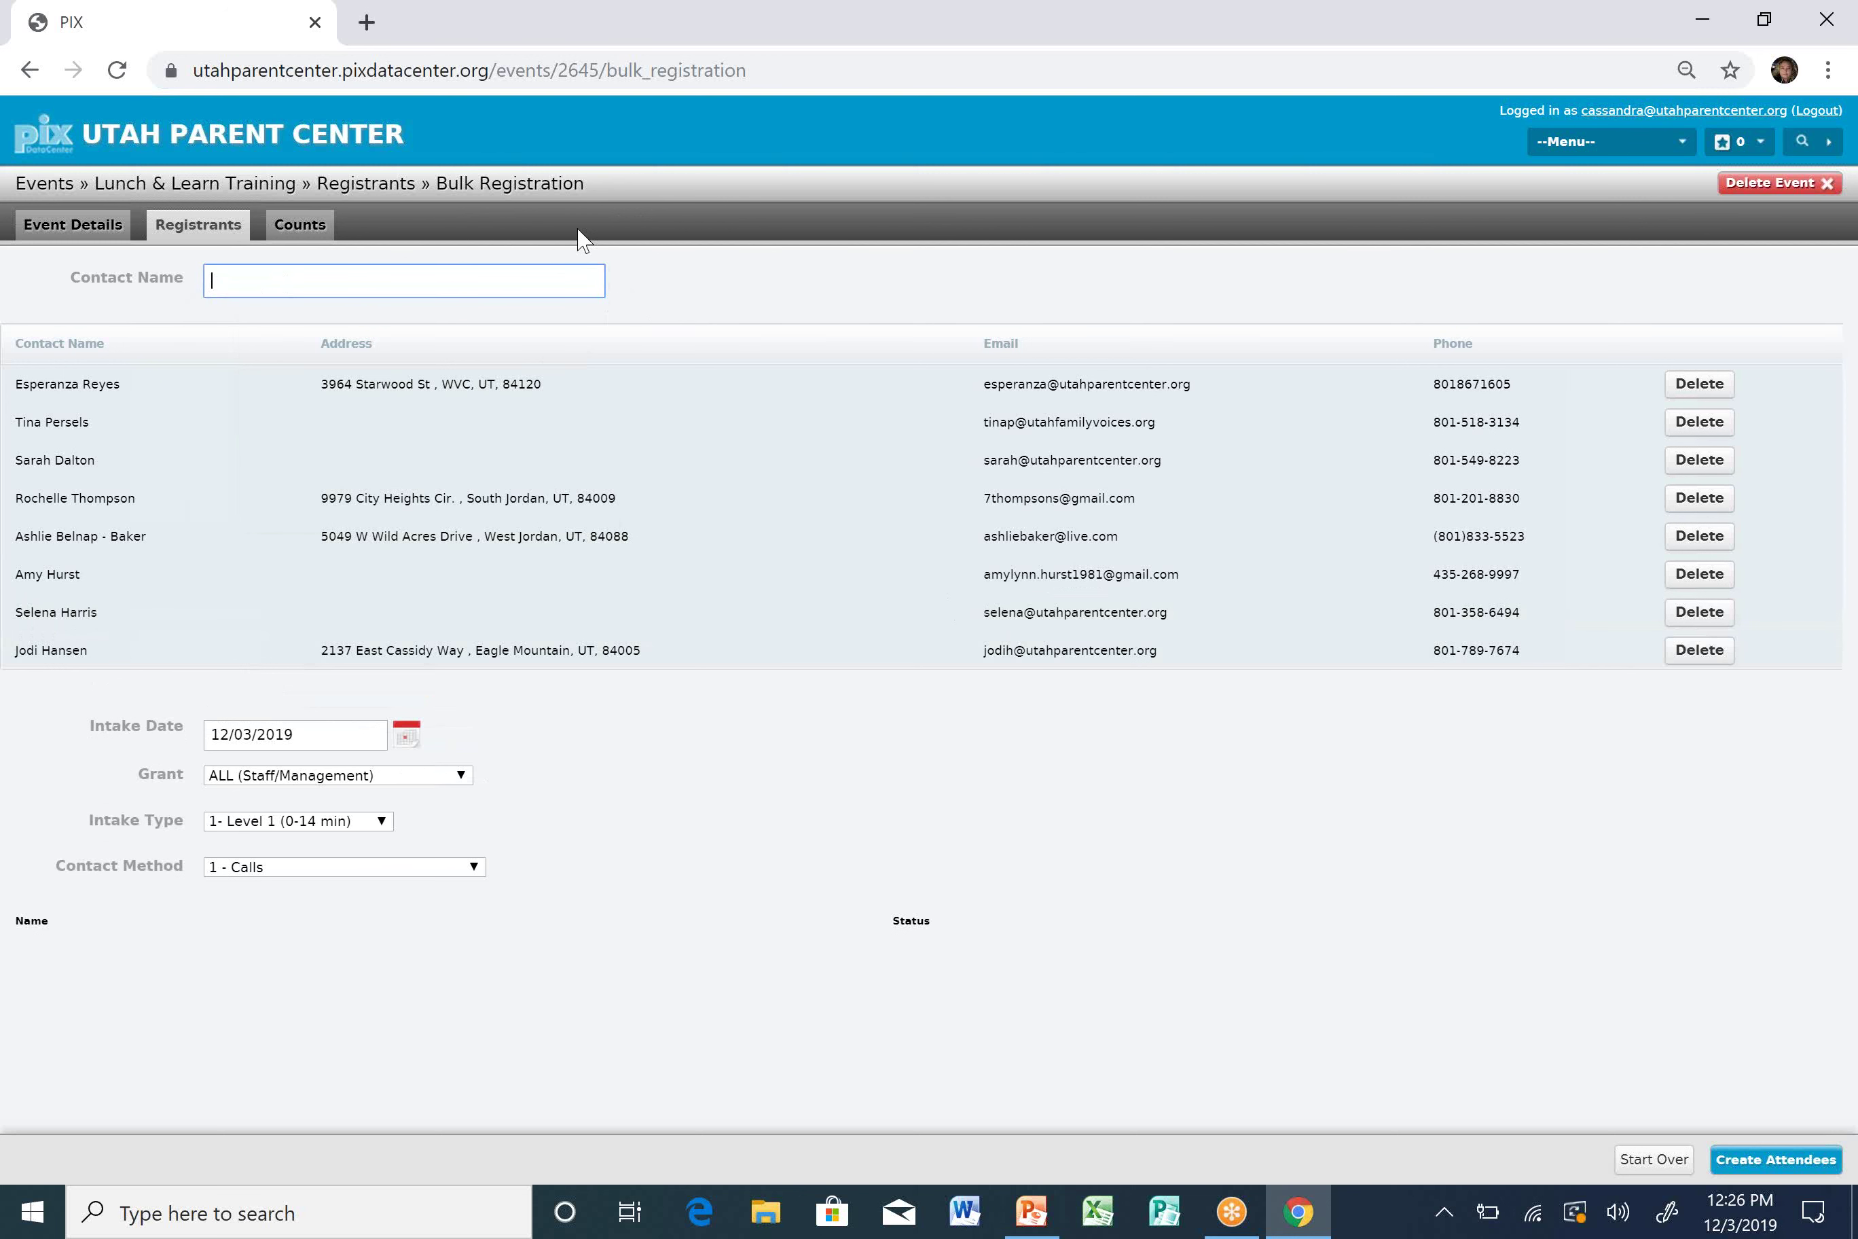
Add another staff member, then delete a wrongly added registrant and add the correct contact.
click(489, 281)
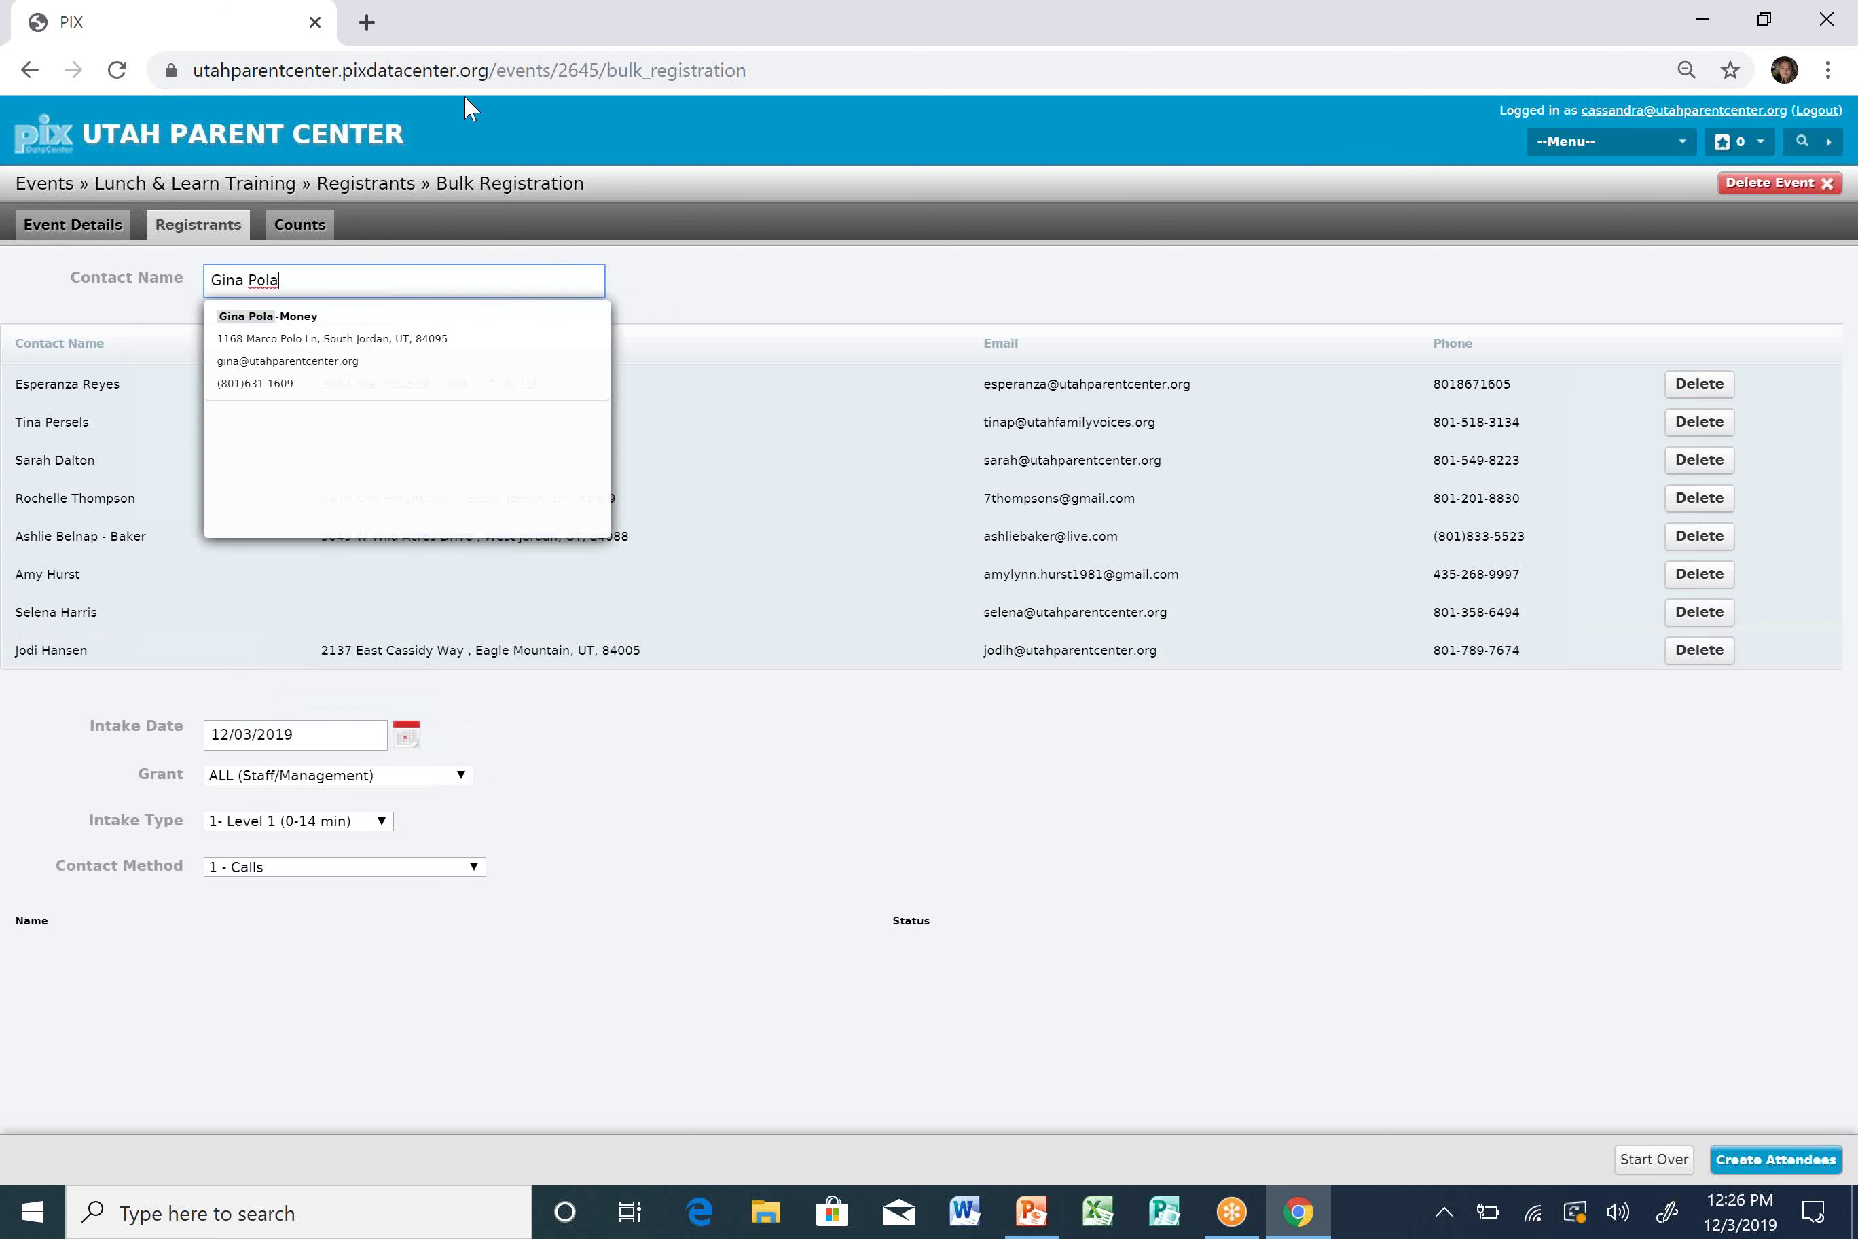
click(445, 365)
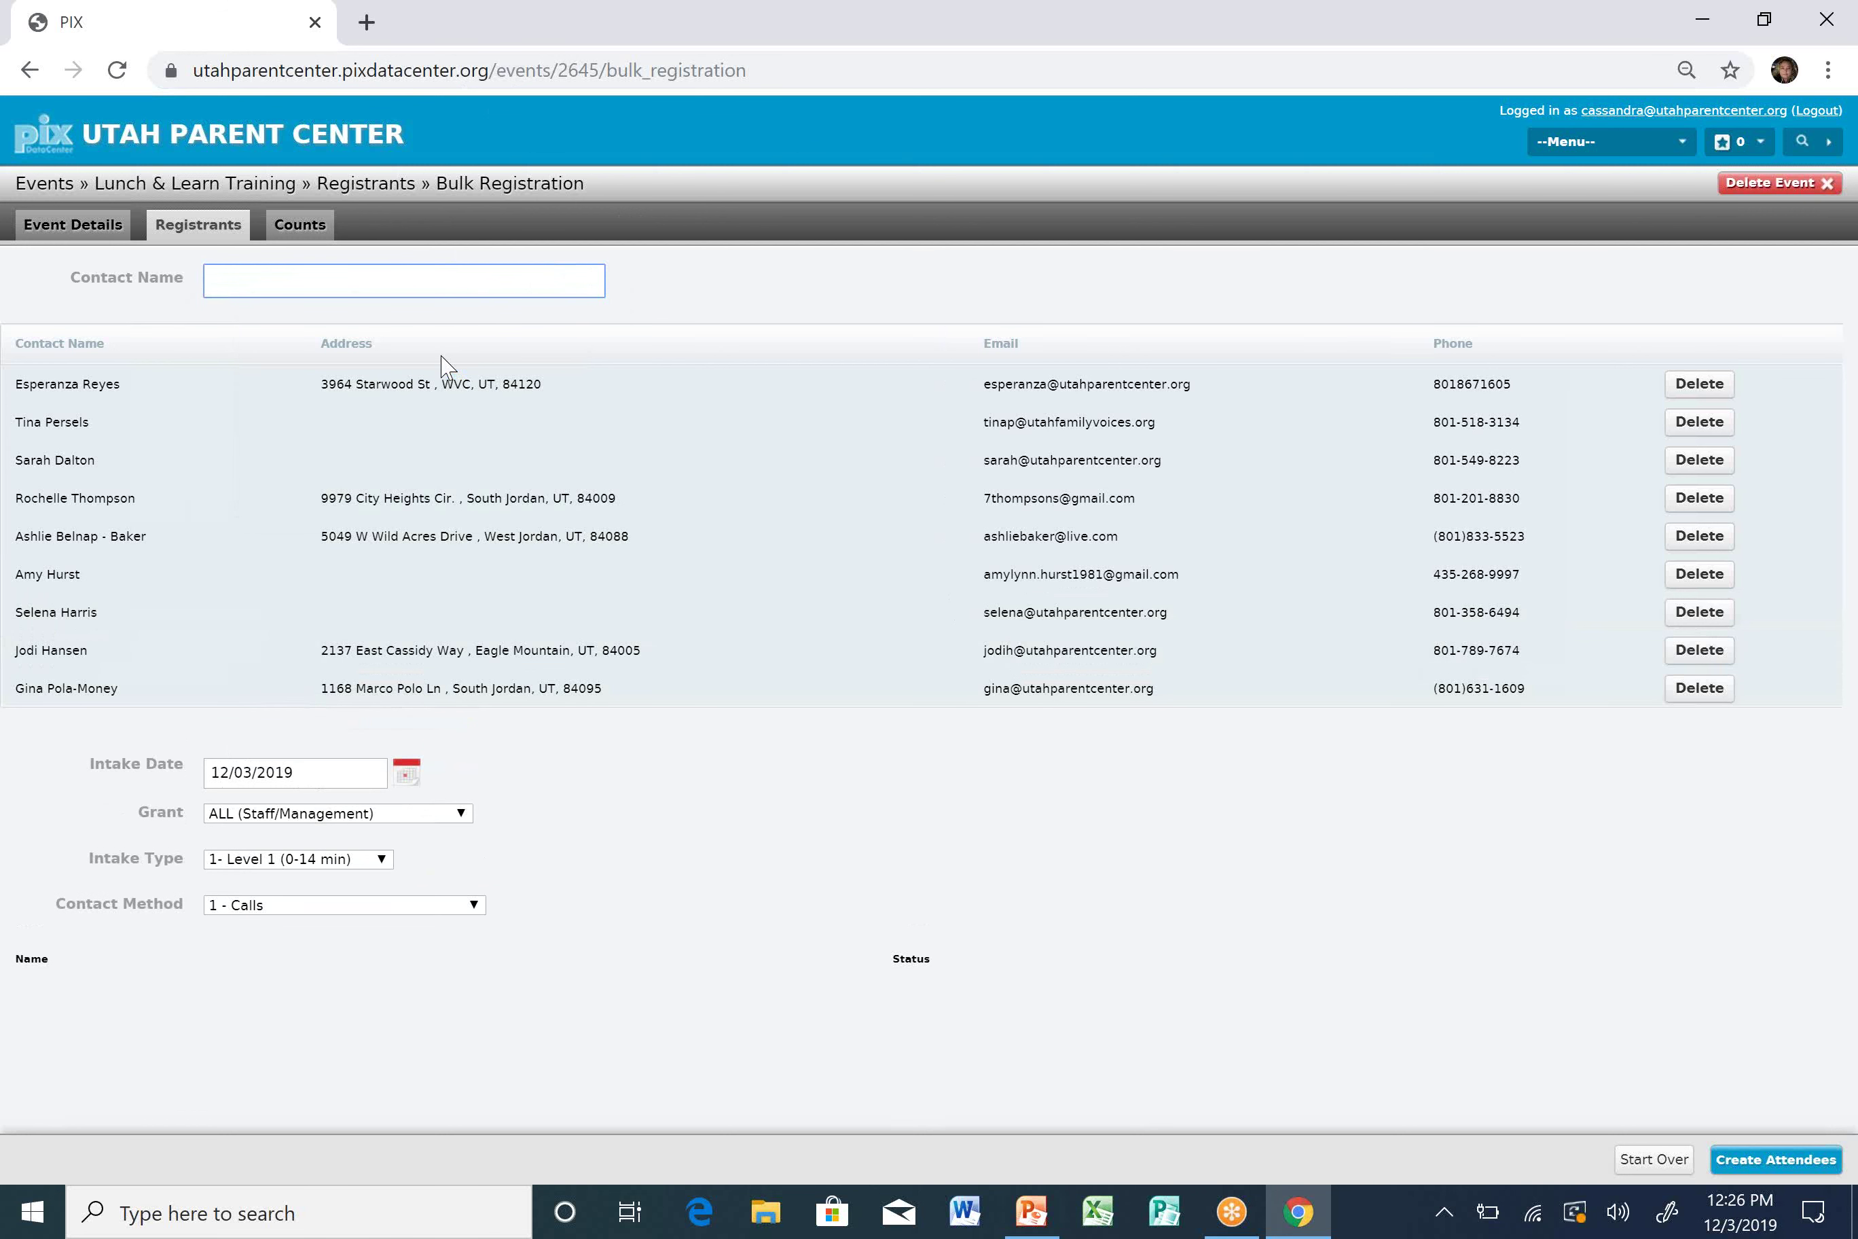
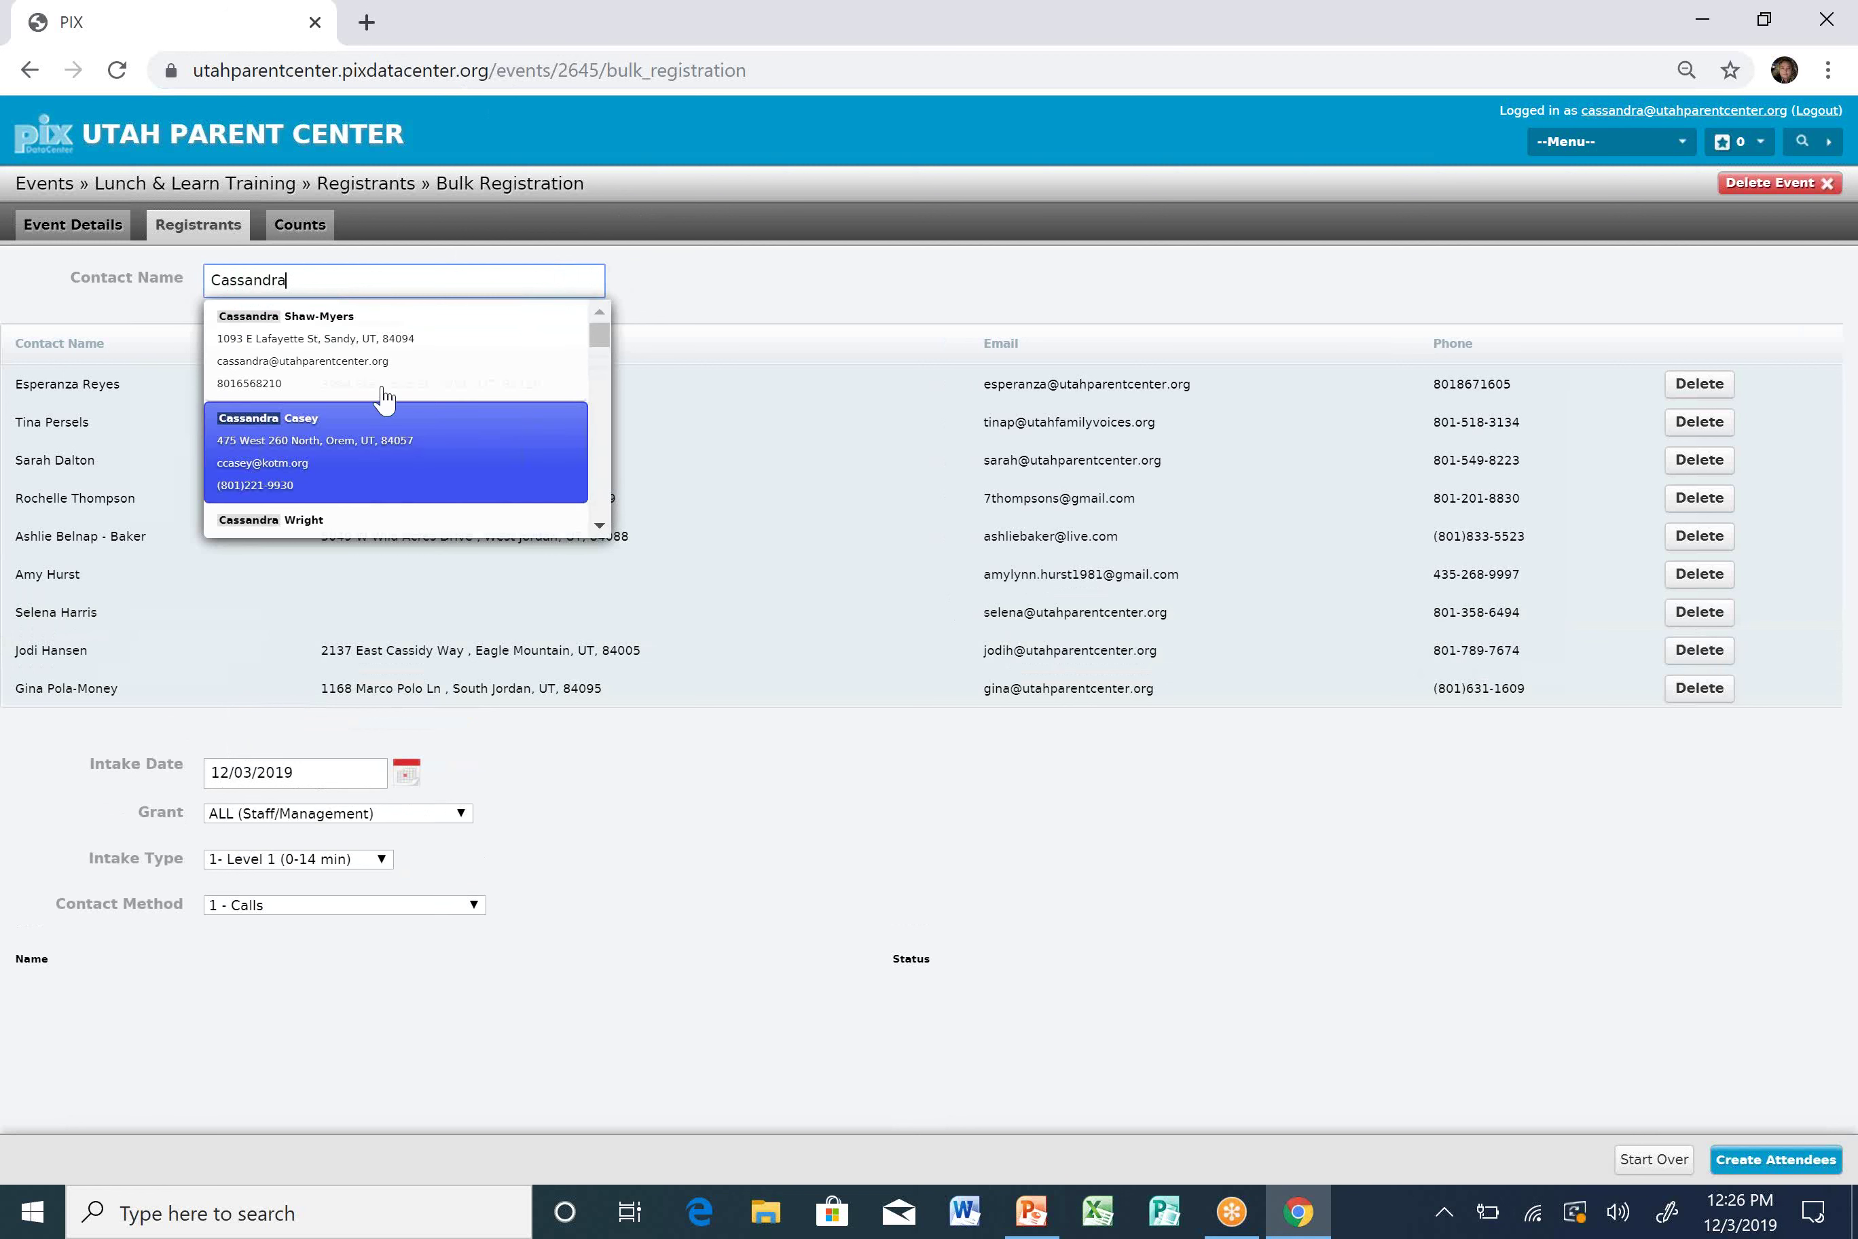
click(372, 426)
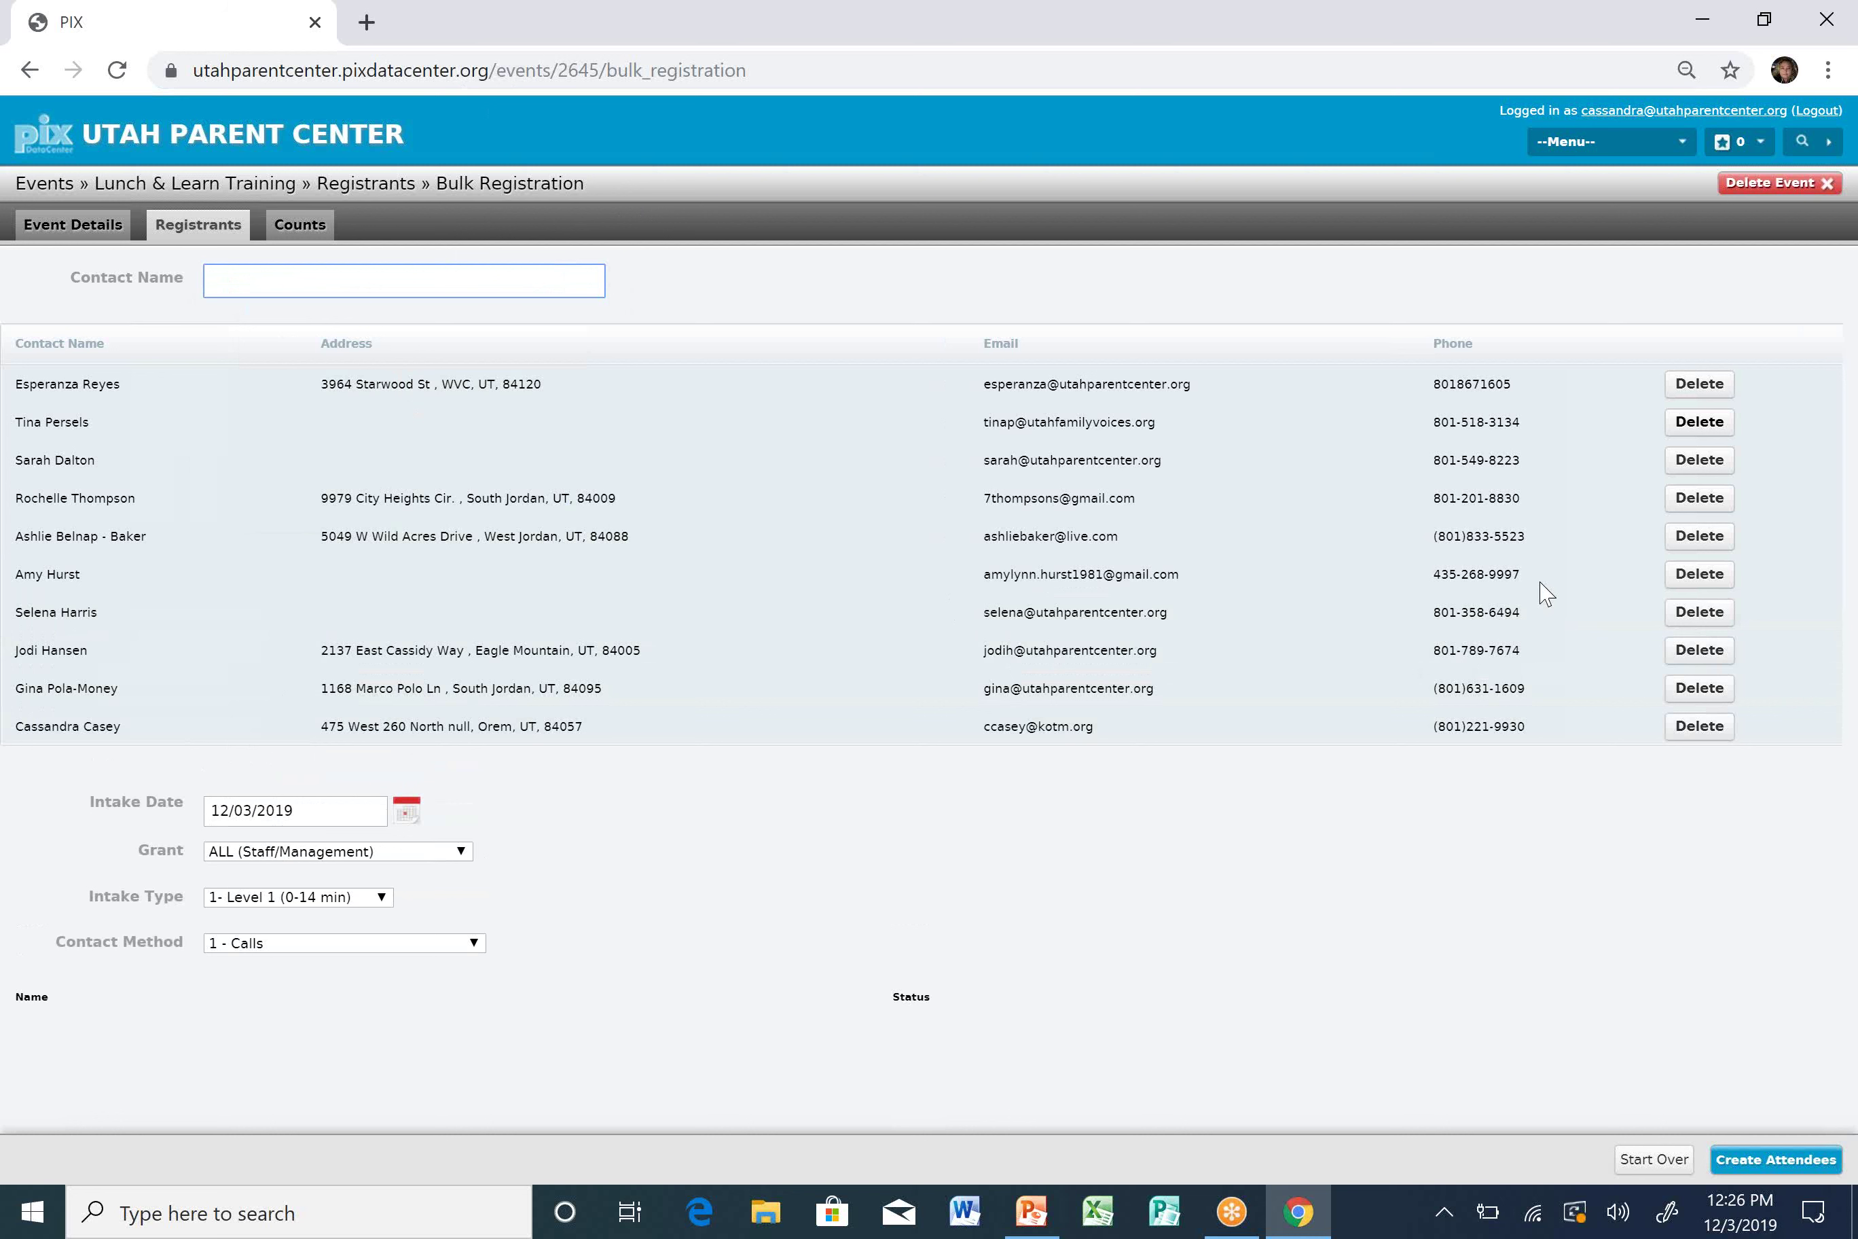
click(1708, 743)
click(538, 288)
text(Cassandra)
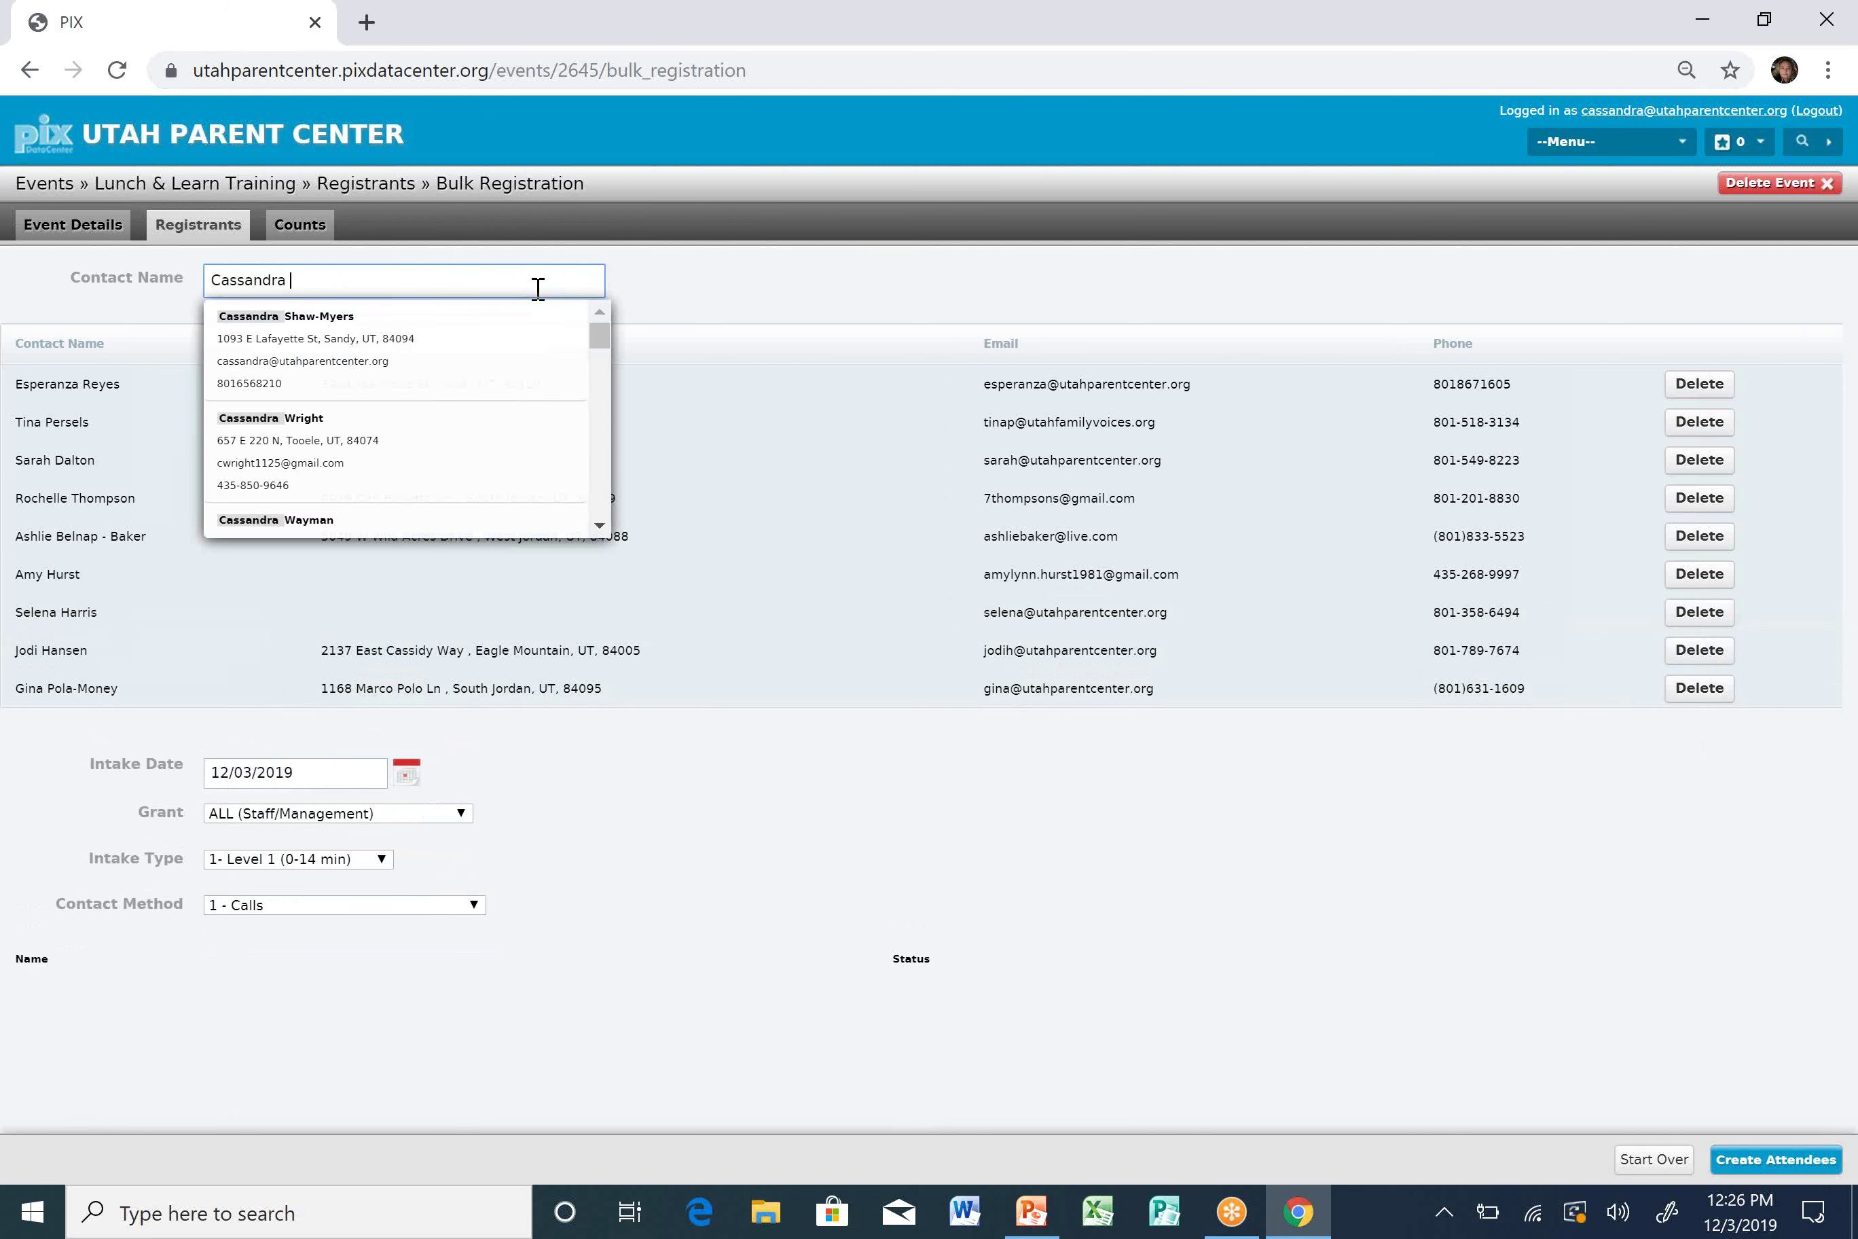
click(452, 363)
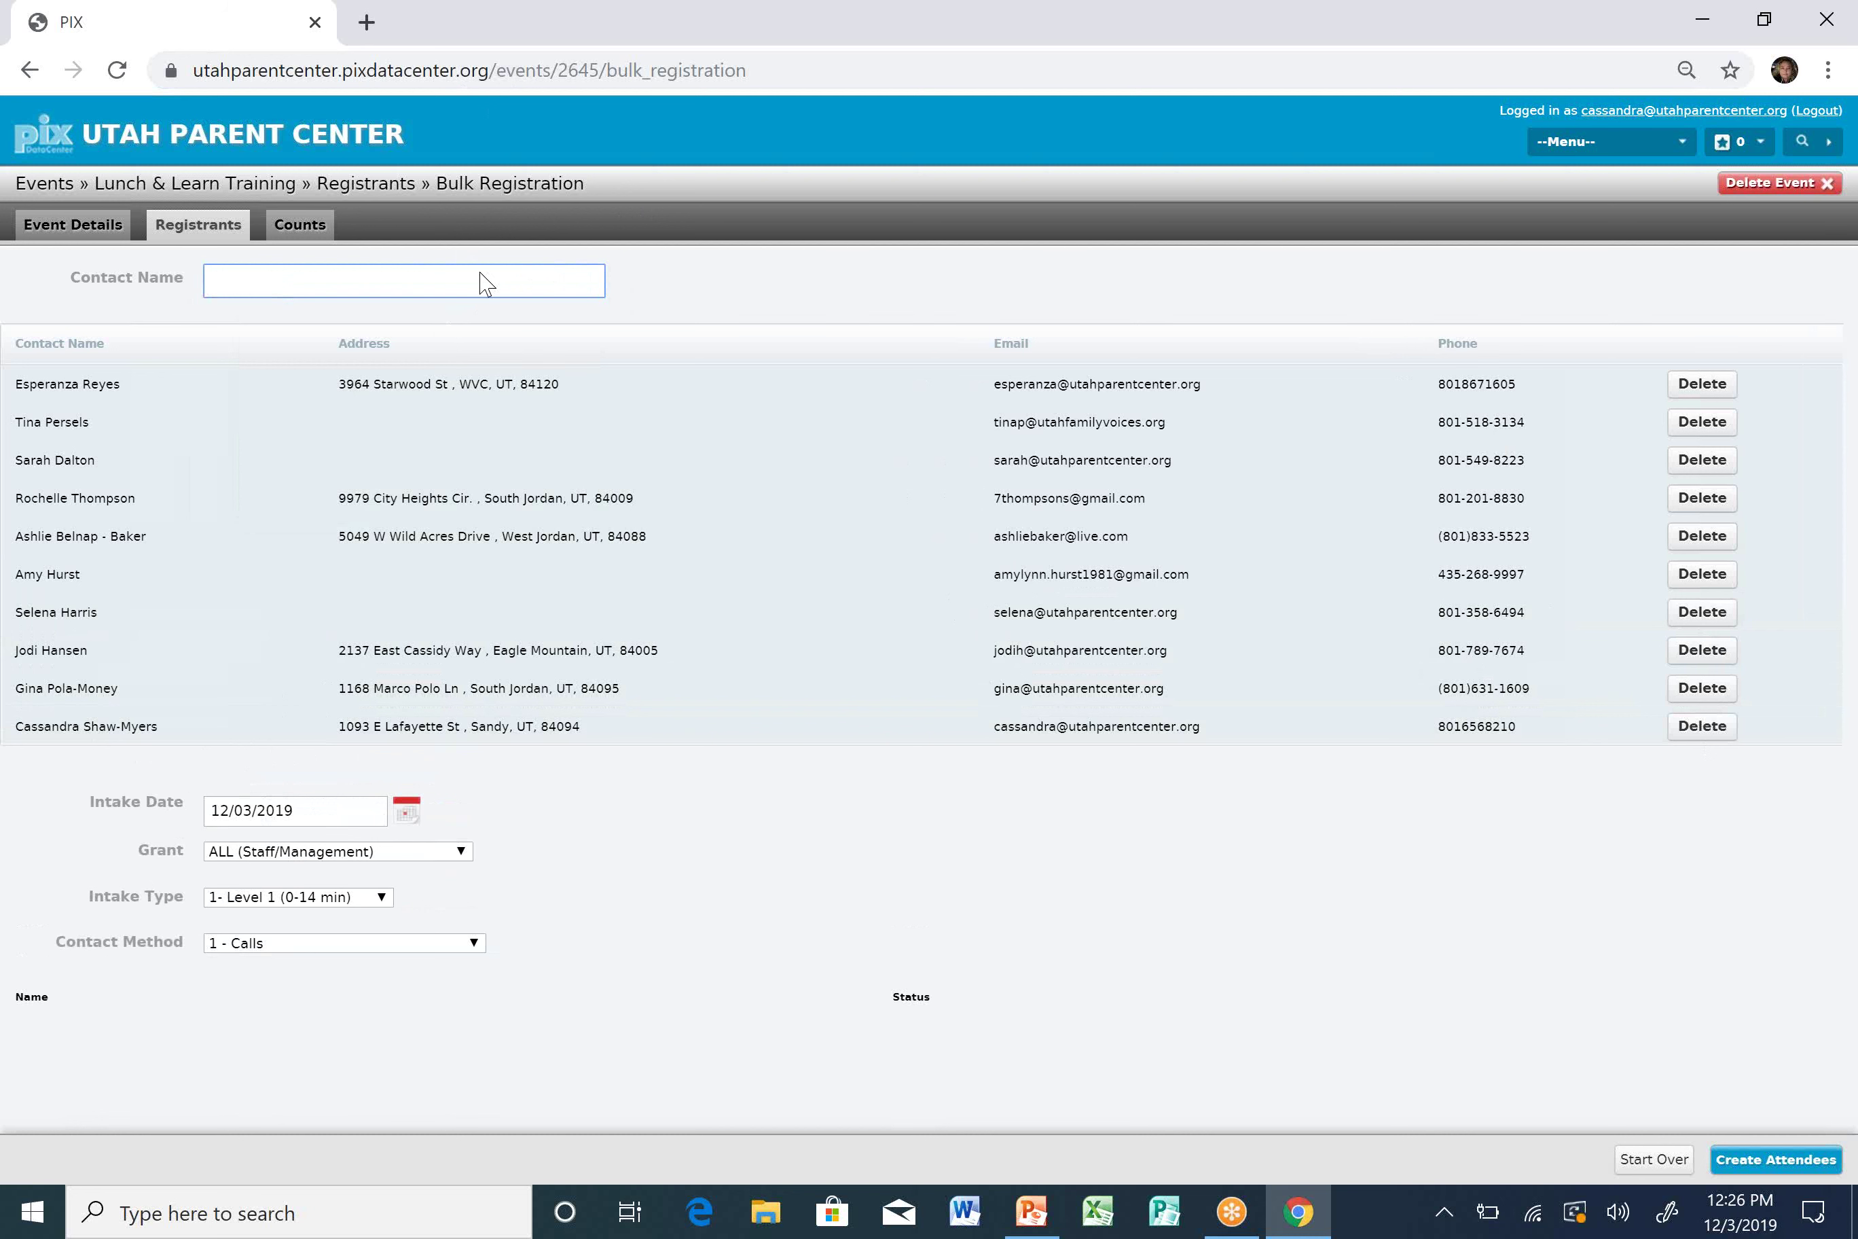
Correct a mistyped staff name and add the first matching contact.
text(Aleis)
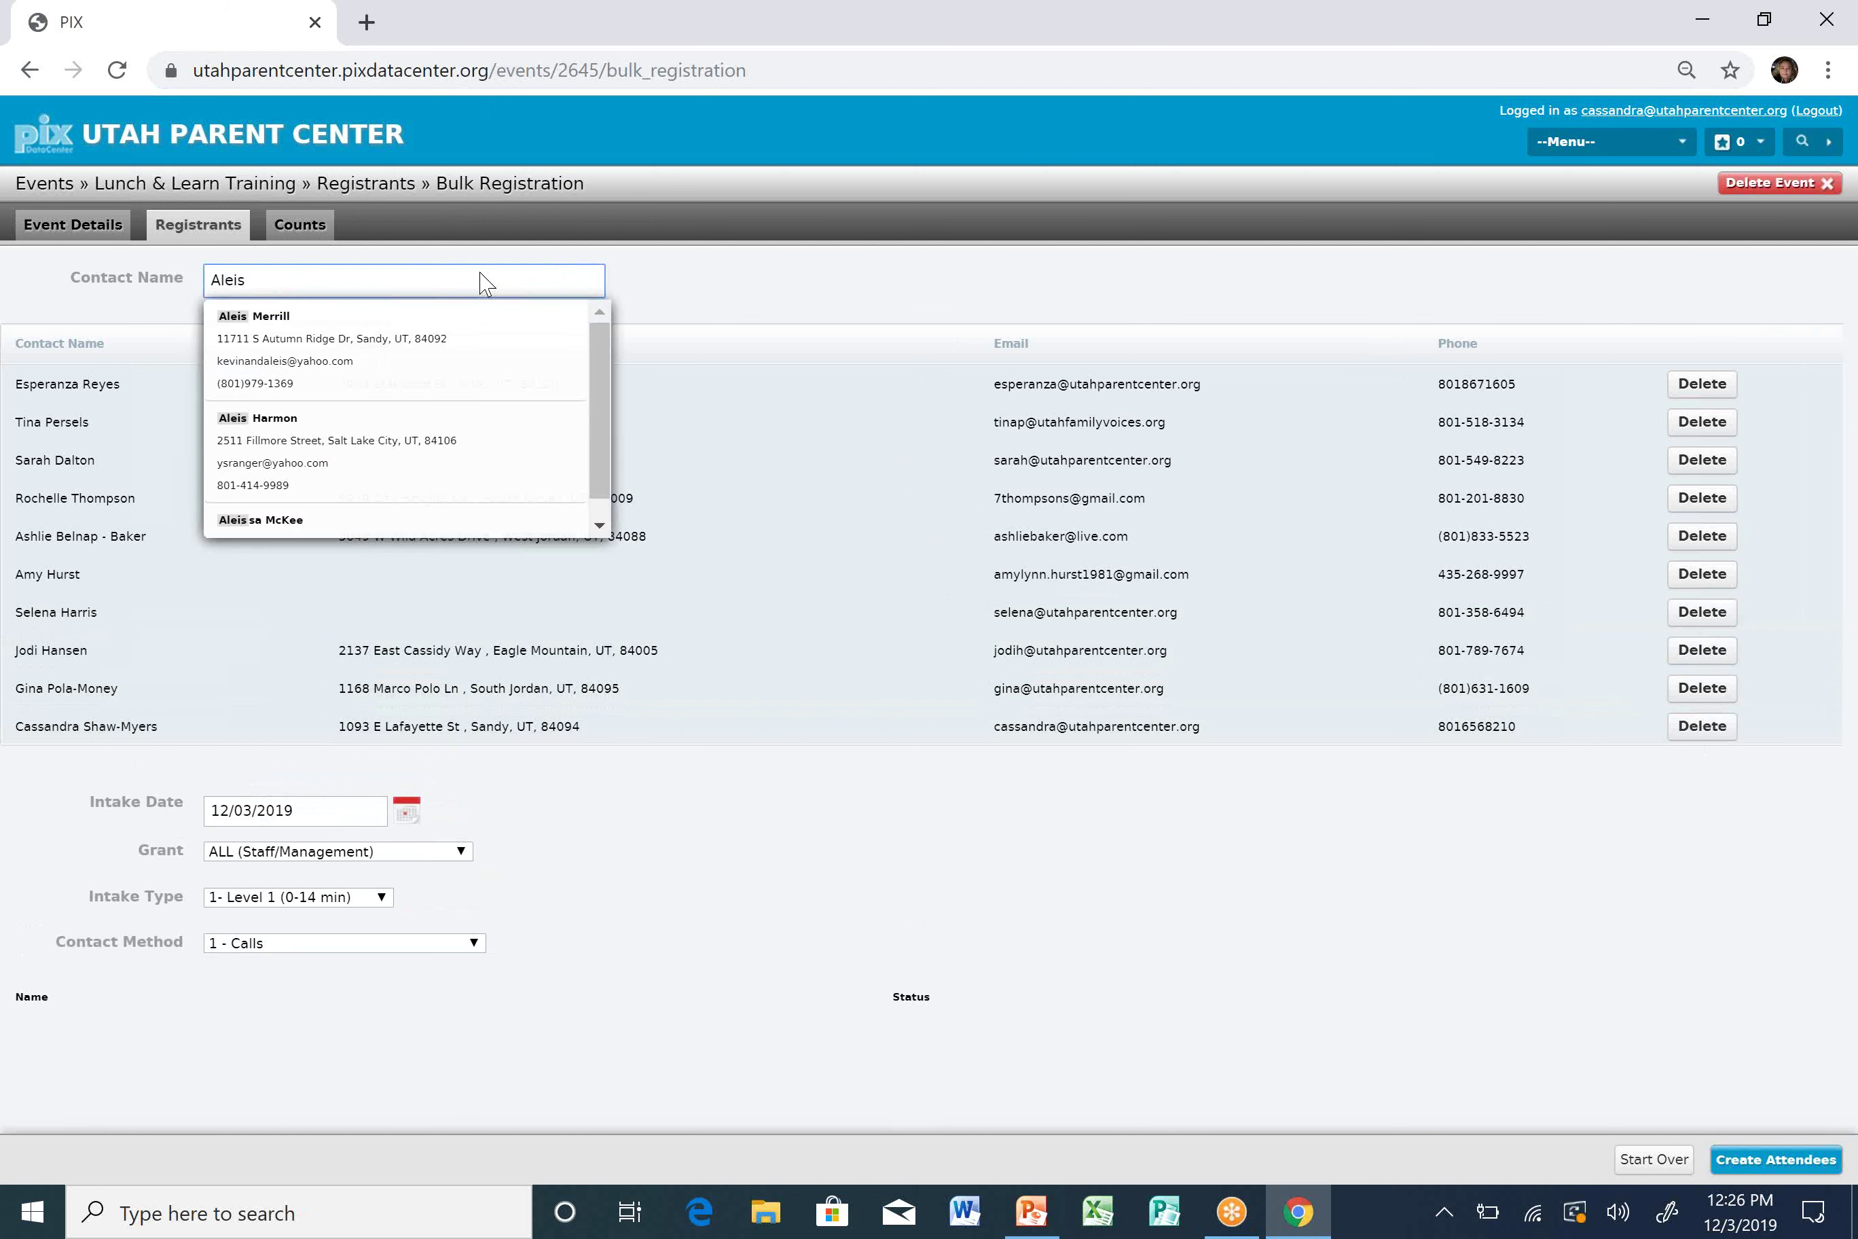
key(Escape)
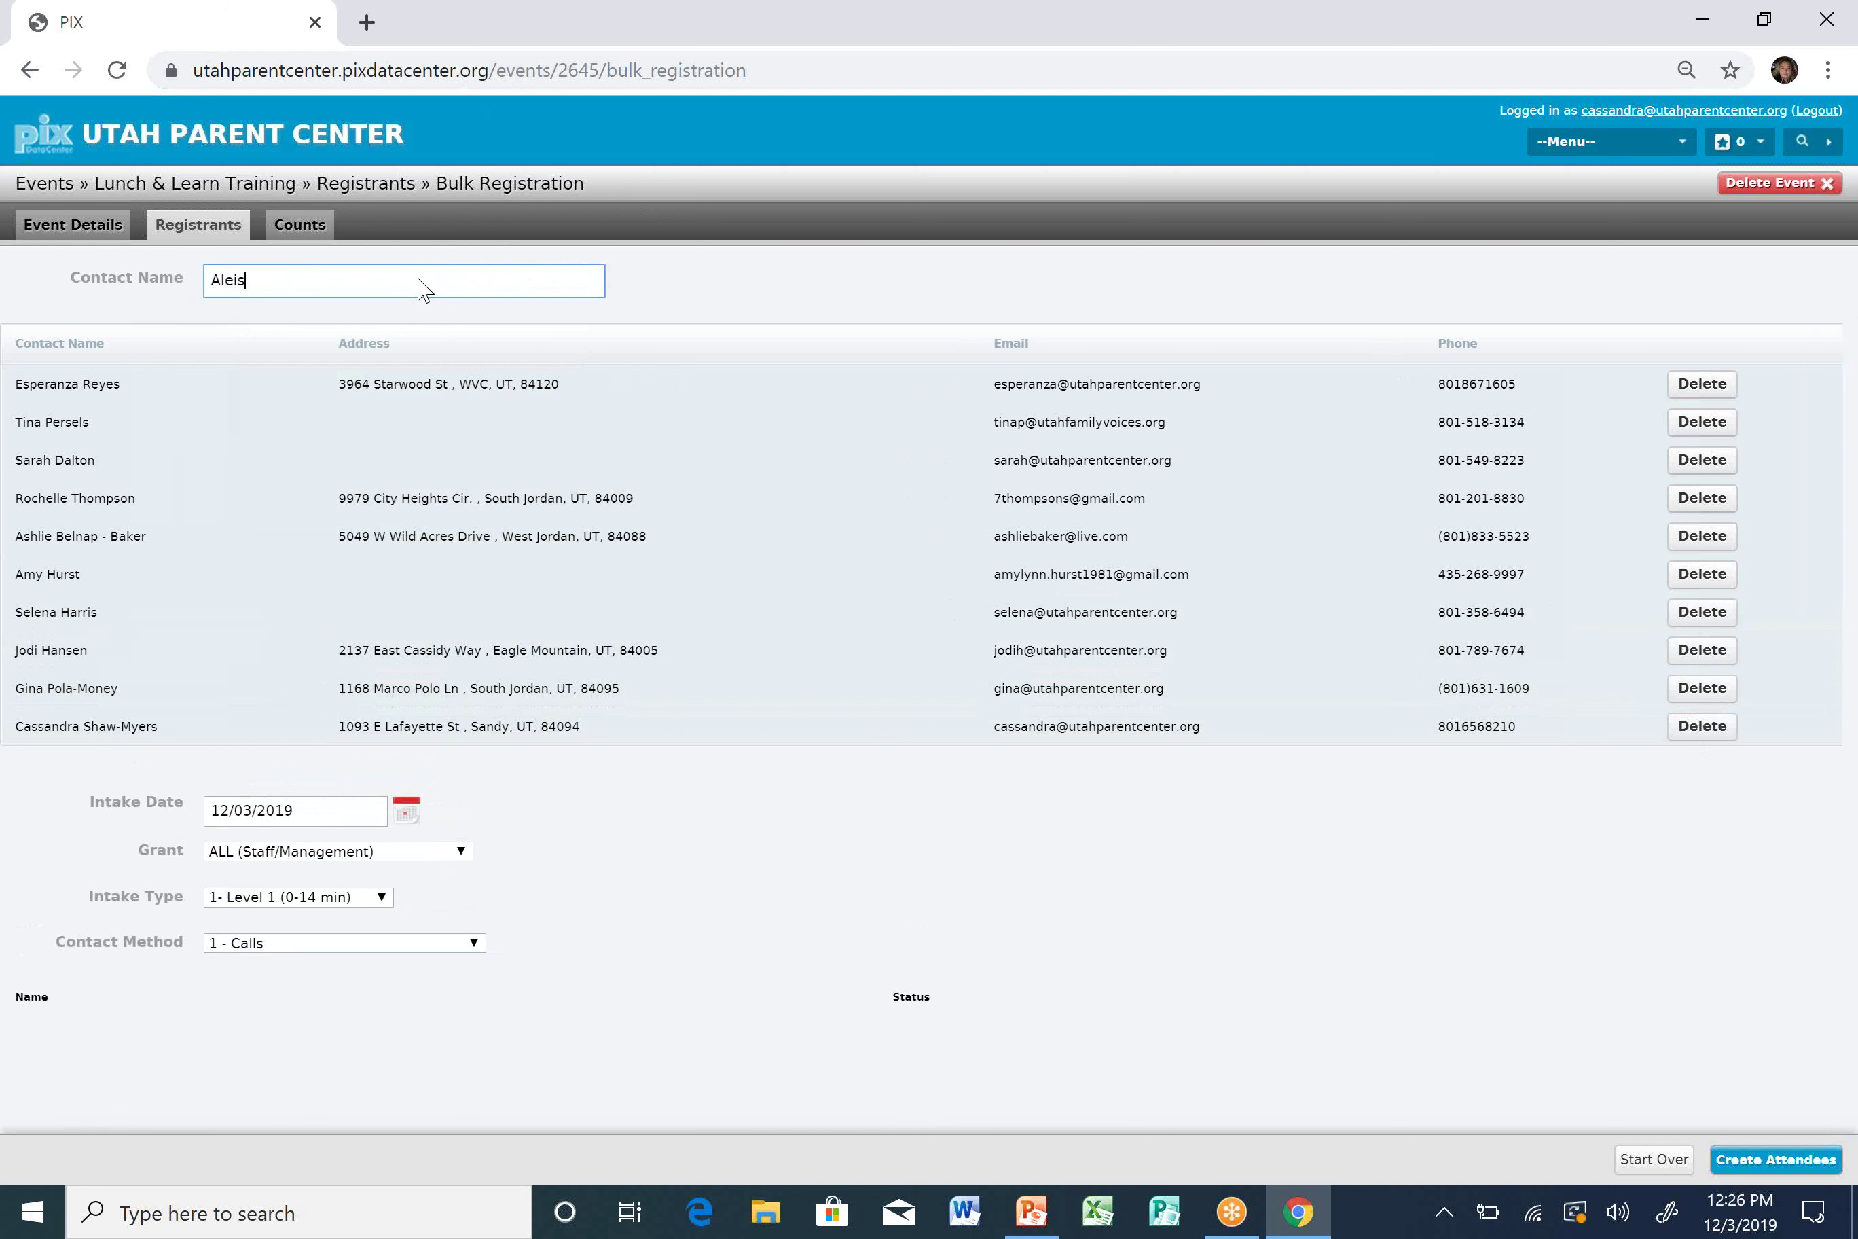
key(BackSpace)
text(s)
key(Escape)
click(419, 212)
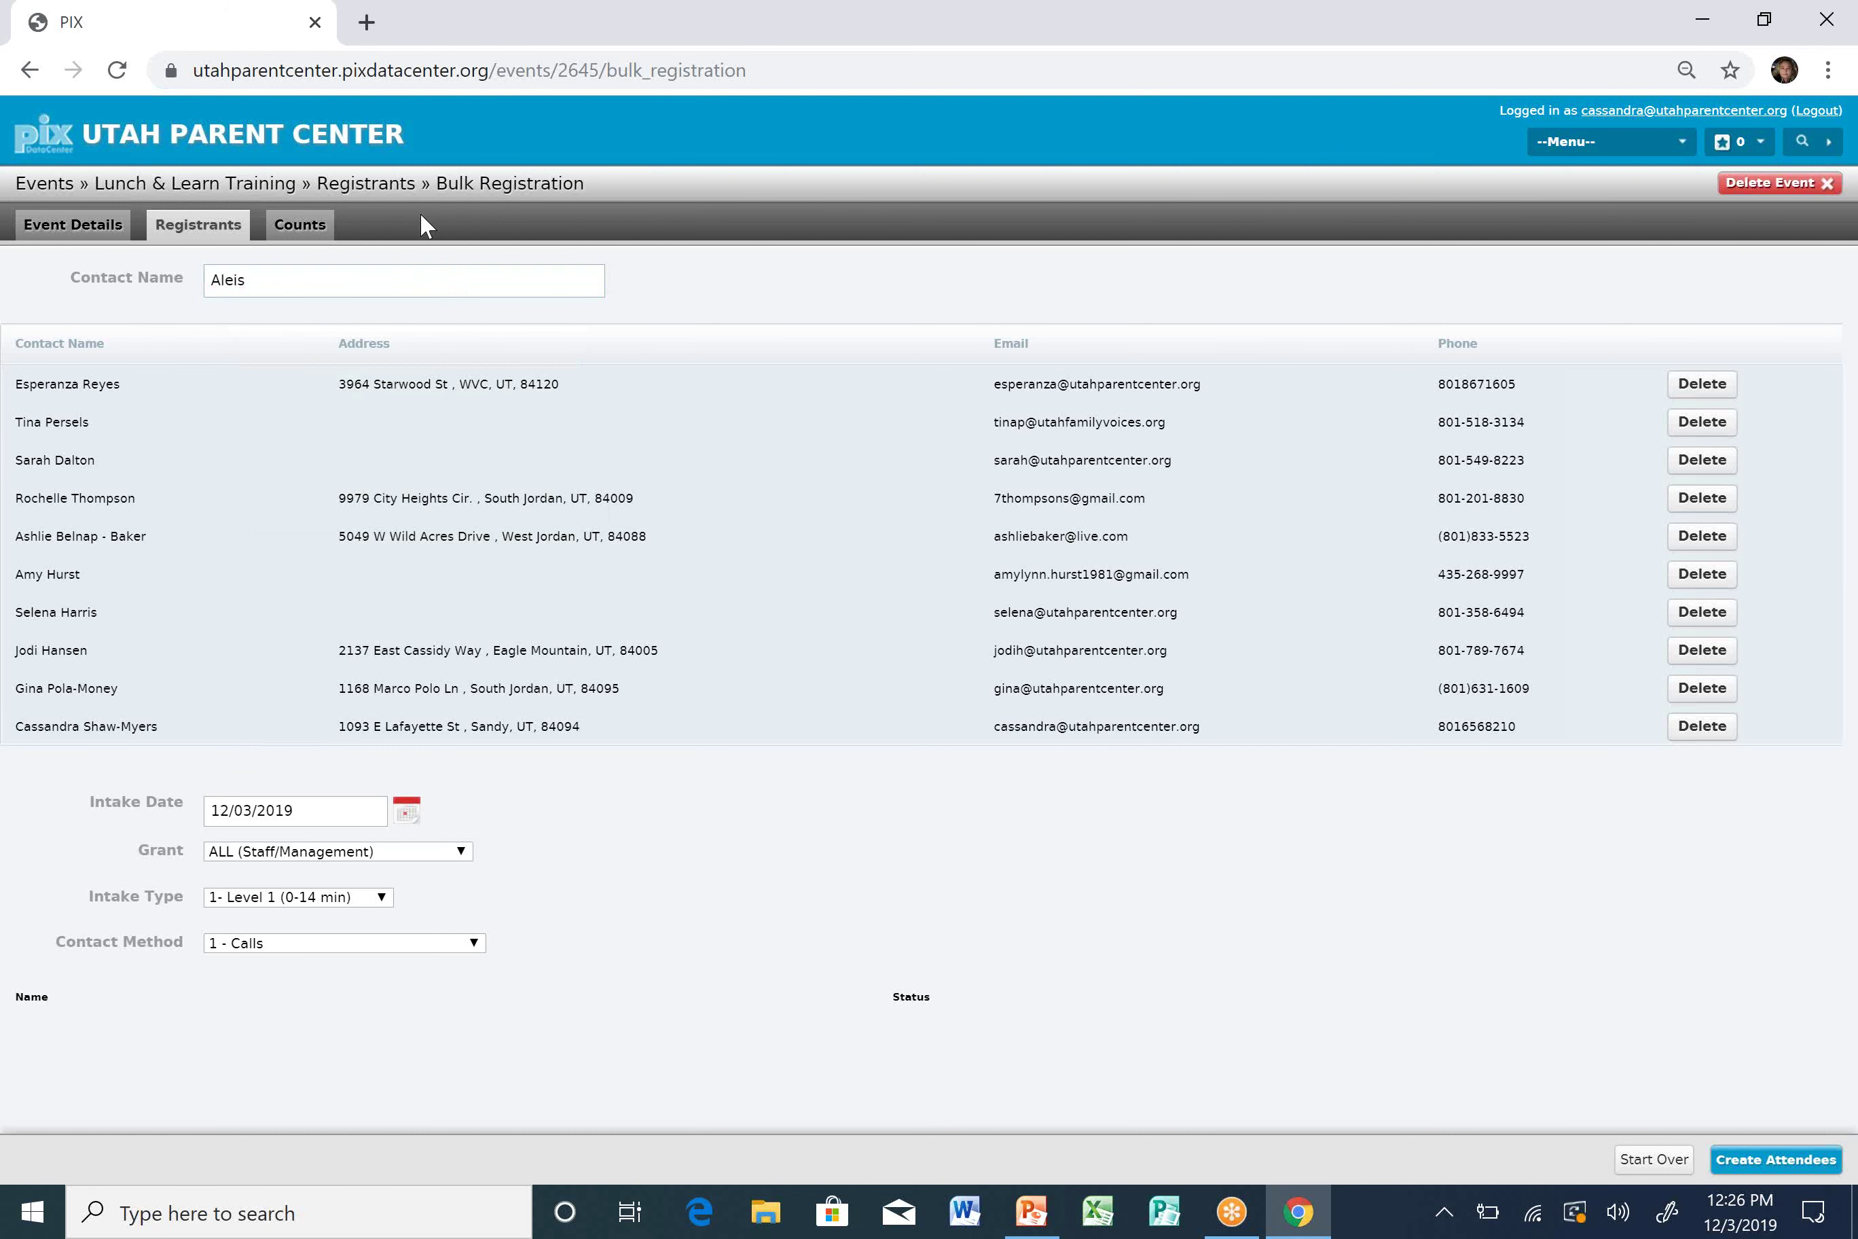
click(394, 276)
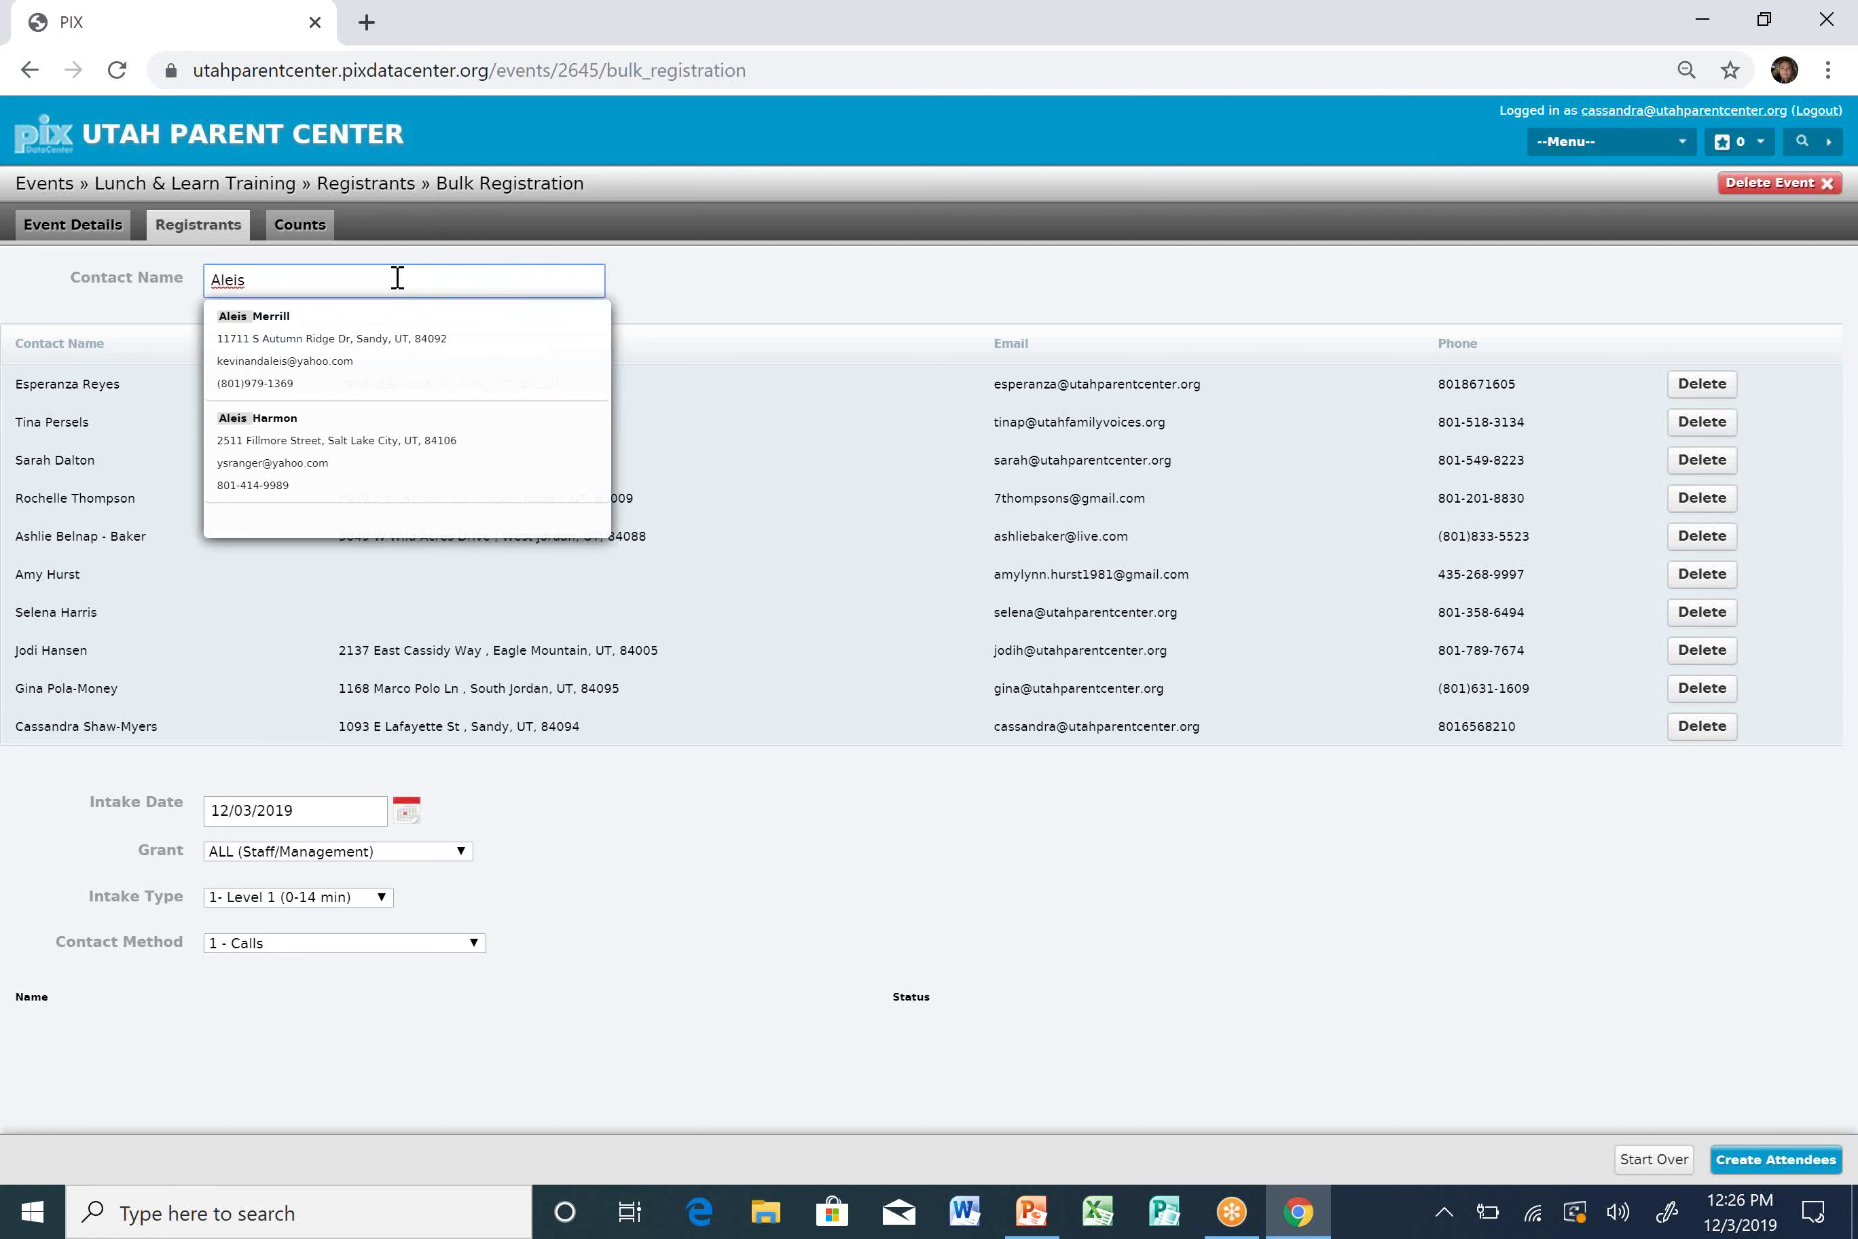
click(370, 378)
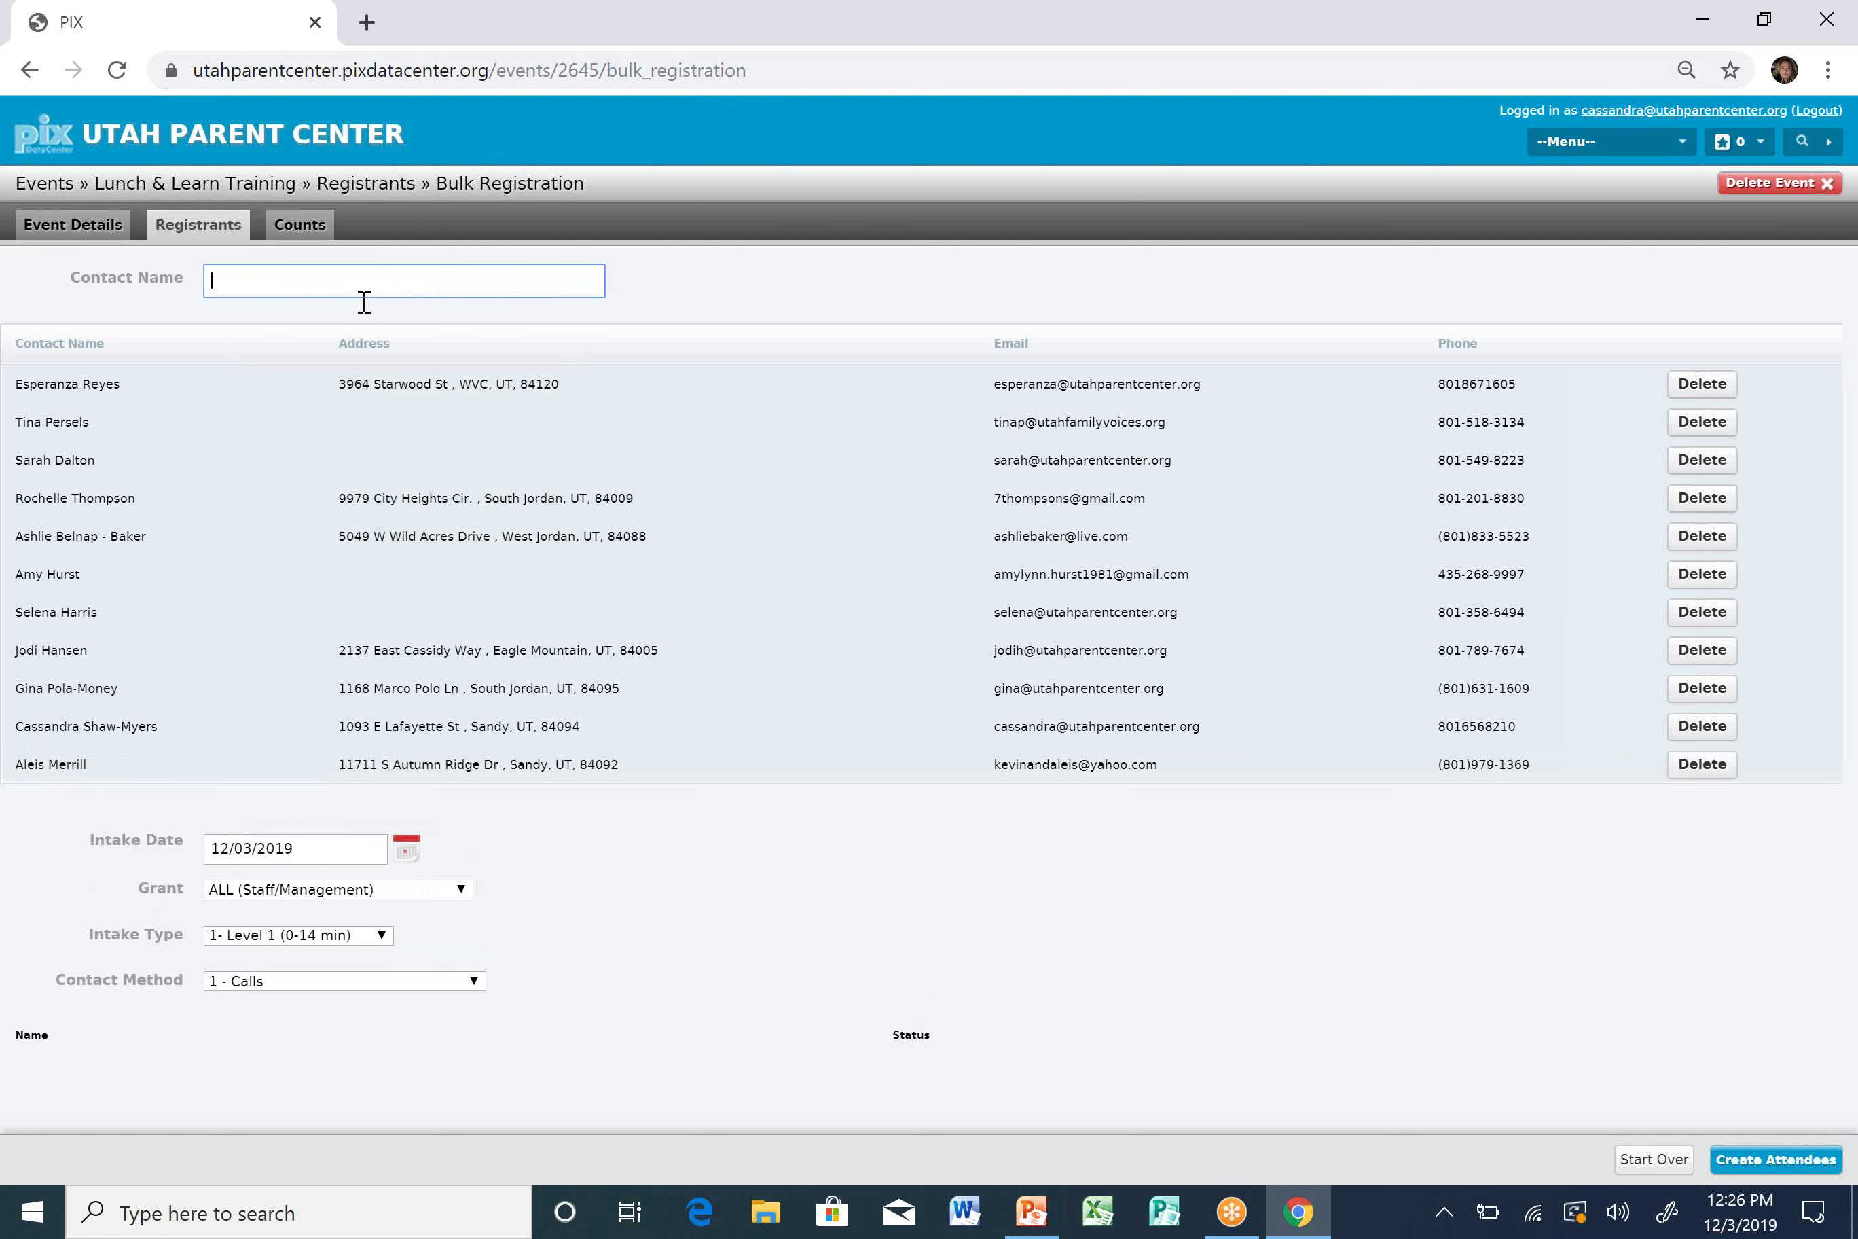
Add two more staff contacts from the name suggestions.
click(361, 366)
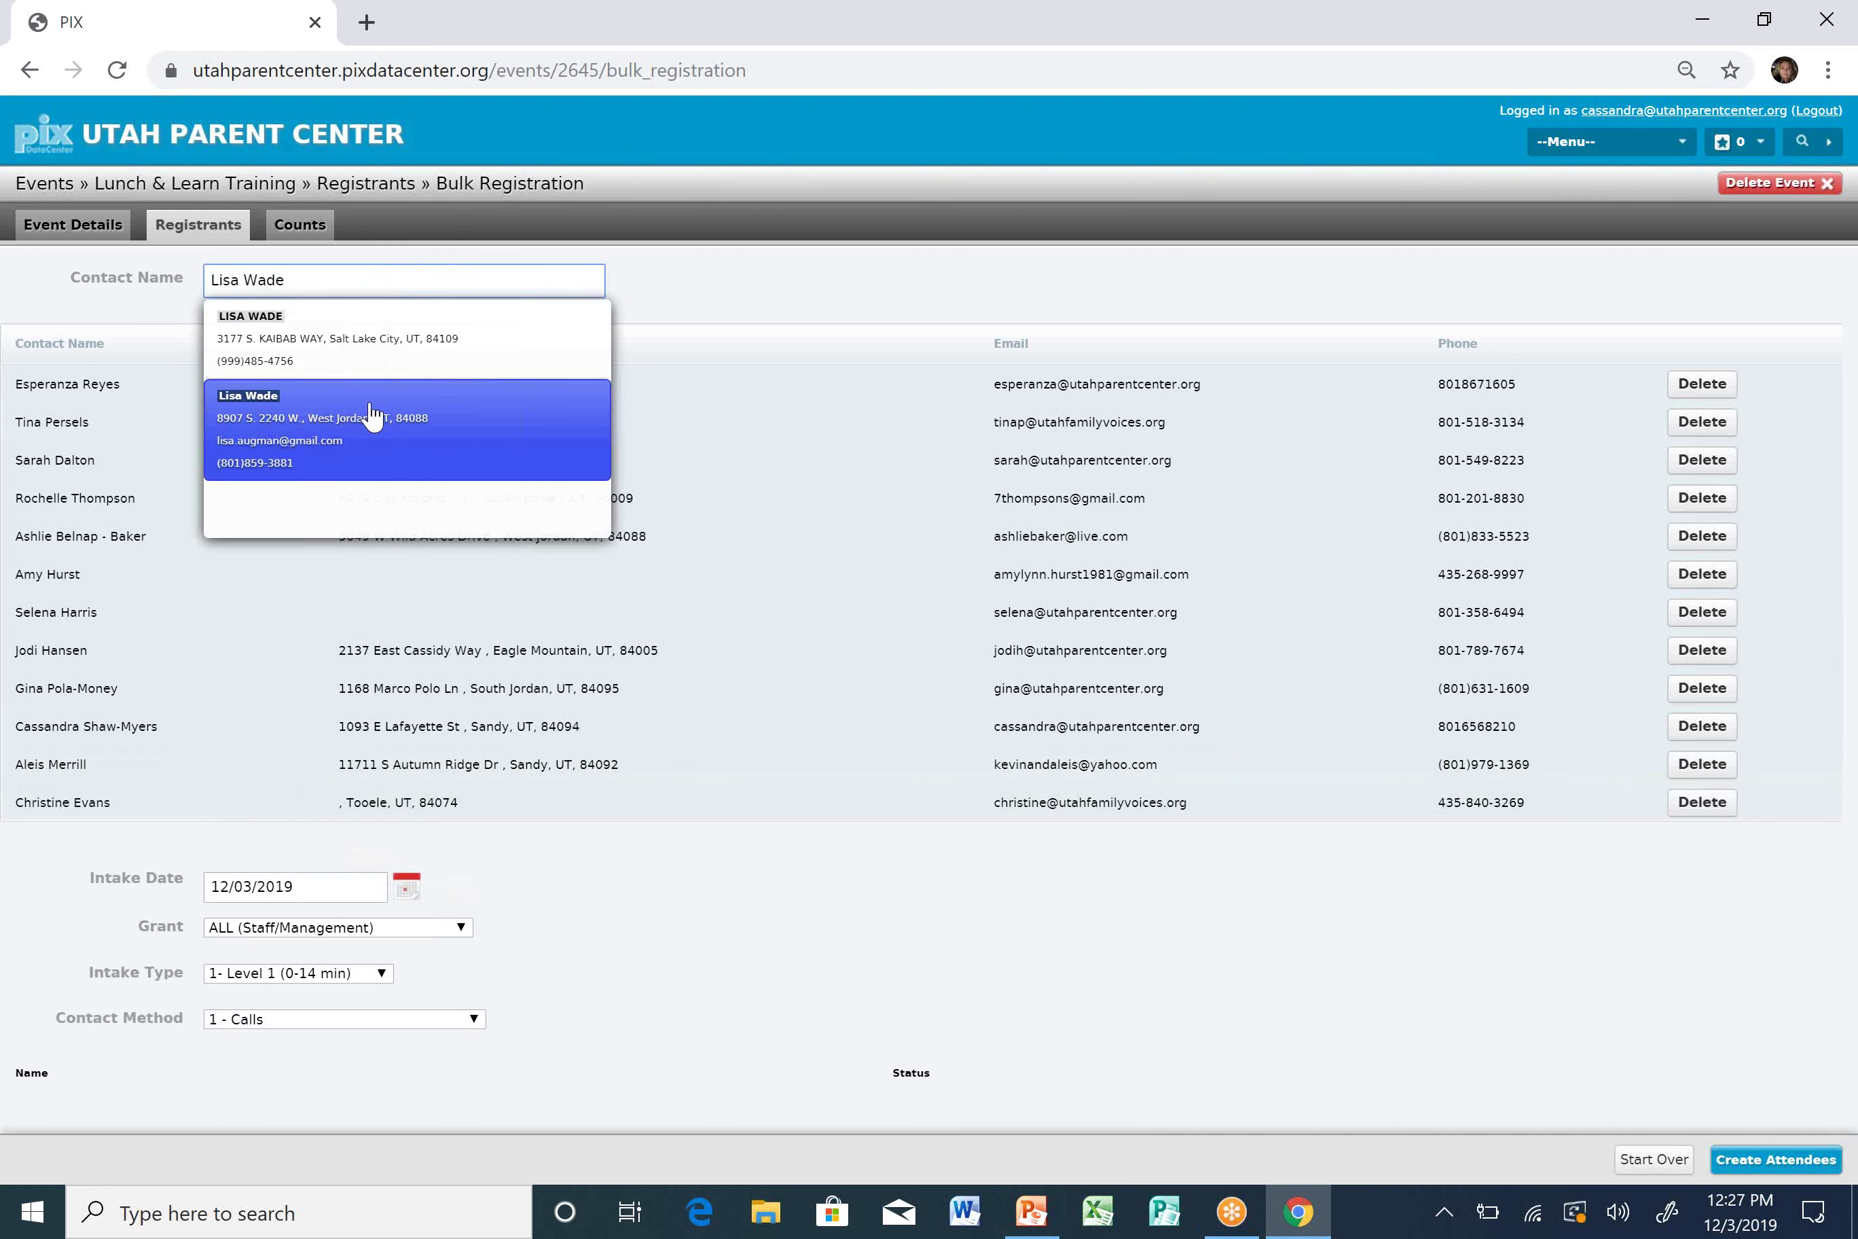
click(373, 440)
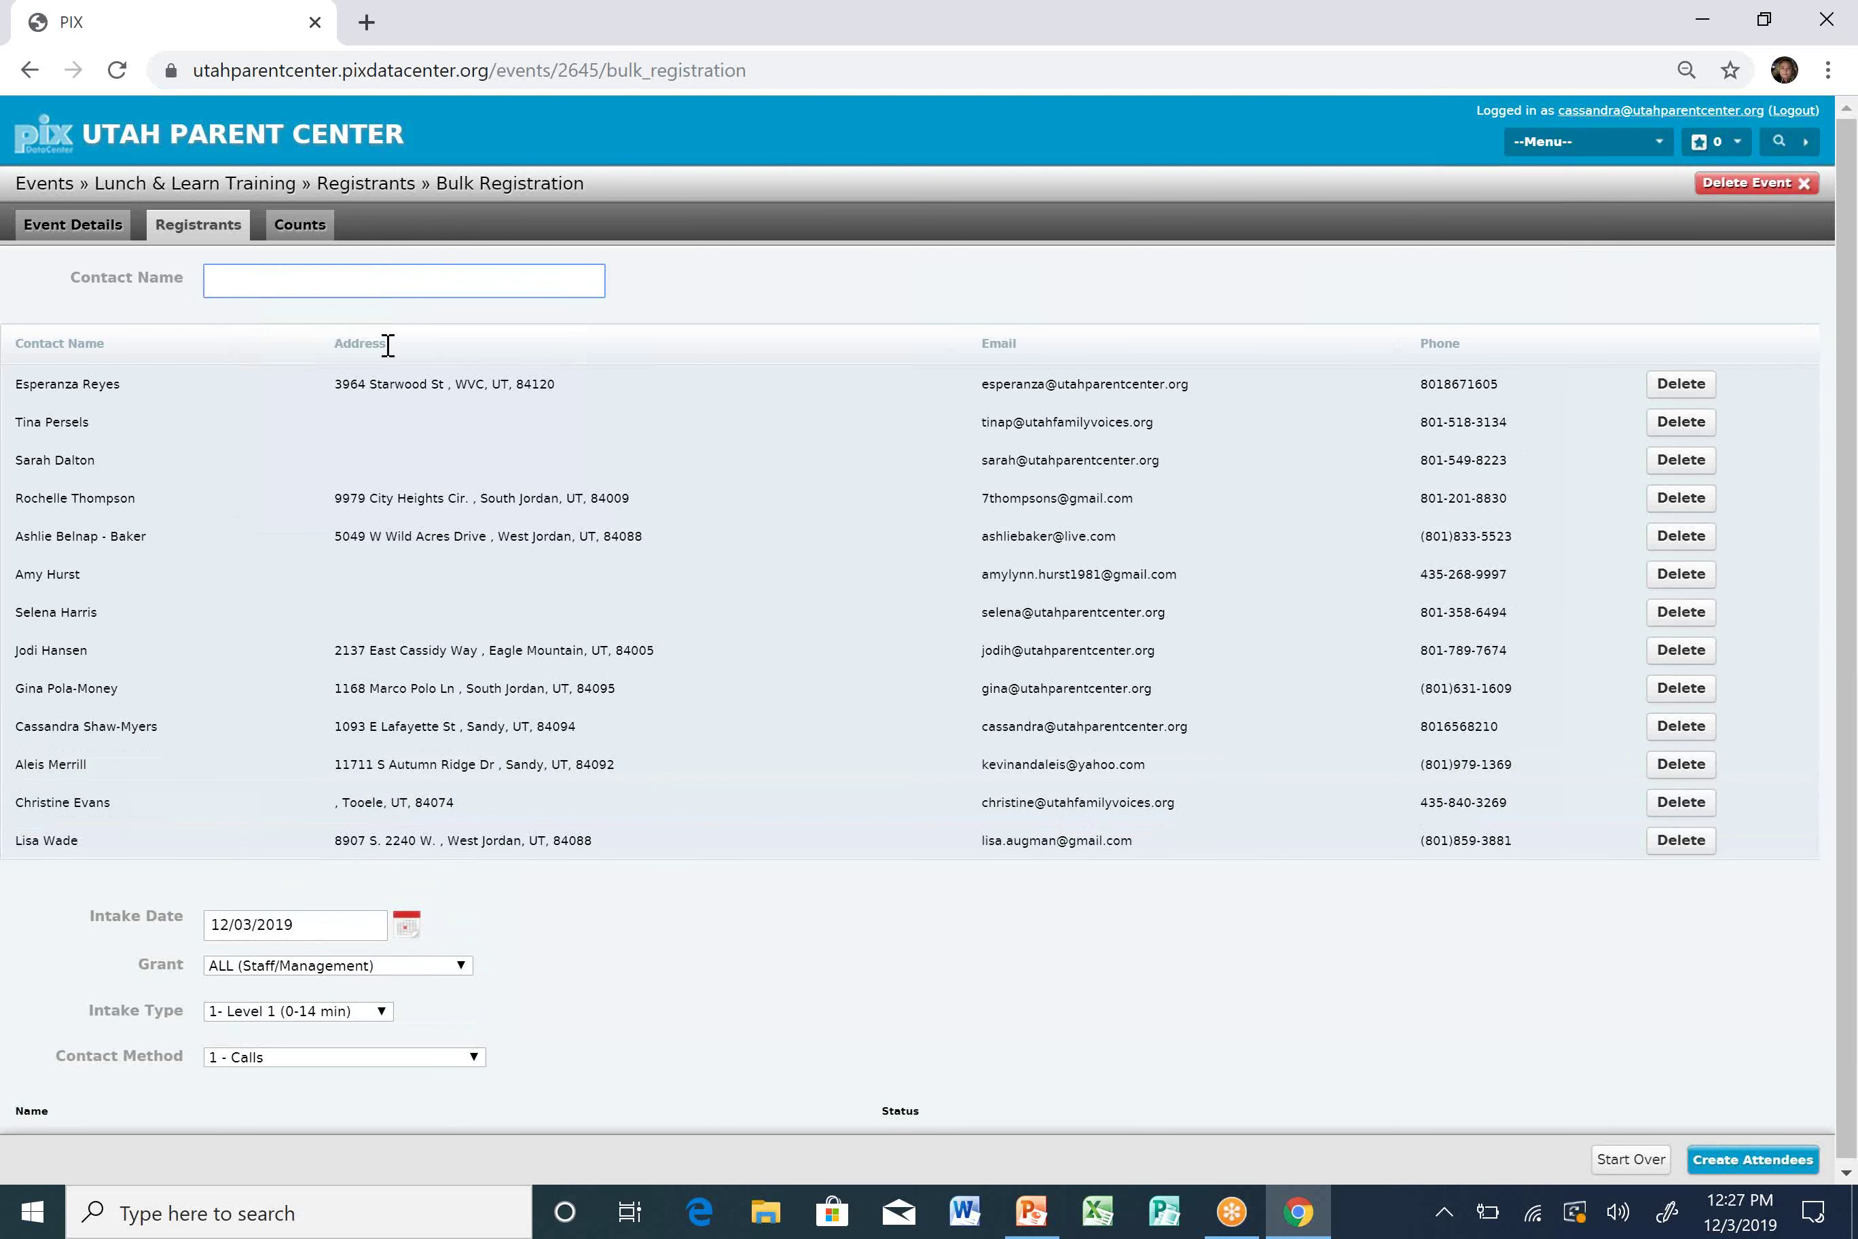
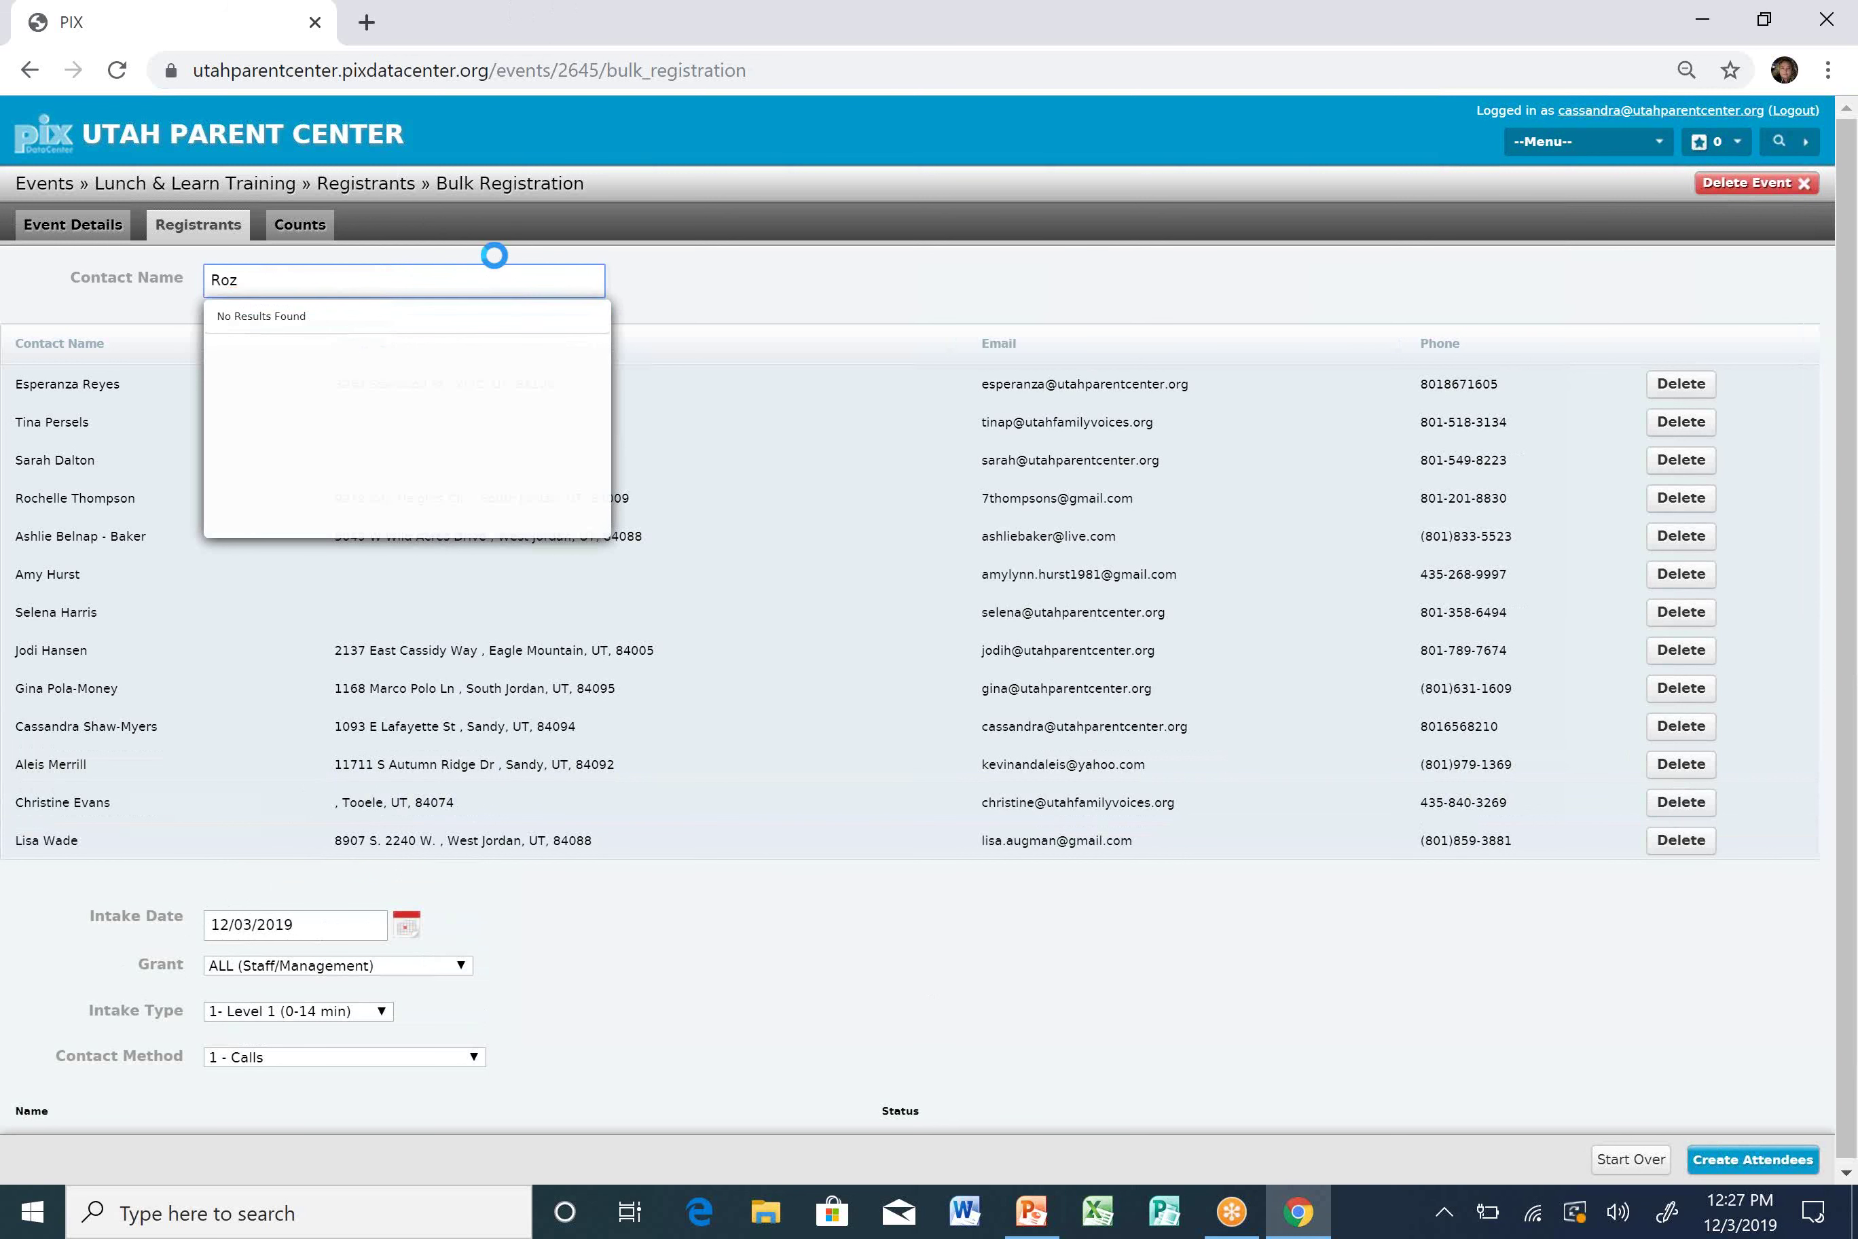
Add three more staff contacts, choosing the work e-mail entry for the second one.
click(465, 344)
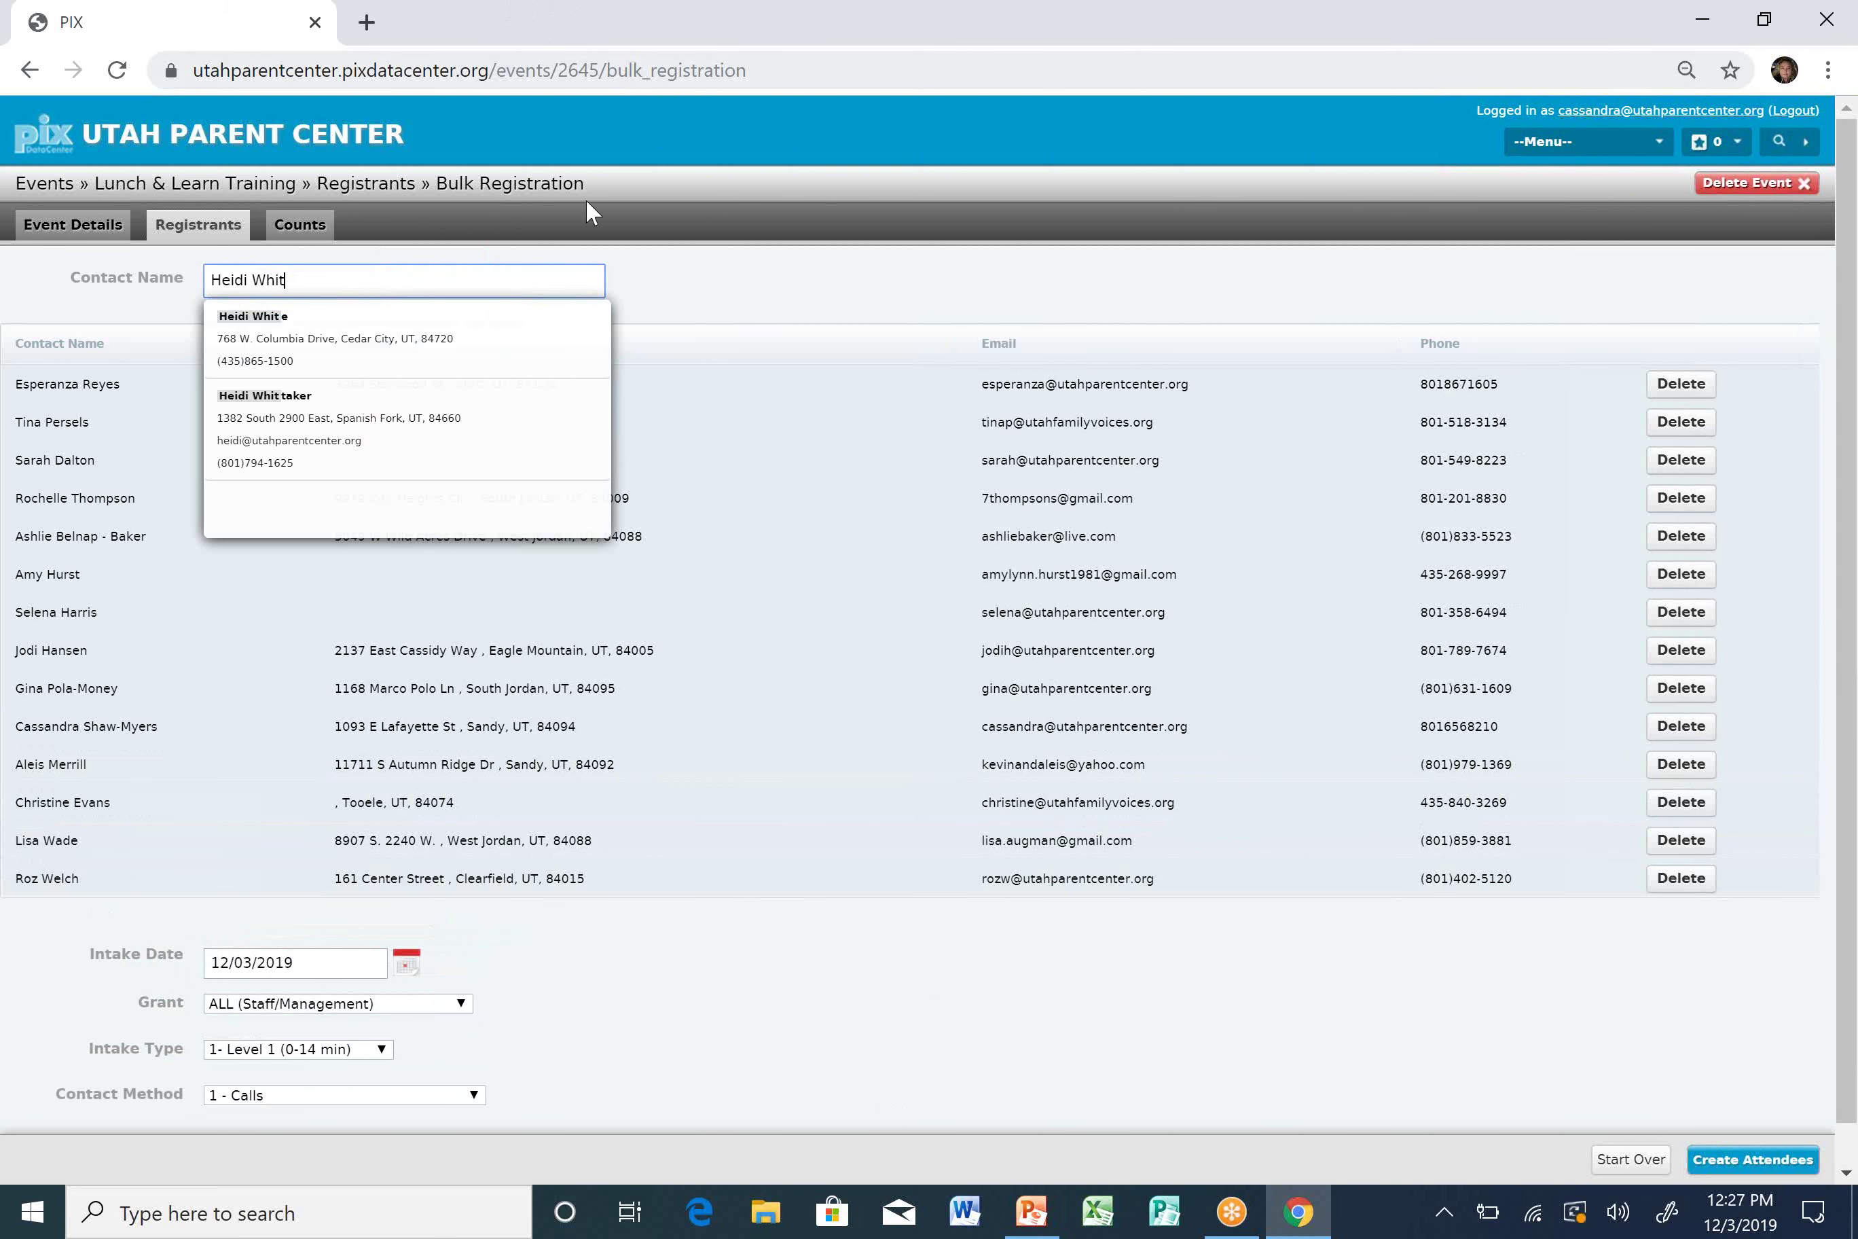
click(487, 413)
text(Maria)
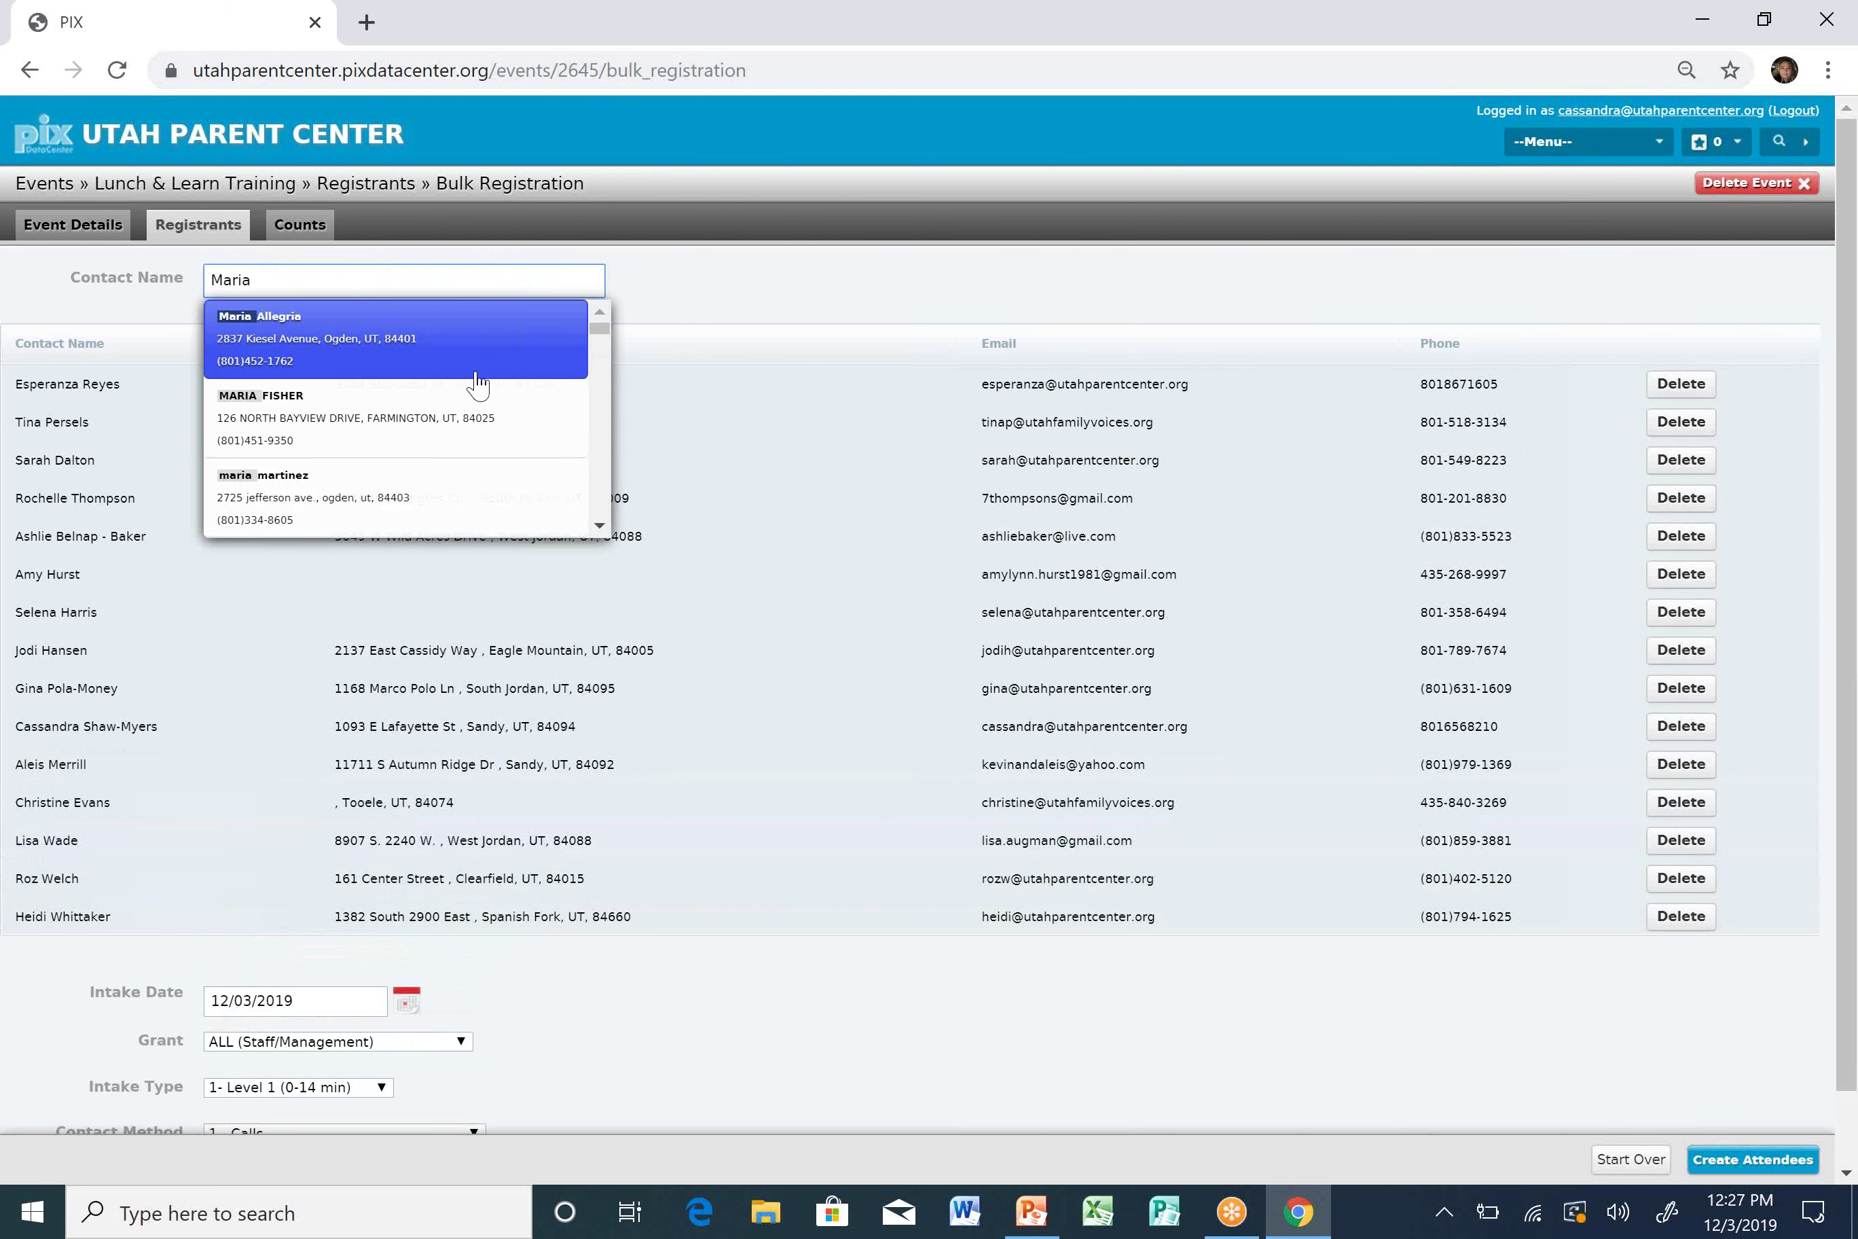
text( Wi)
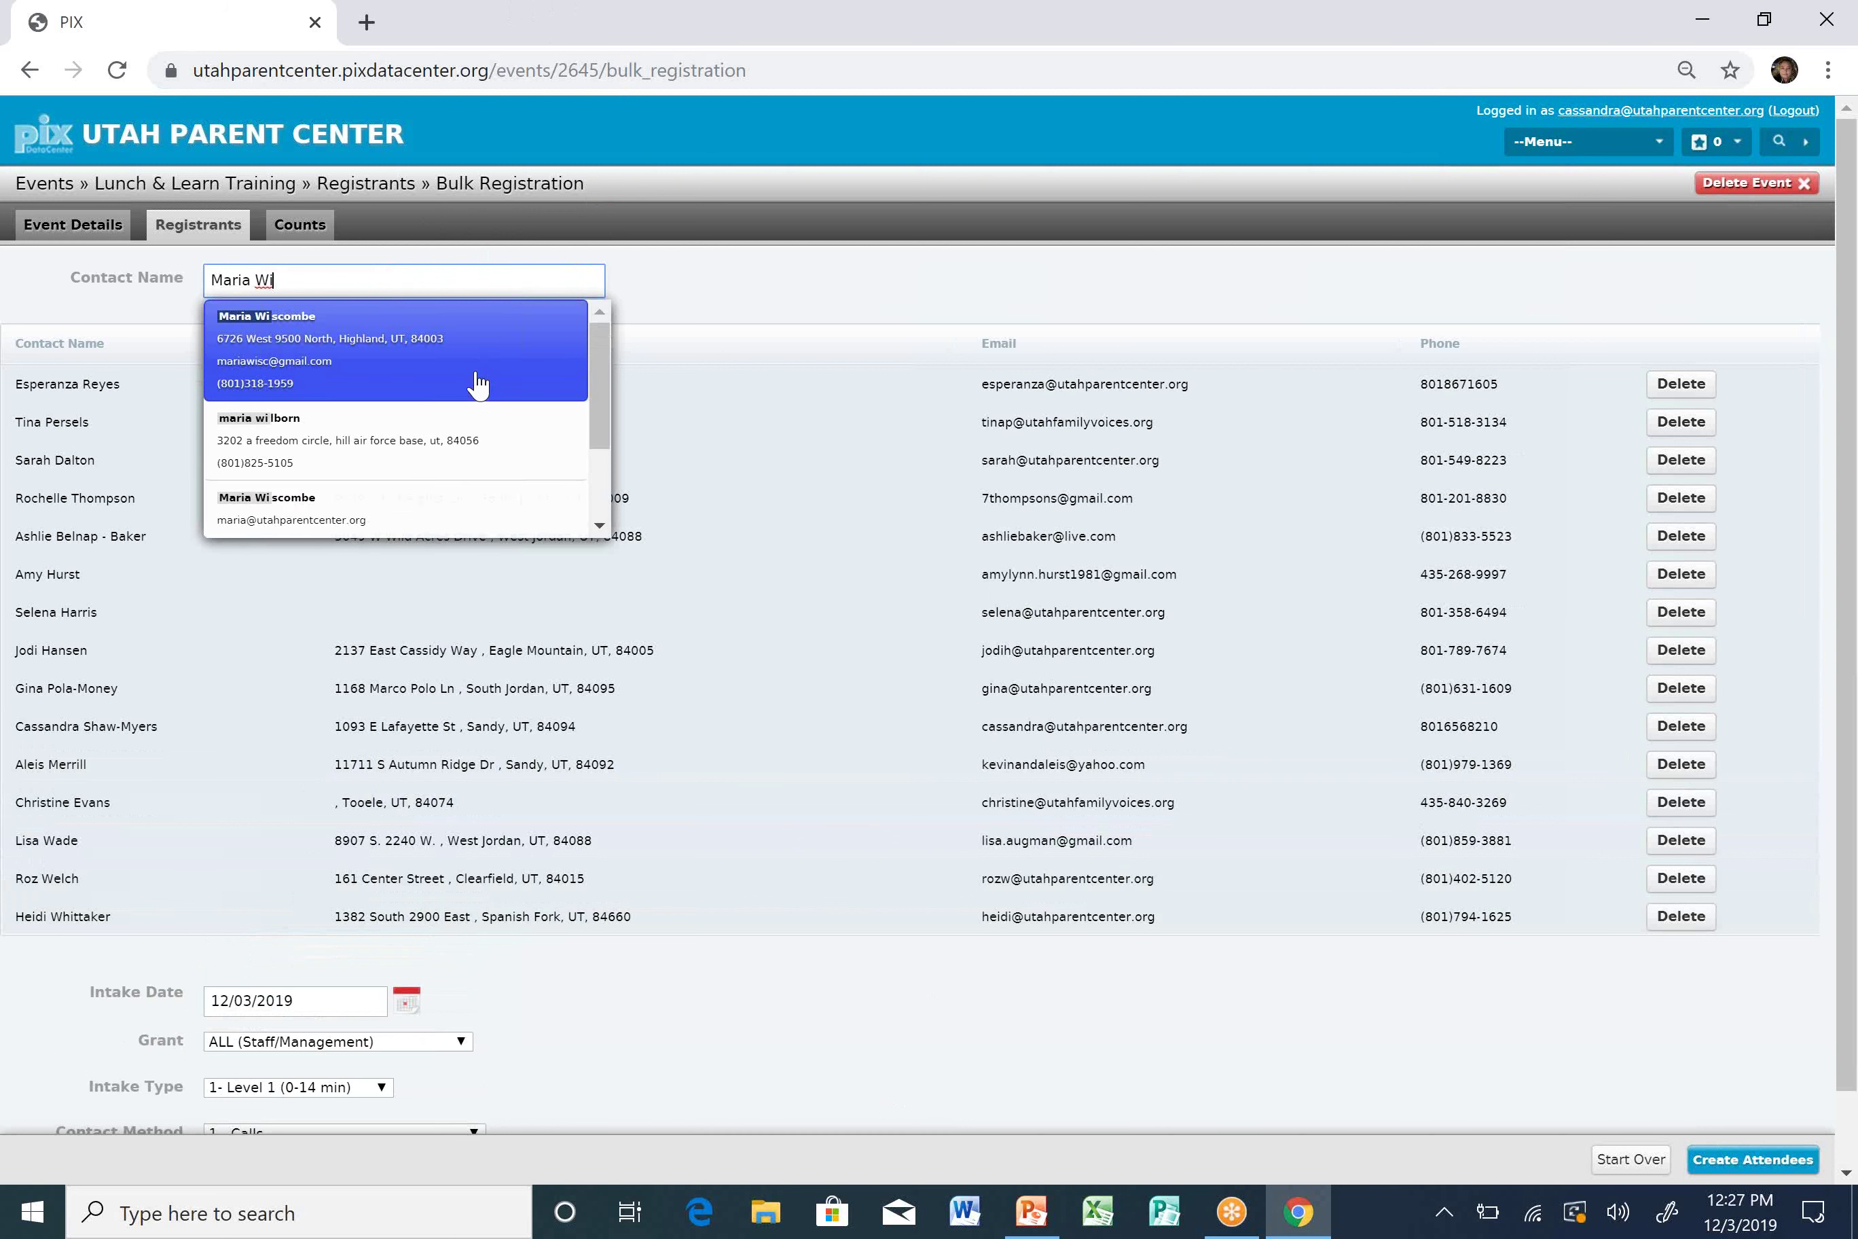
click(477, 372)
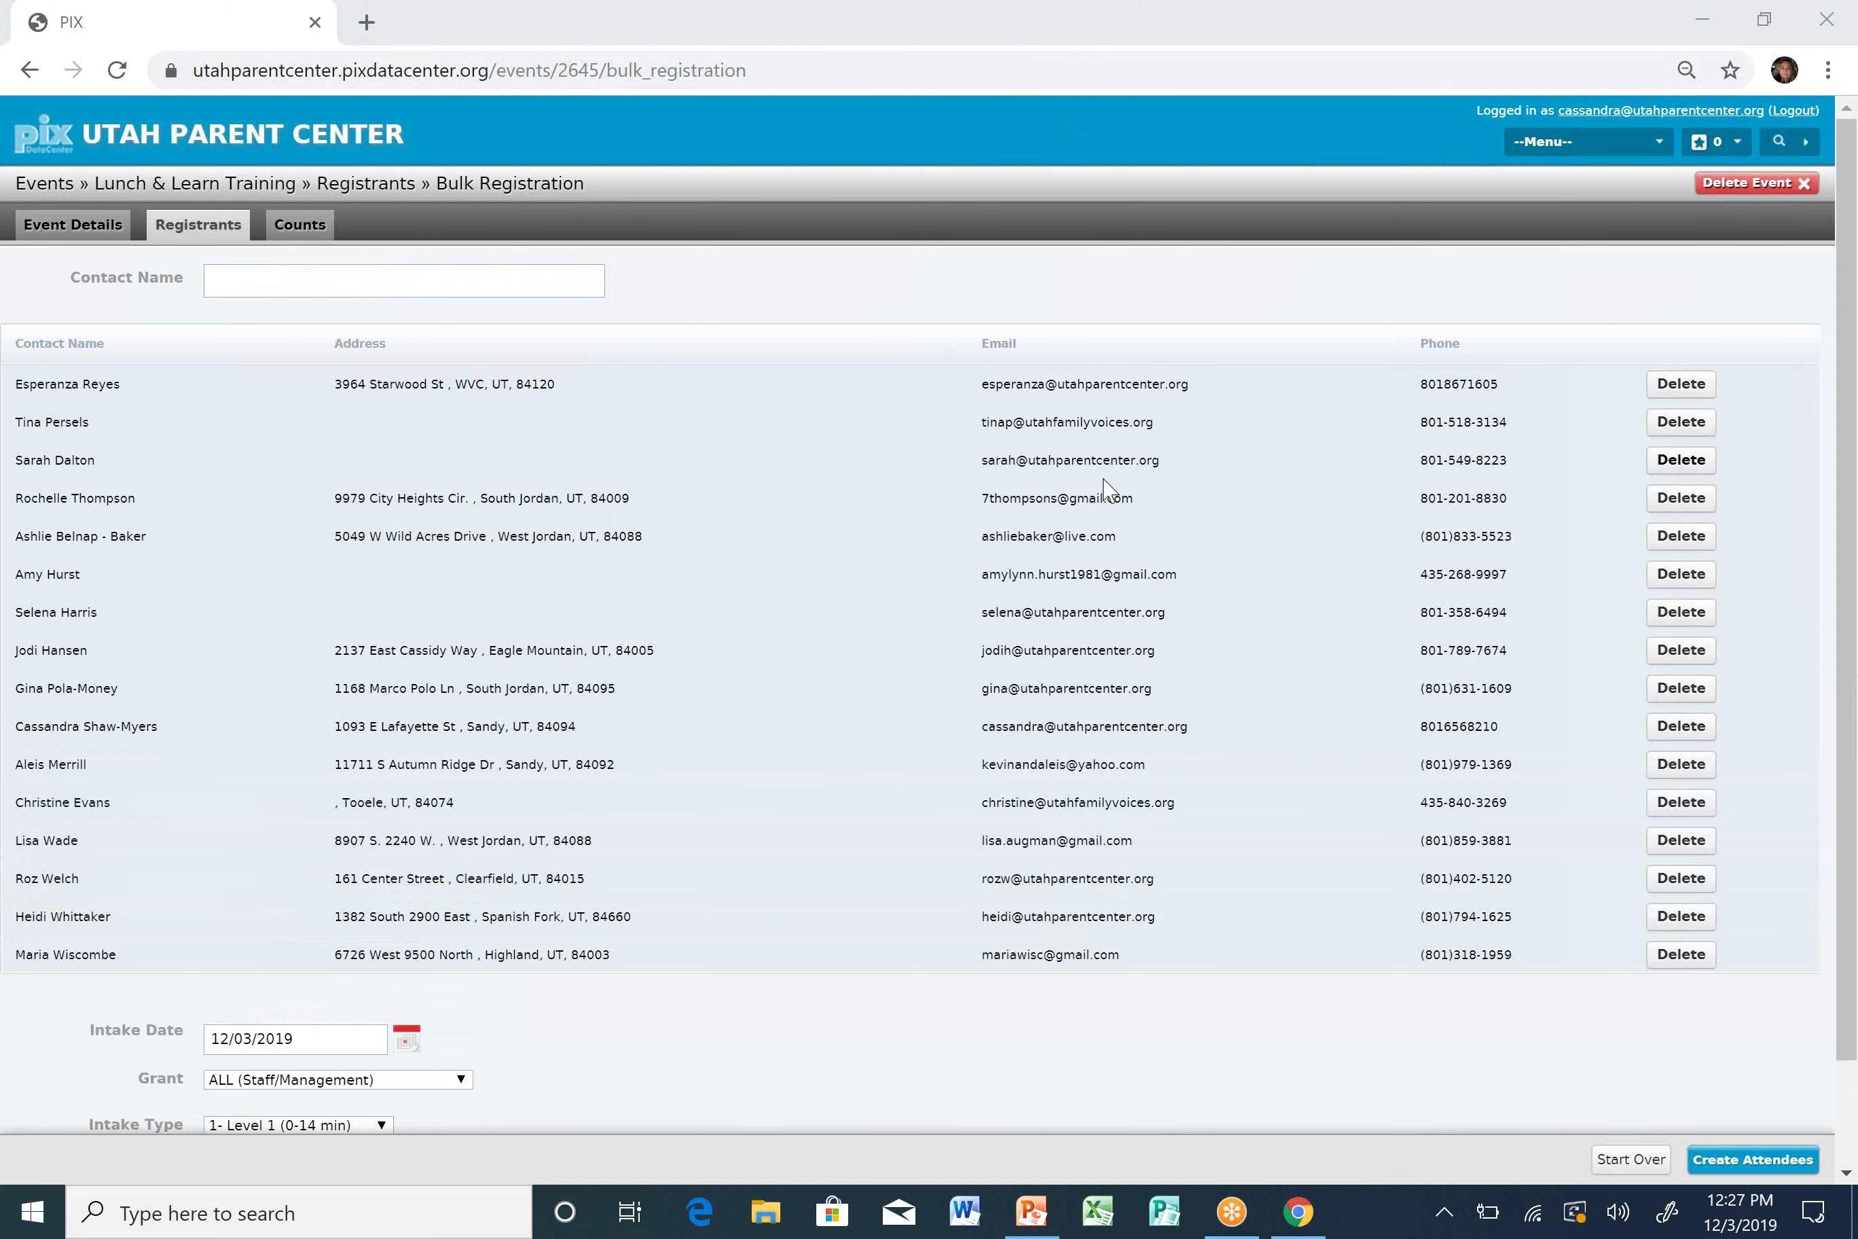
Set Intake Type to Attended Event and Contact Method to 6 - At UPC Event.
scroll(868, 548, down, 2)
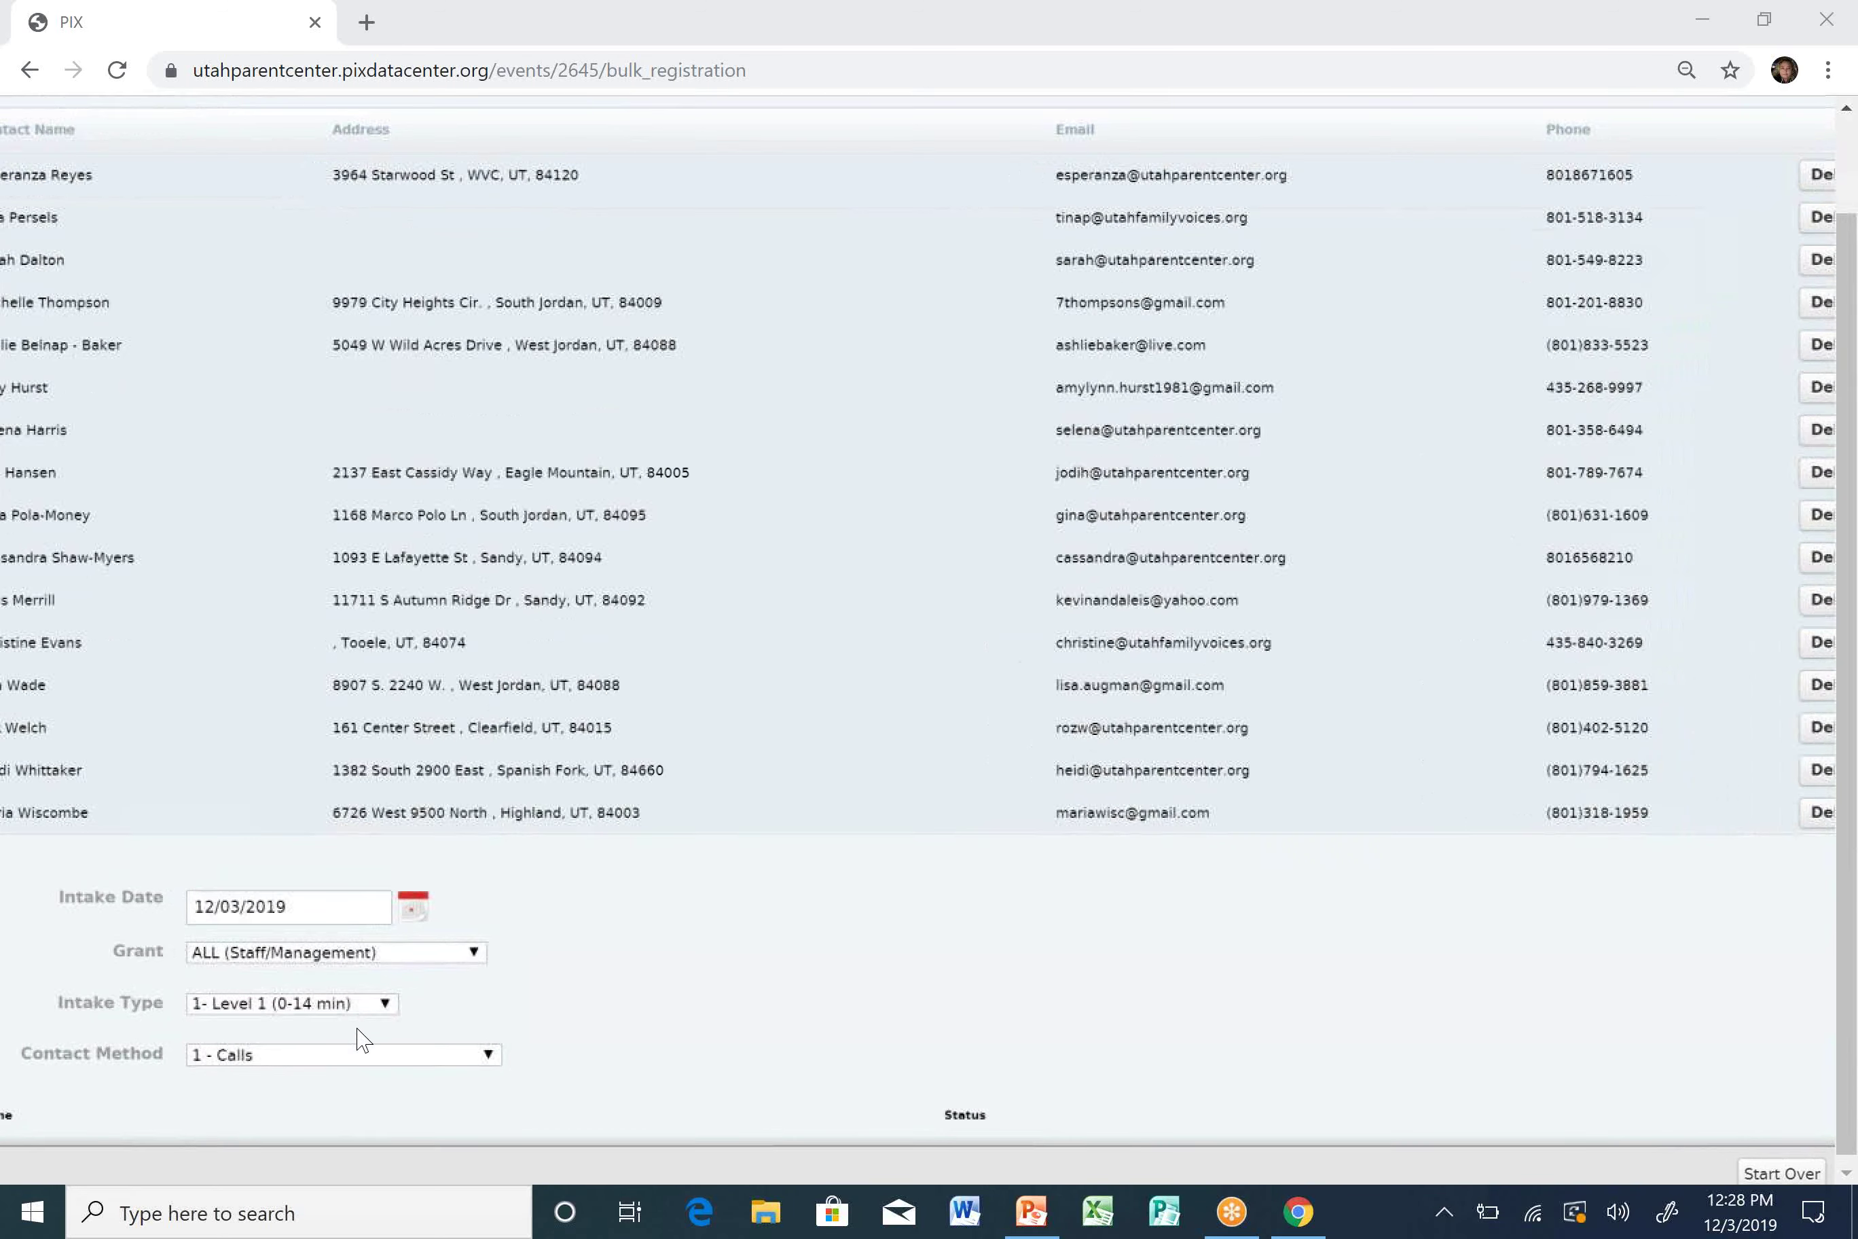
click(381, 1008)
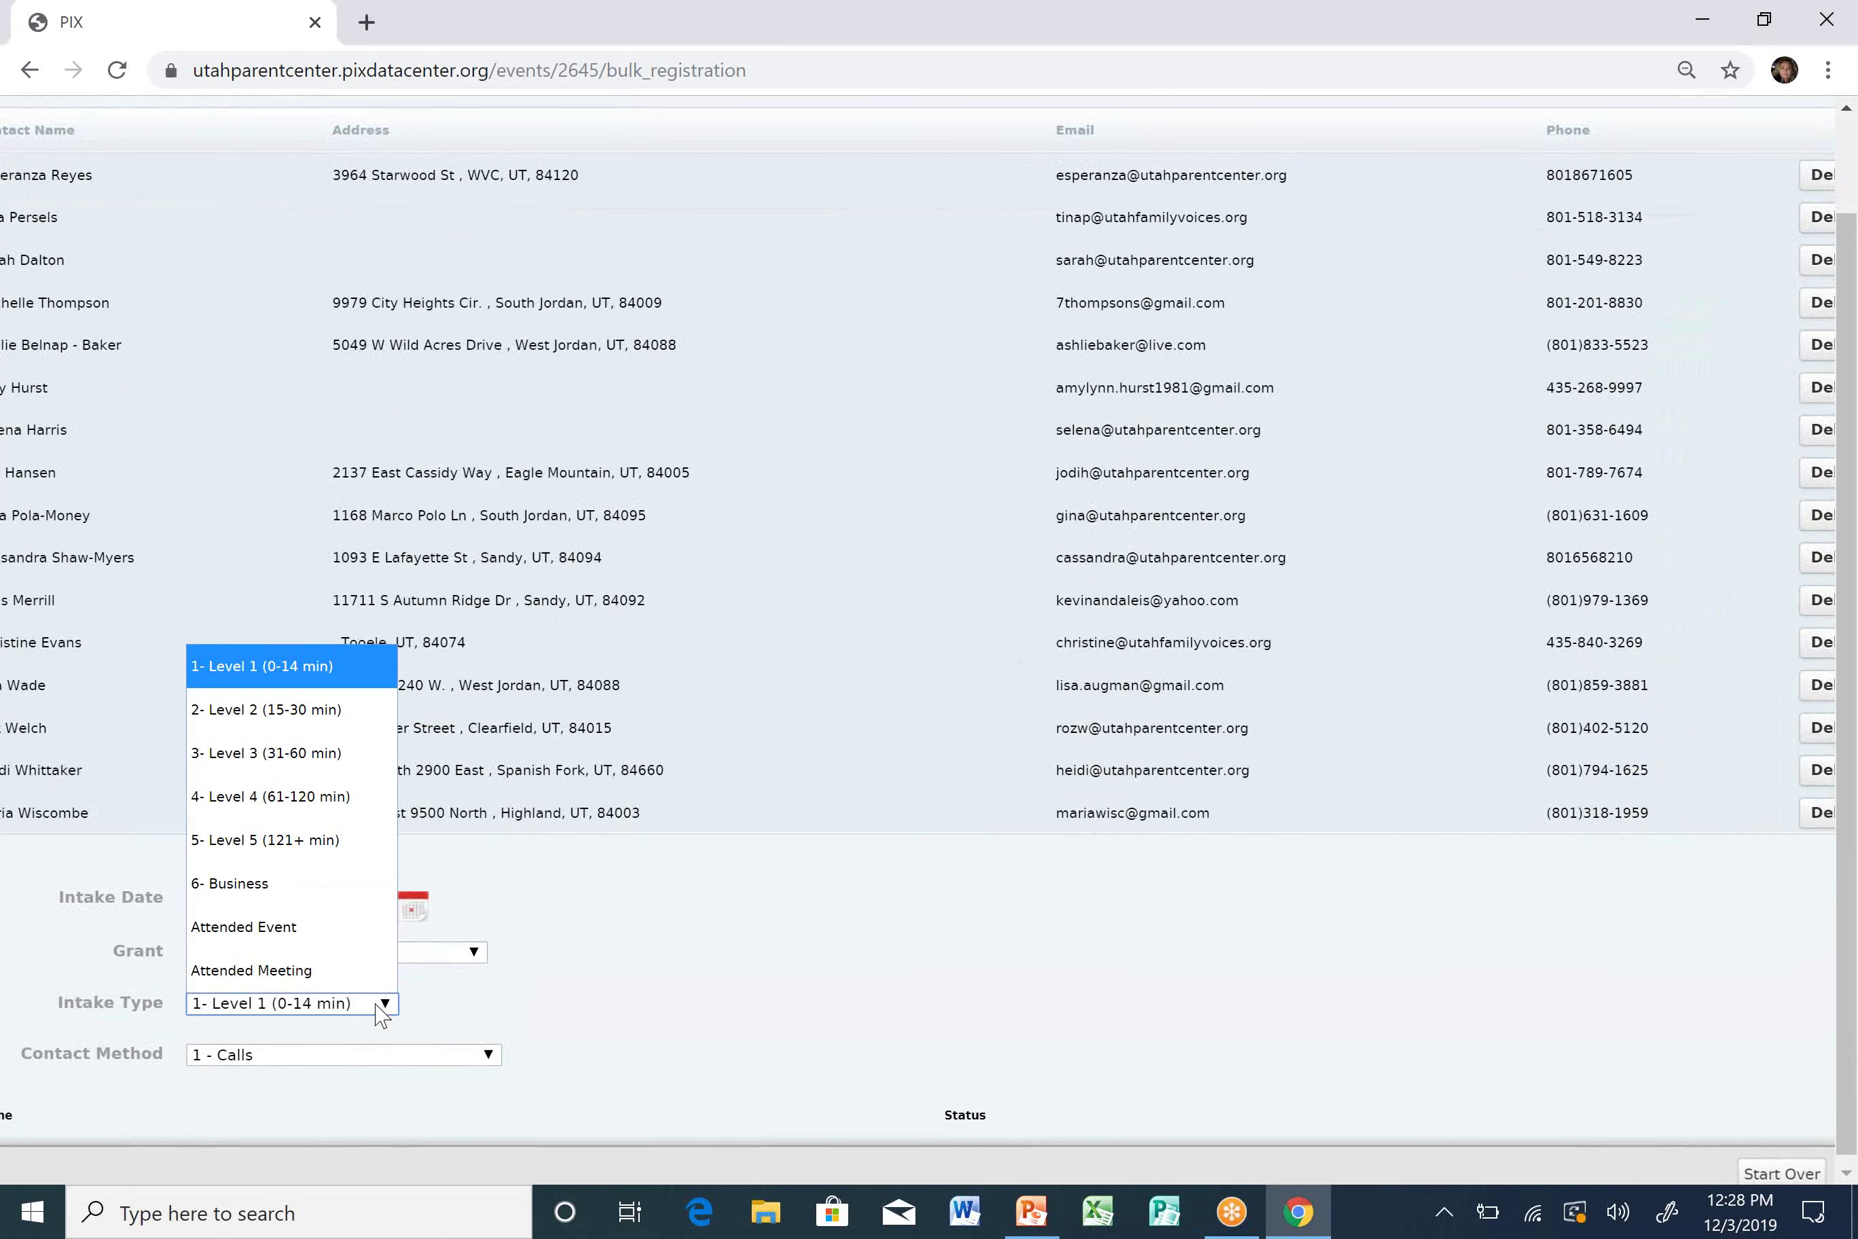
click(352, 937)
click(285, 1057)
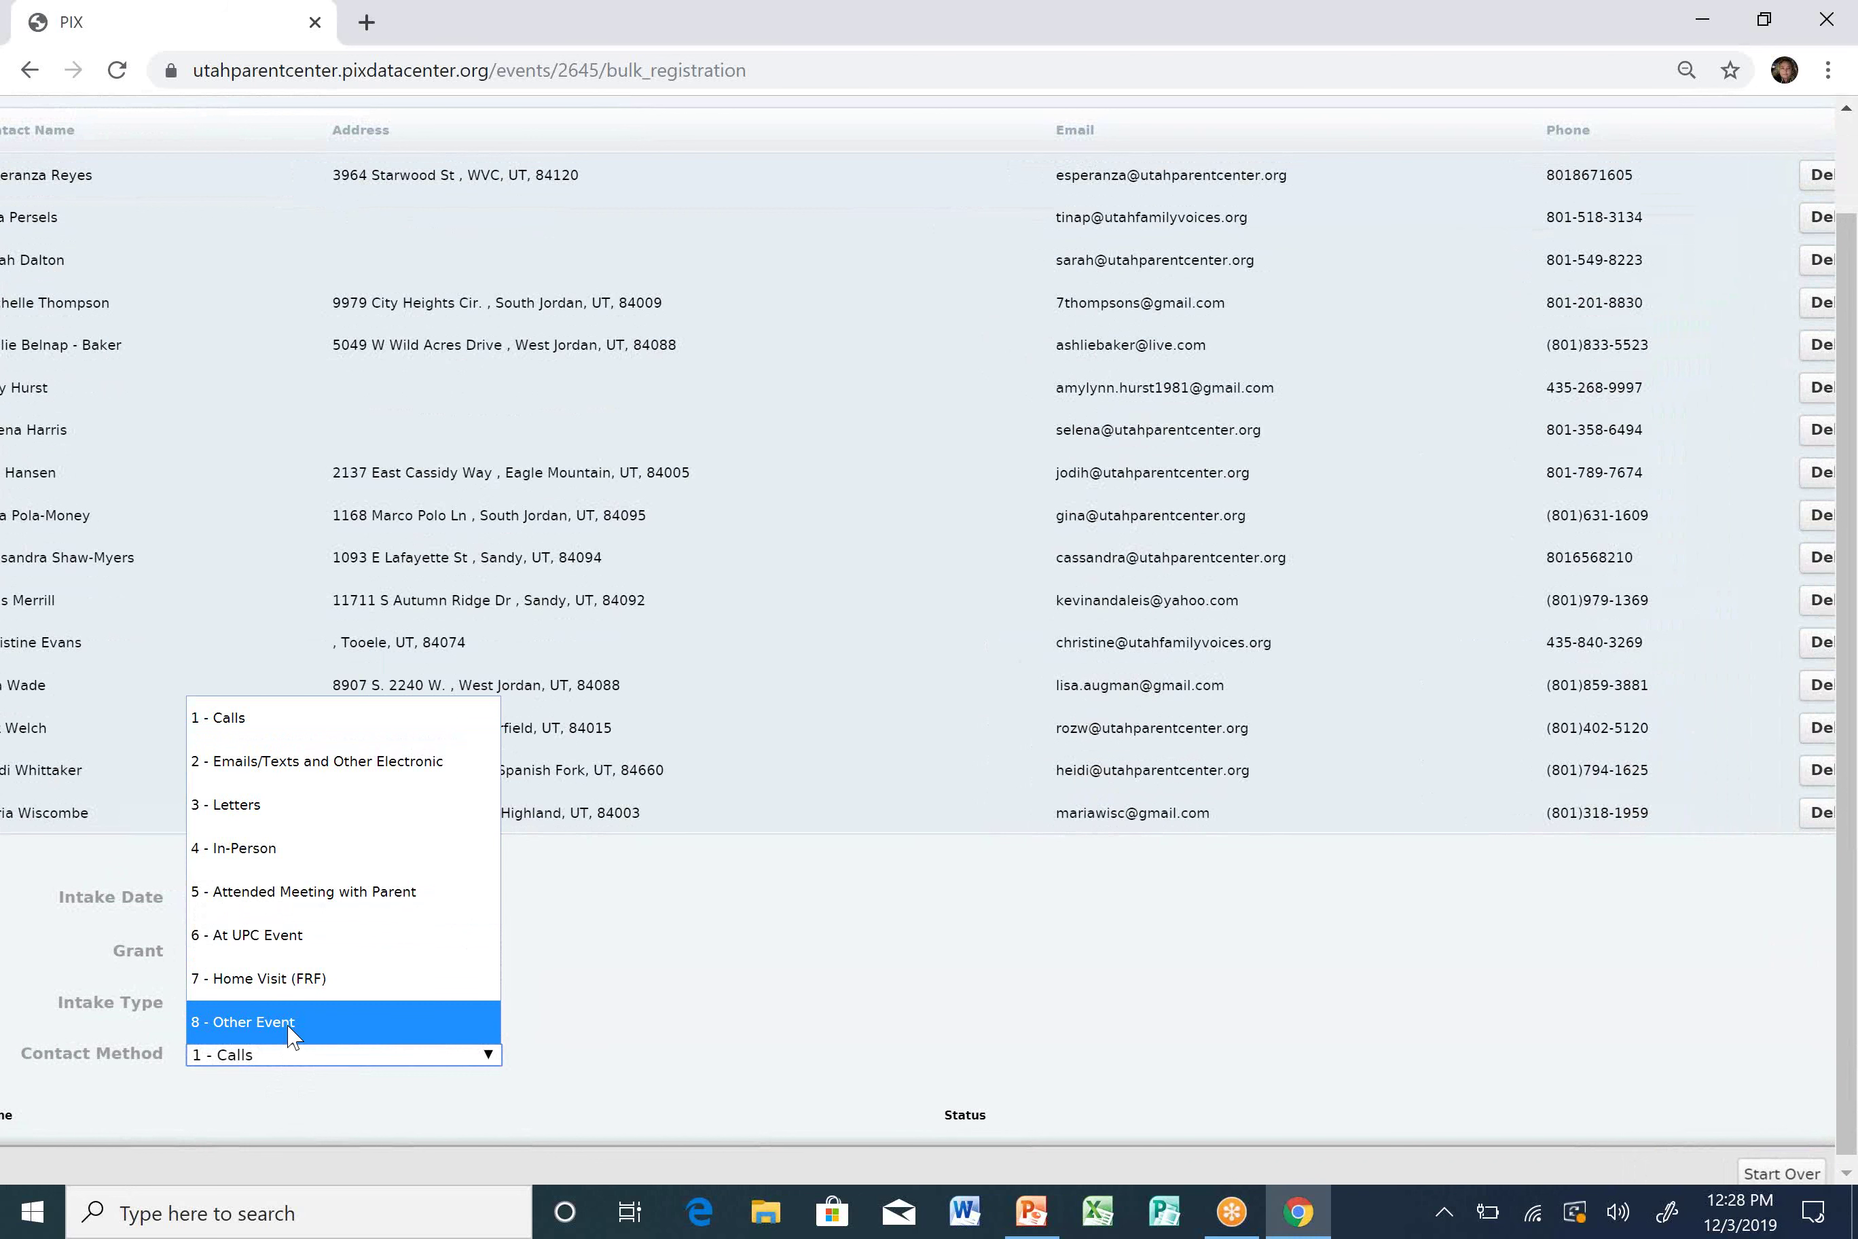
click(317, 936)
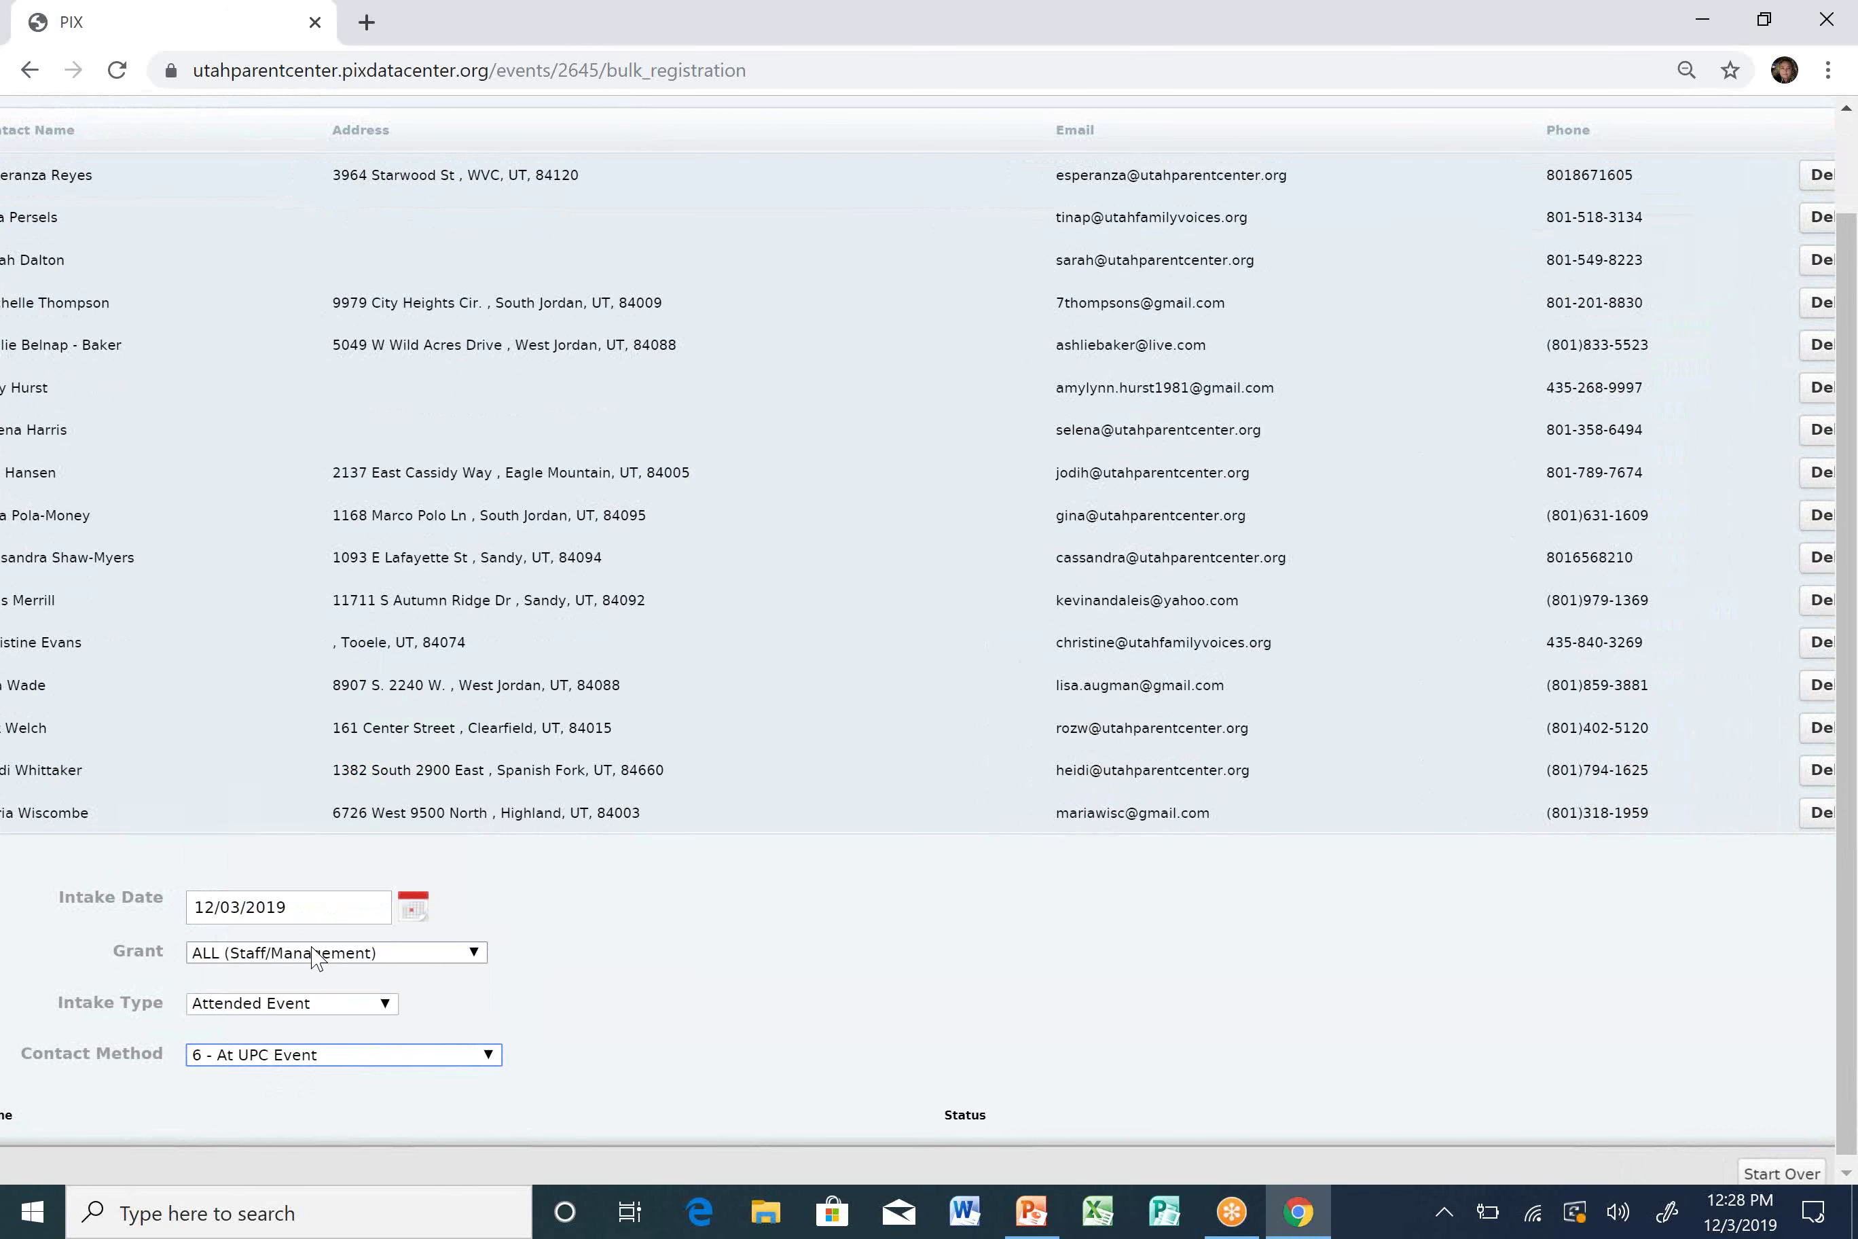
scroll(574, 954, down, 1)
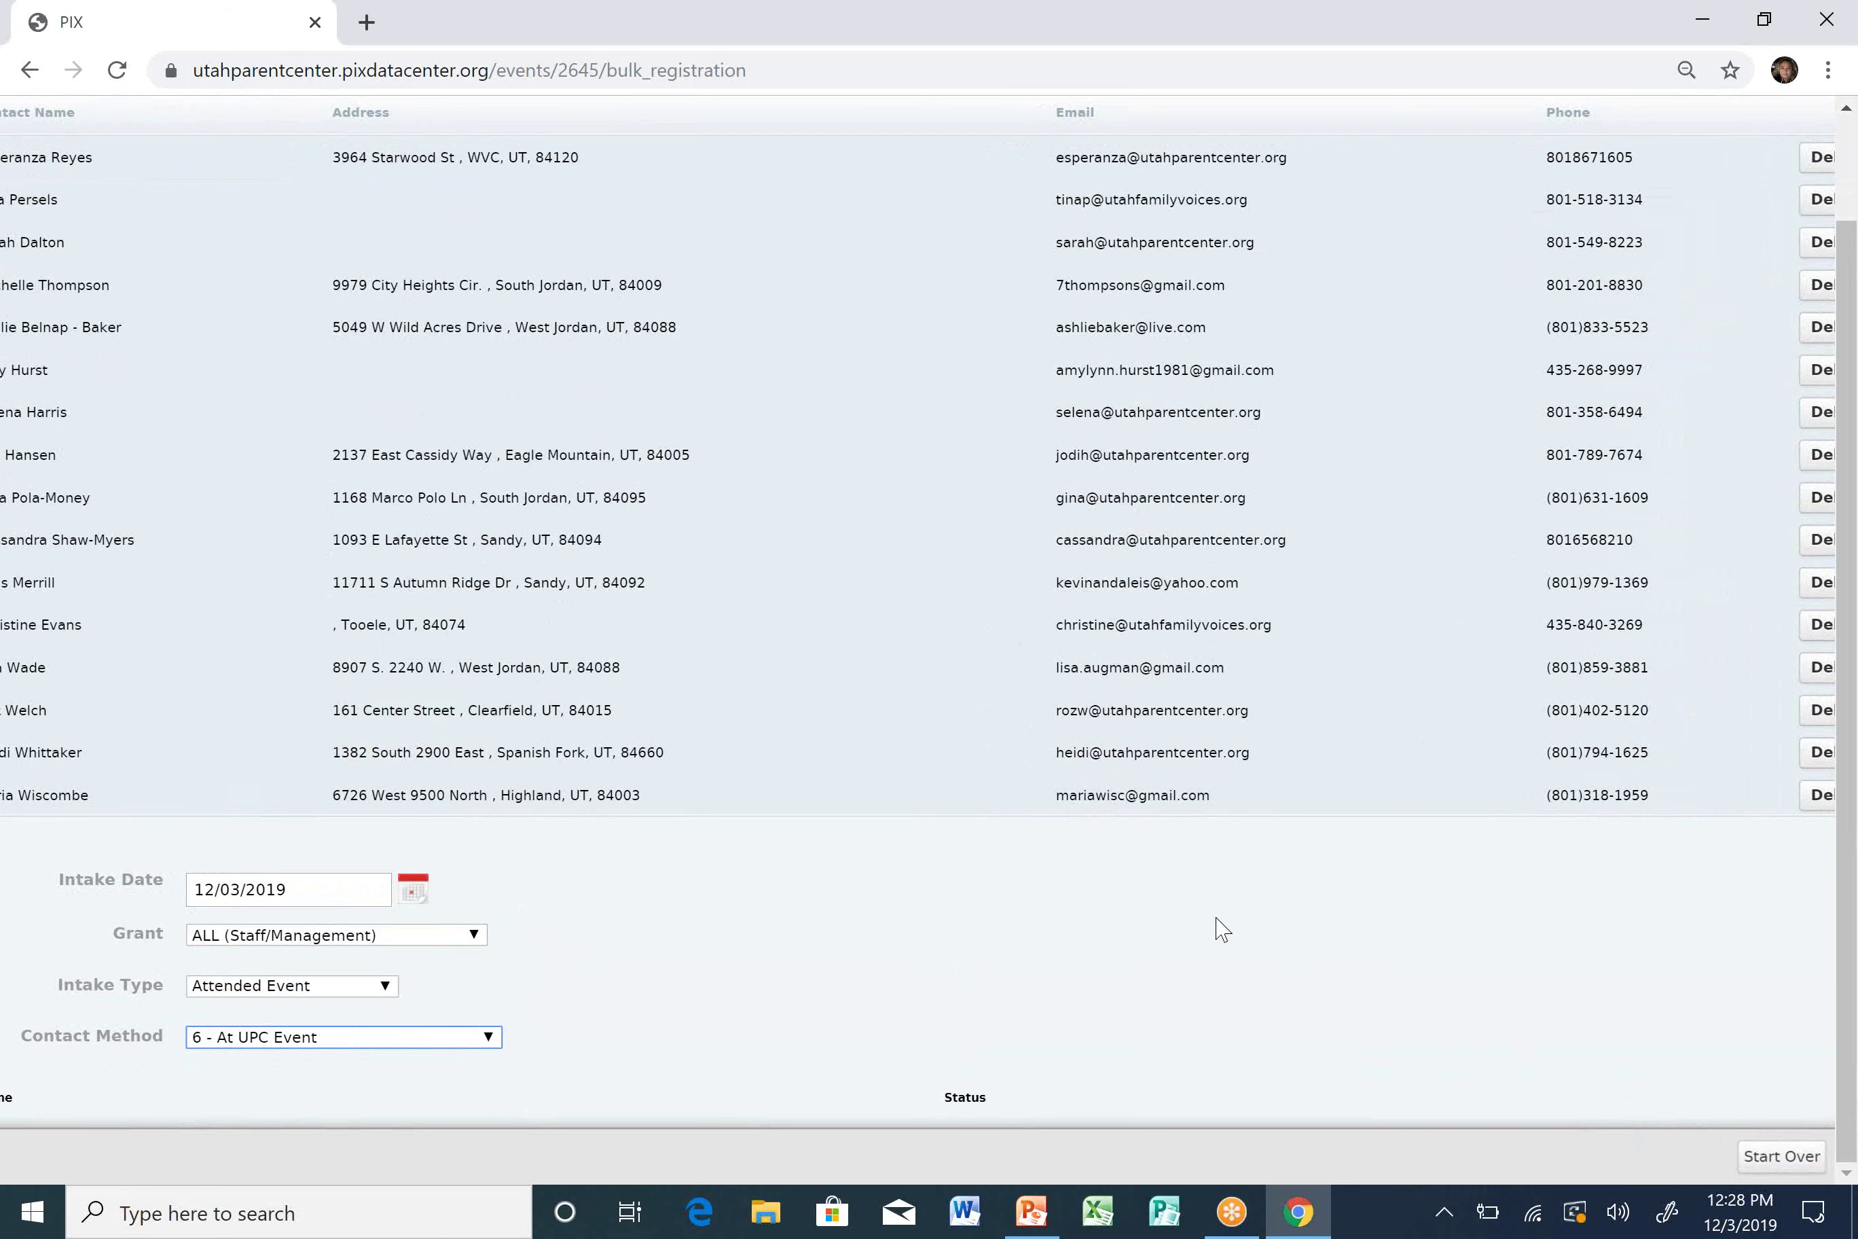
scroll(1221, 930, up, 3)
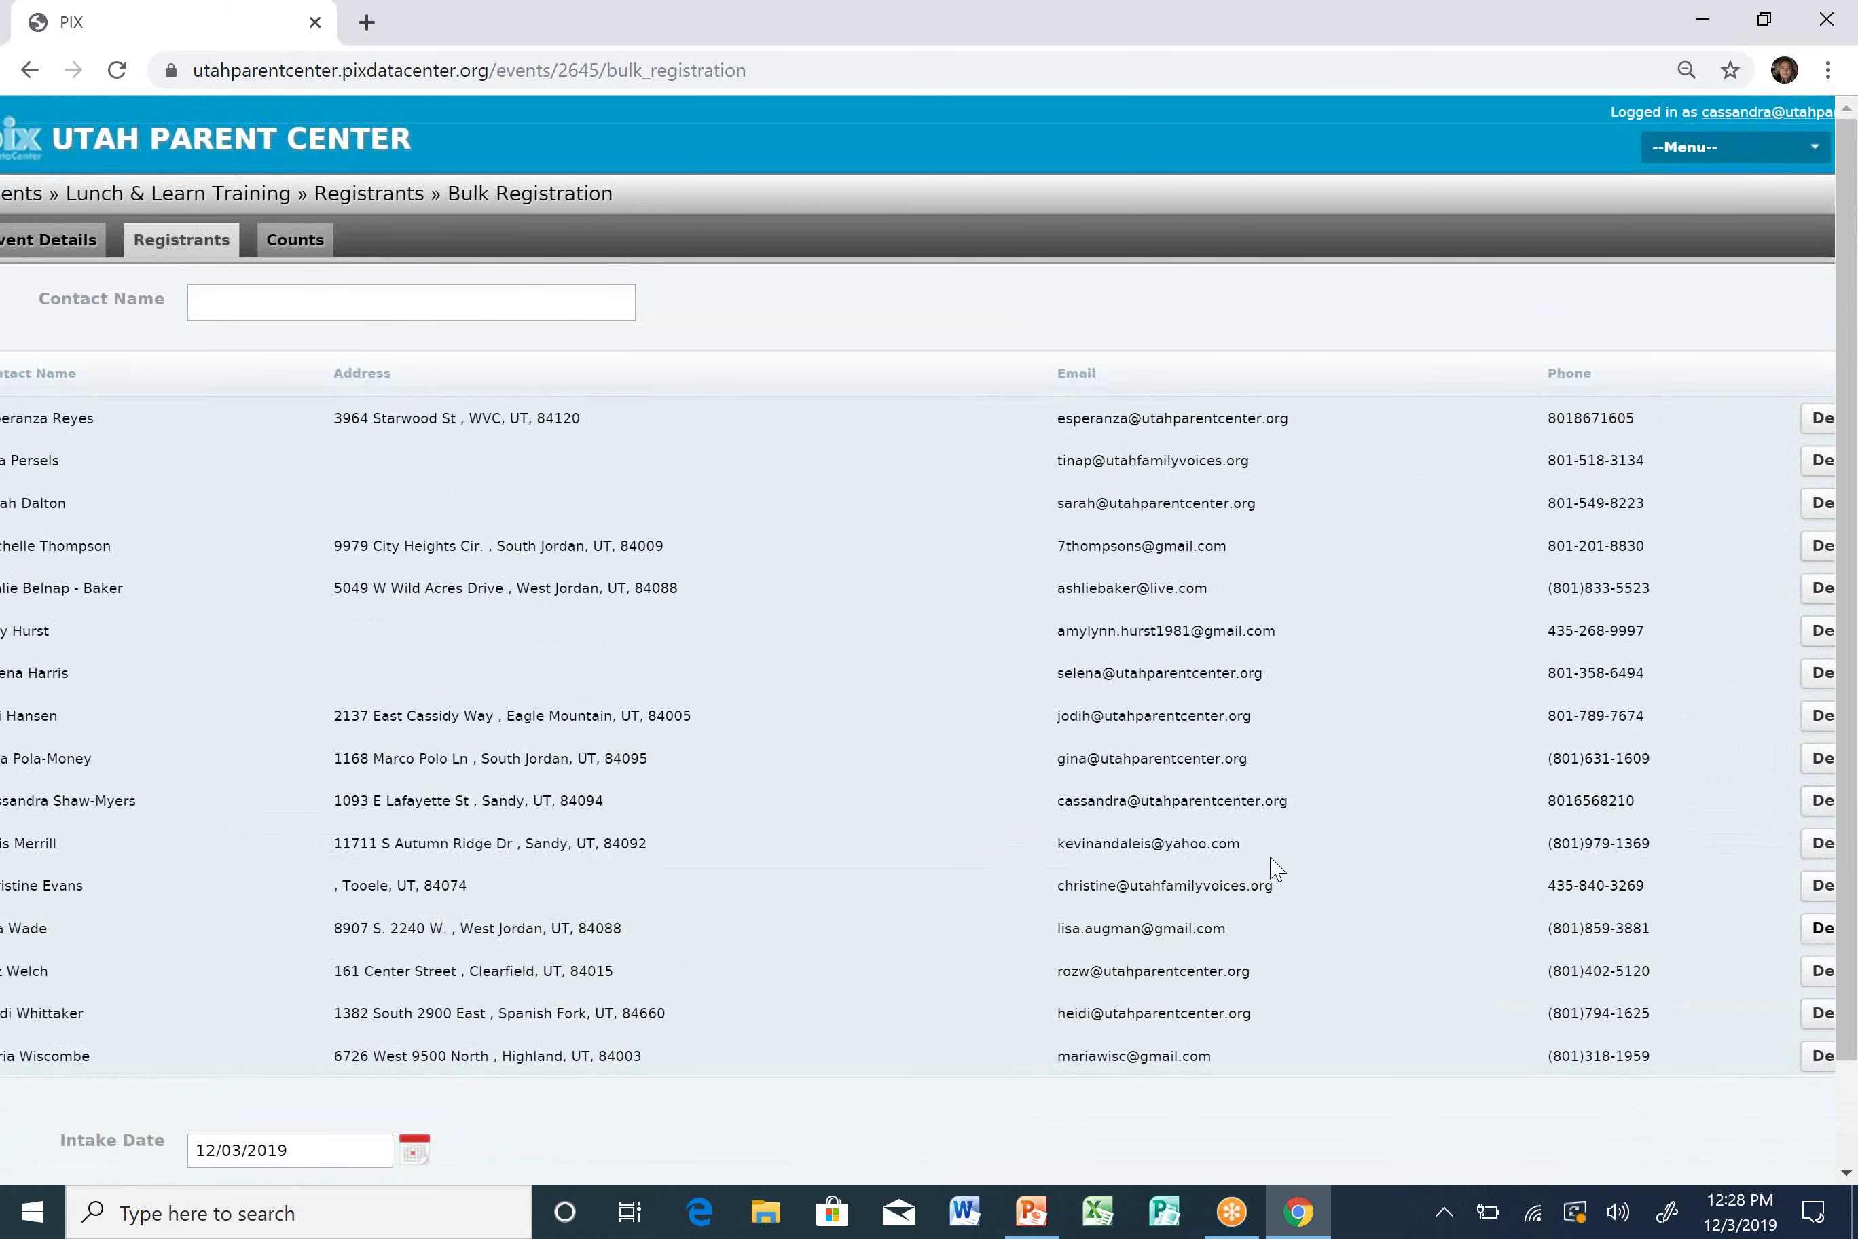
Restart Chrome and use the PIX shortcut to reach the Utah Parent Center sign-in page.
click(1826, 19)
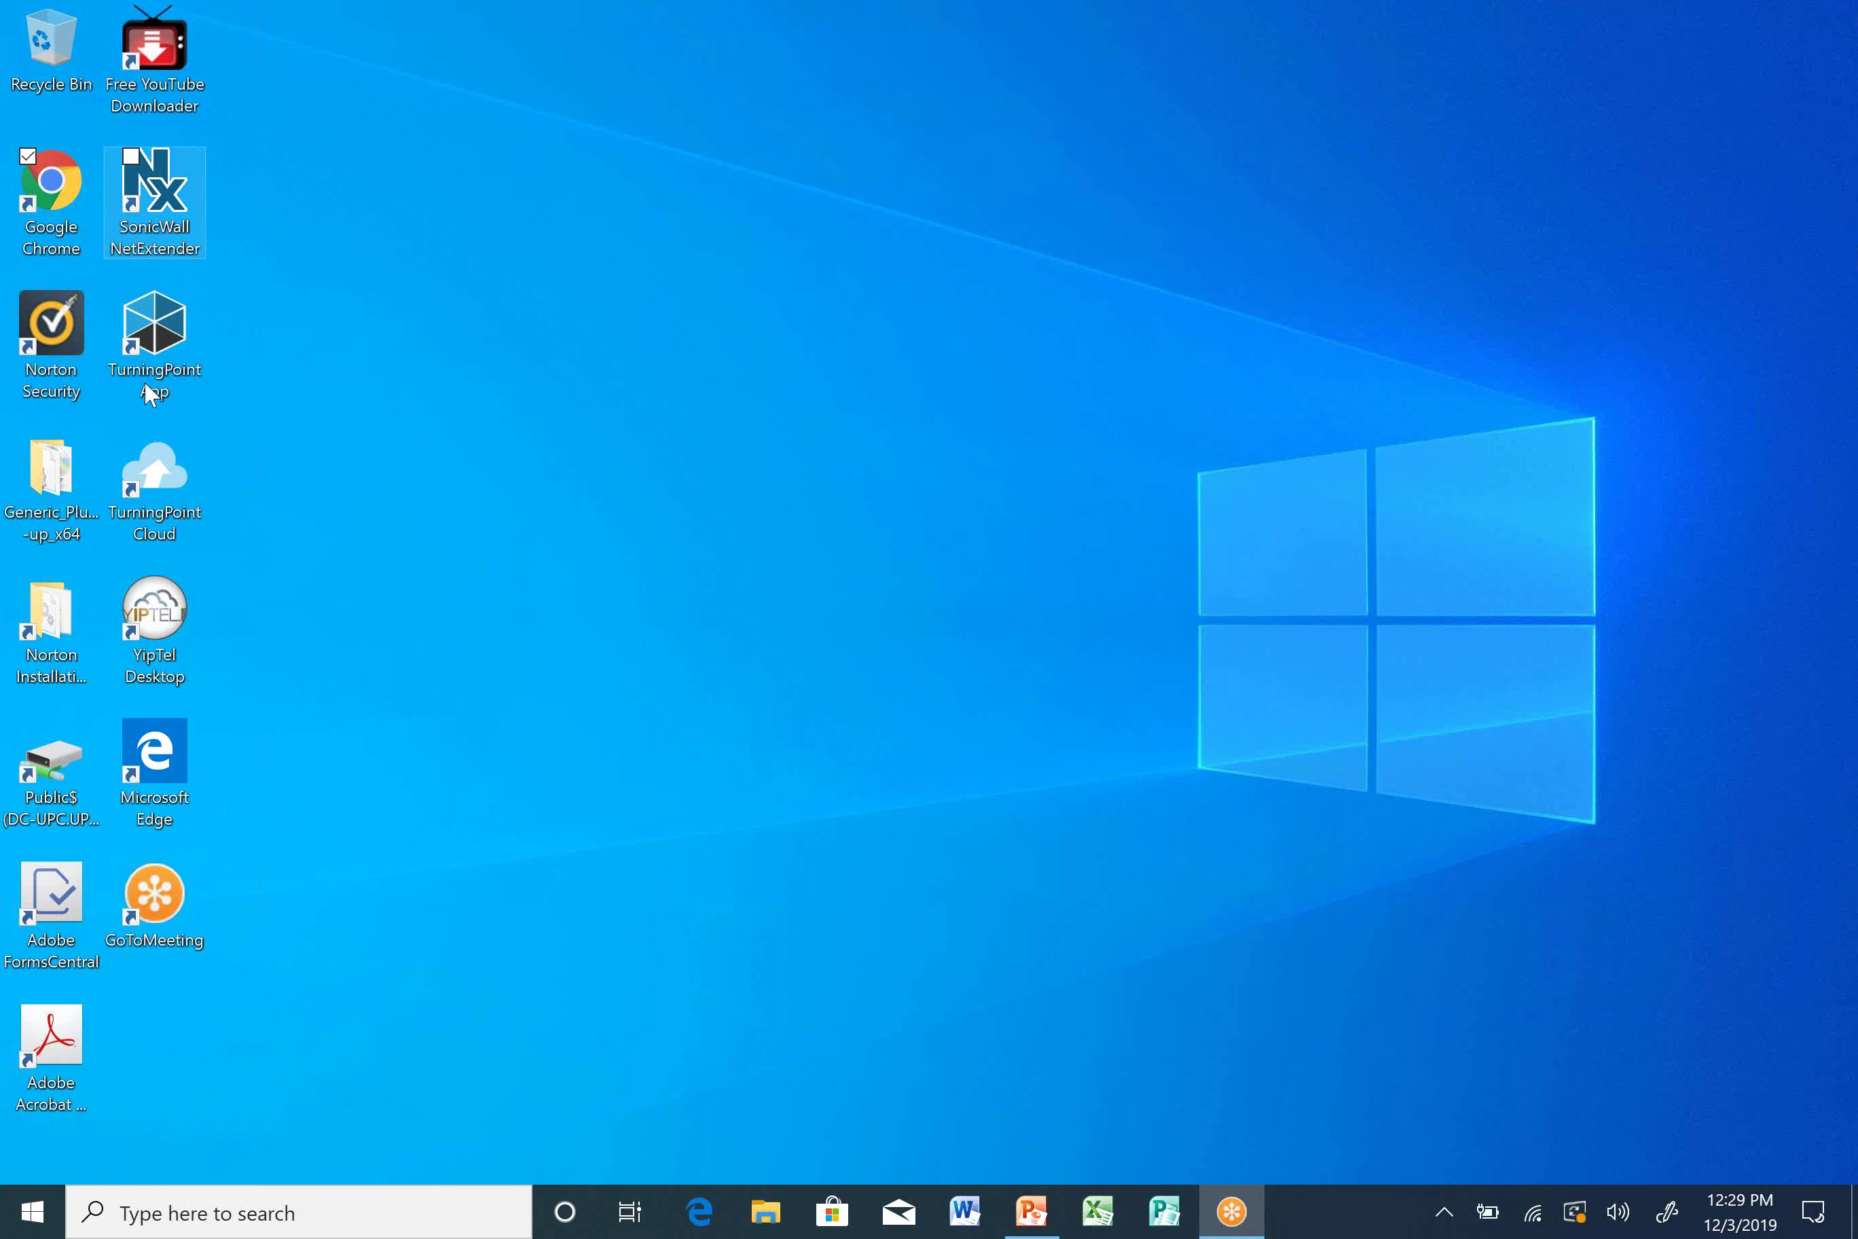
double_click(58, 207)
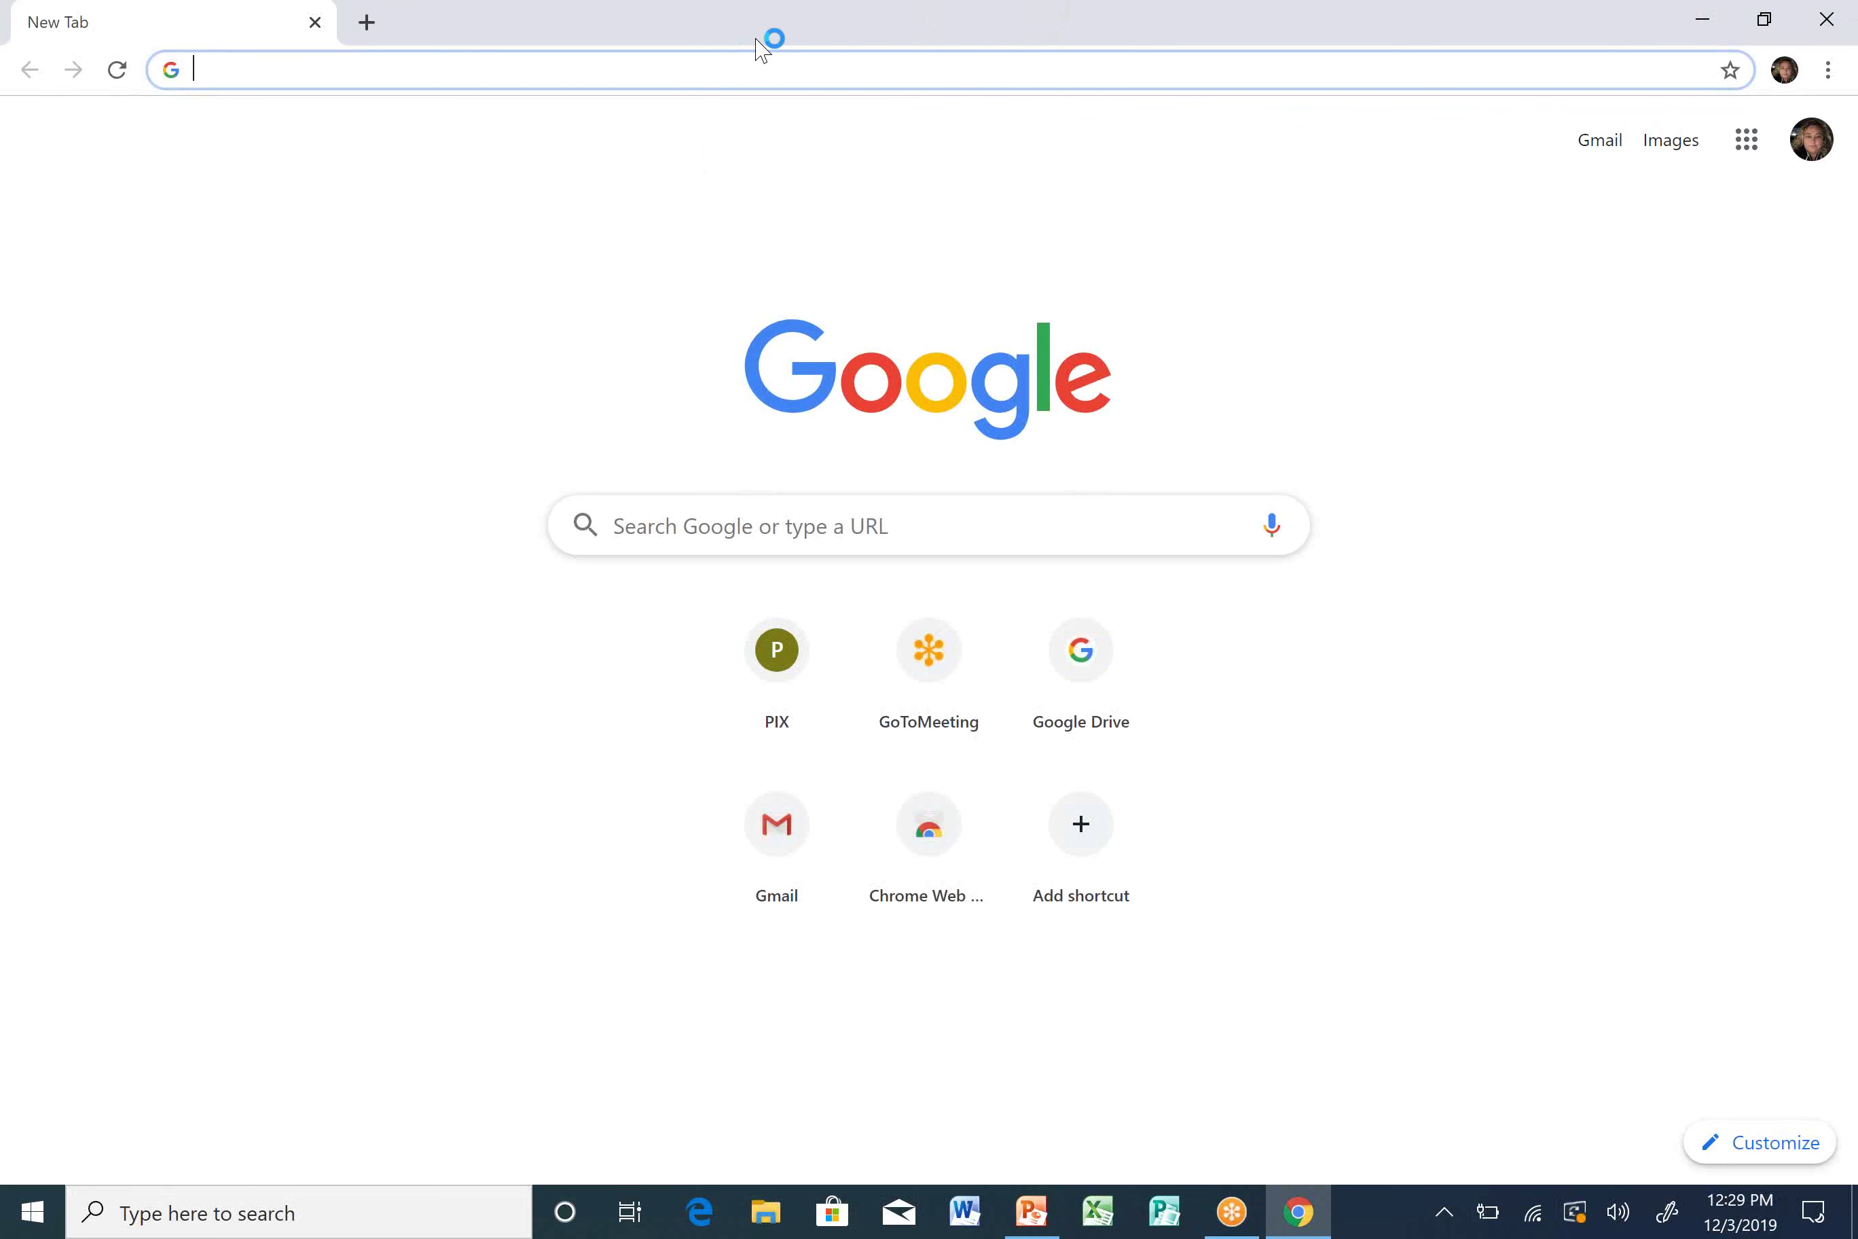
click(585, 76)
click(769, 633)
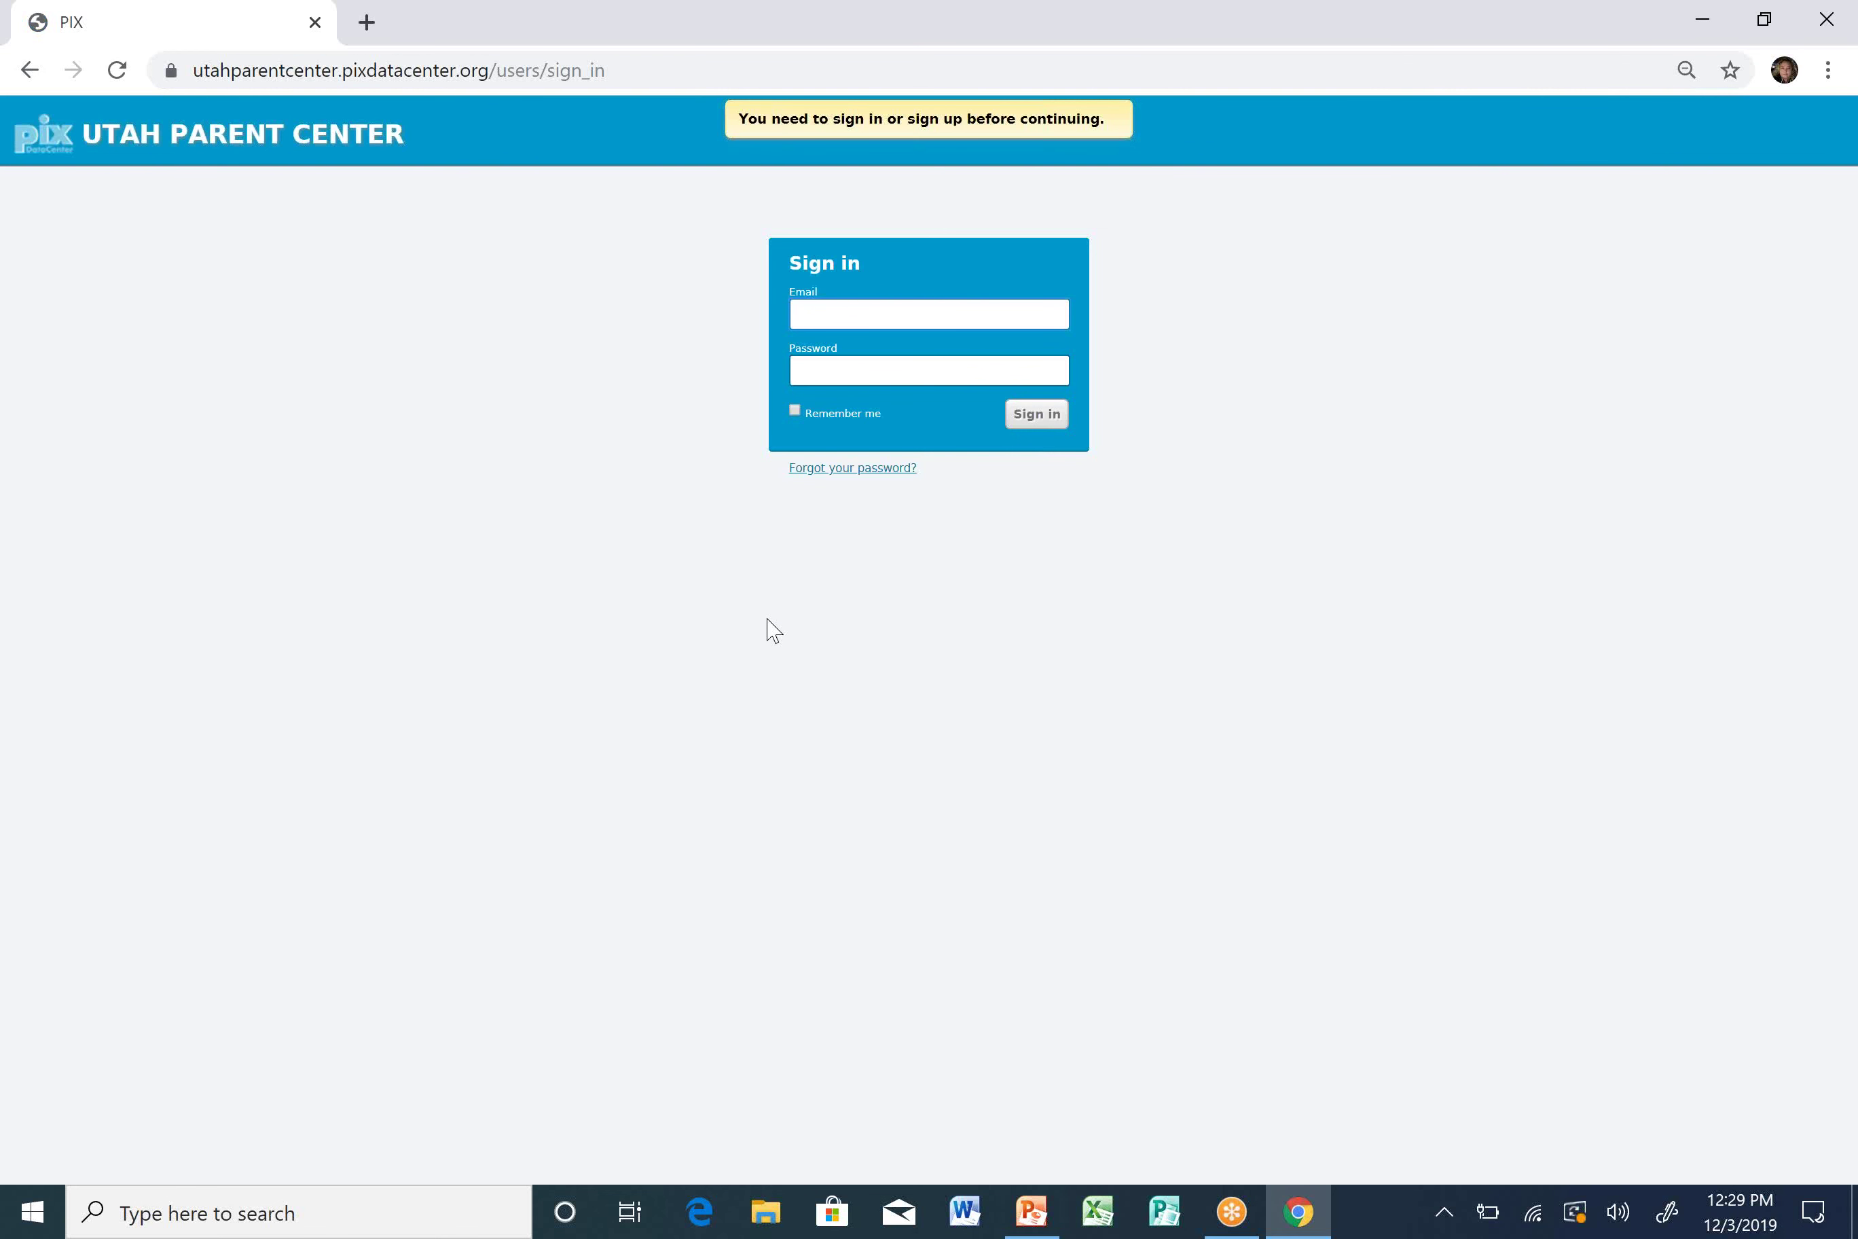
Sign in to PIX using the saved e-mail and the account password.
text(ca)
click(1000, 366)
click(973, 371)
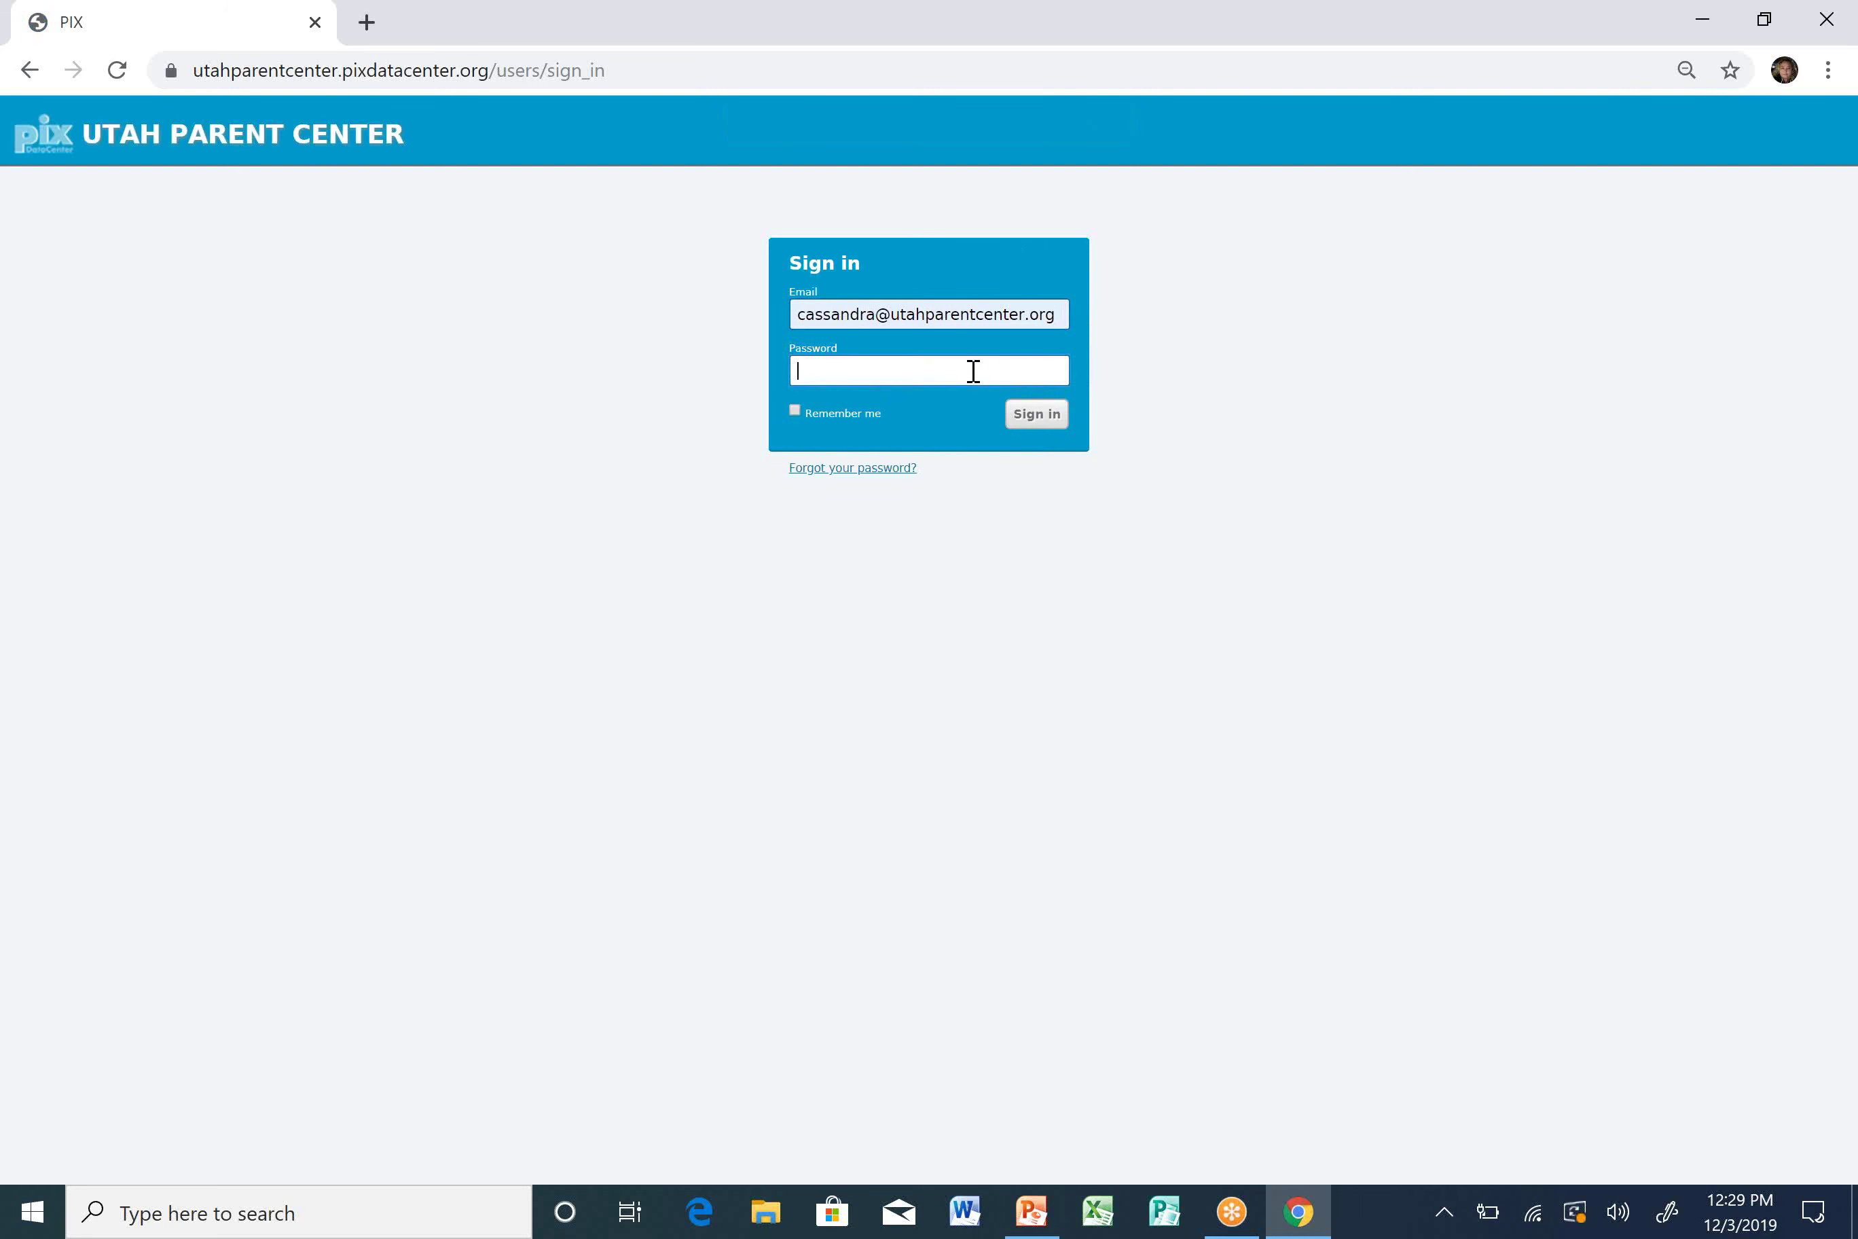
text(***********)
key(Return)
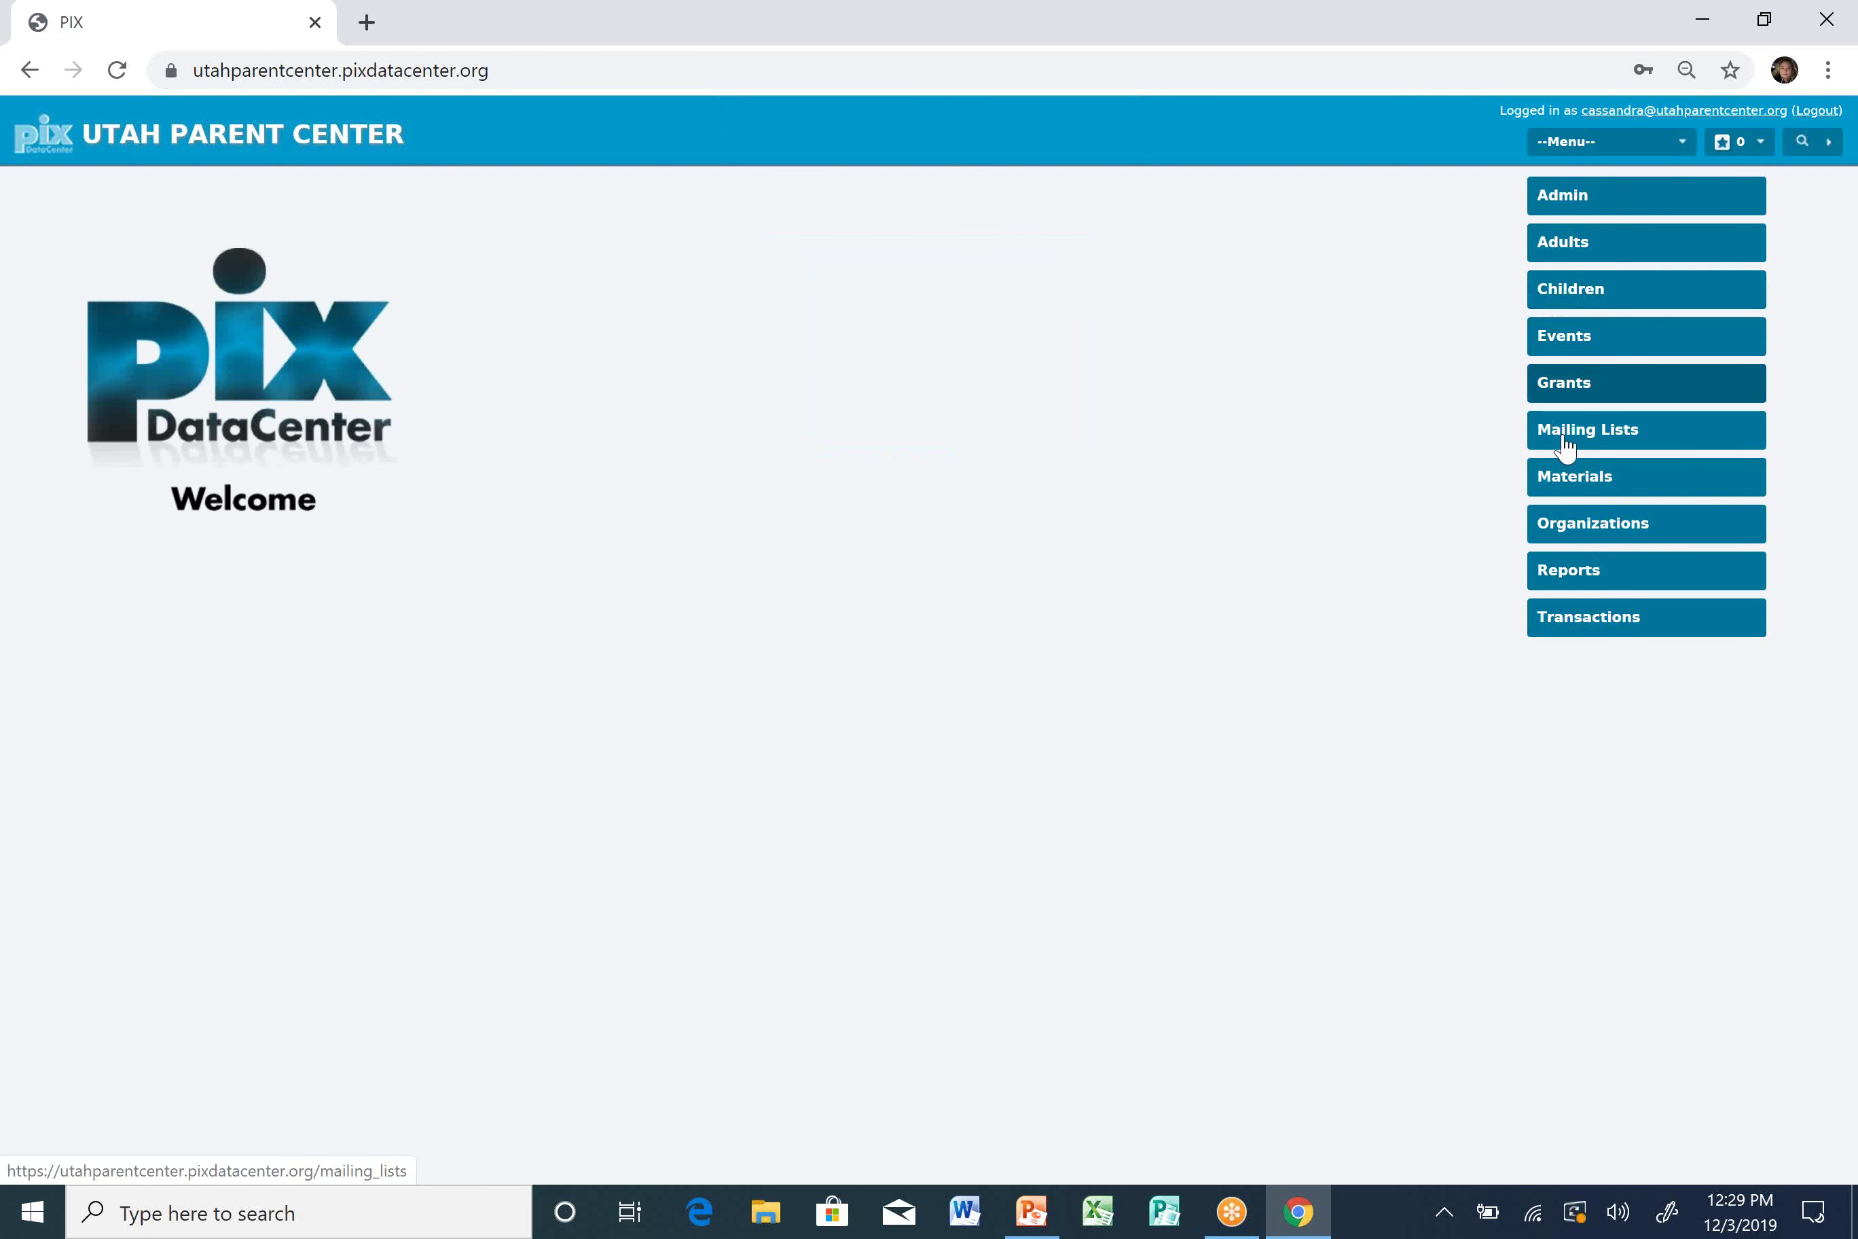
Filter Events by 12/03/201 and open the Lunch & Learn Training event details.
click(1572, 348)
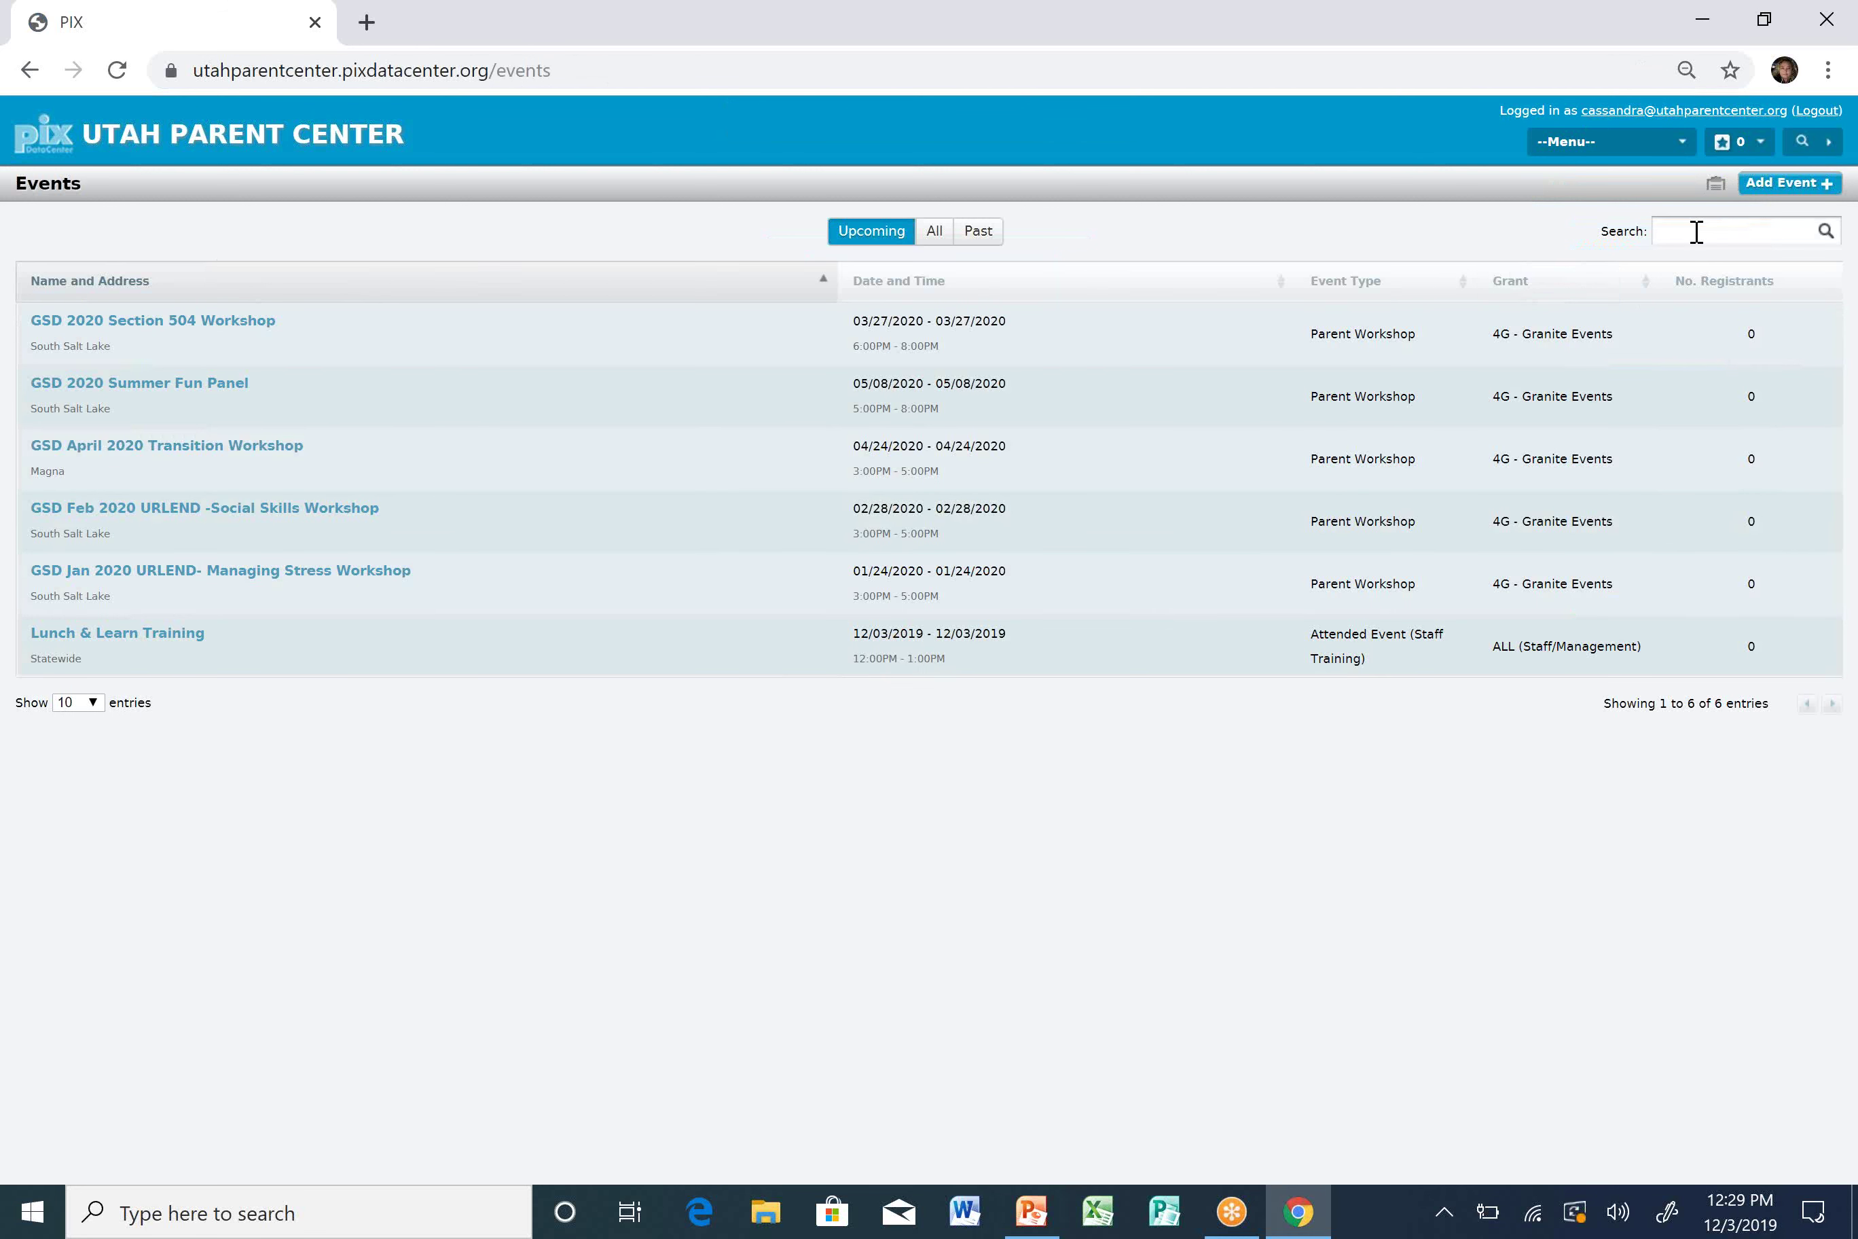
click(1696, 231)
text(12/03)
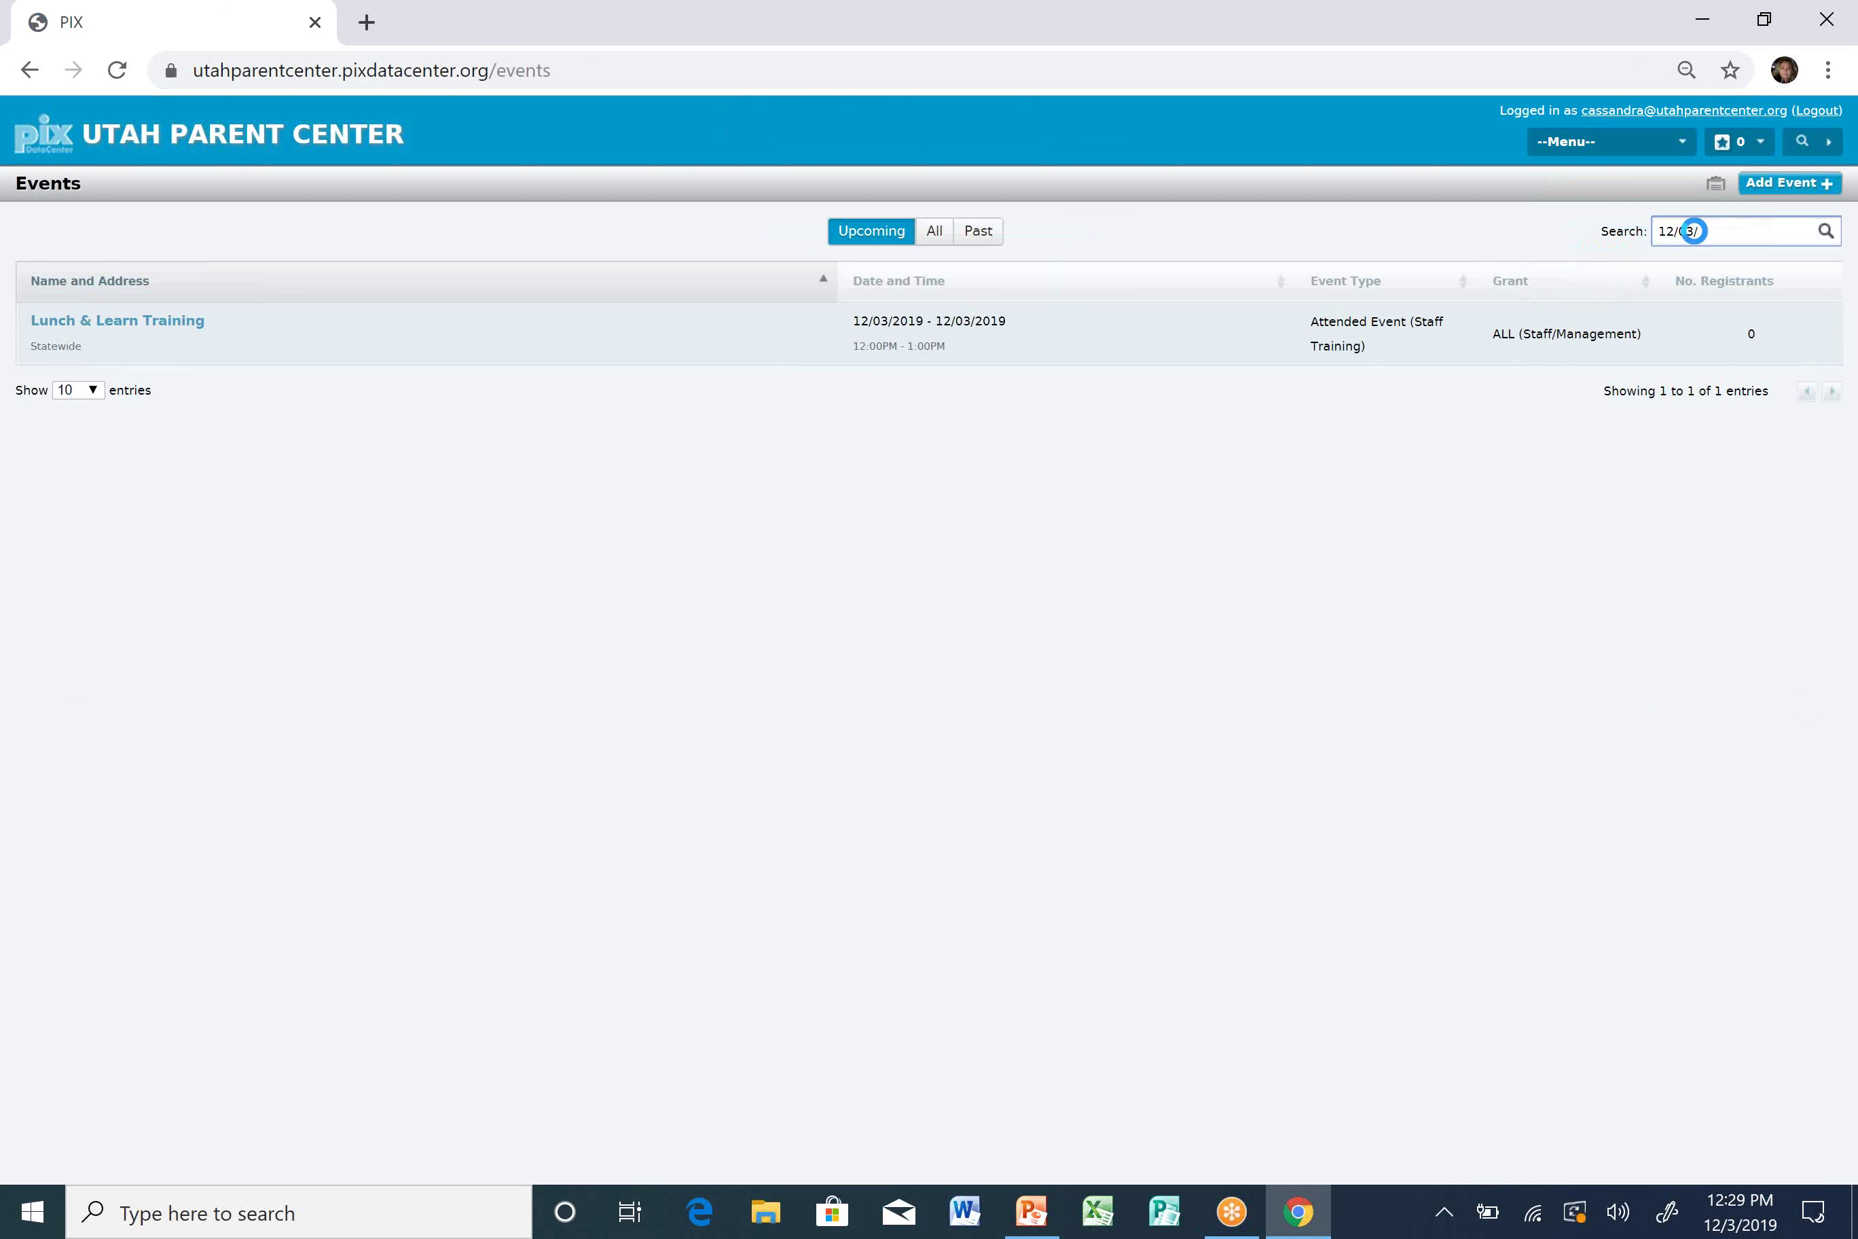
text(/201)
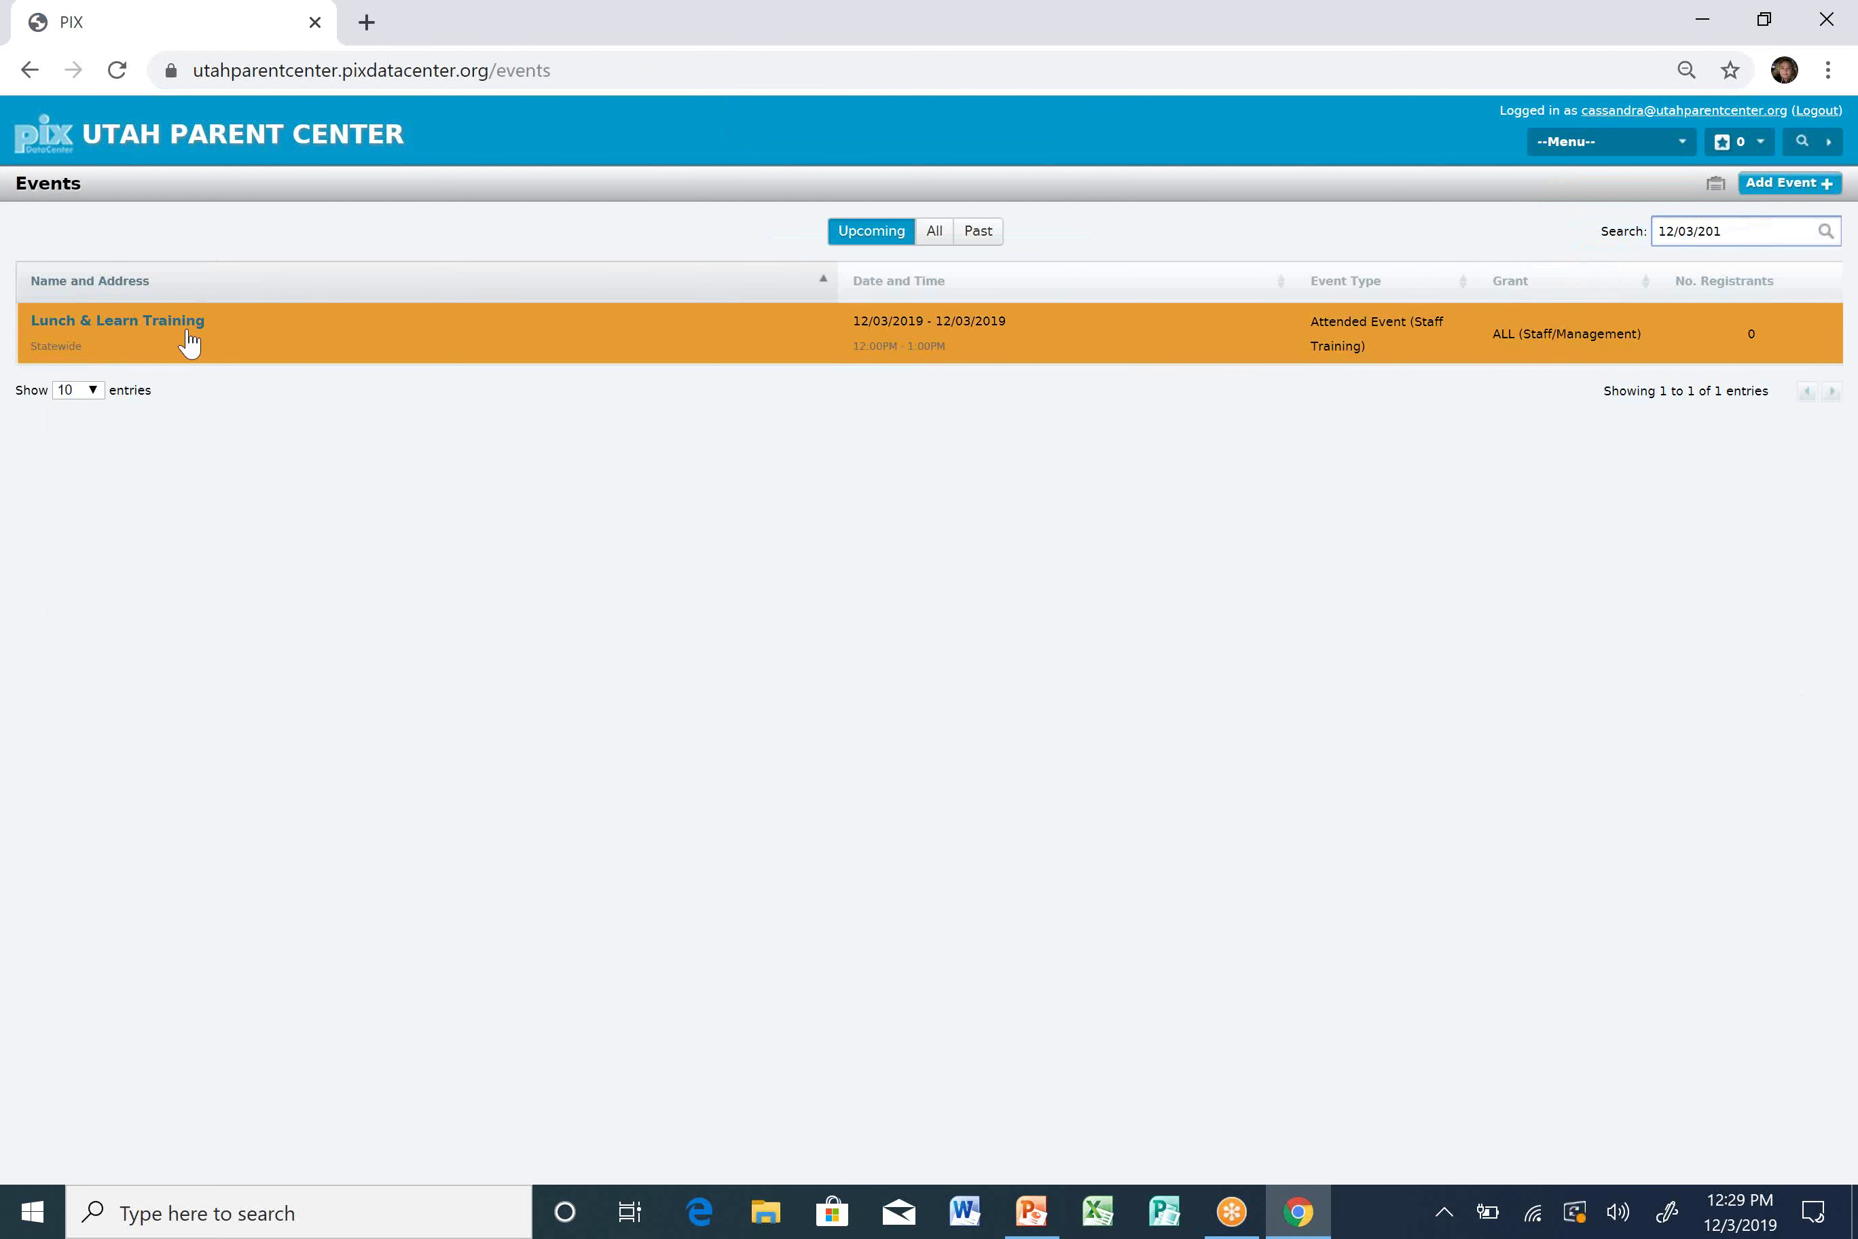
click(121, 317)
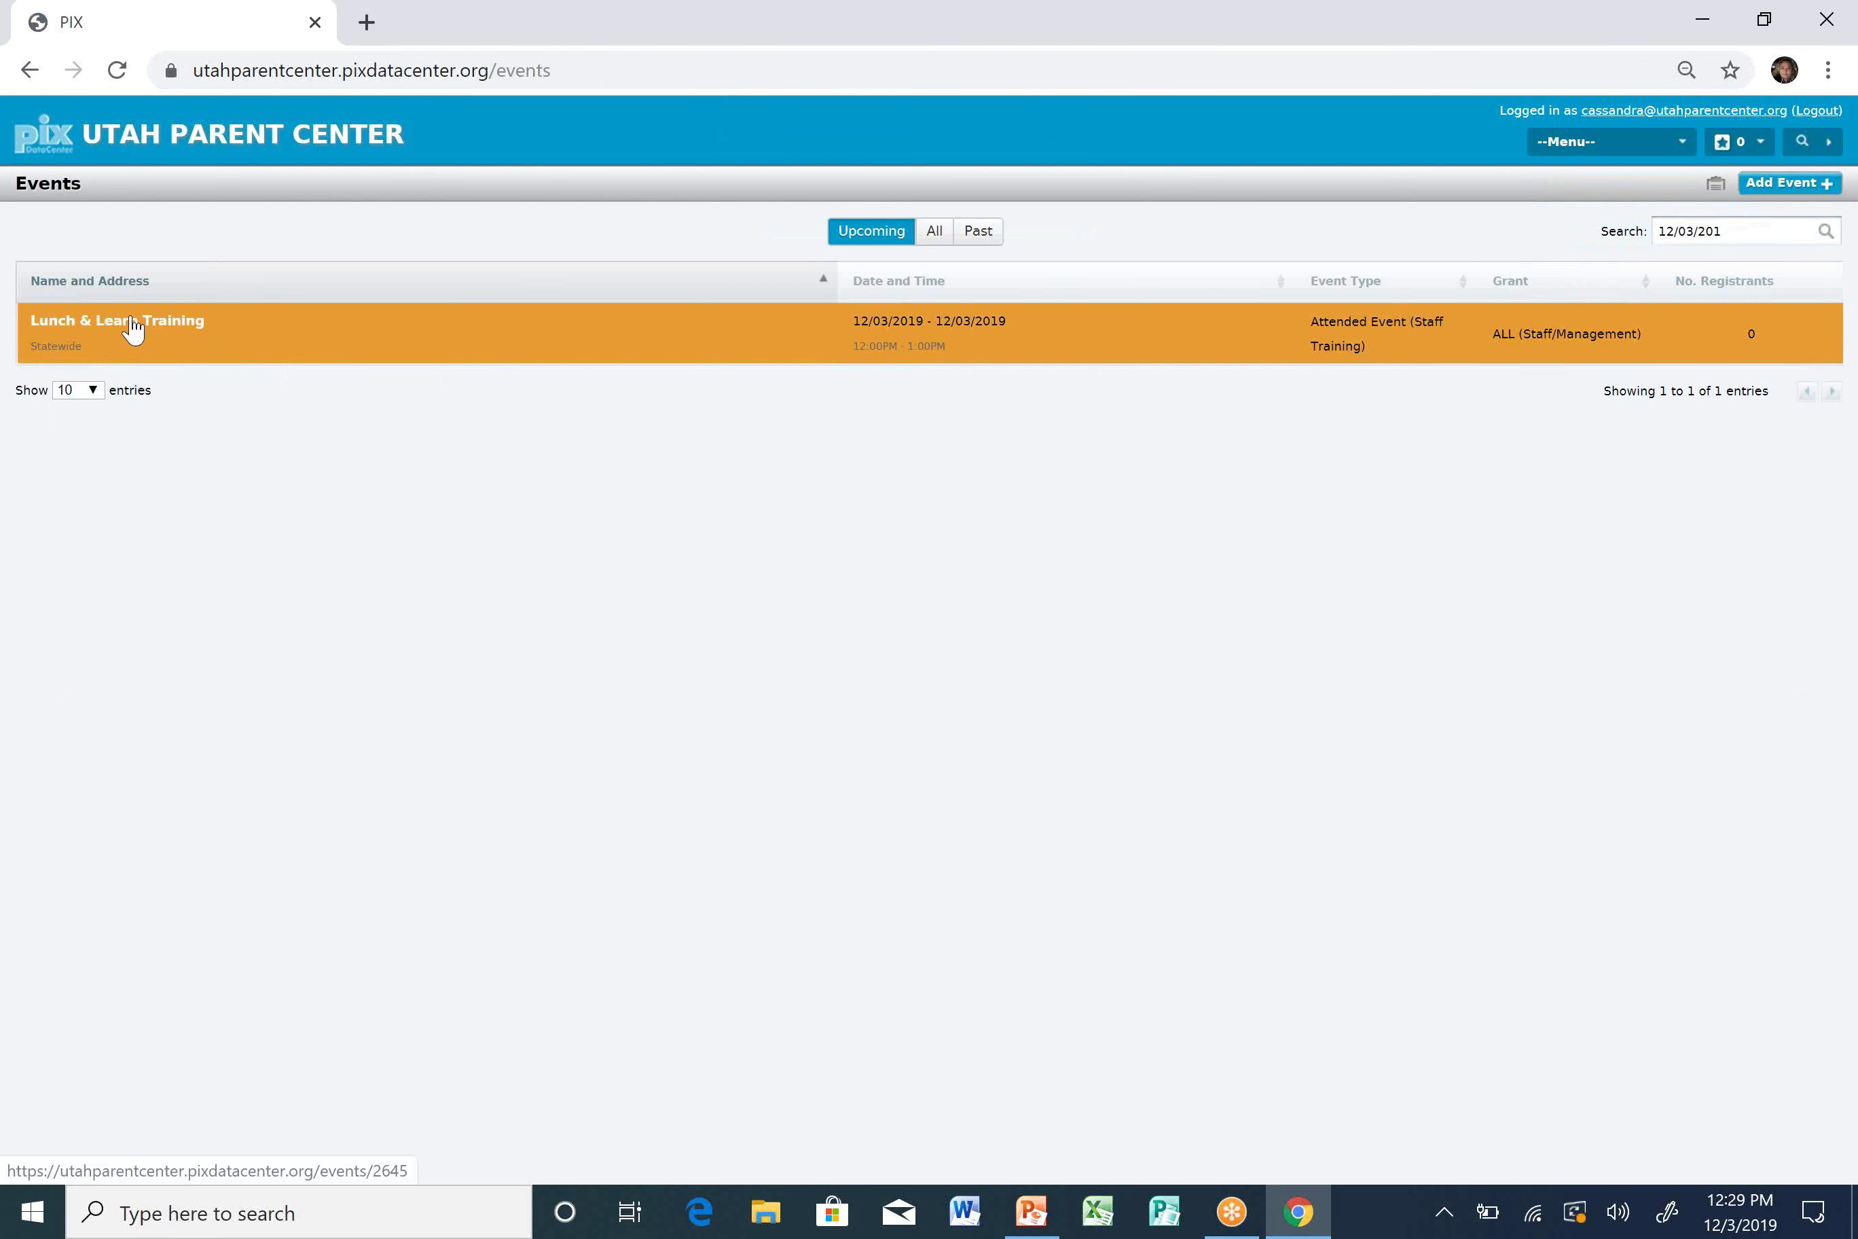
click(132, 327)
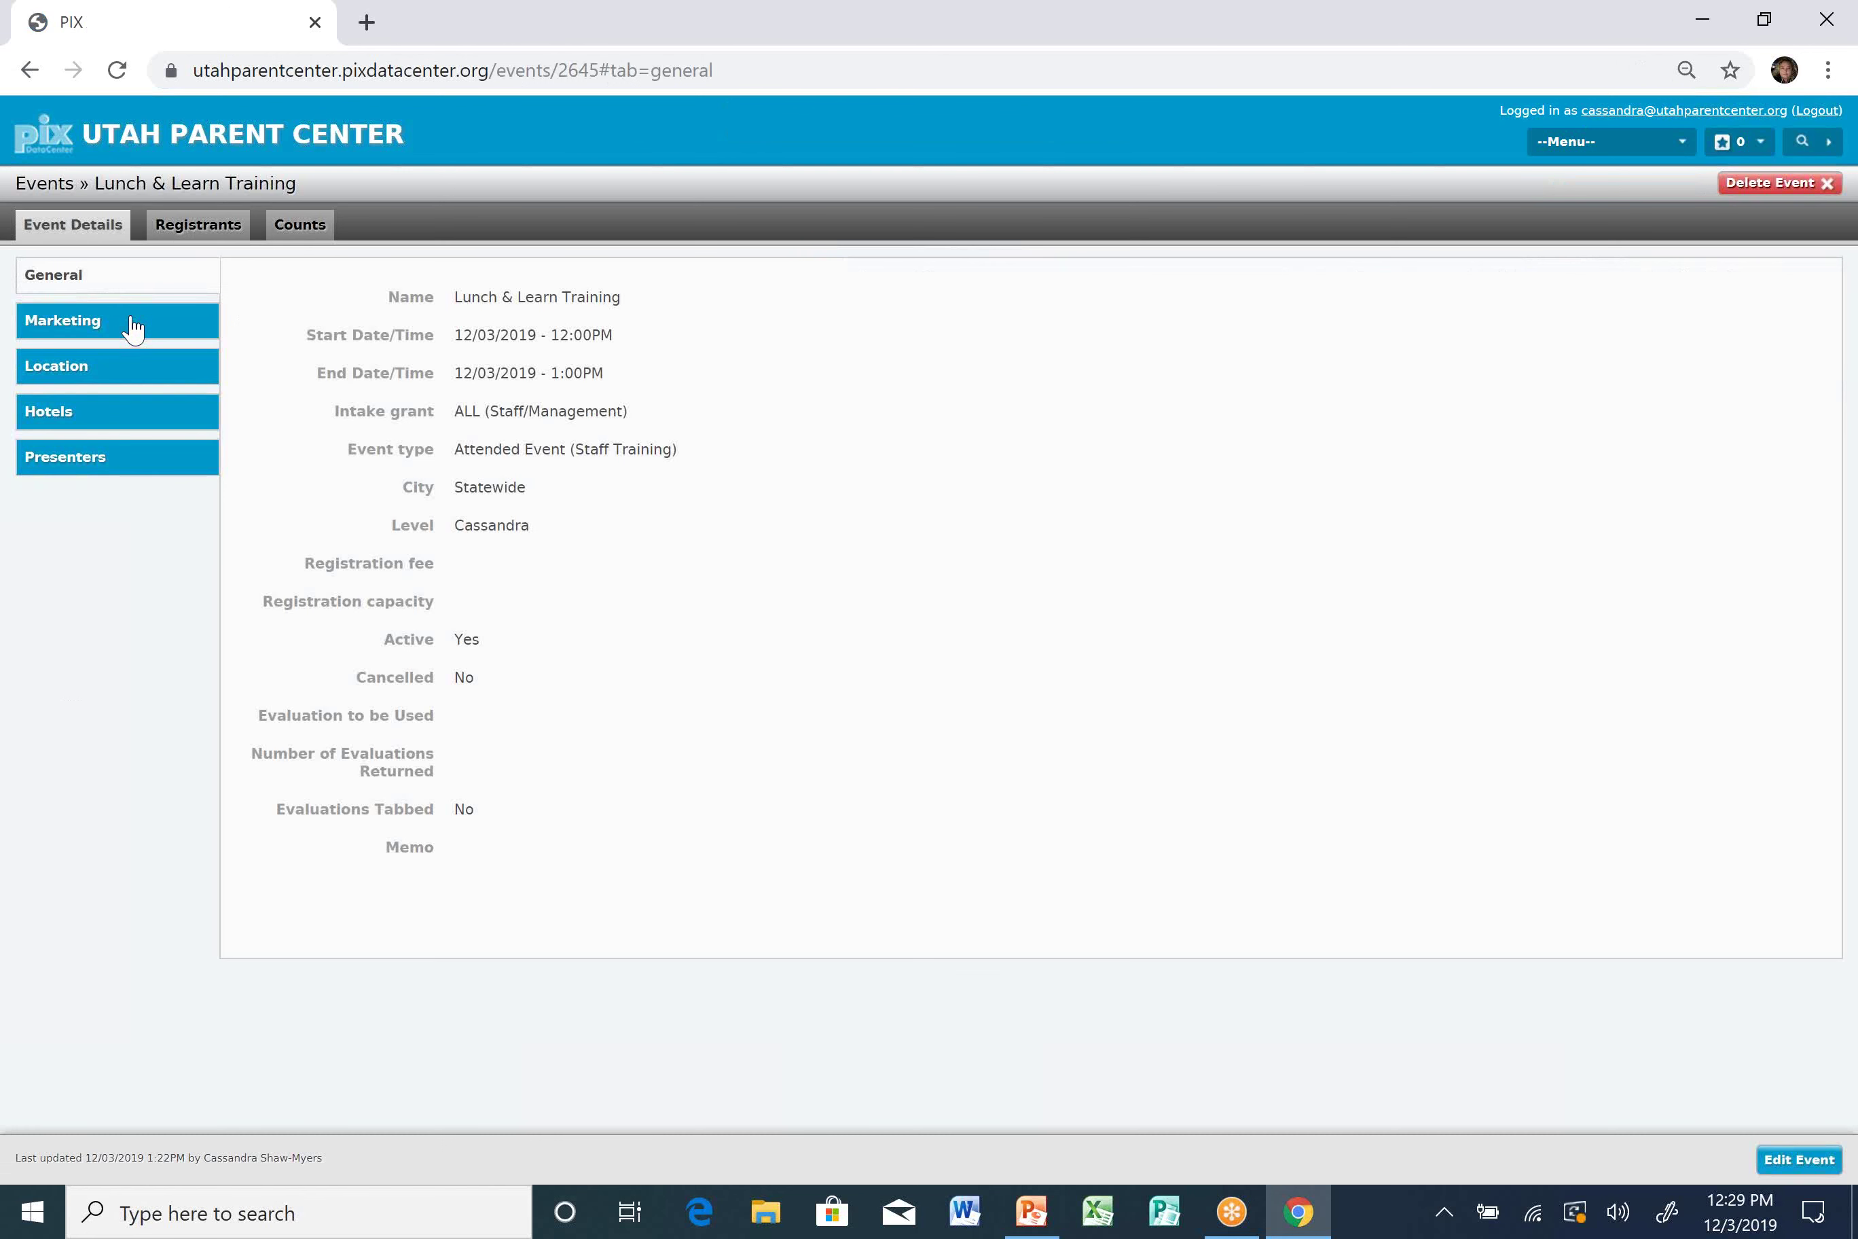
Check the Registrants and Counts tabs, ending on the empty 0 Registered registrant list.
click(186, 228)
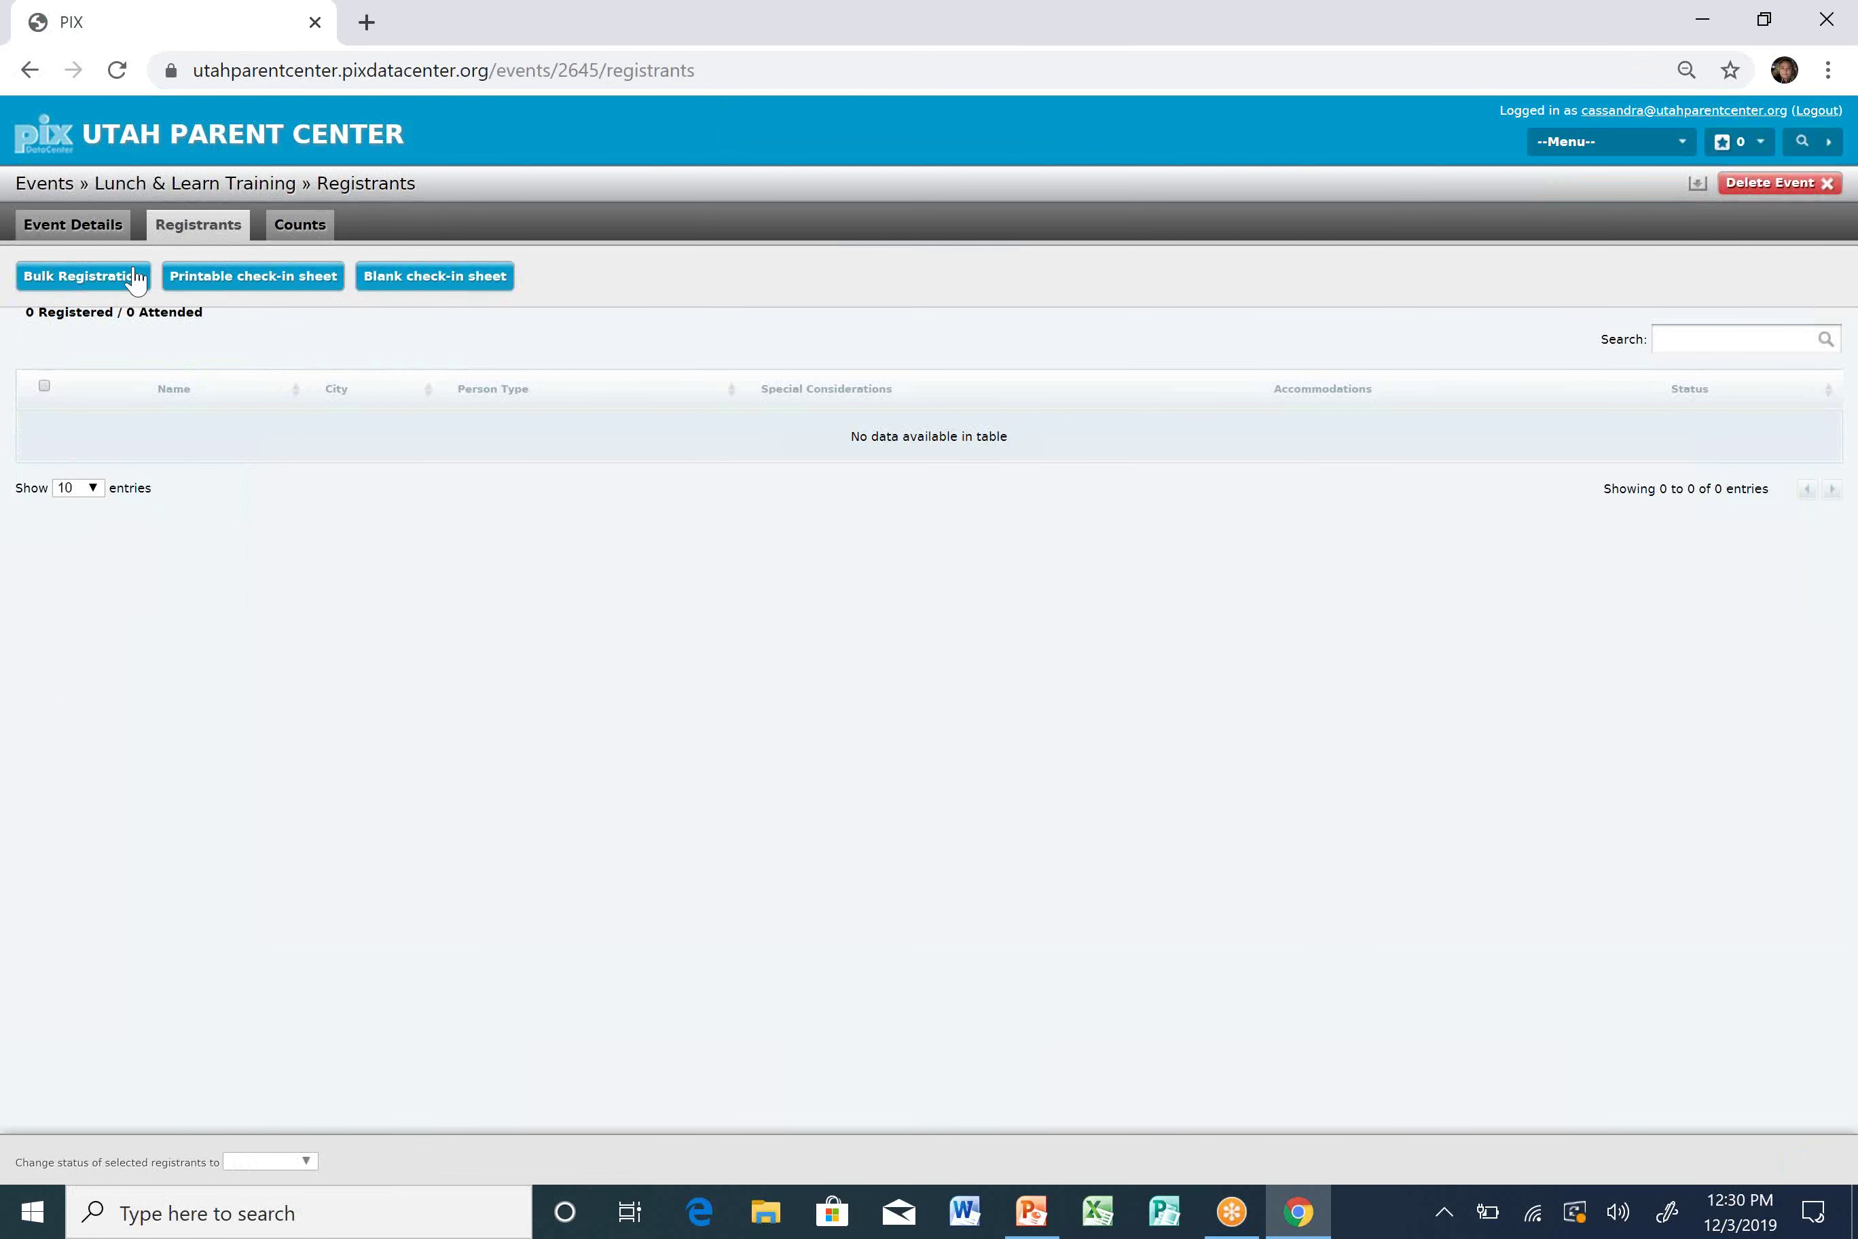
click(318, 238)
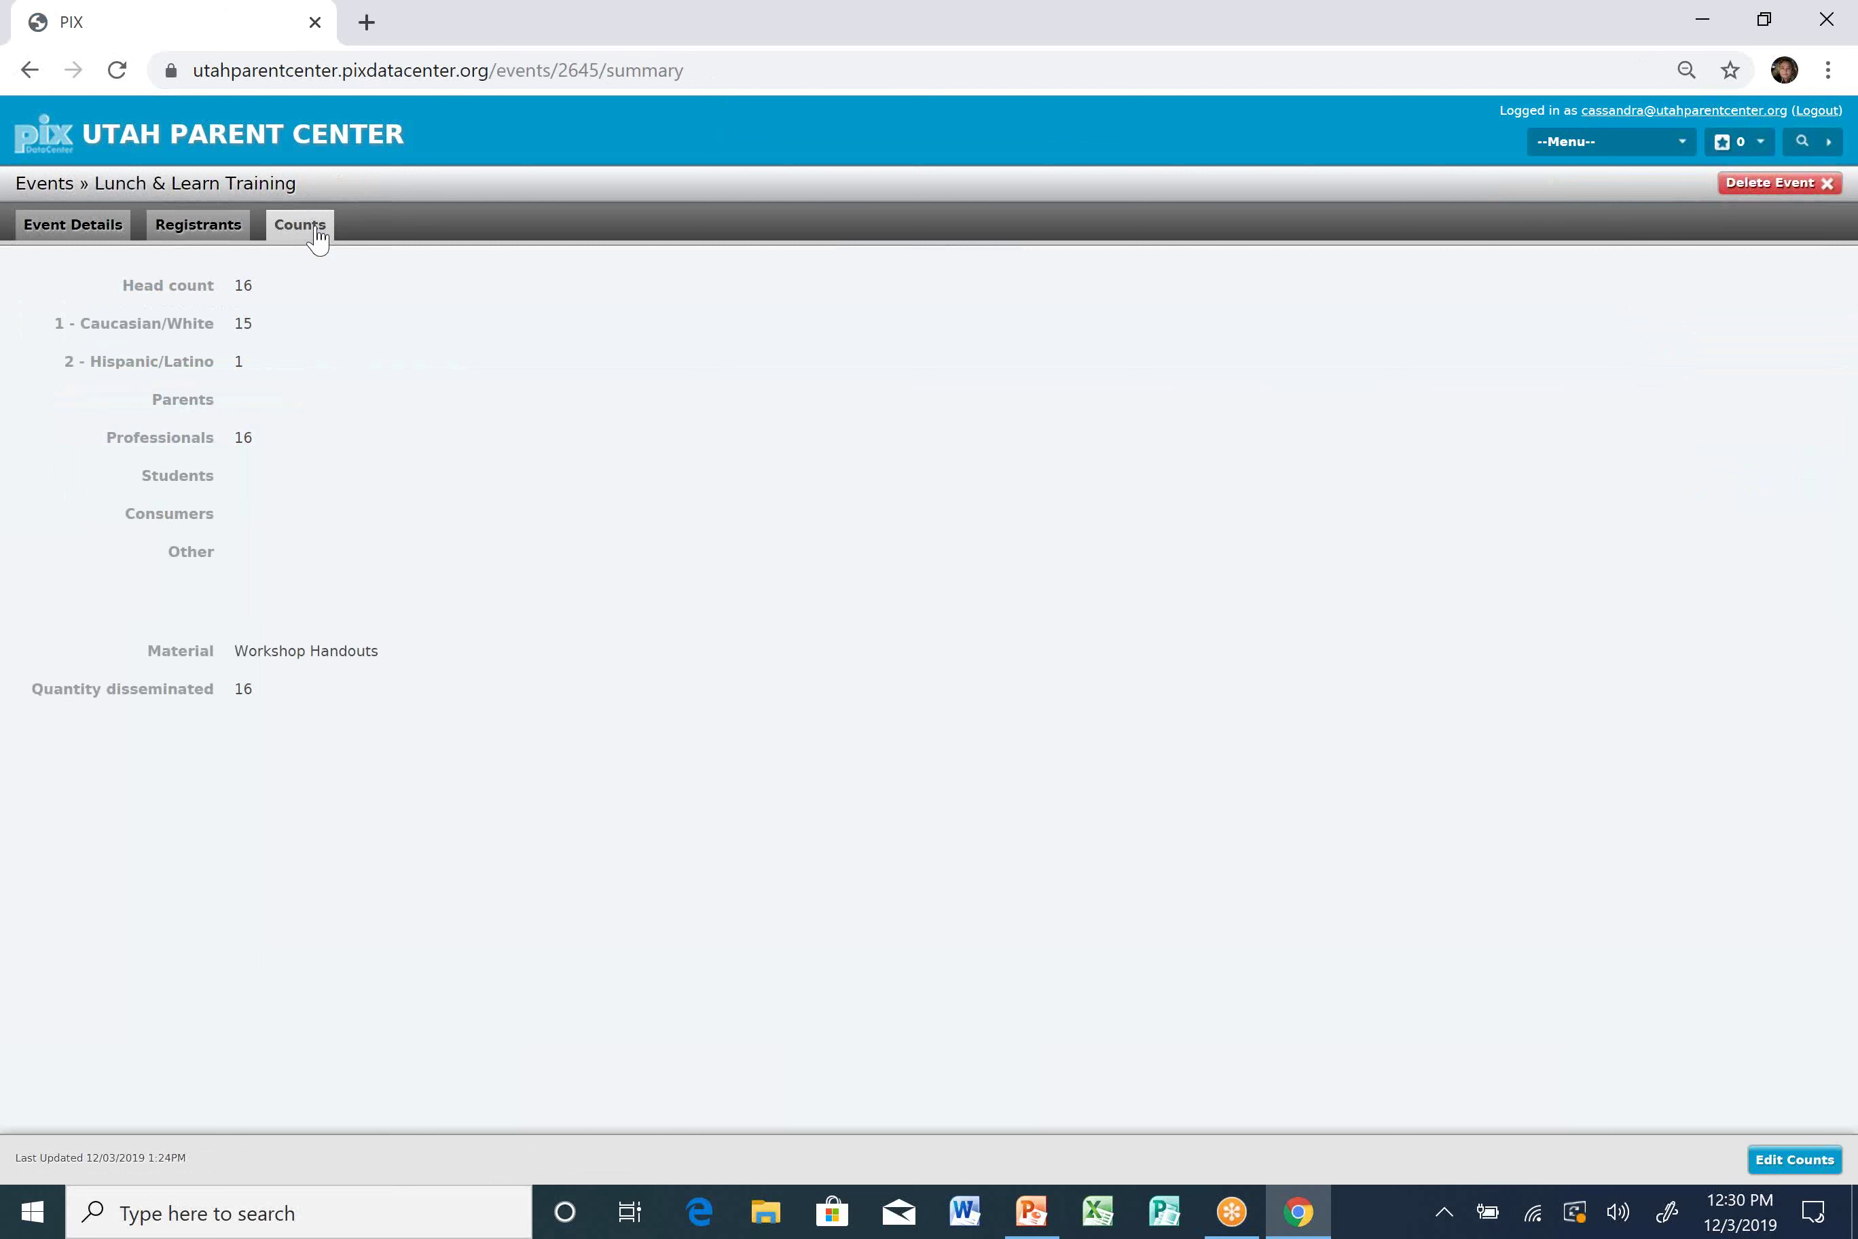
click(204, 226)
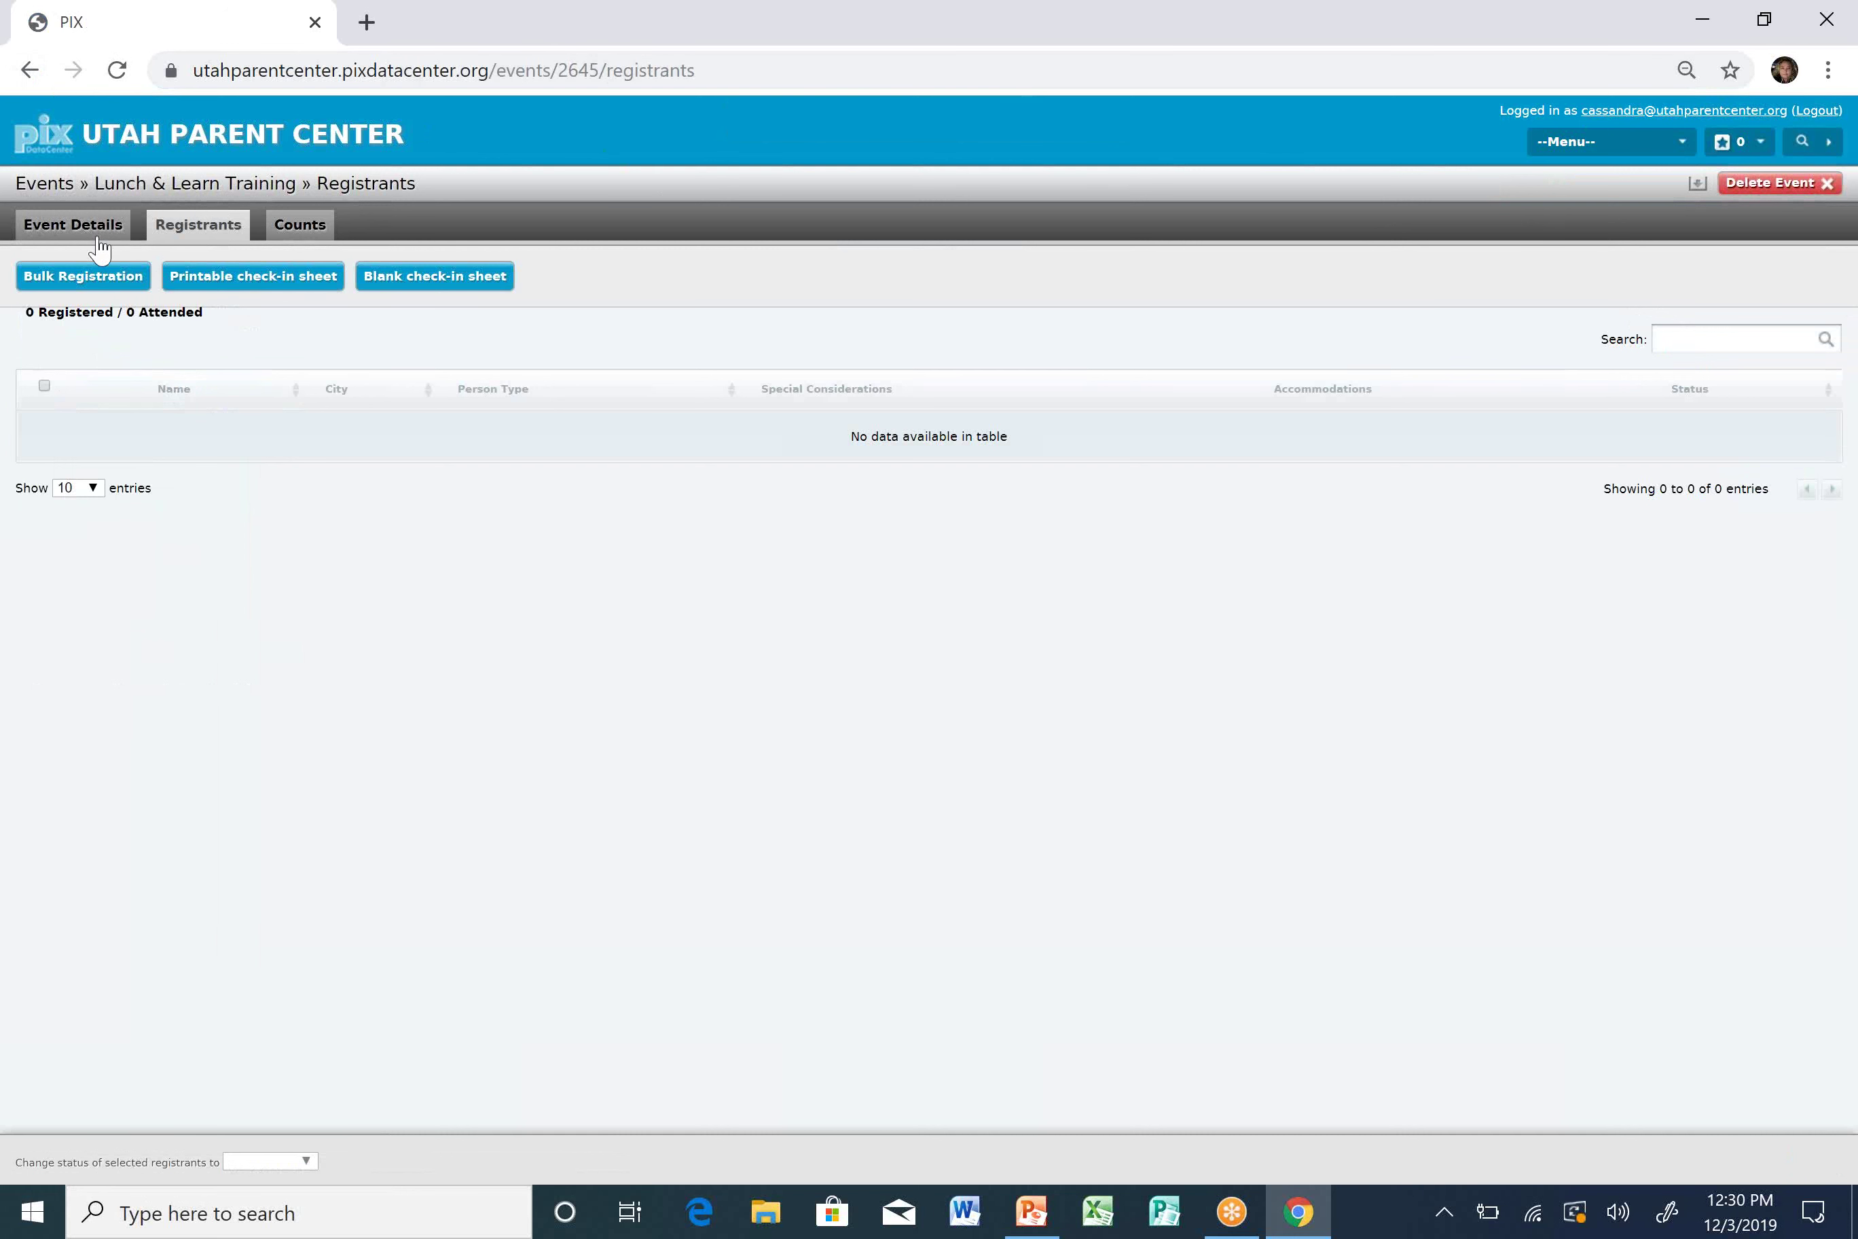
Start a Bulk Registration and add two staff contacts from the name suggestions.
click(122, 280)
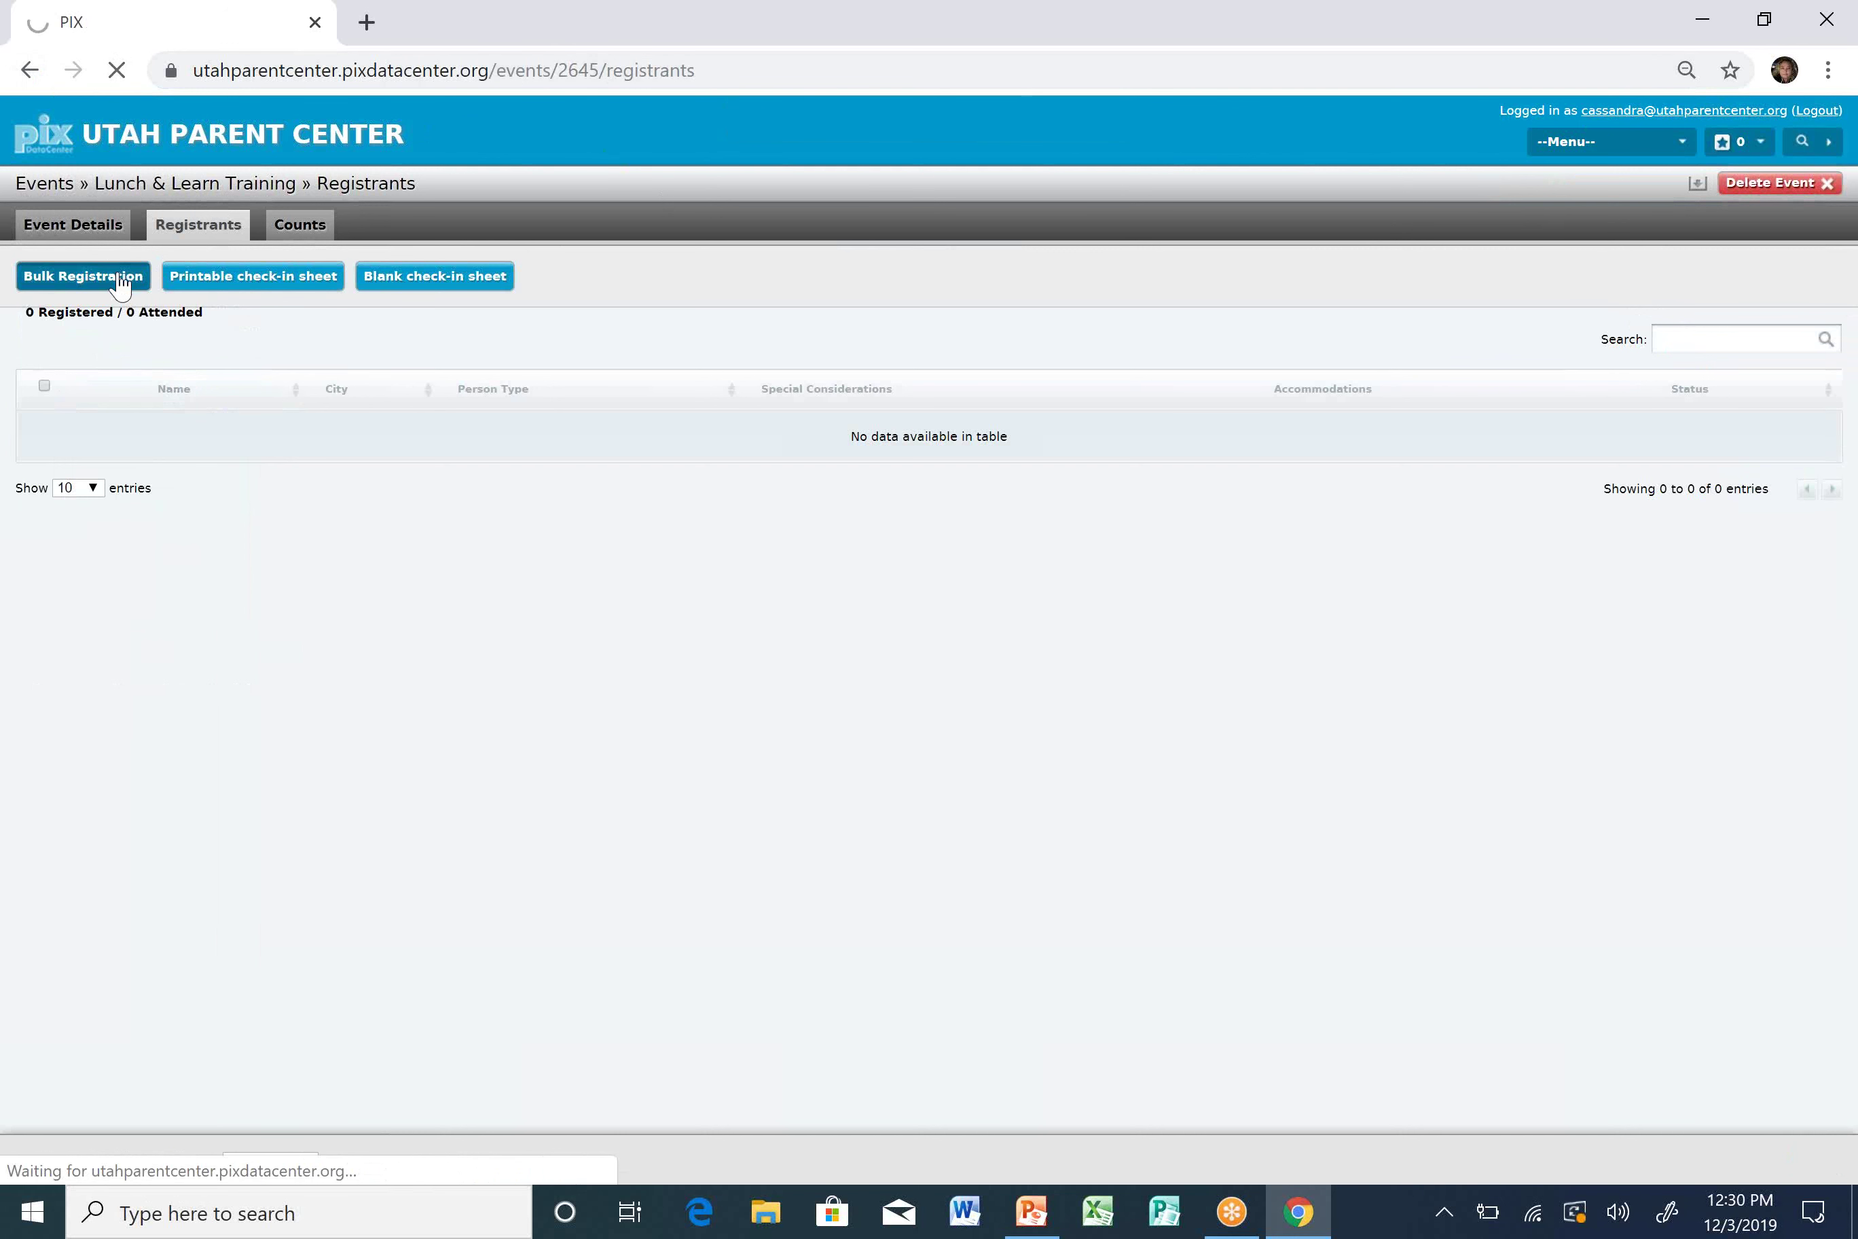
click(288, 277)
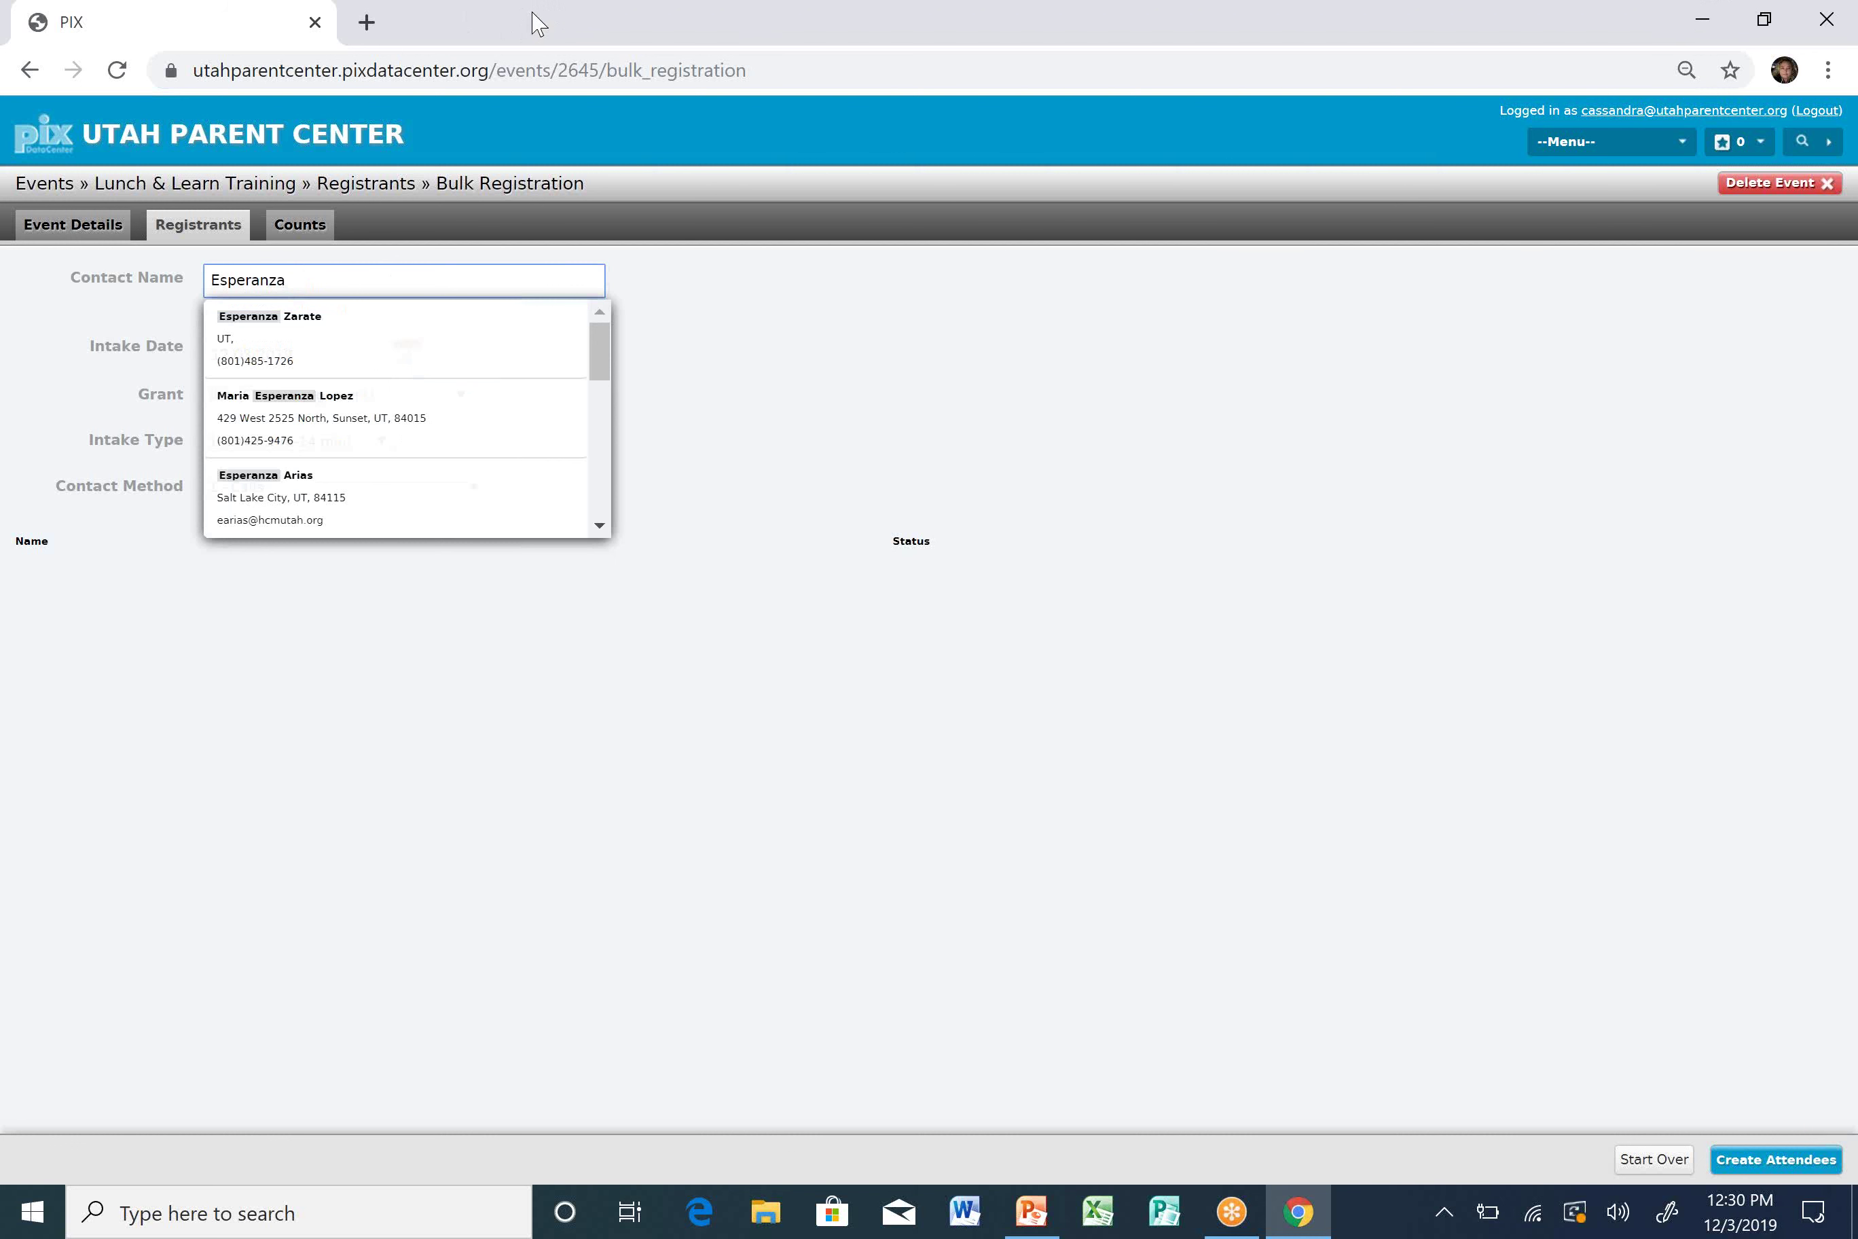
click(430, 352)
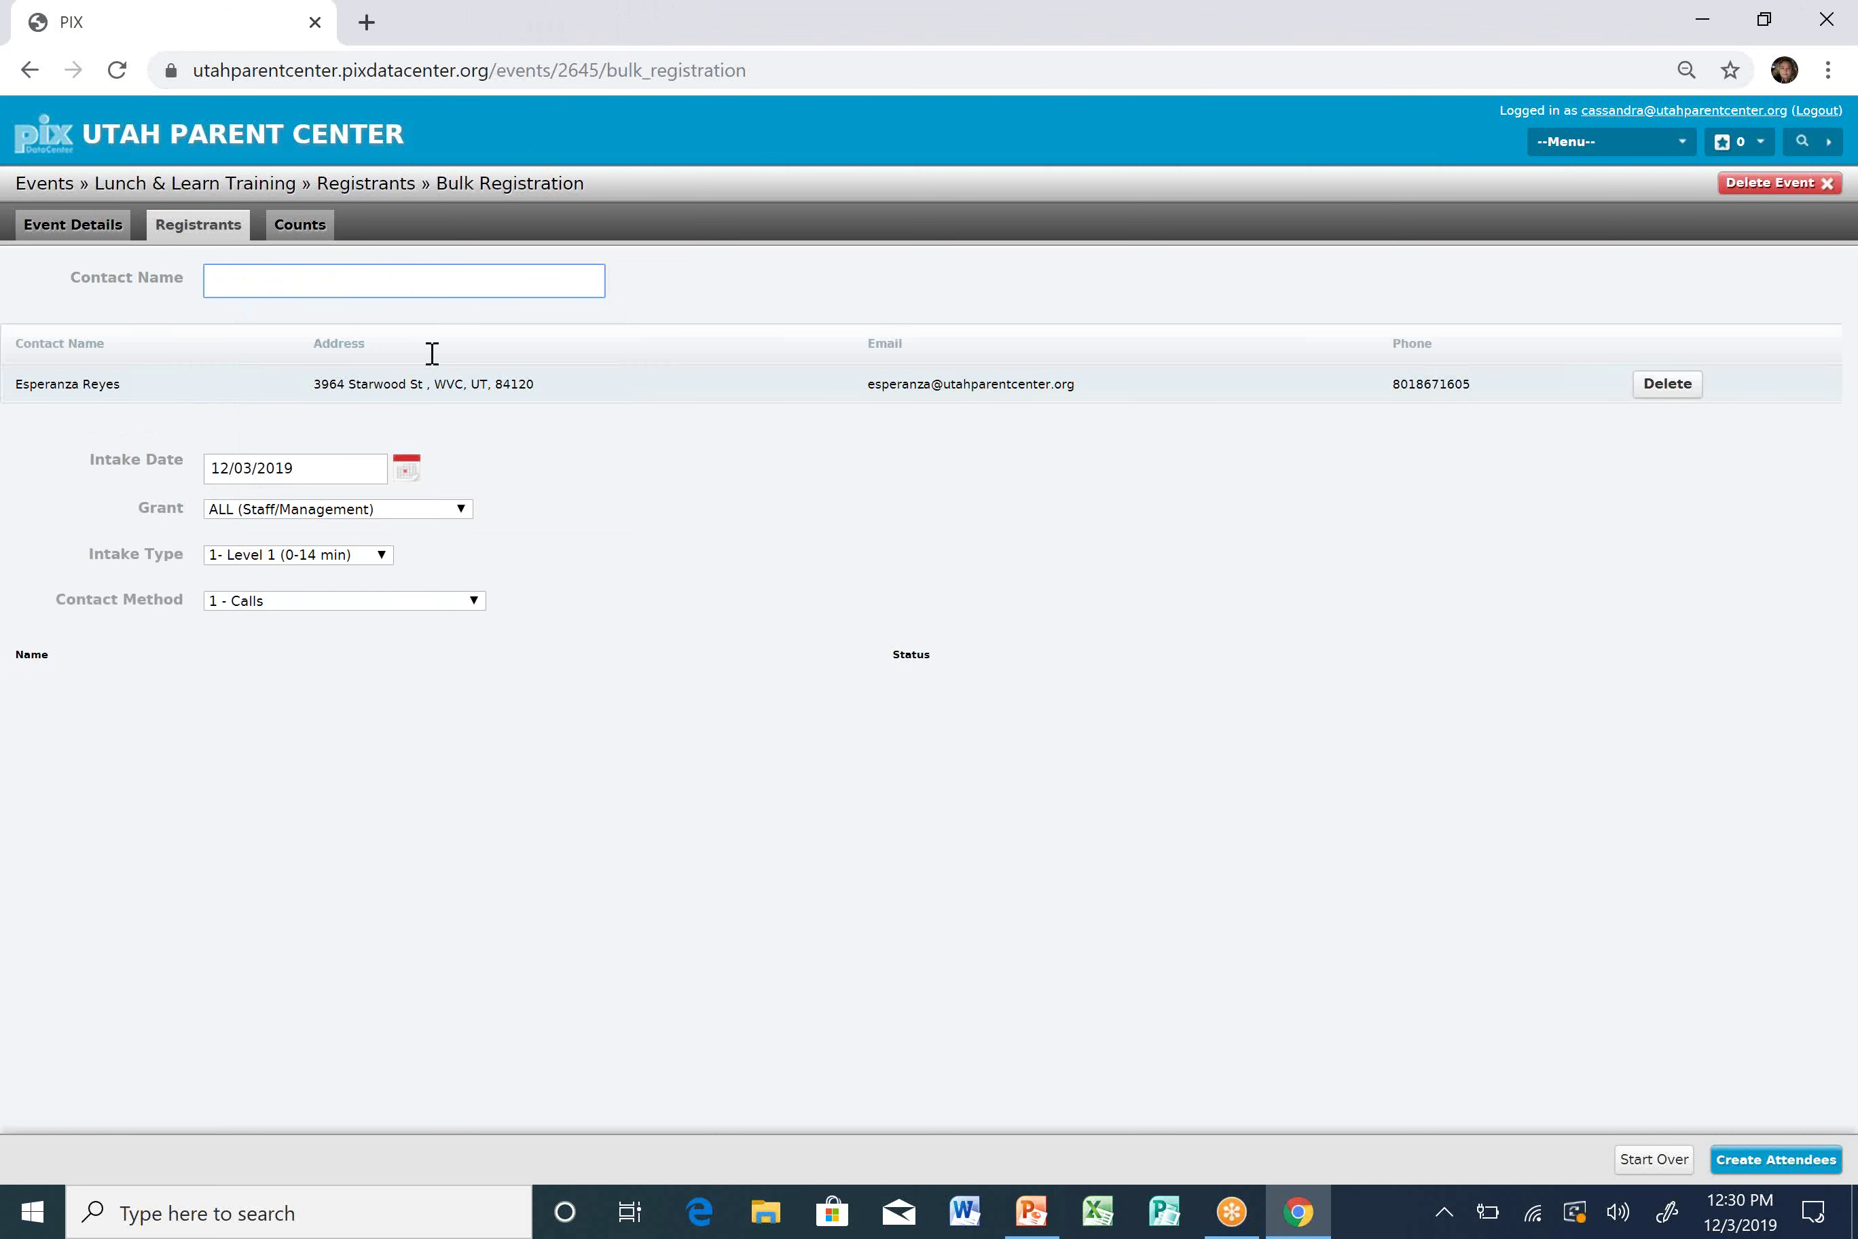
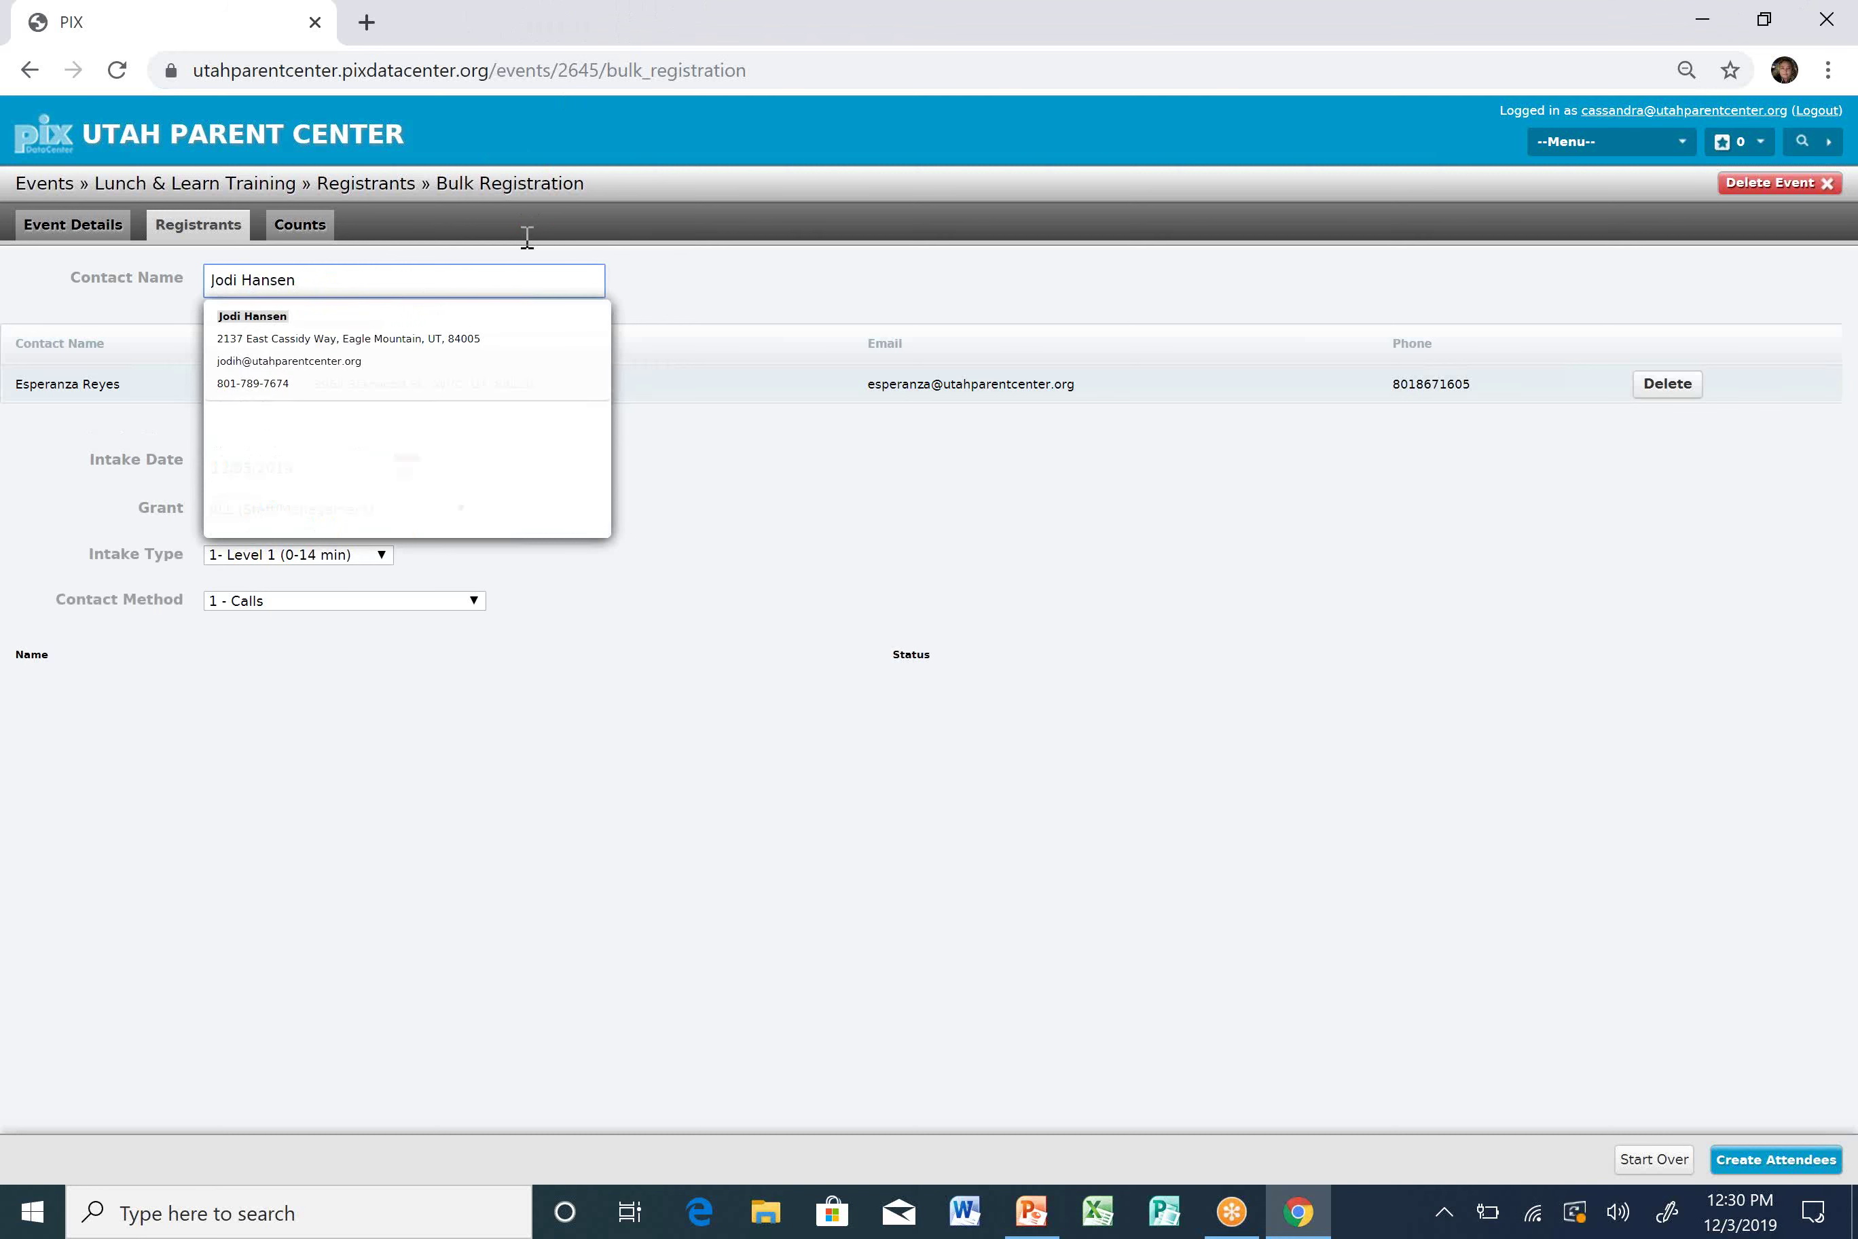
click(458, 357)
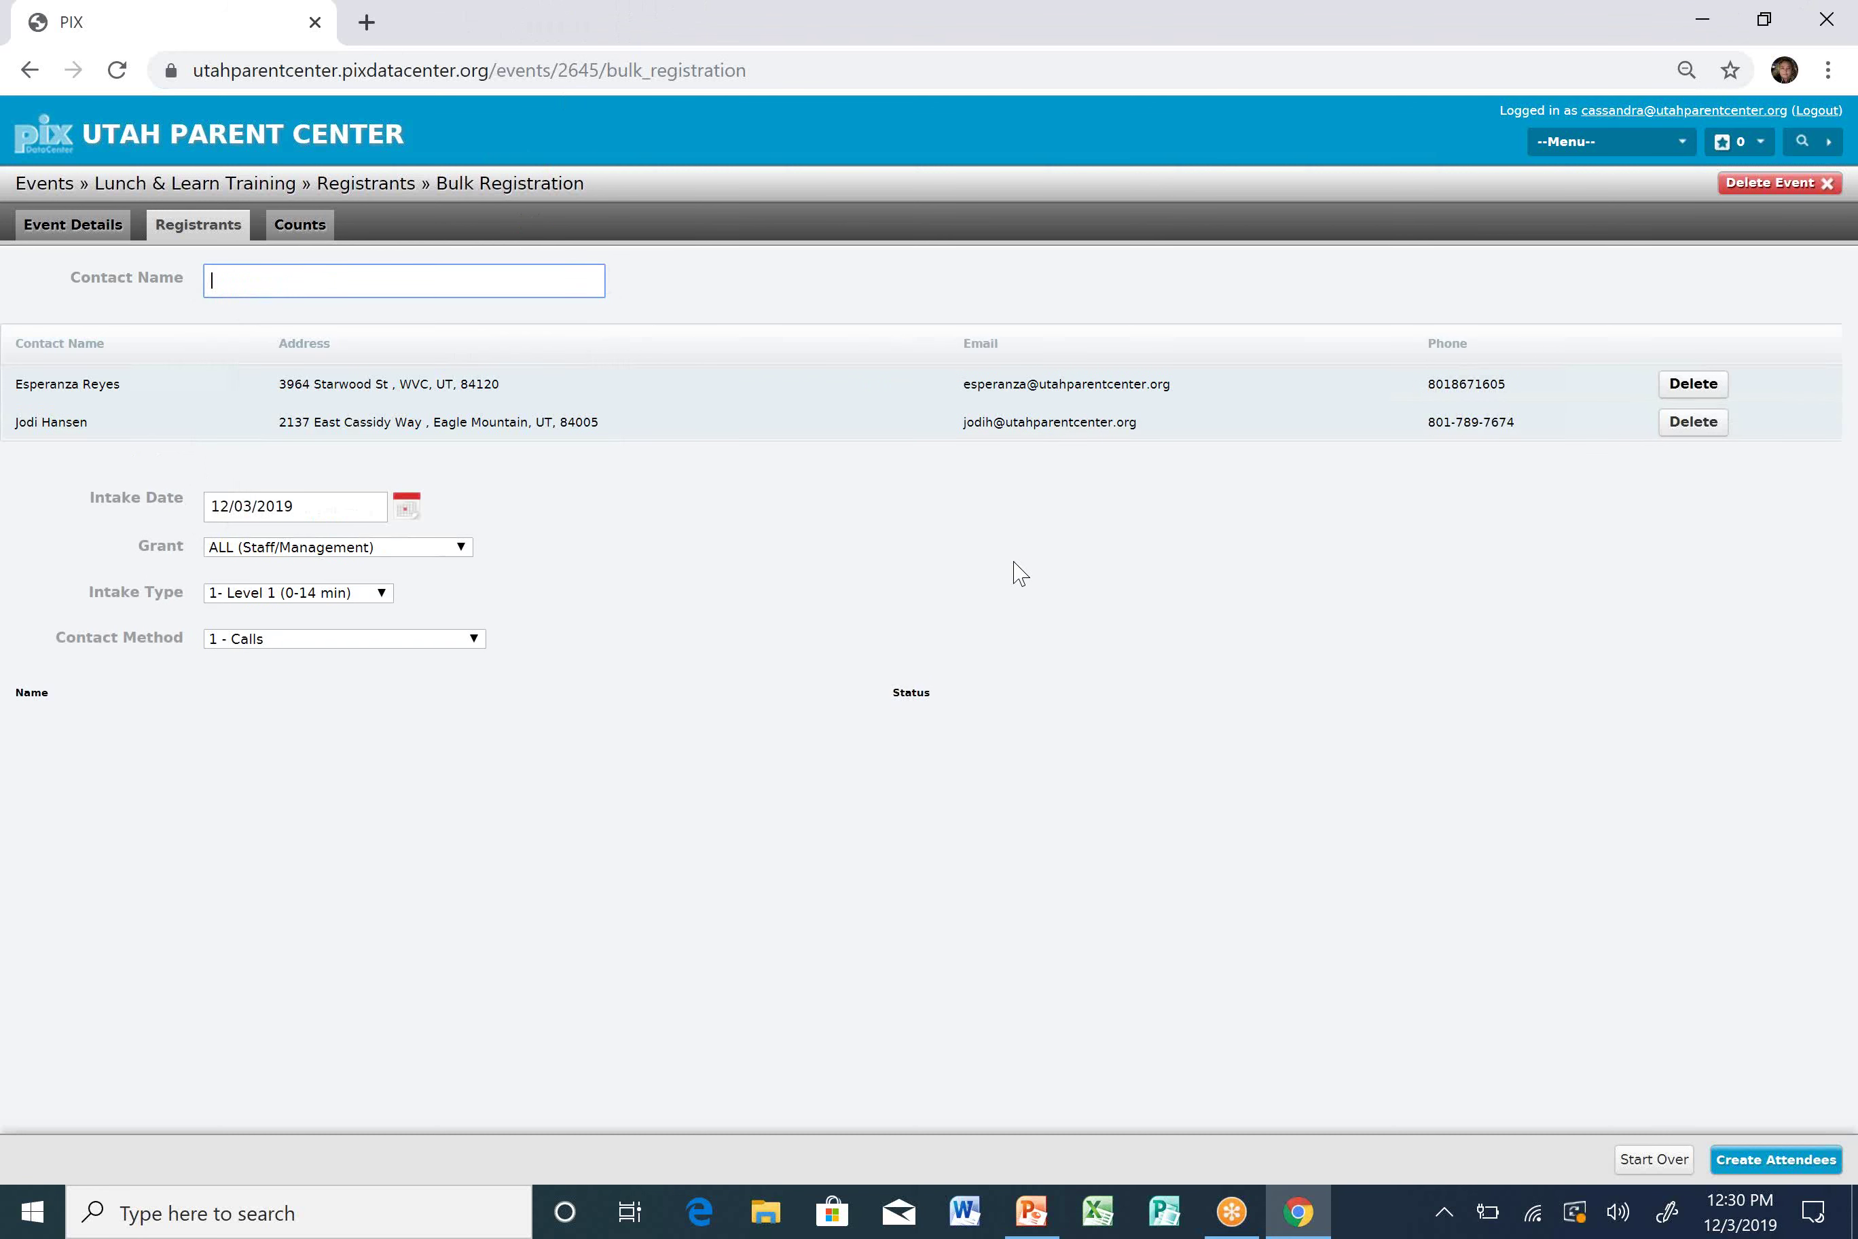
Set Intake Type Attended Event and Contact Method 6 - At UPC Event, then create the attendees.
click(372, 595)
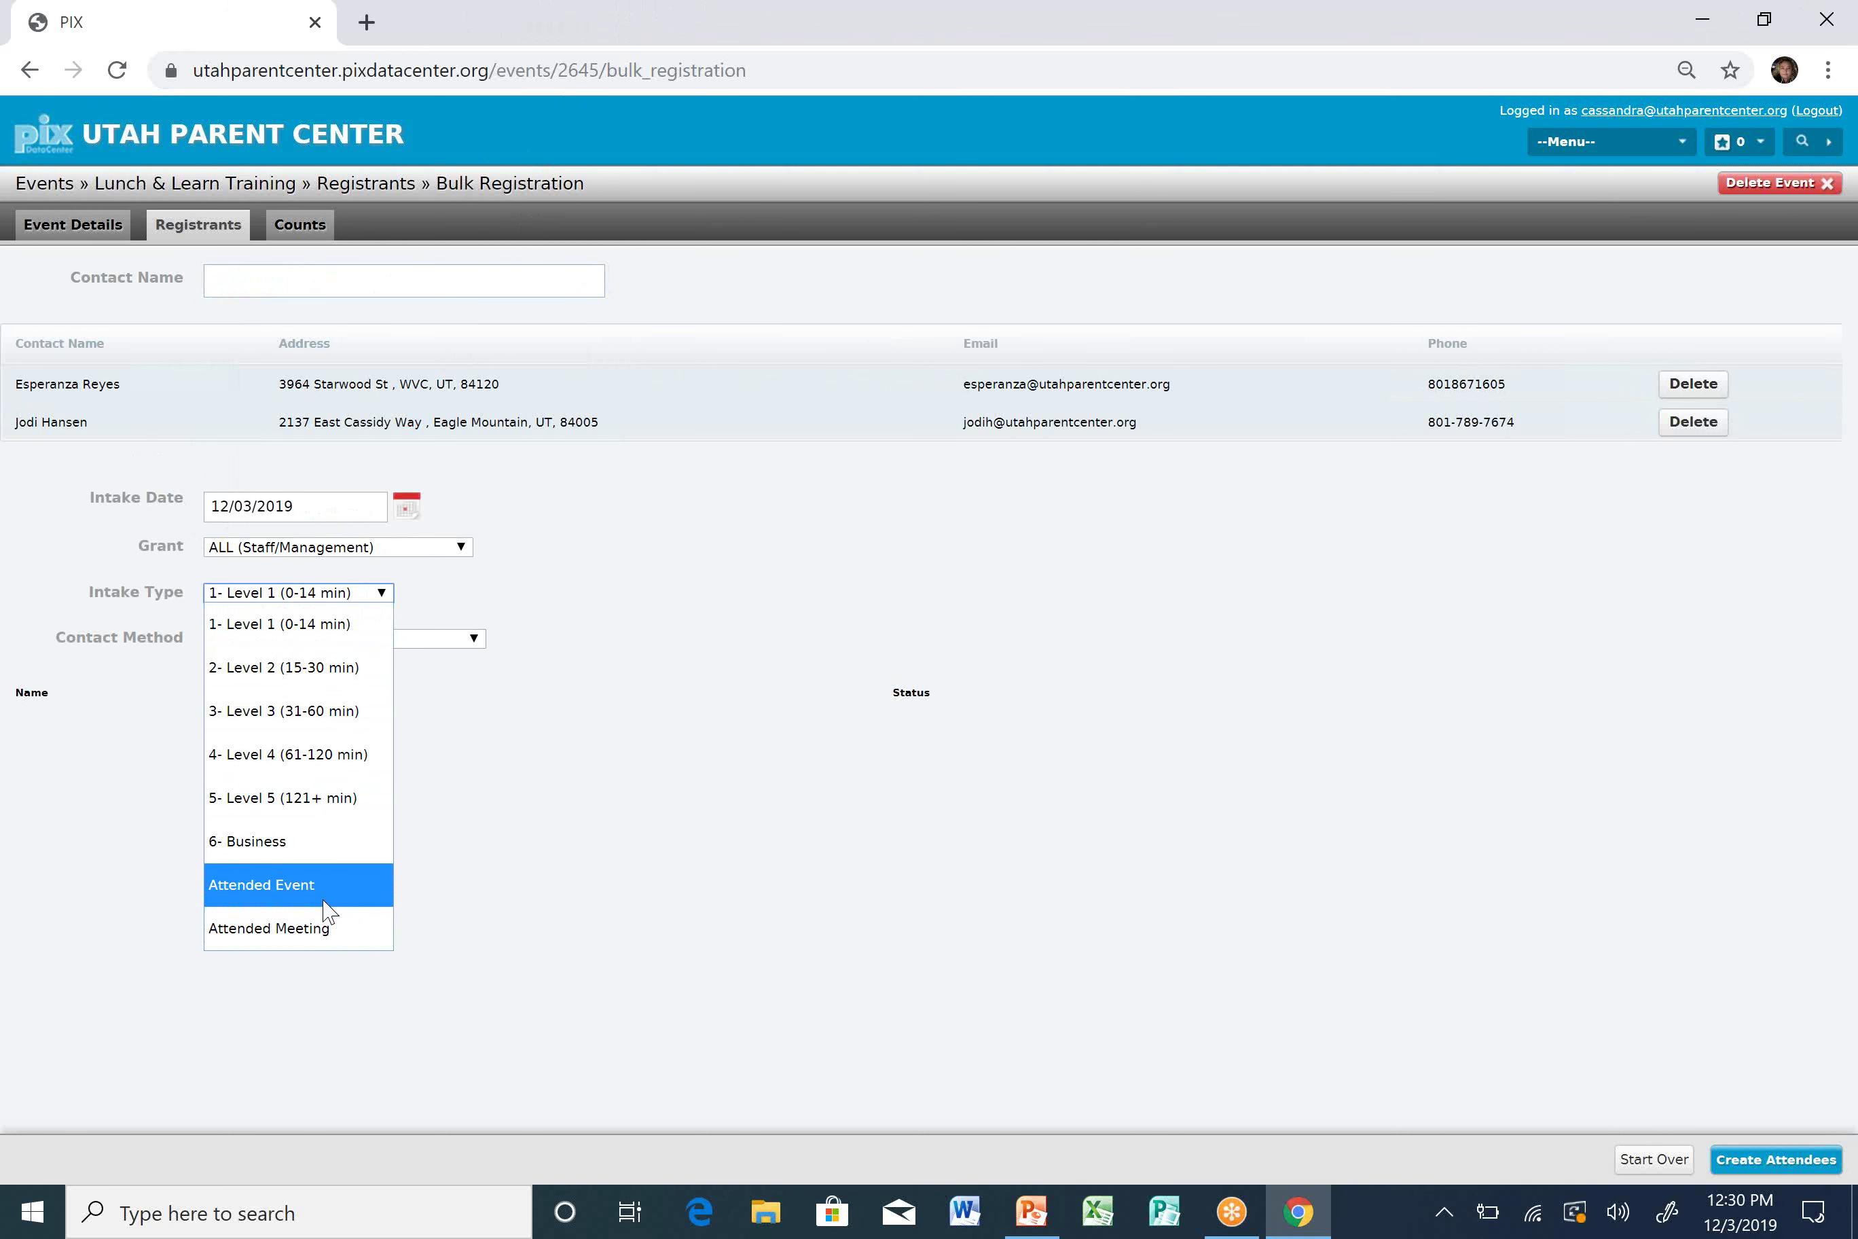
click(360, 899)
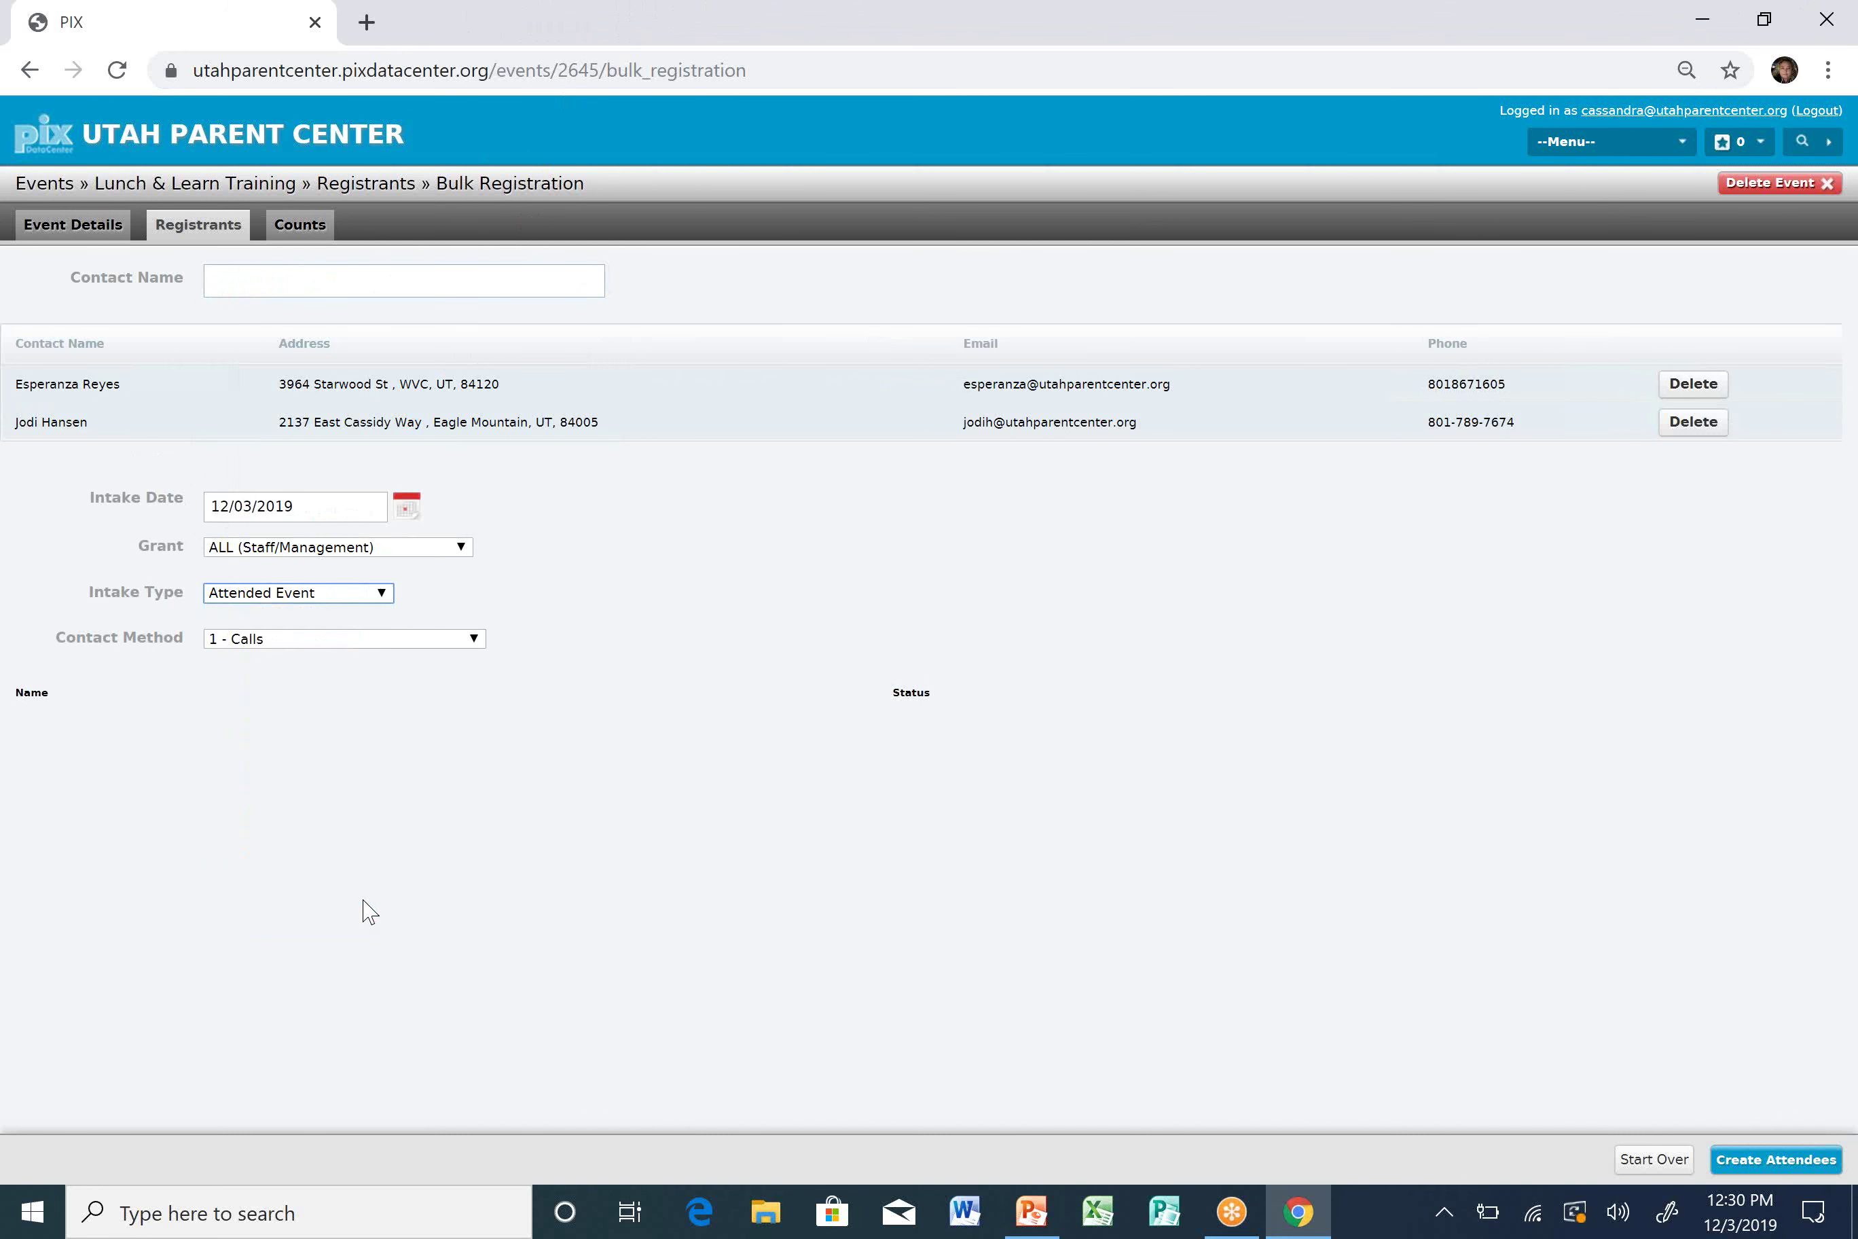
click(347, 642)
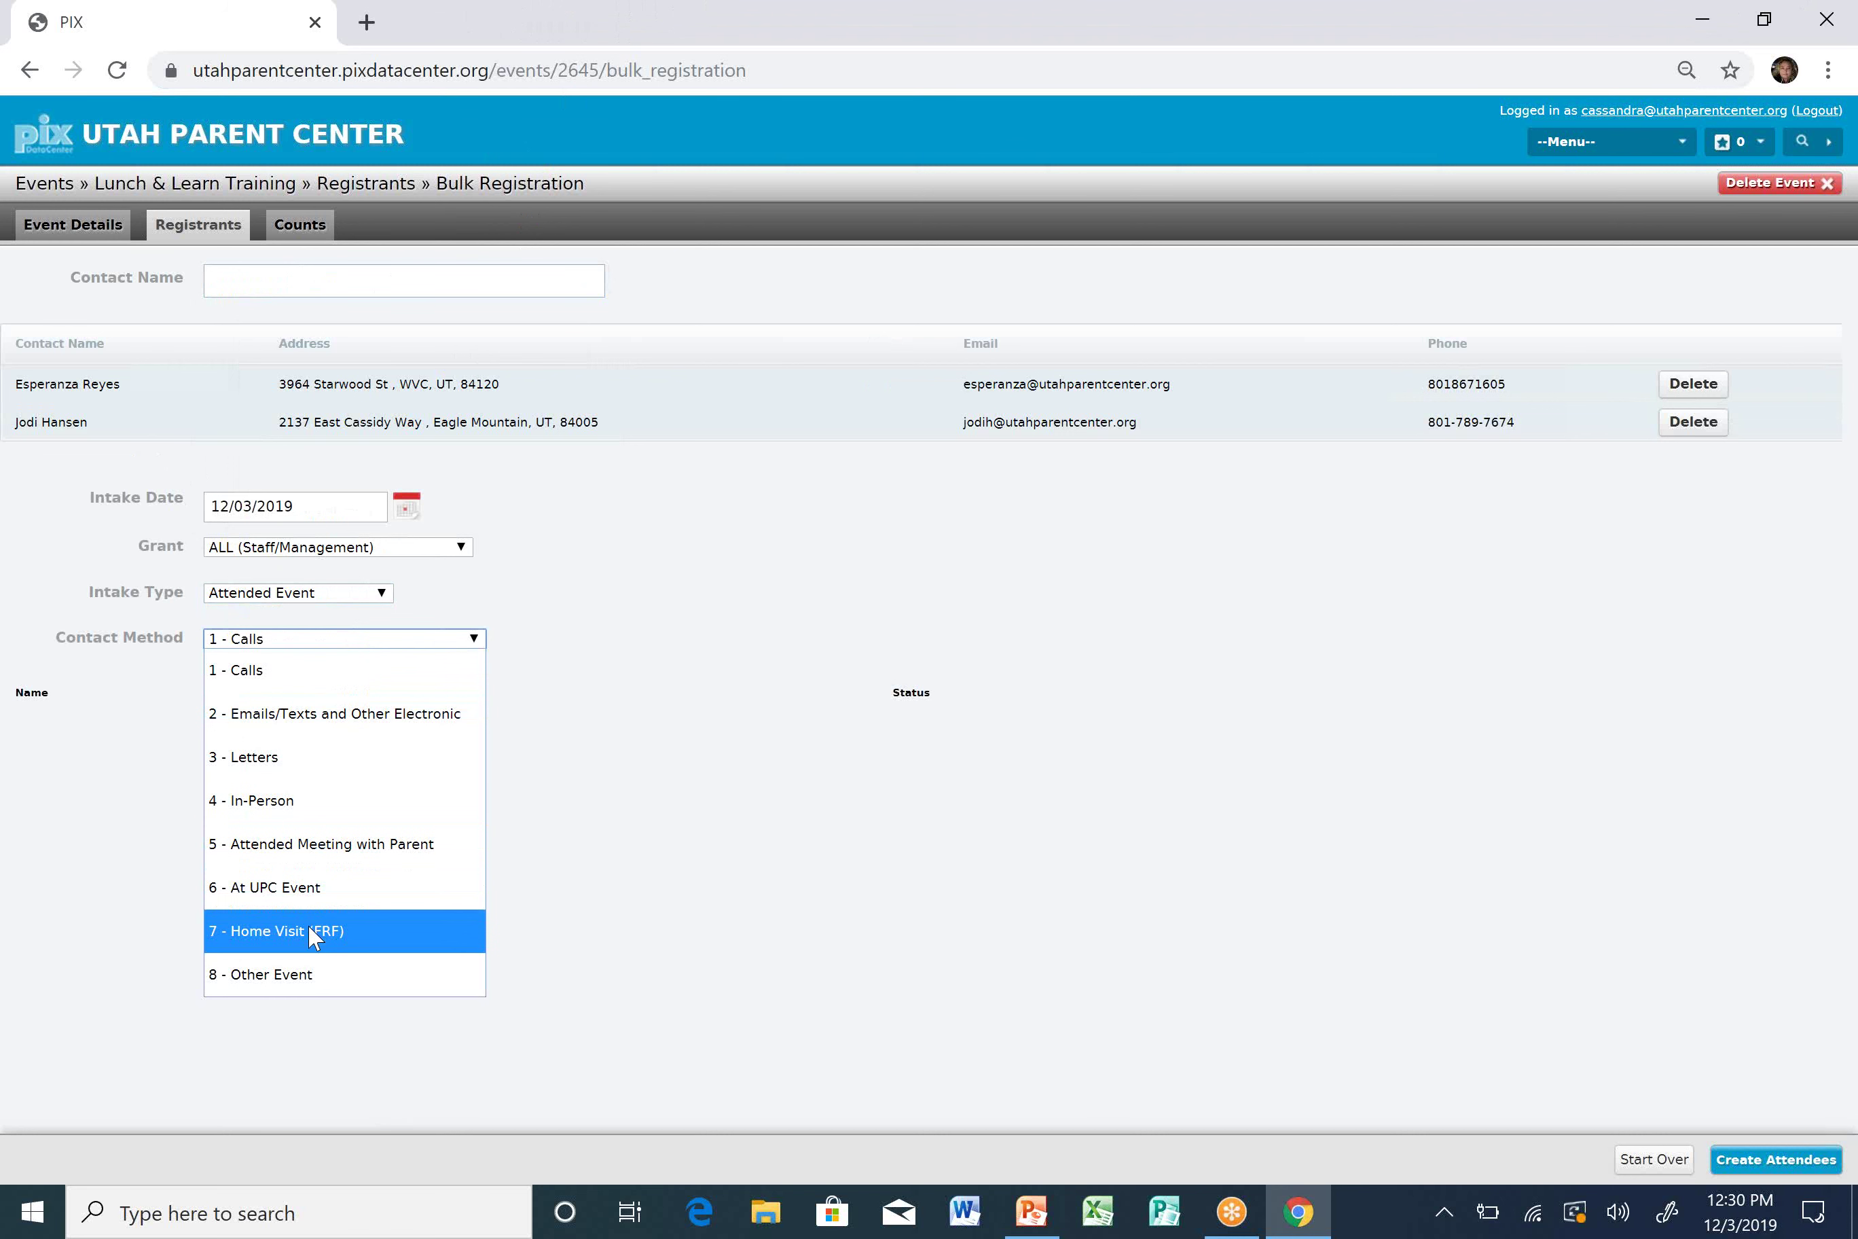
click(311, 896)
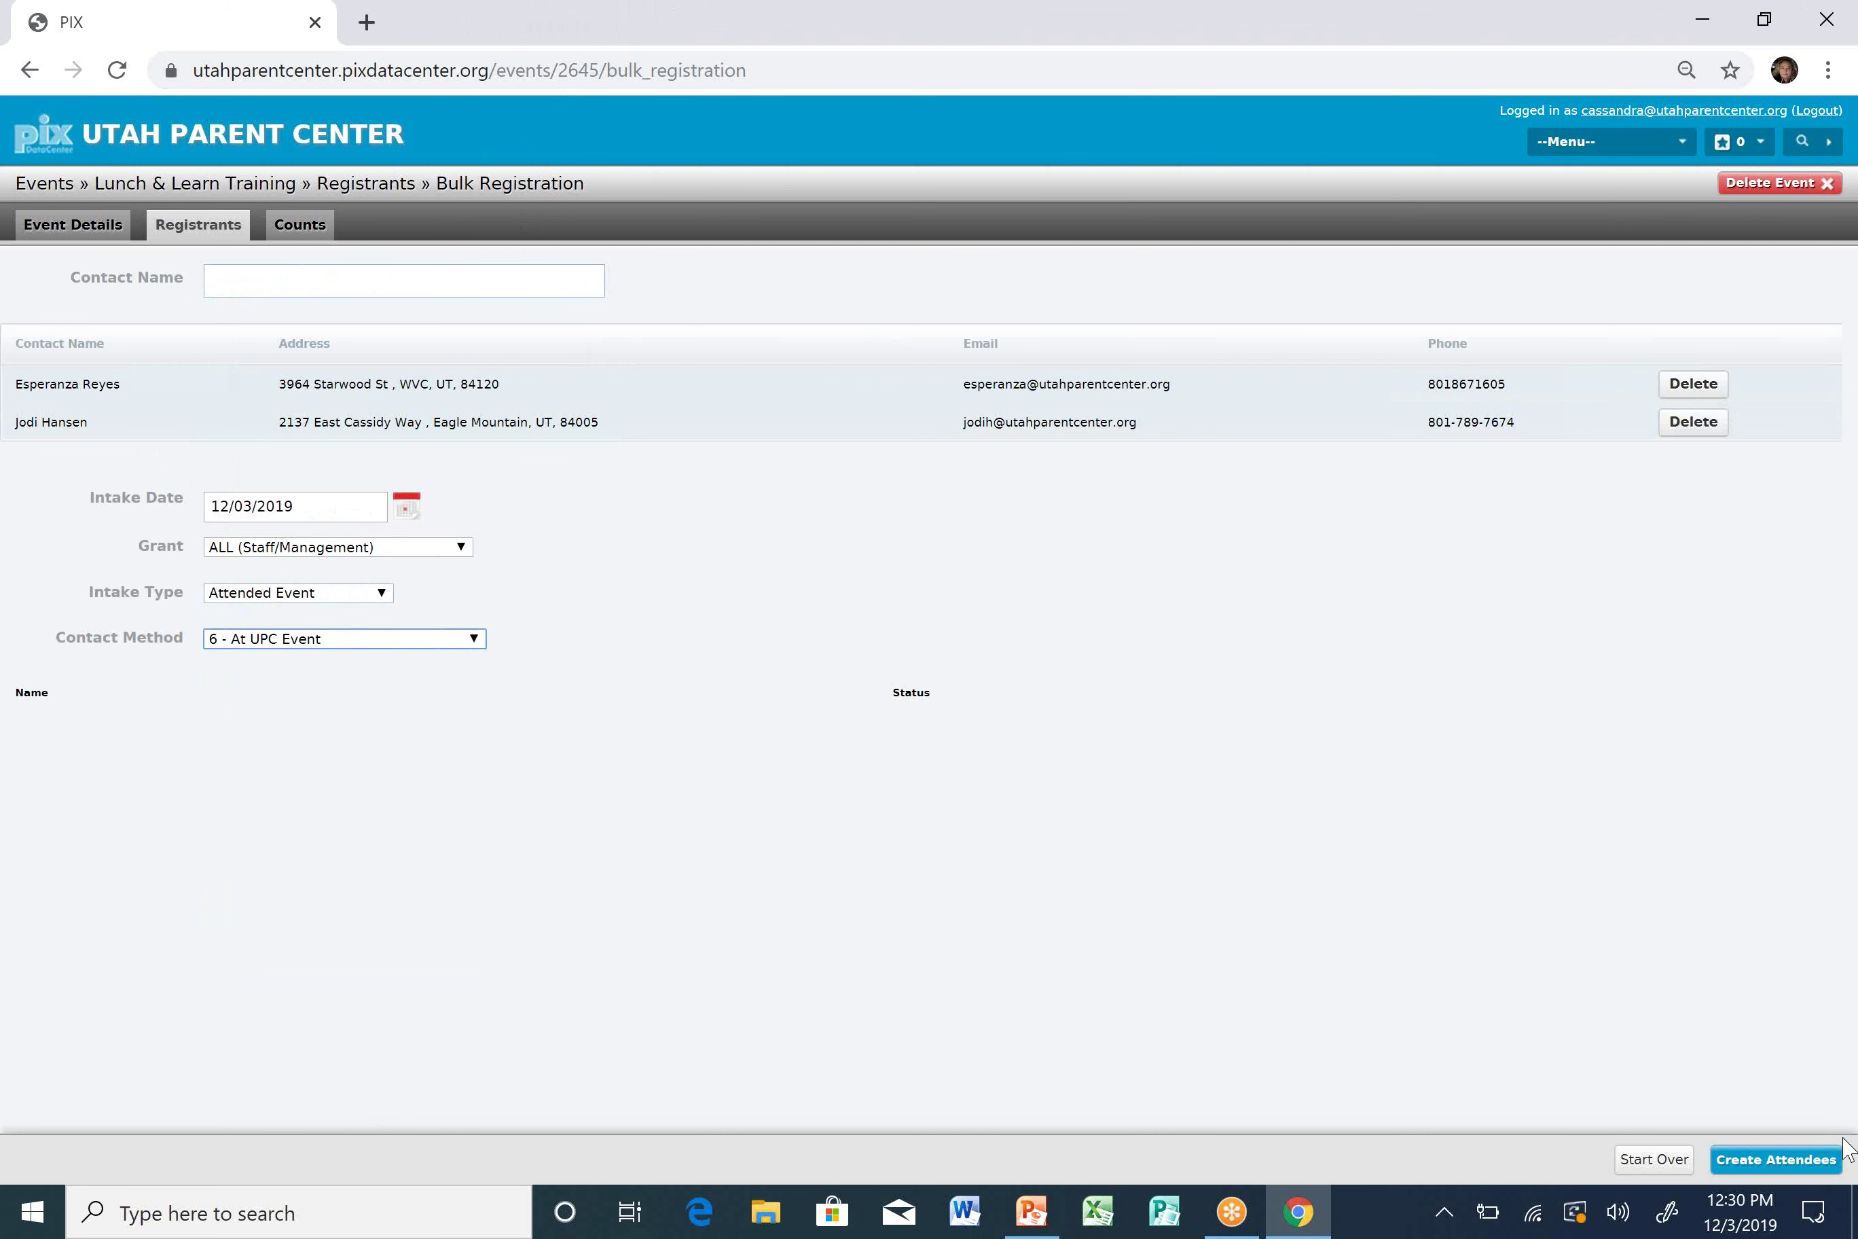
click(1809, 1161)
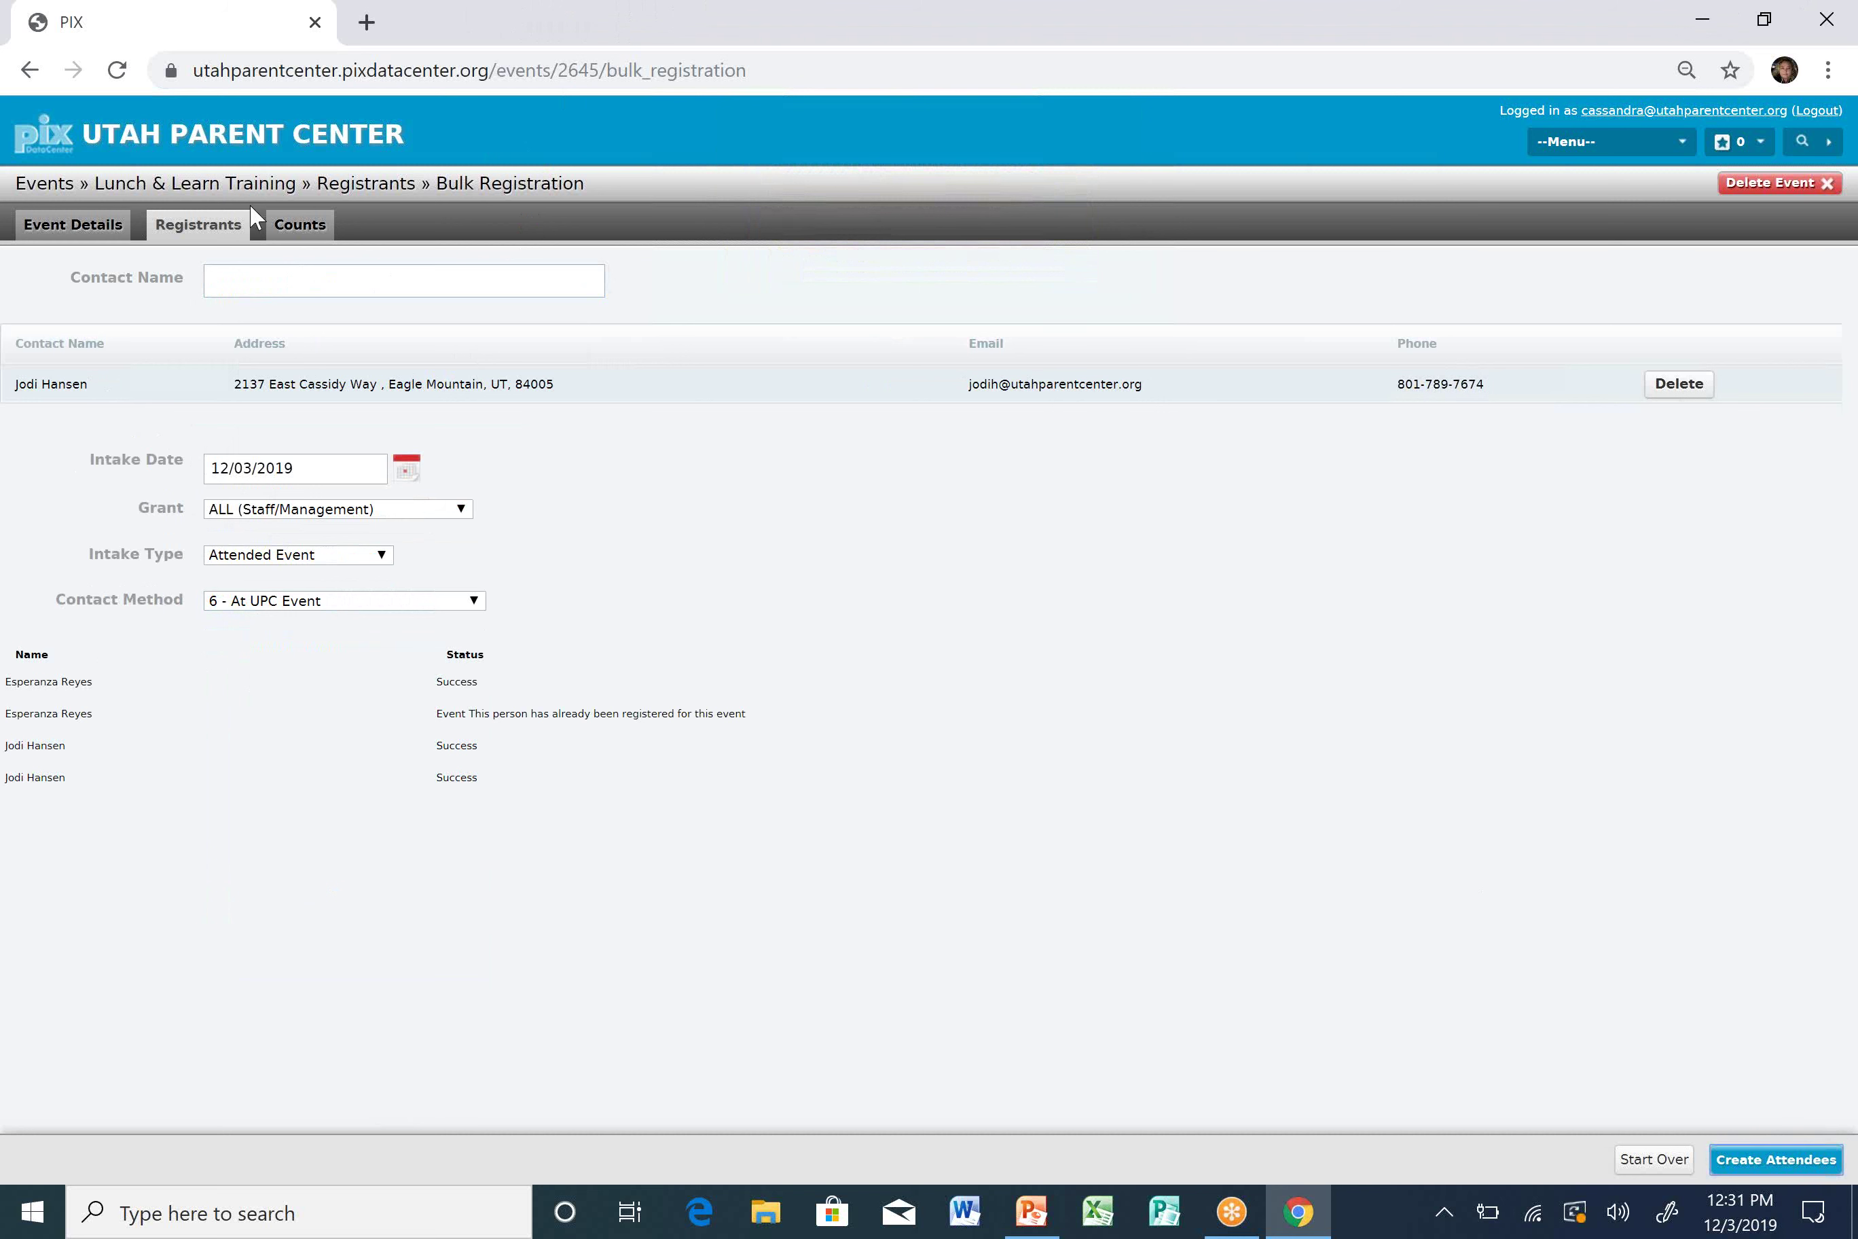
click(278, 225)
Set the first two registrants' status to Attended.
click(225, 234)
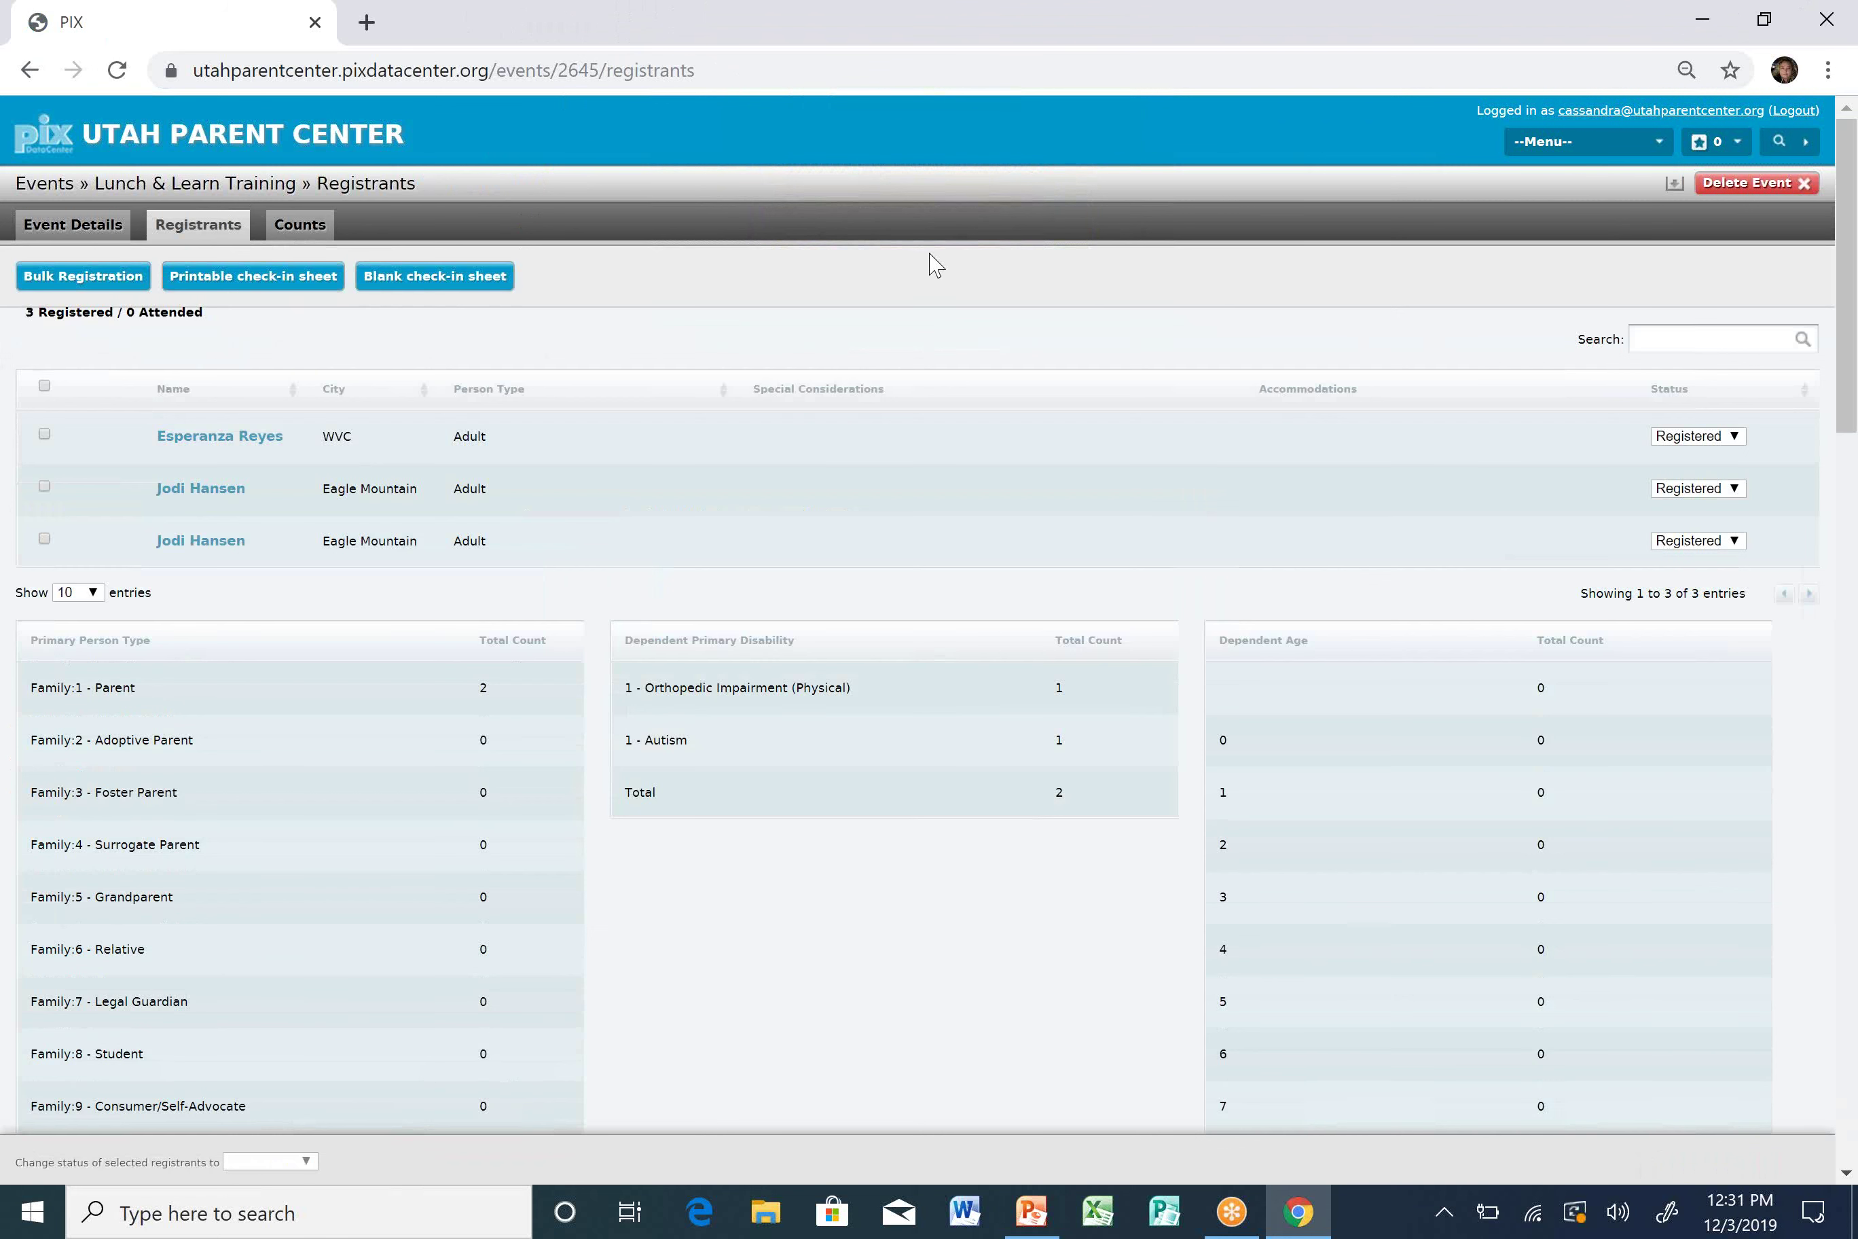
click(272, 480)
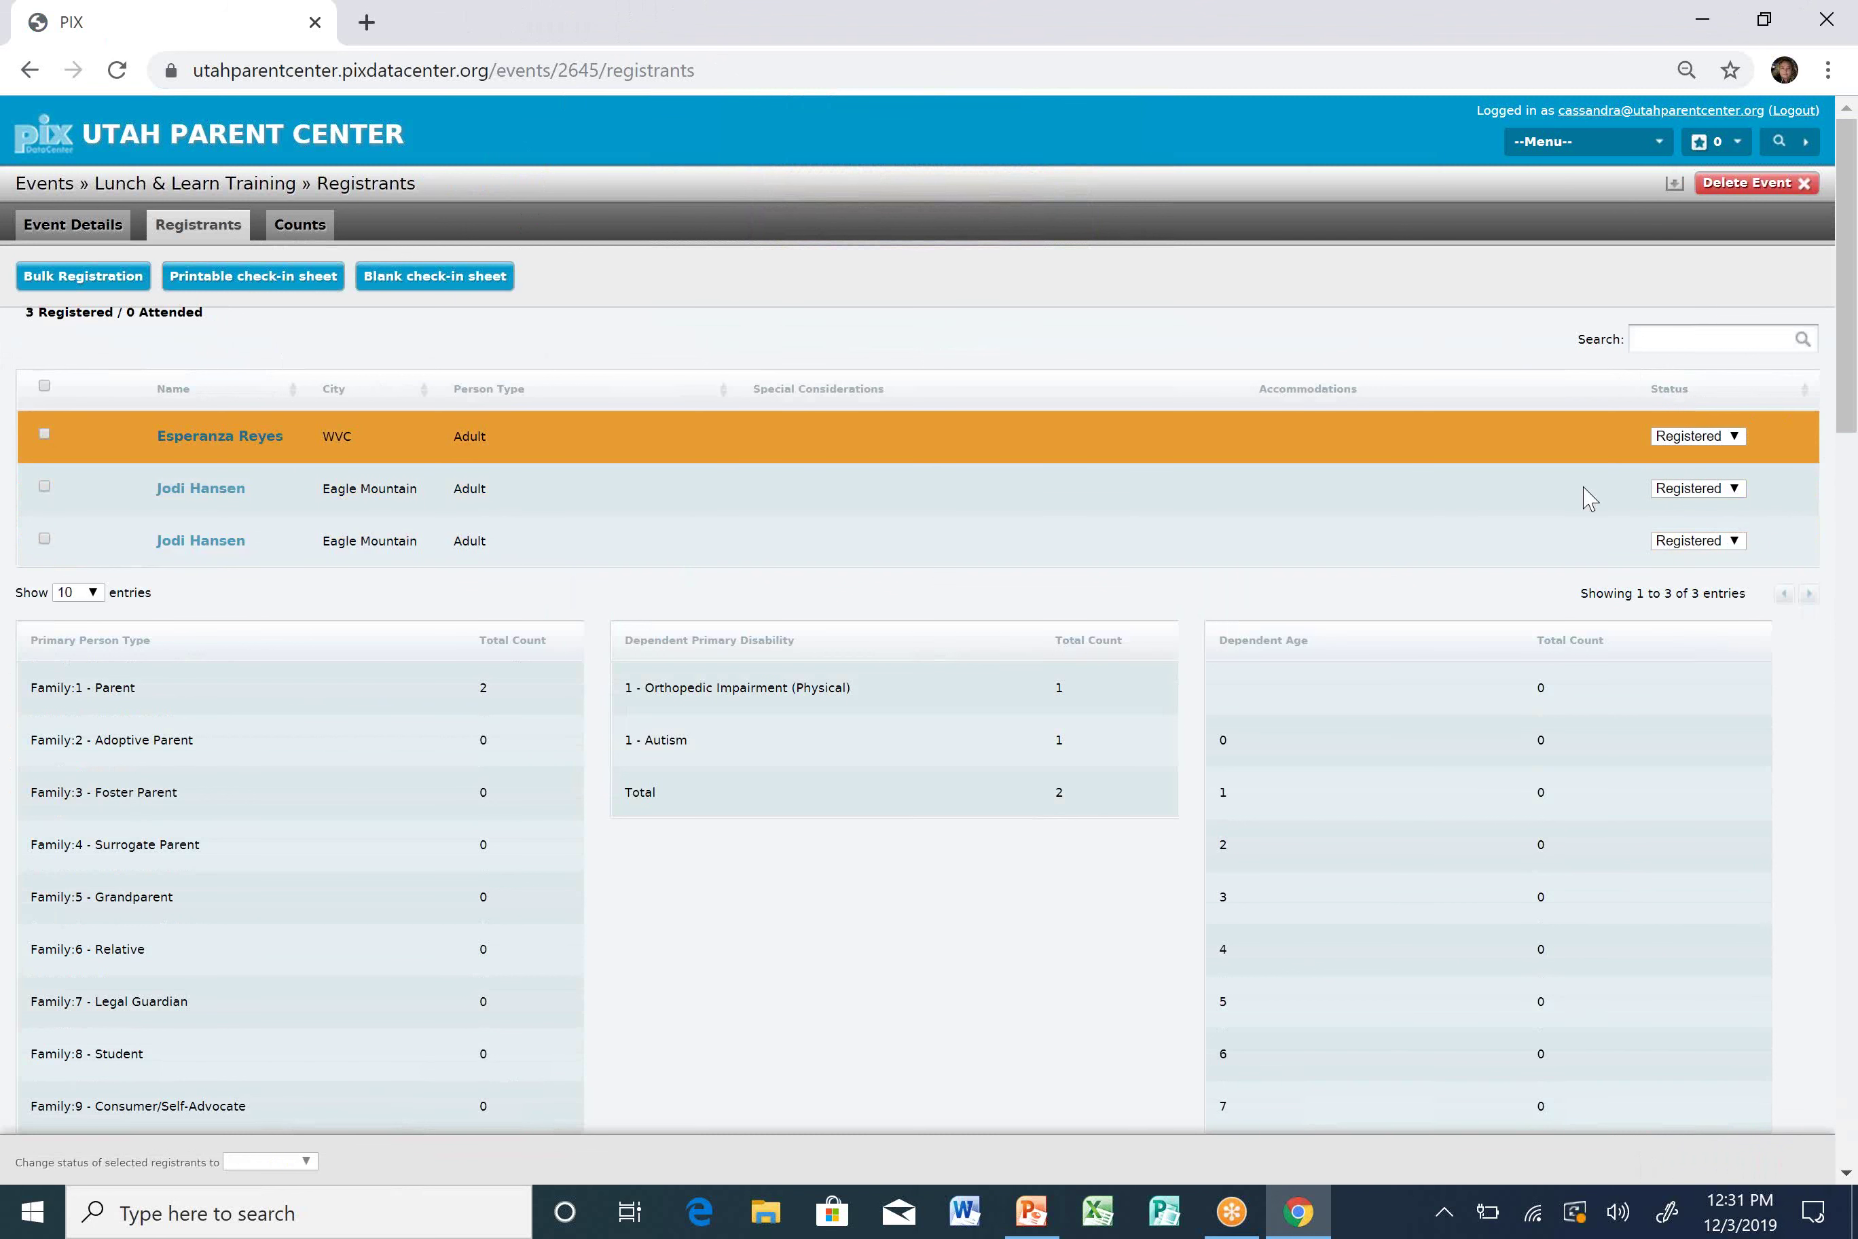
click(1735, 438)
click(1715, 505)
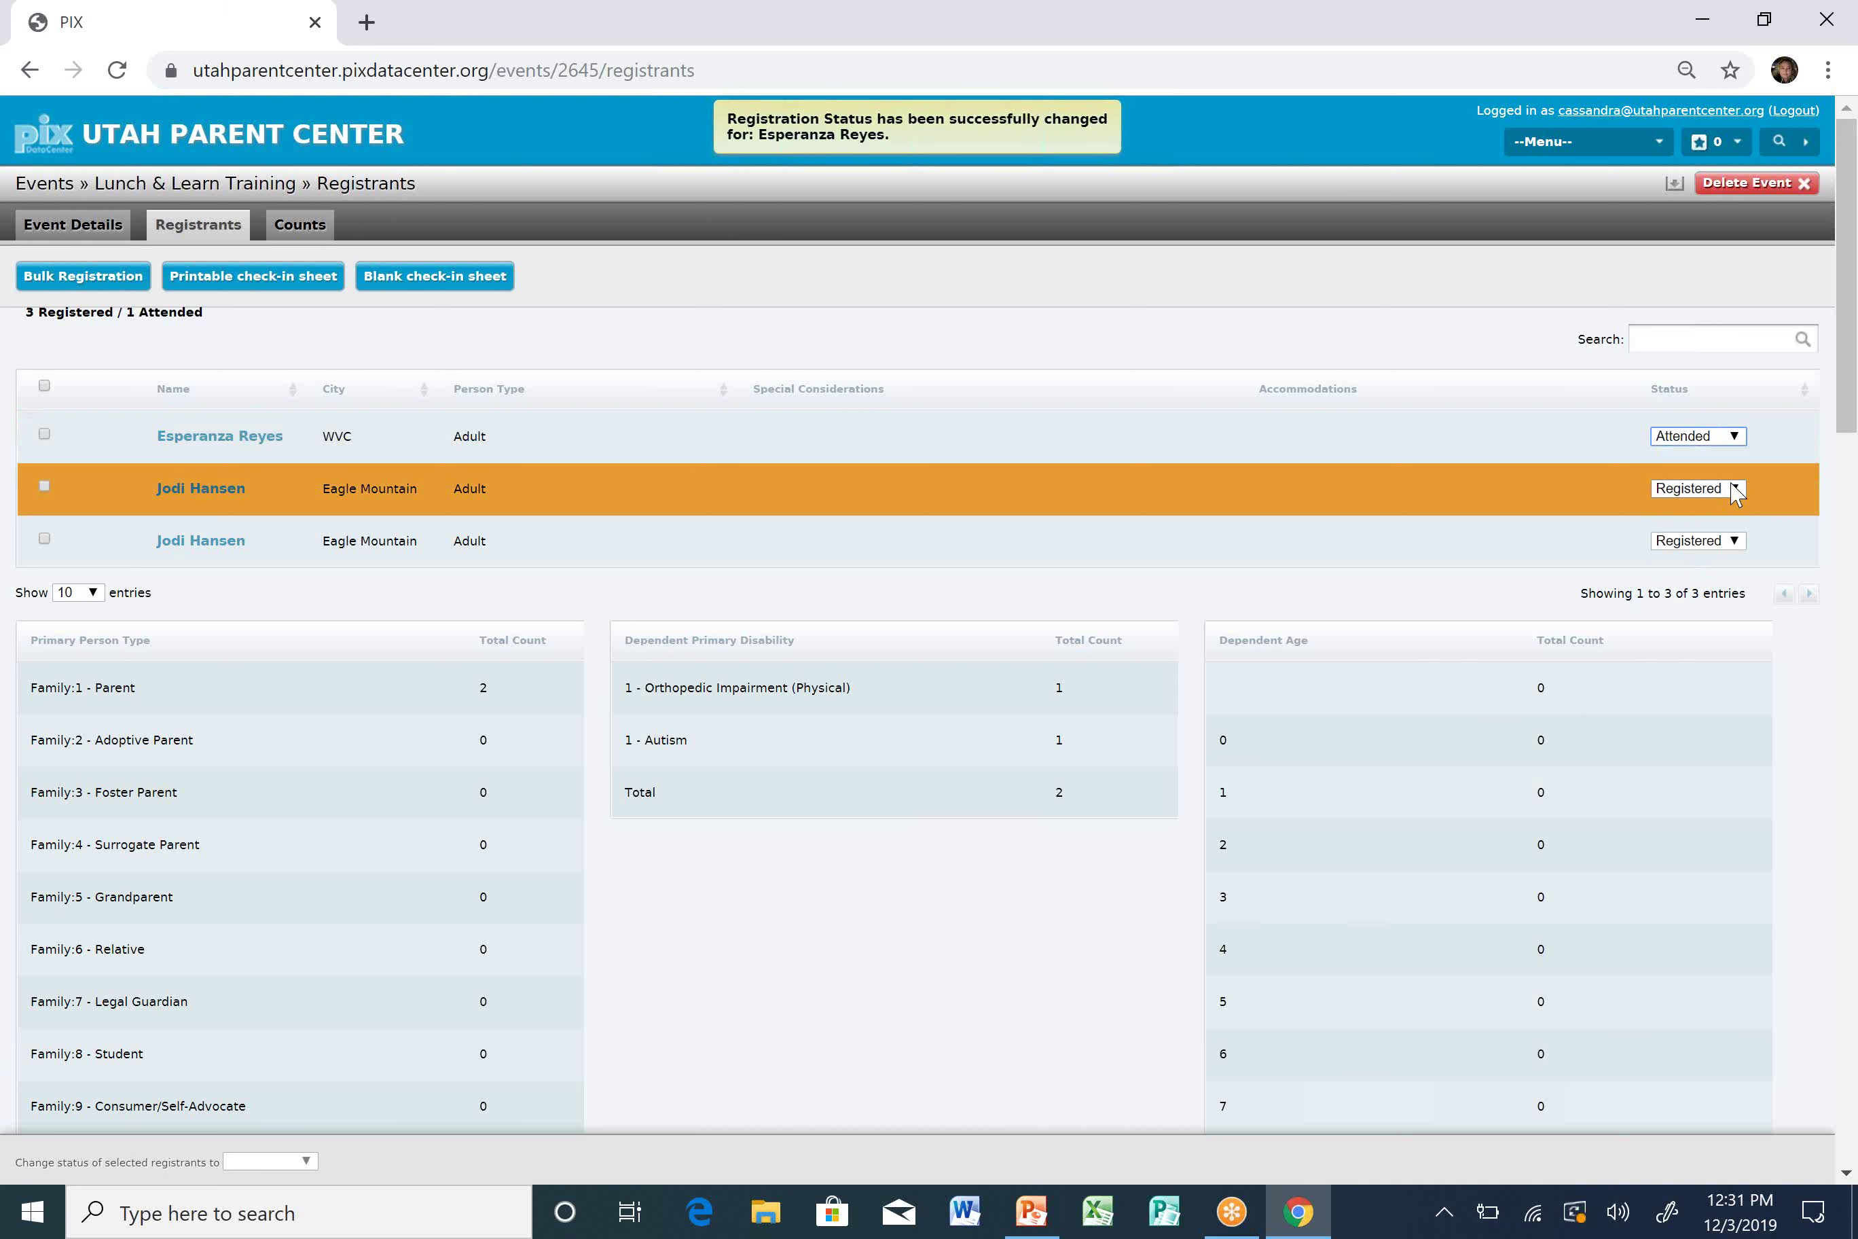
click(1719, 489)
click(1708, 563)
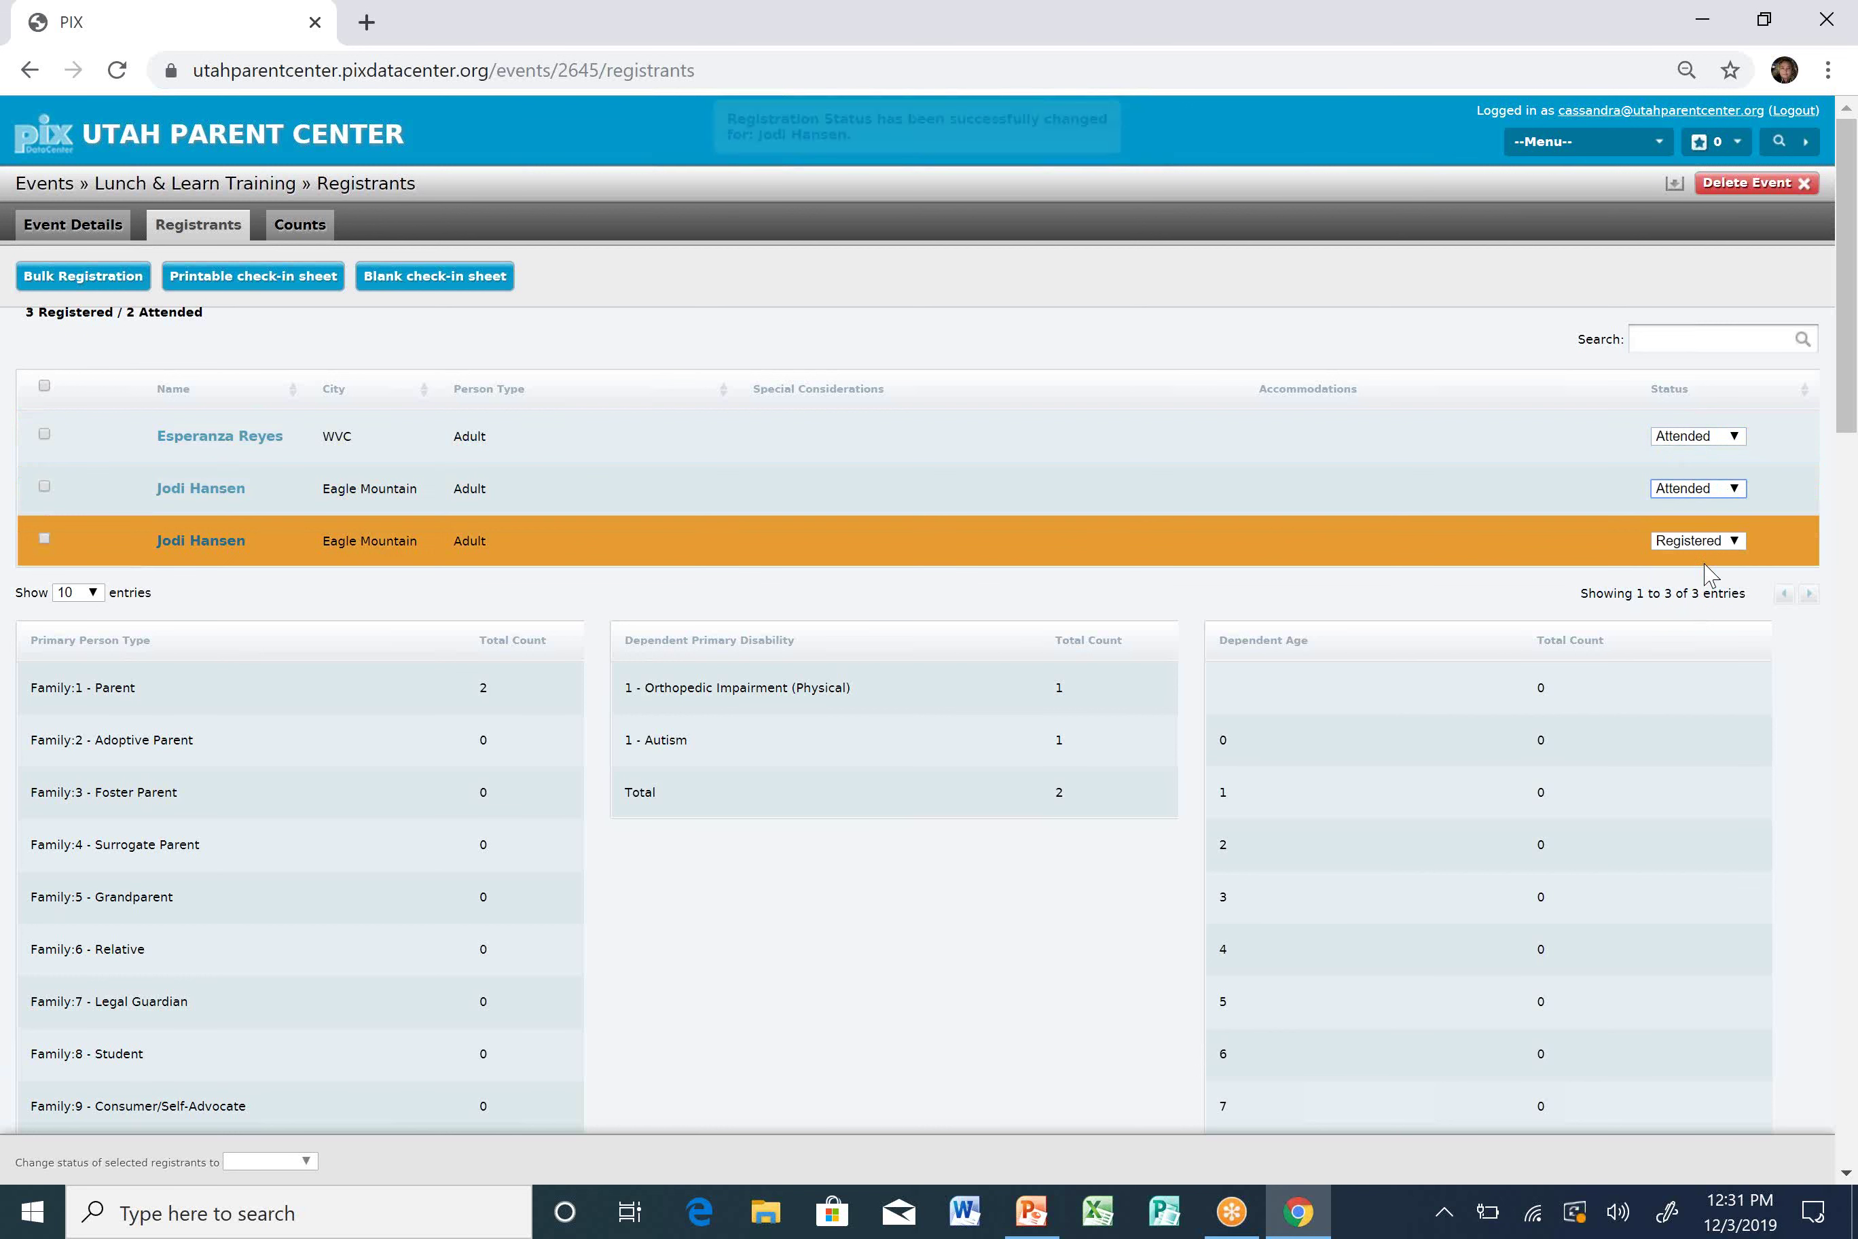
Set the third registrant to Cancelled and select all registrants.
click(1738, 546)
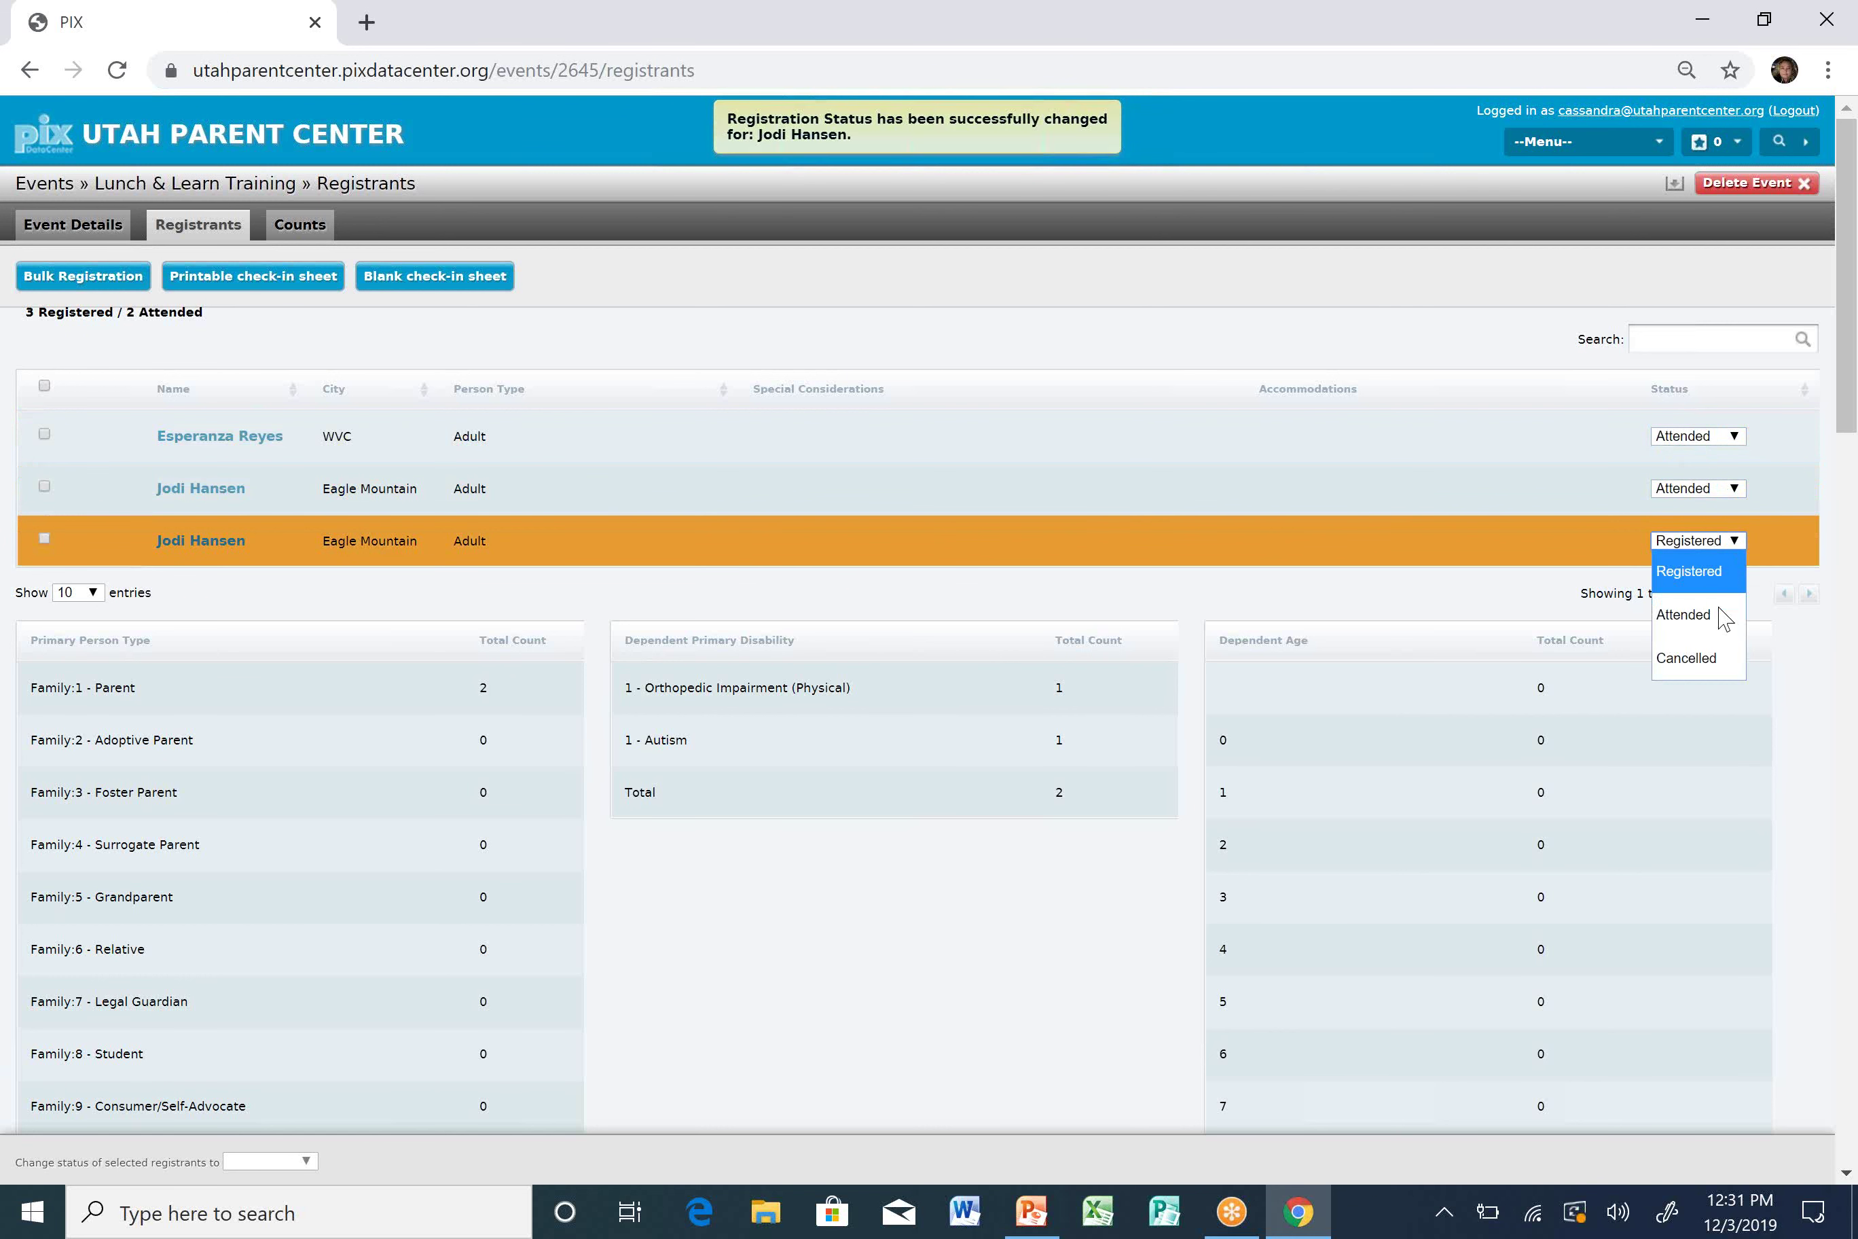
click(1699, 656)
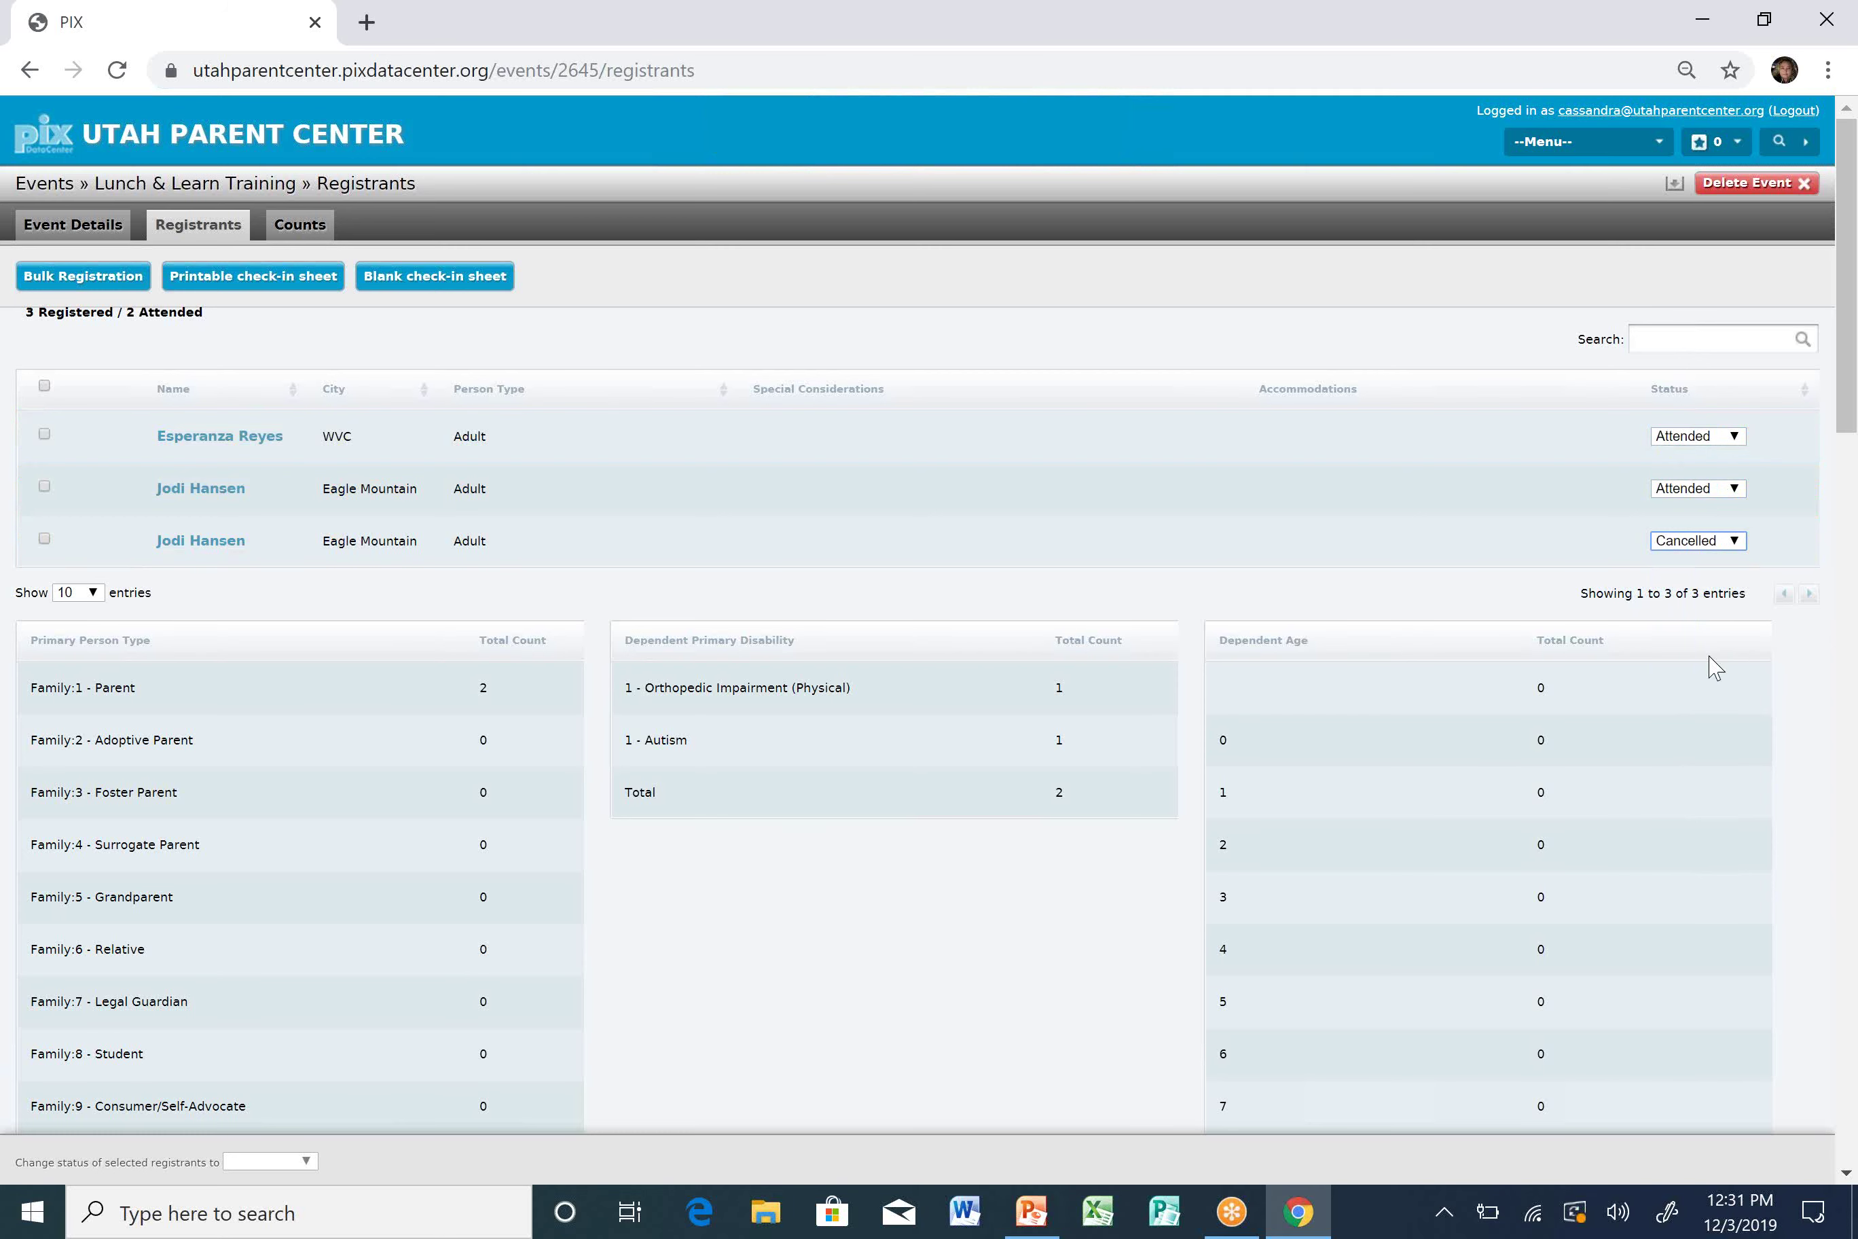
scroll(1715, 668, down, 6)
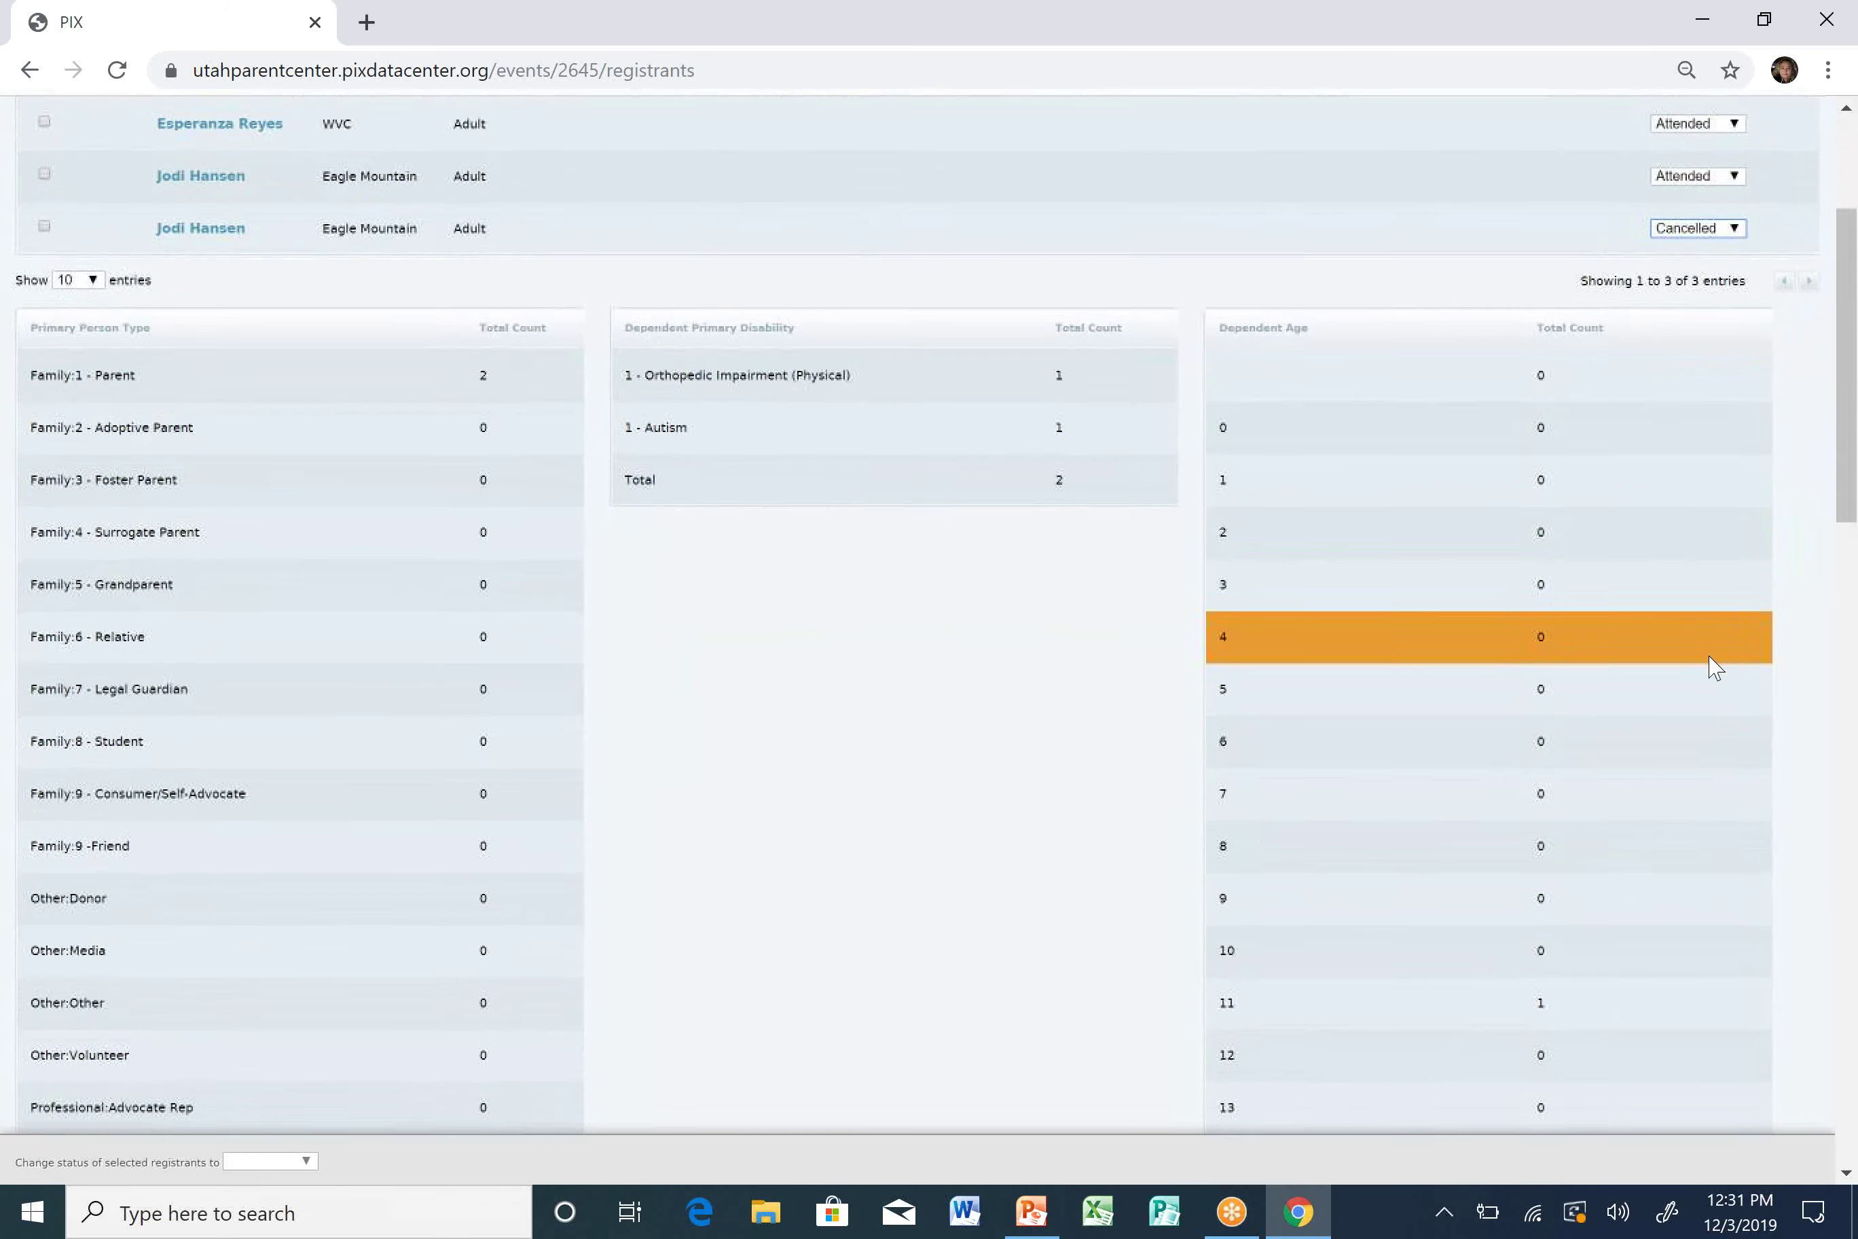
scroll(1716, 668, up, 6)
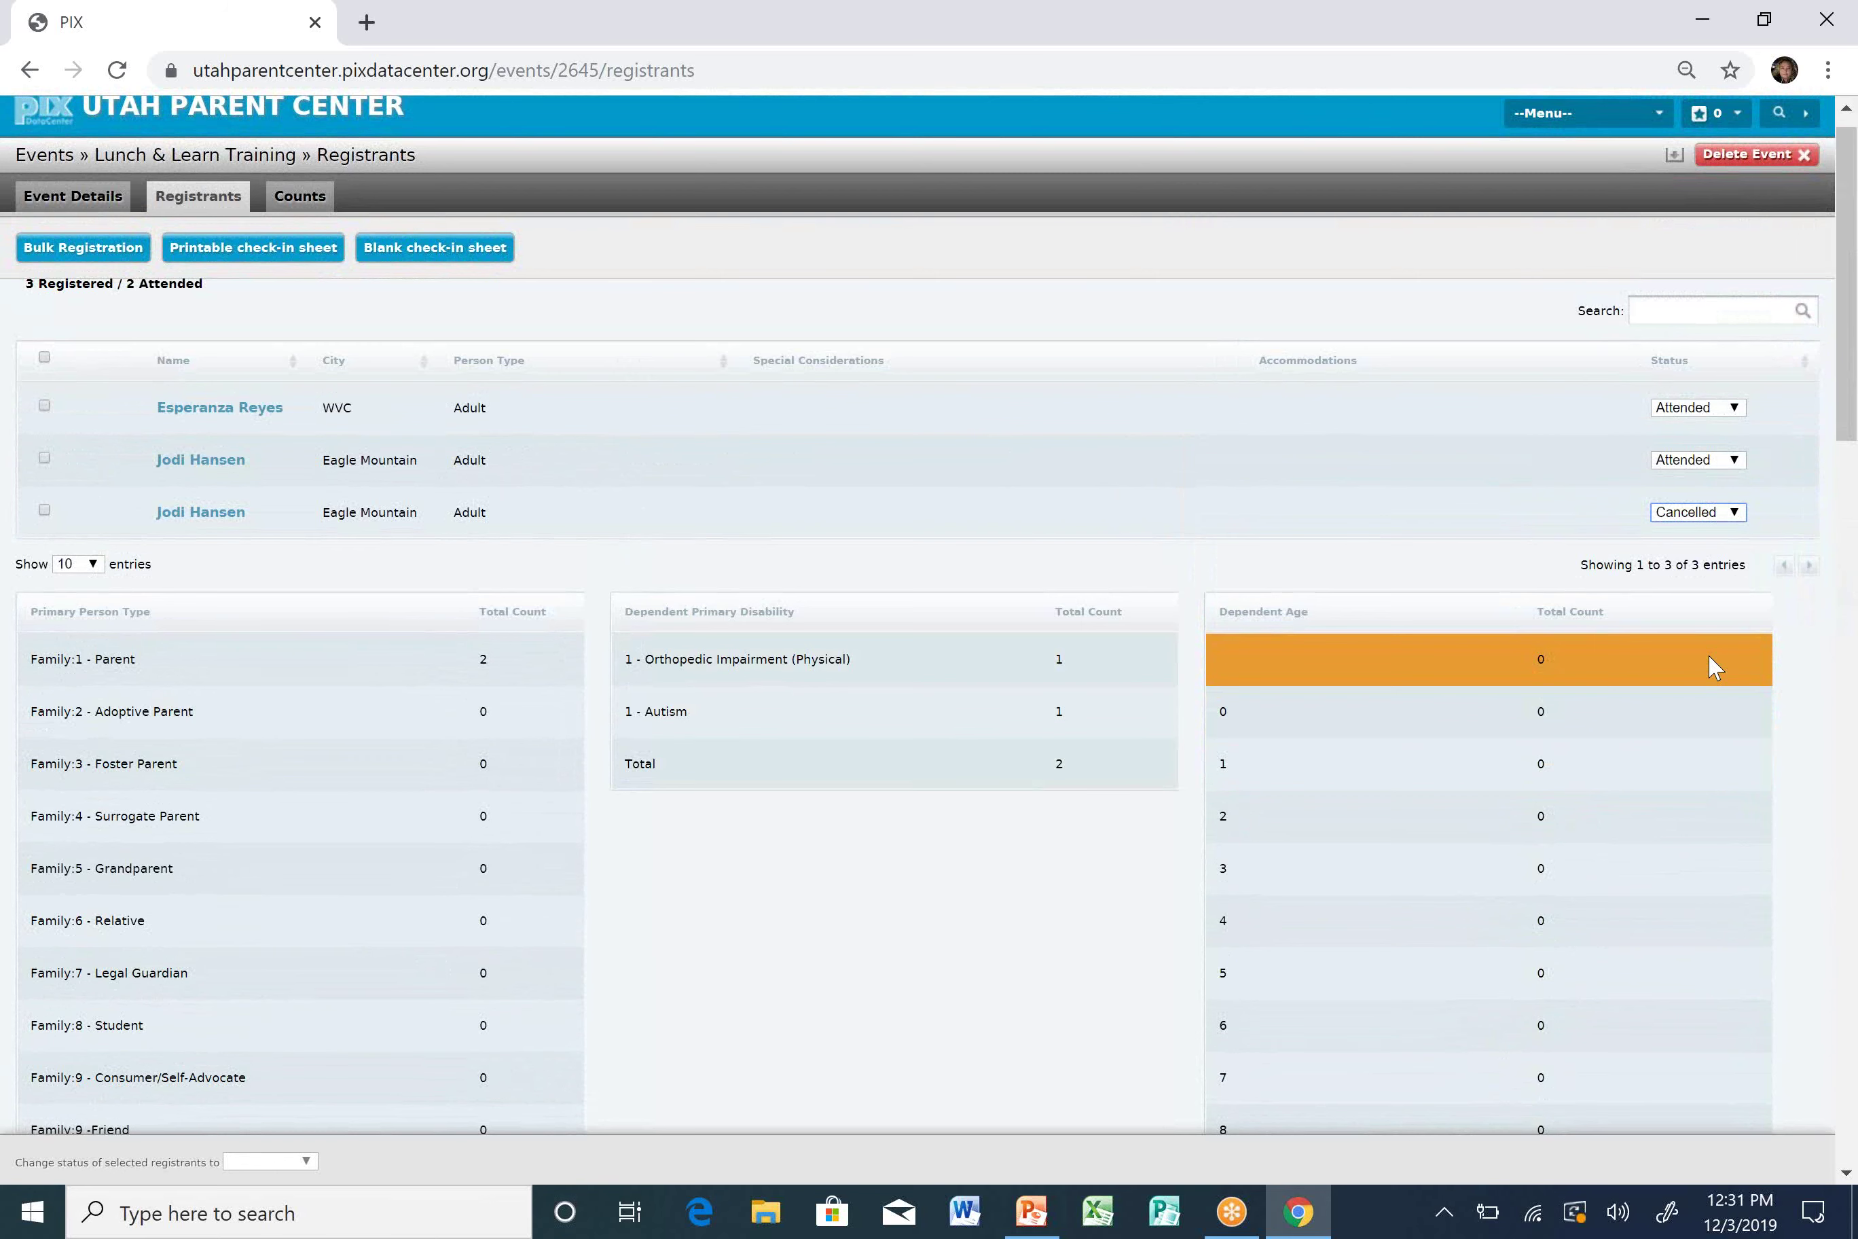
scroll(1711, 665, up, 1)
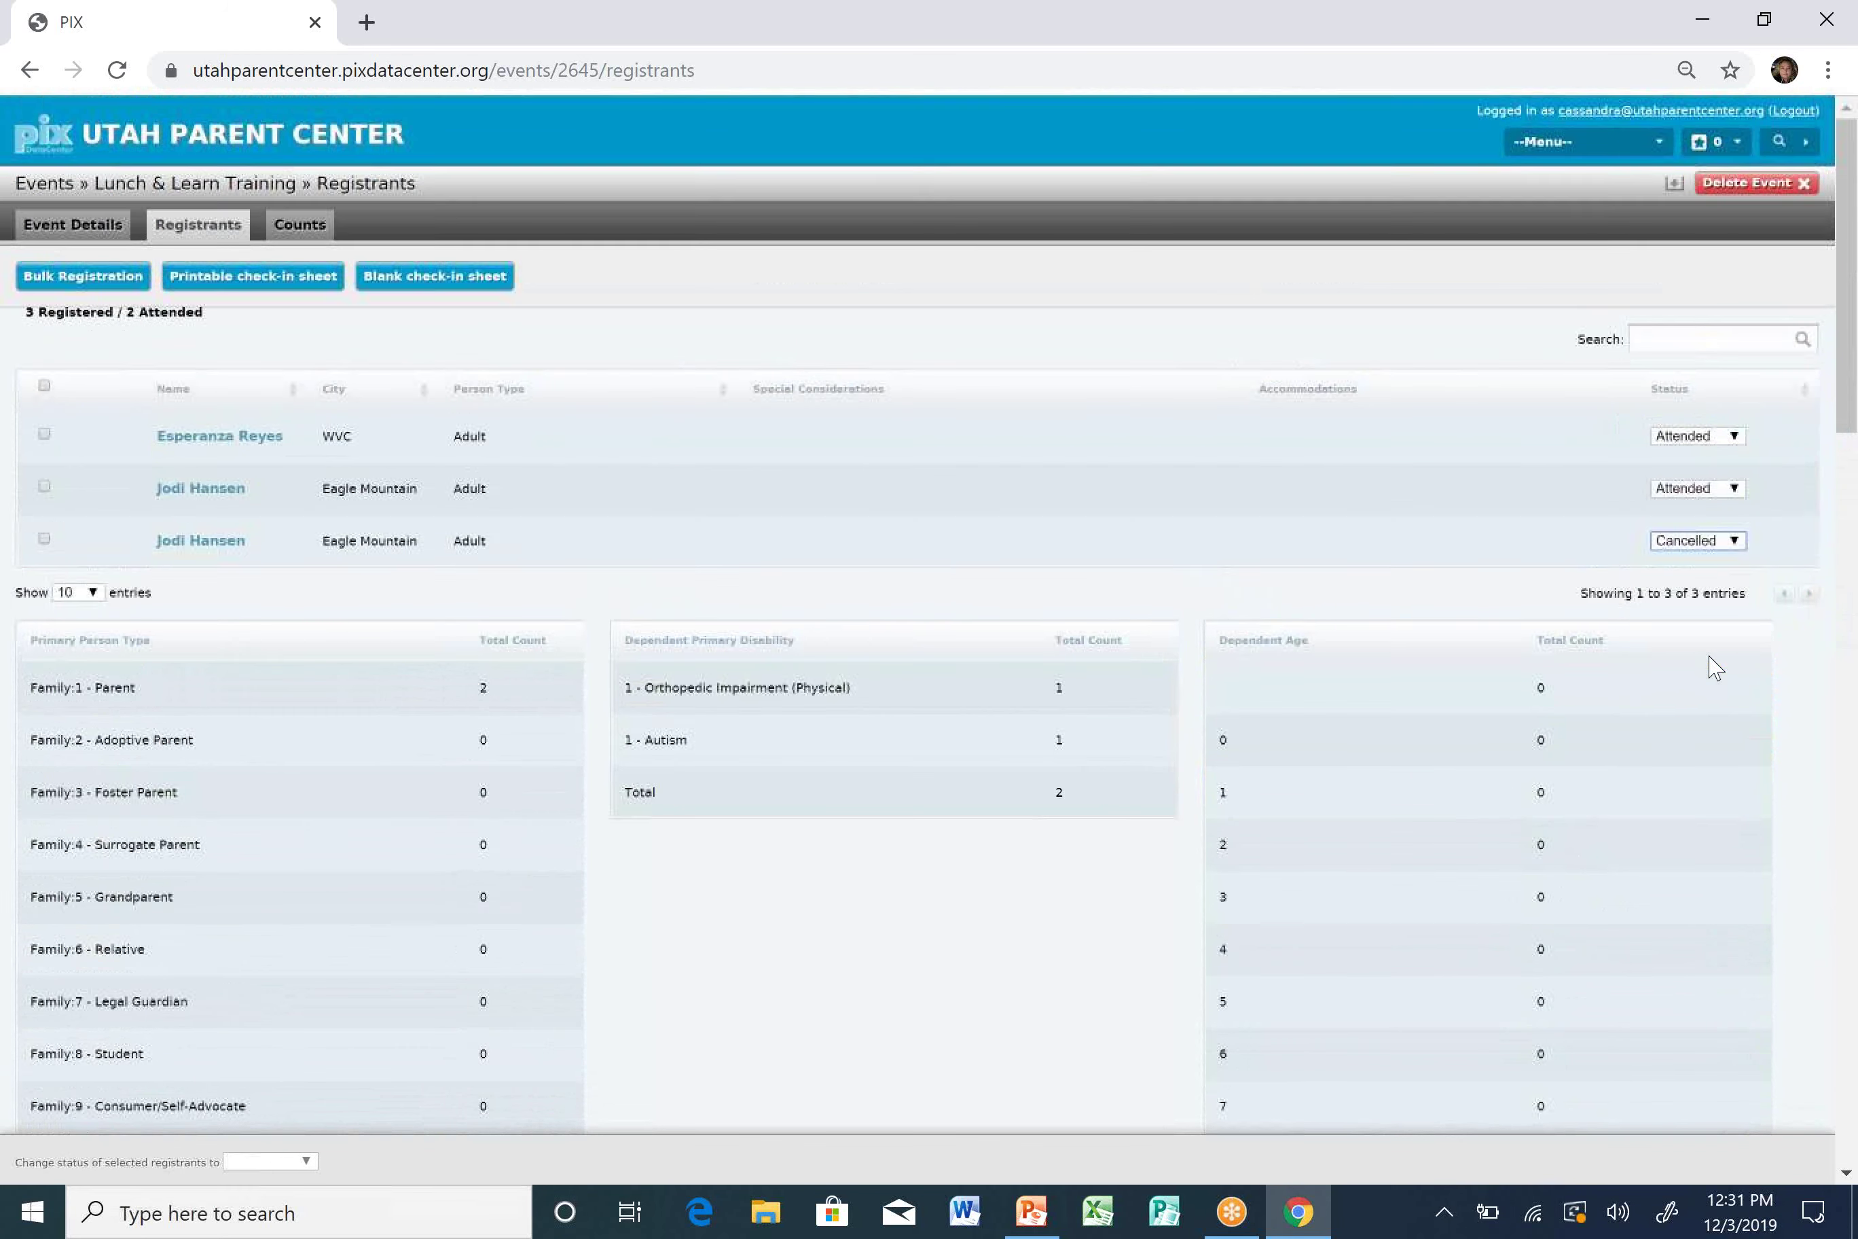
click(58, 405)
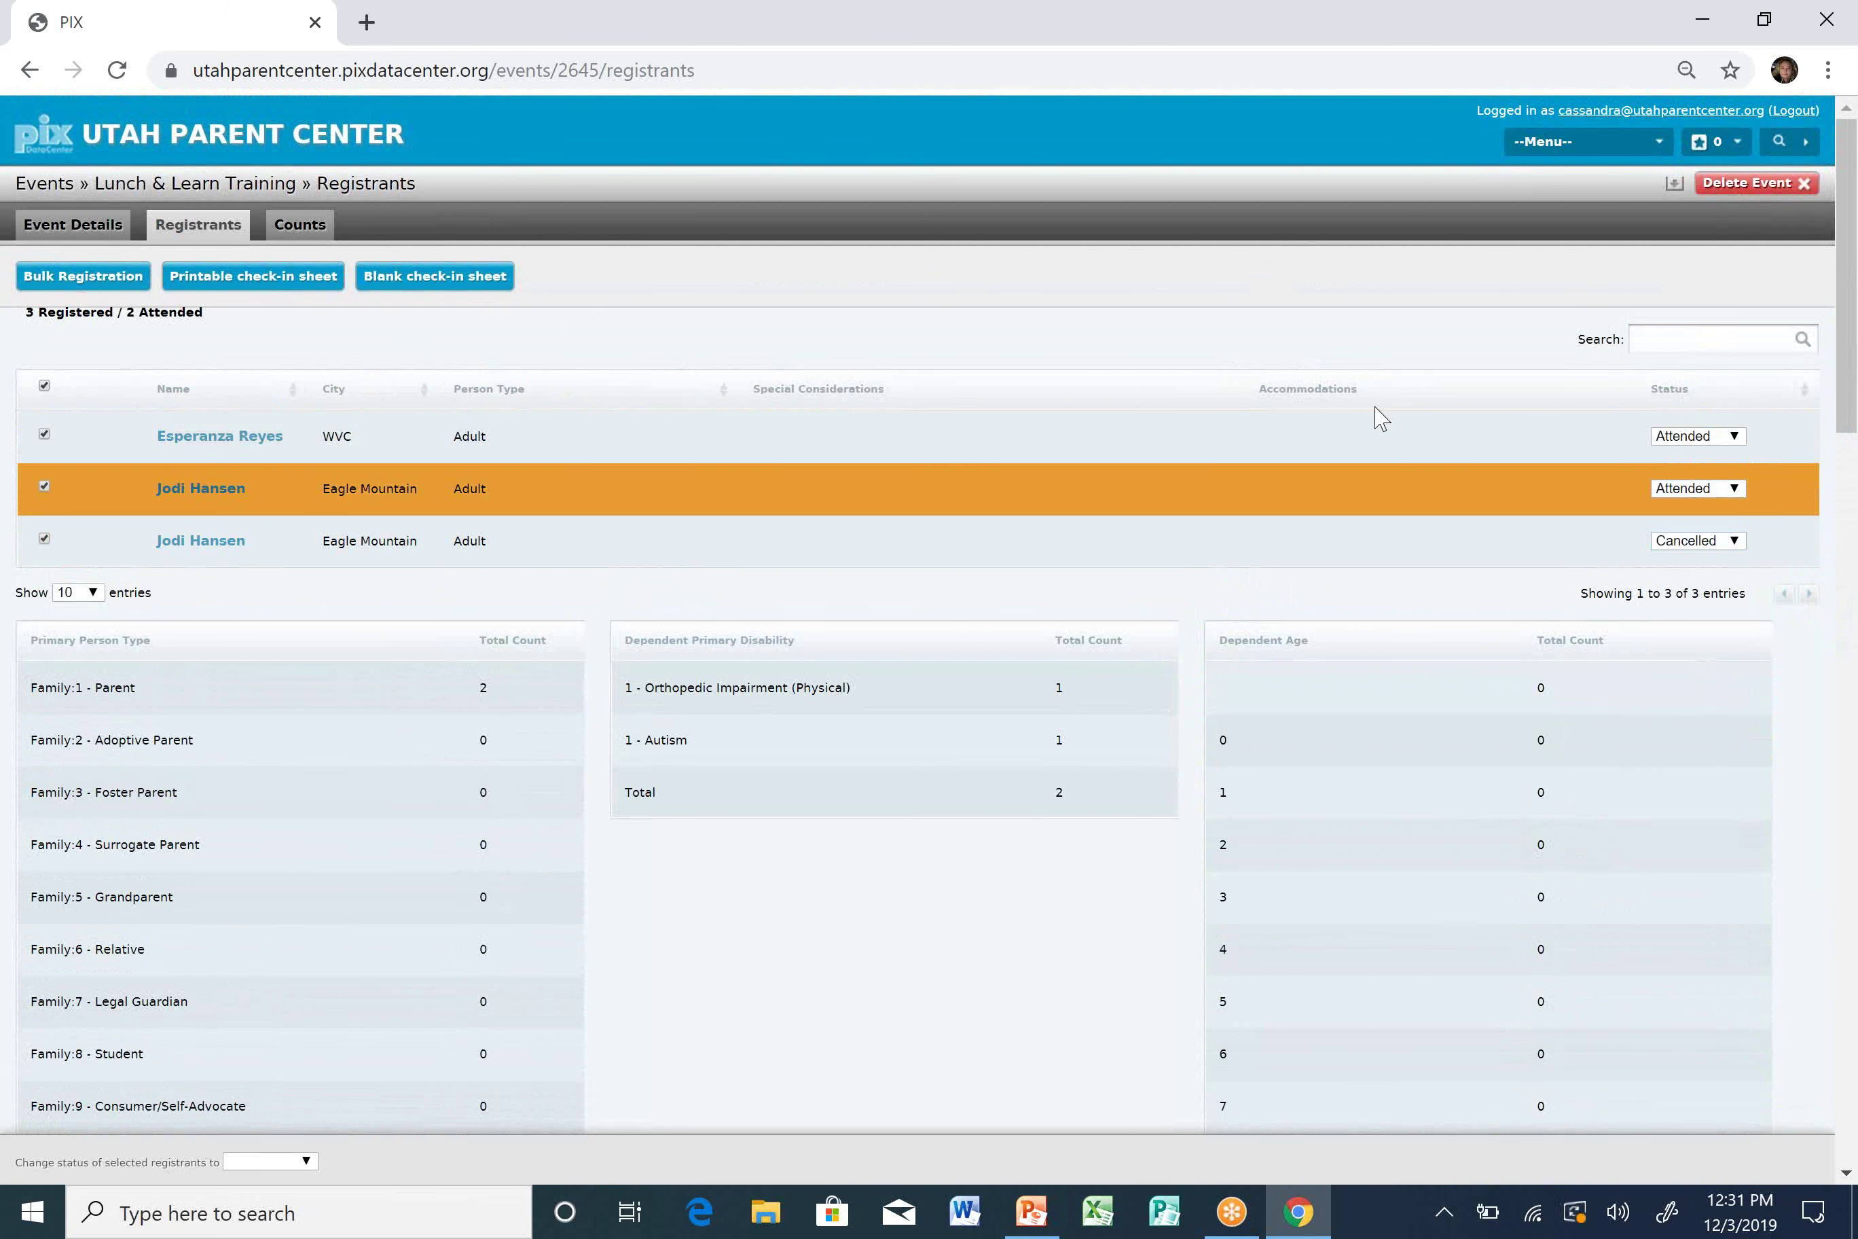
Change all selected registrants to Attended via the bulk status dropdown, giving 3 Attended.
scroll(1573, 596, down, 1)
scroll(1573, 596, down, 14)
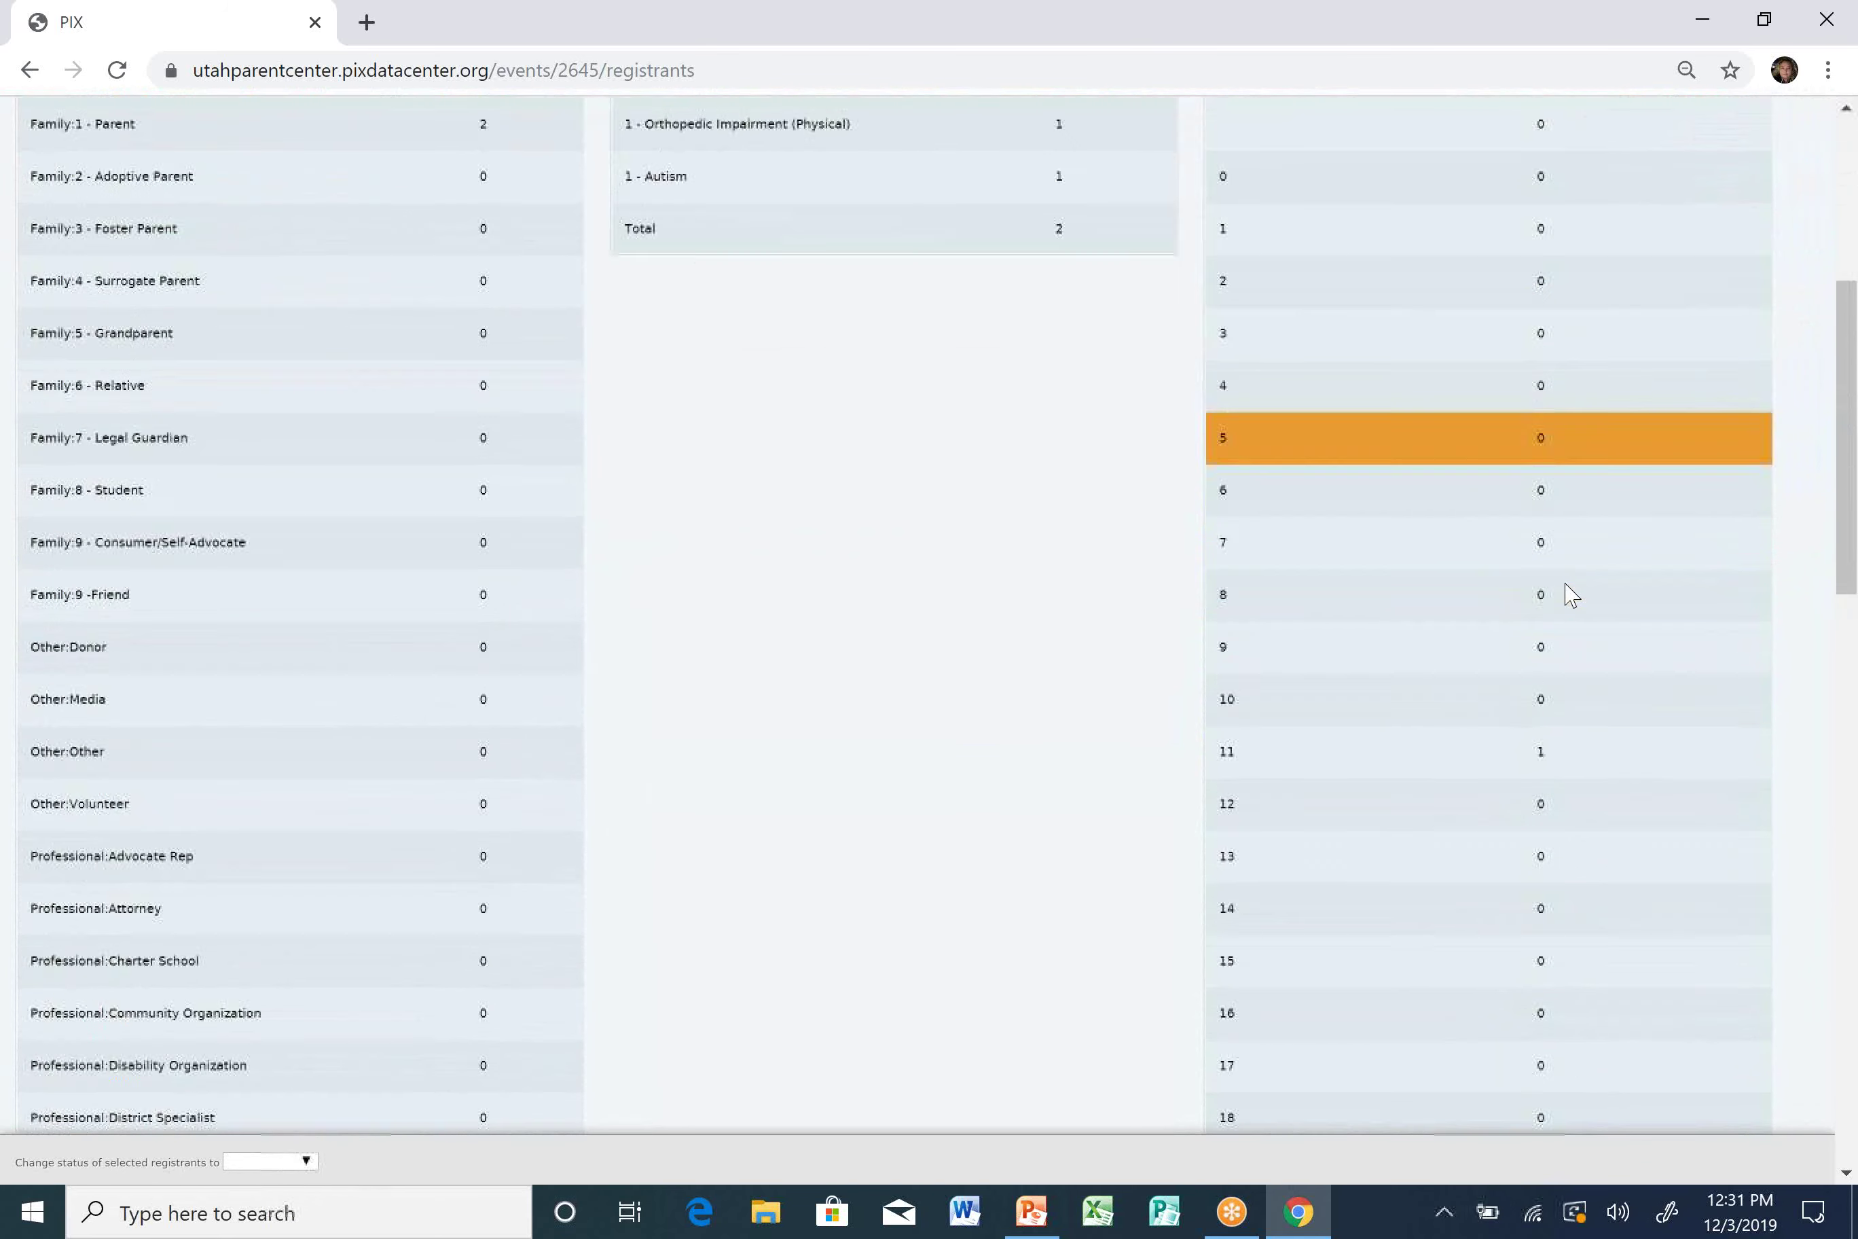
scroll(1572, 596, down, 13)
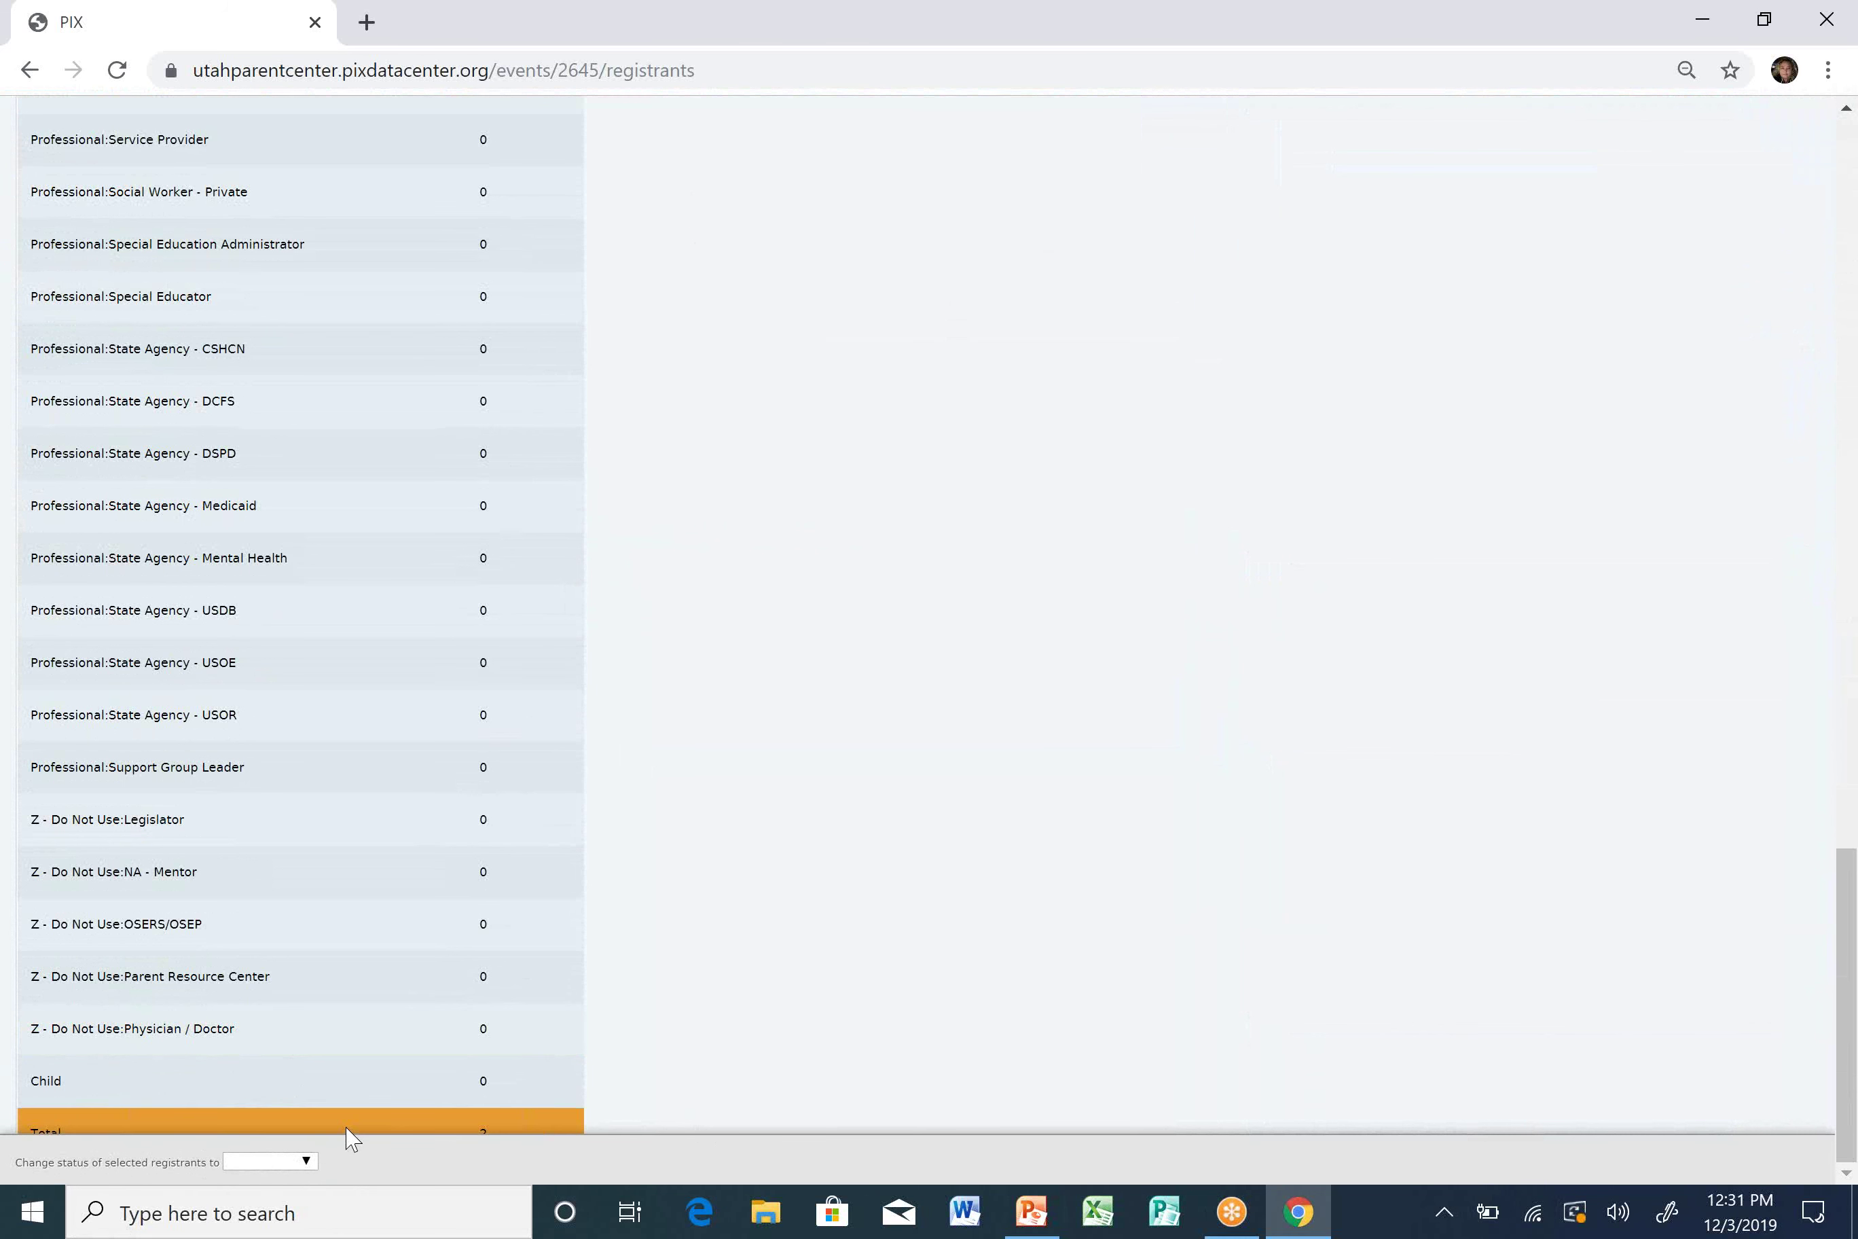
click(305, 1161)
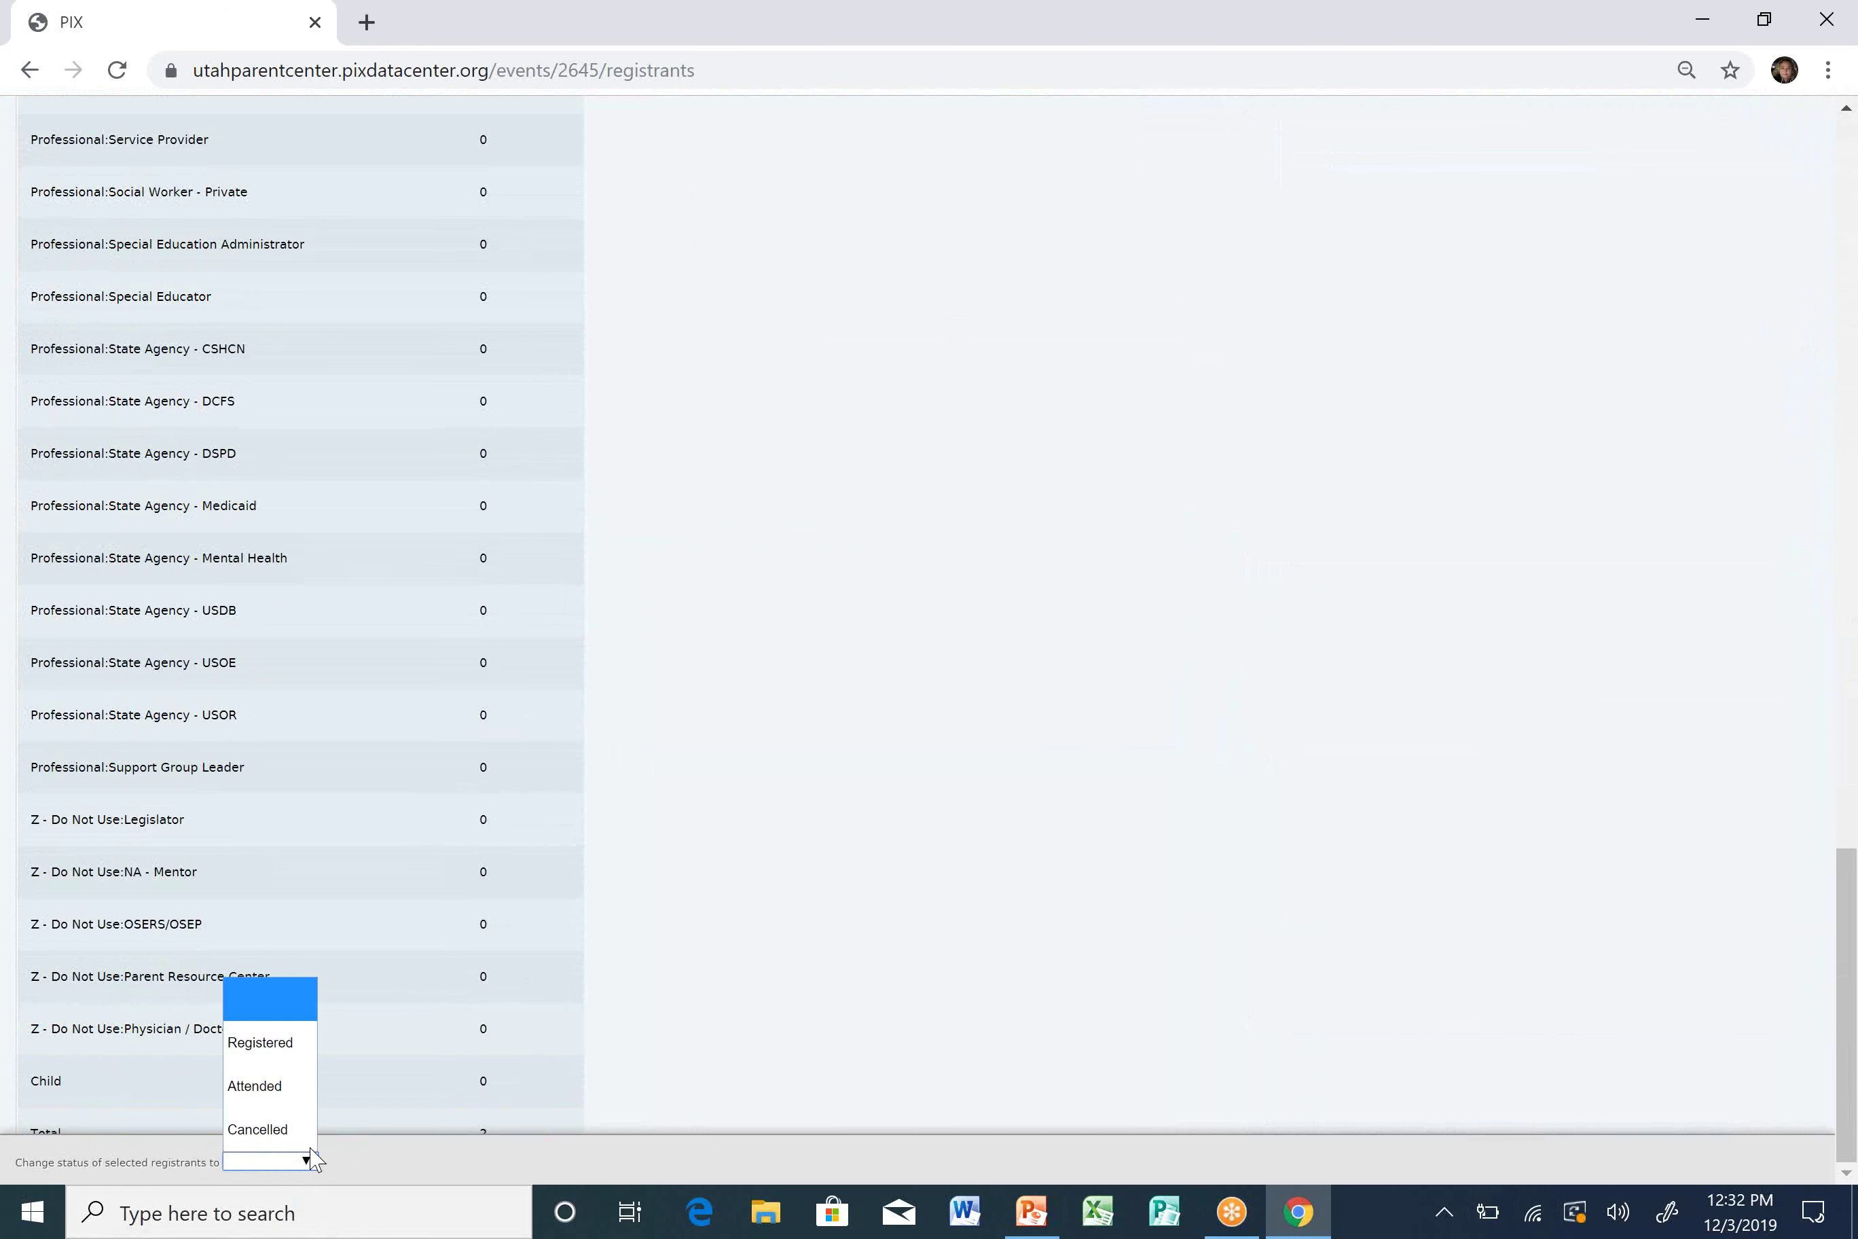
click(288, 1103)
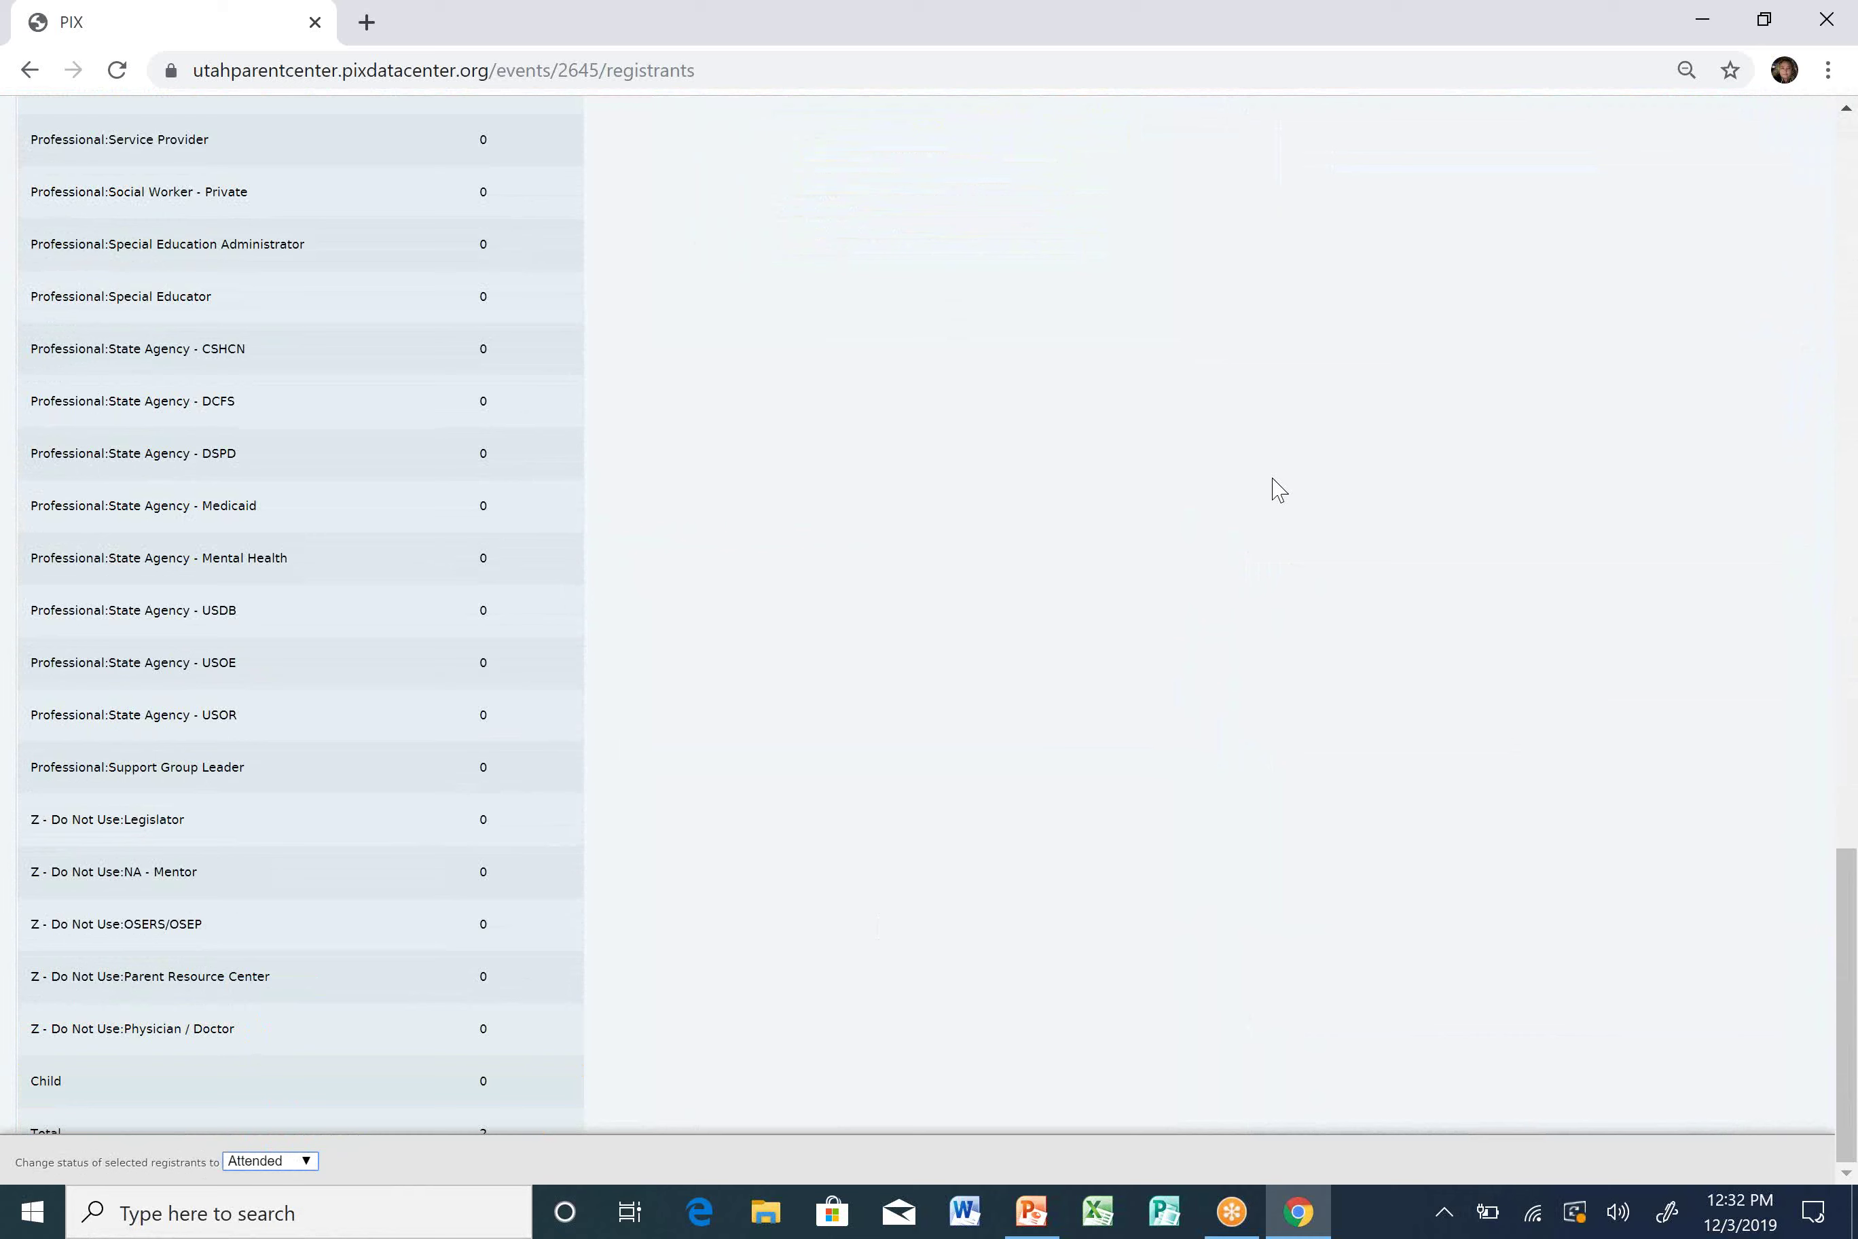
scroll(1280, 490, up, 15)
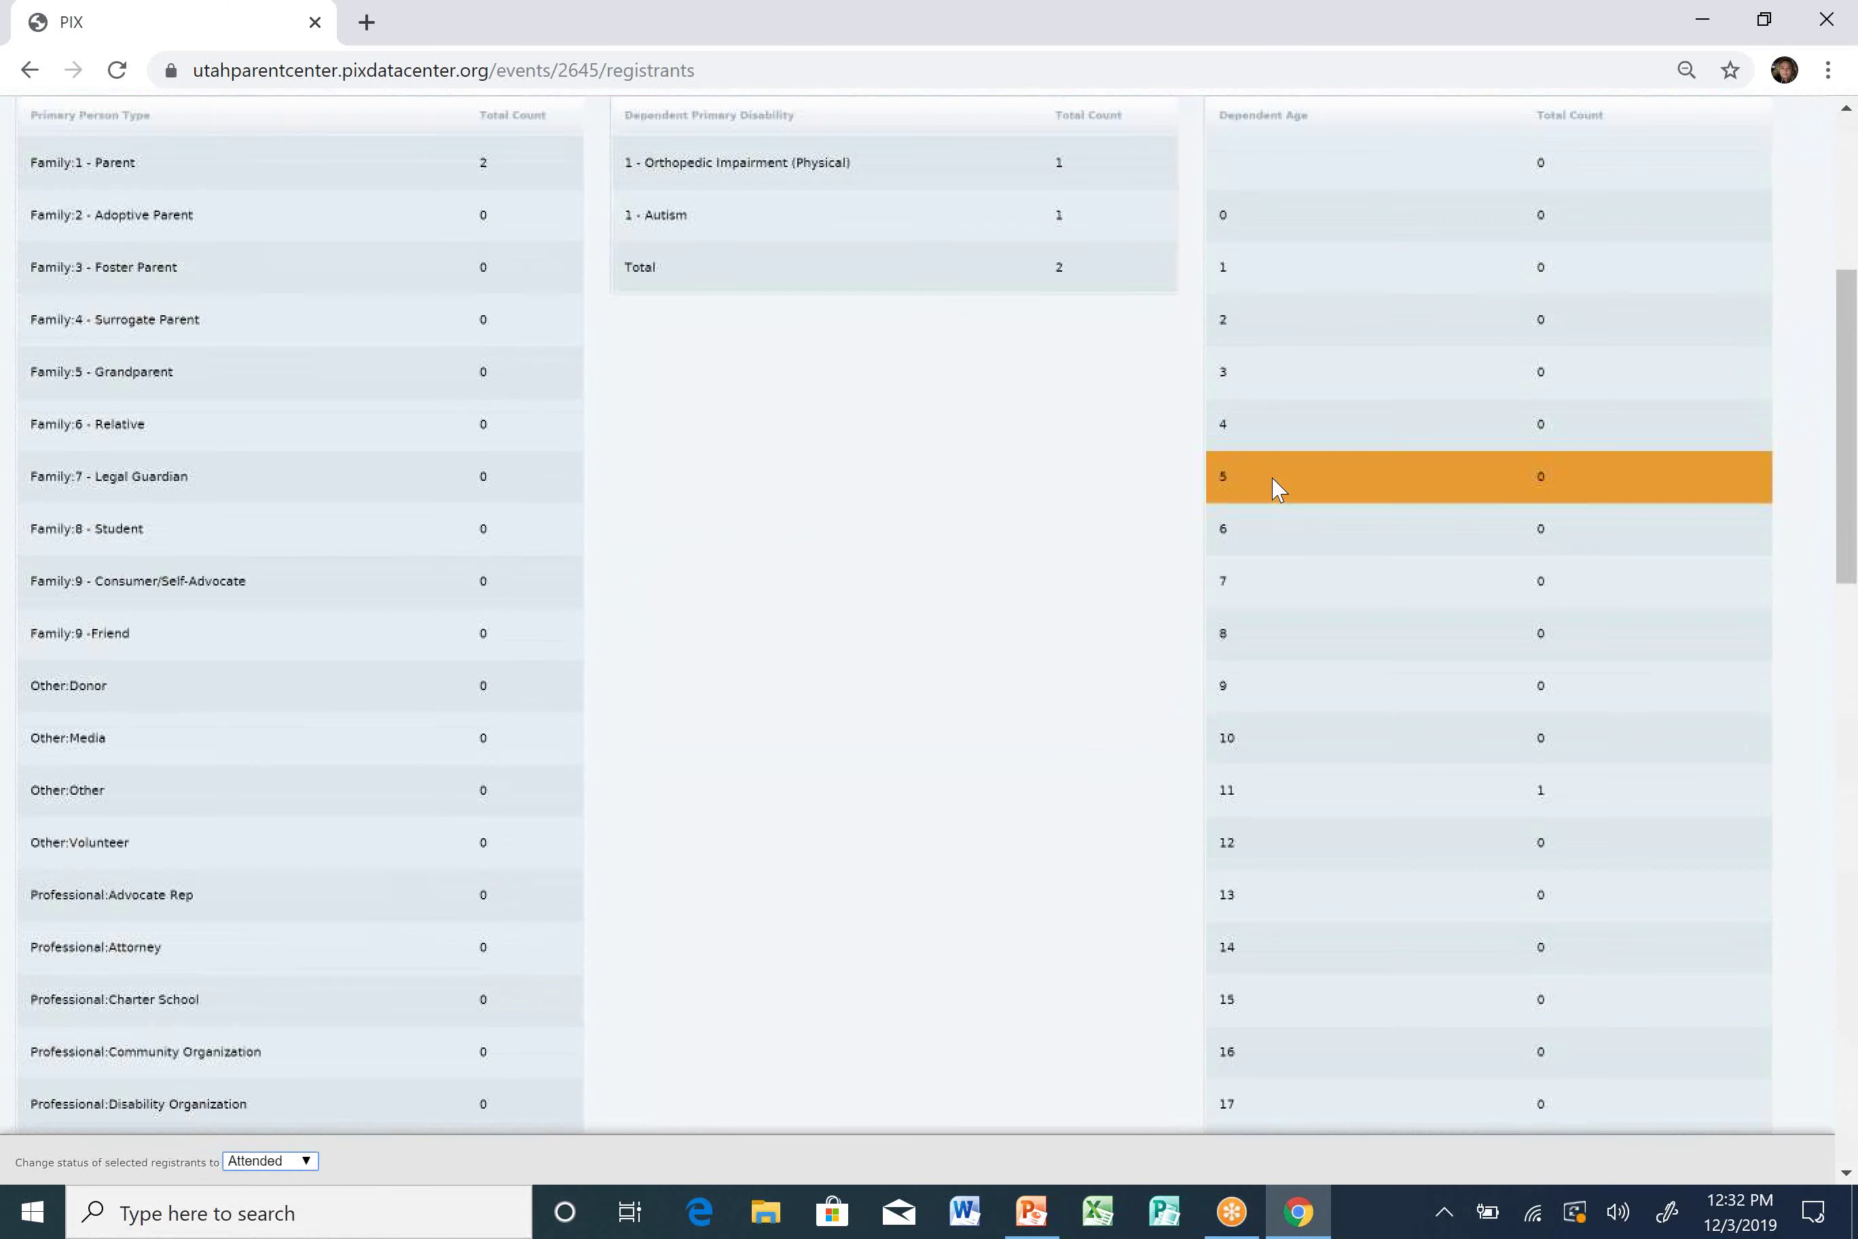
scroll(1853, 289, up, 1)
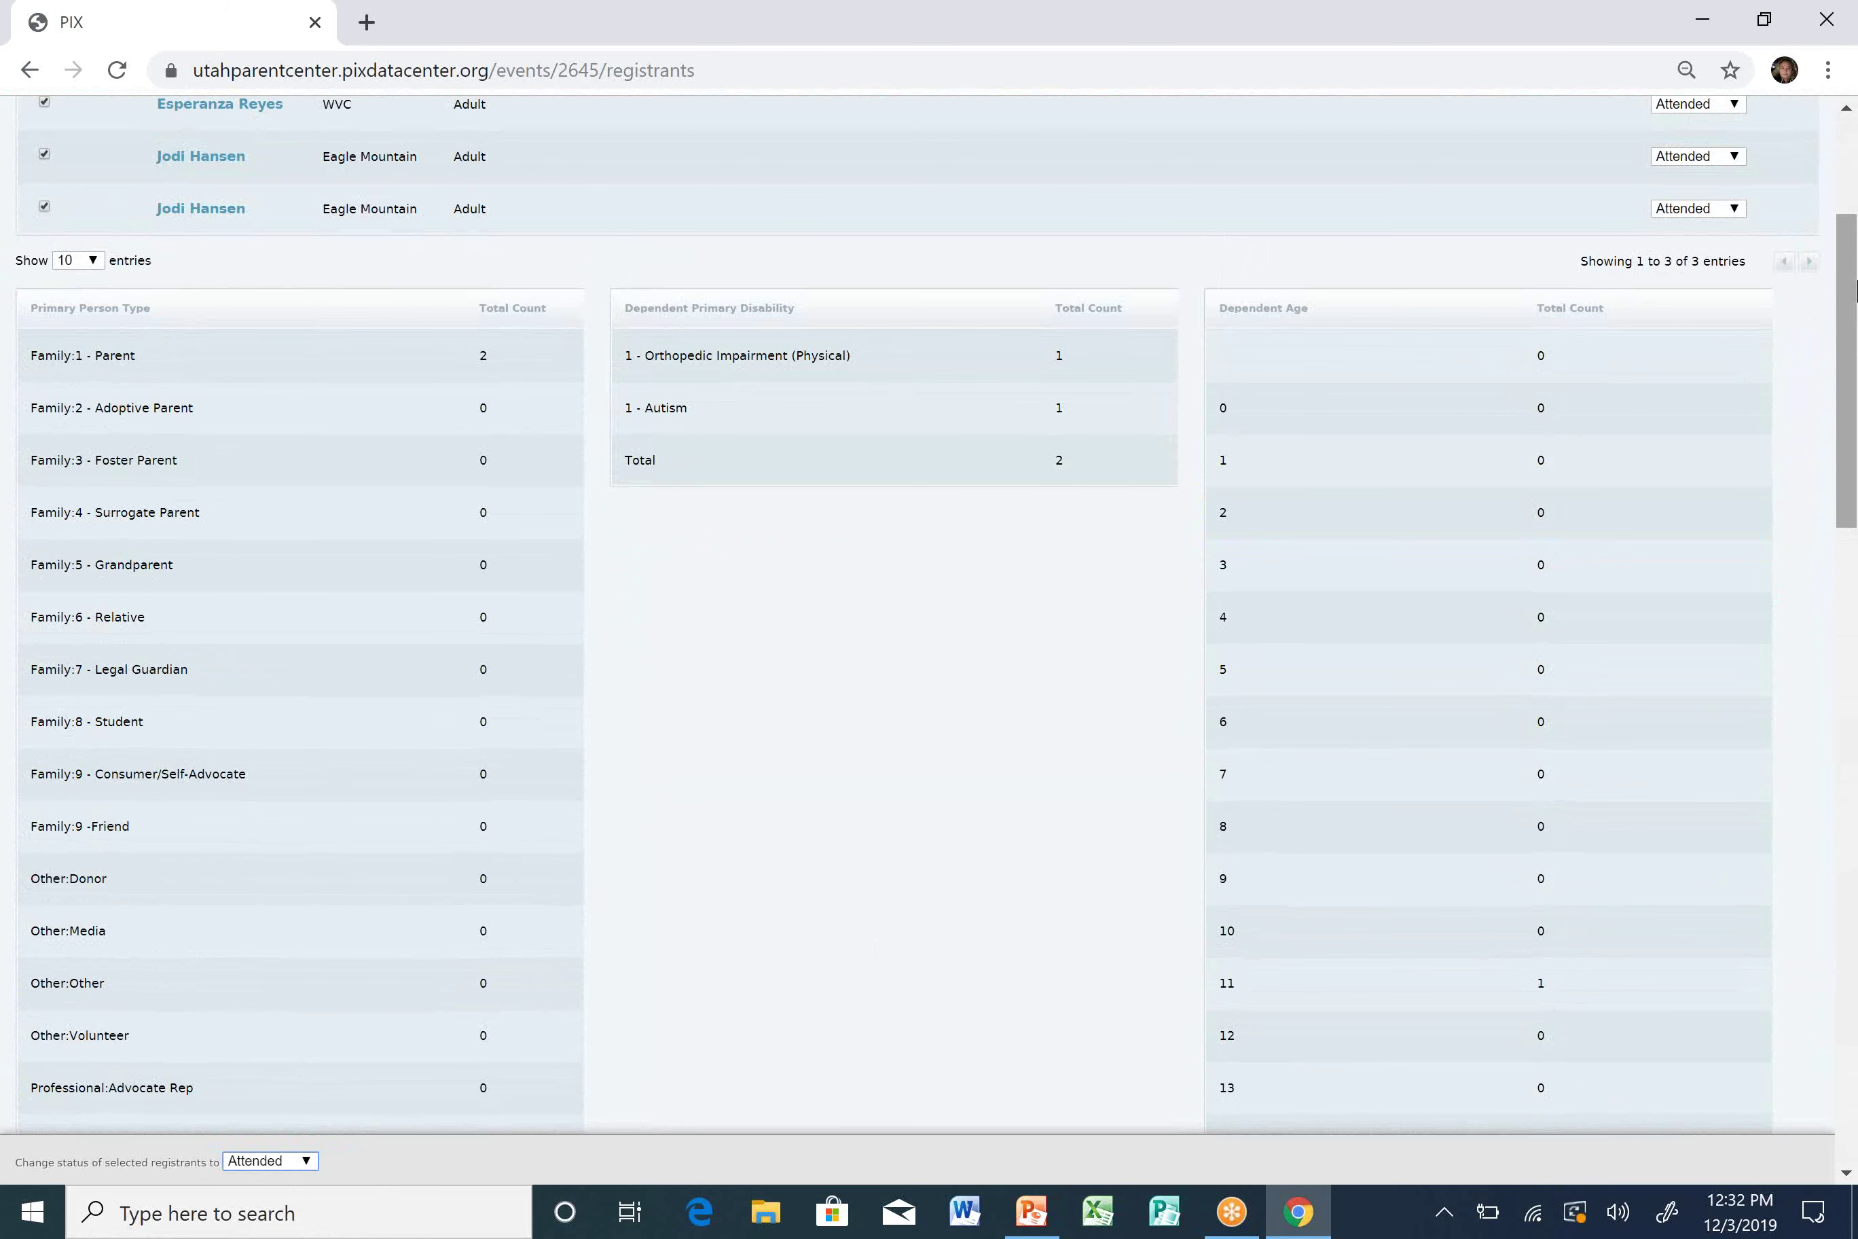
scroll(1855, 289, up, 3)
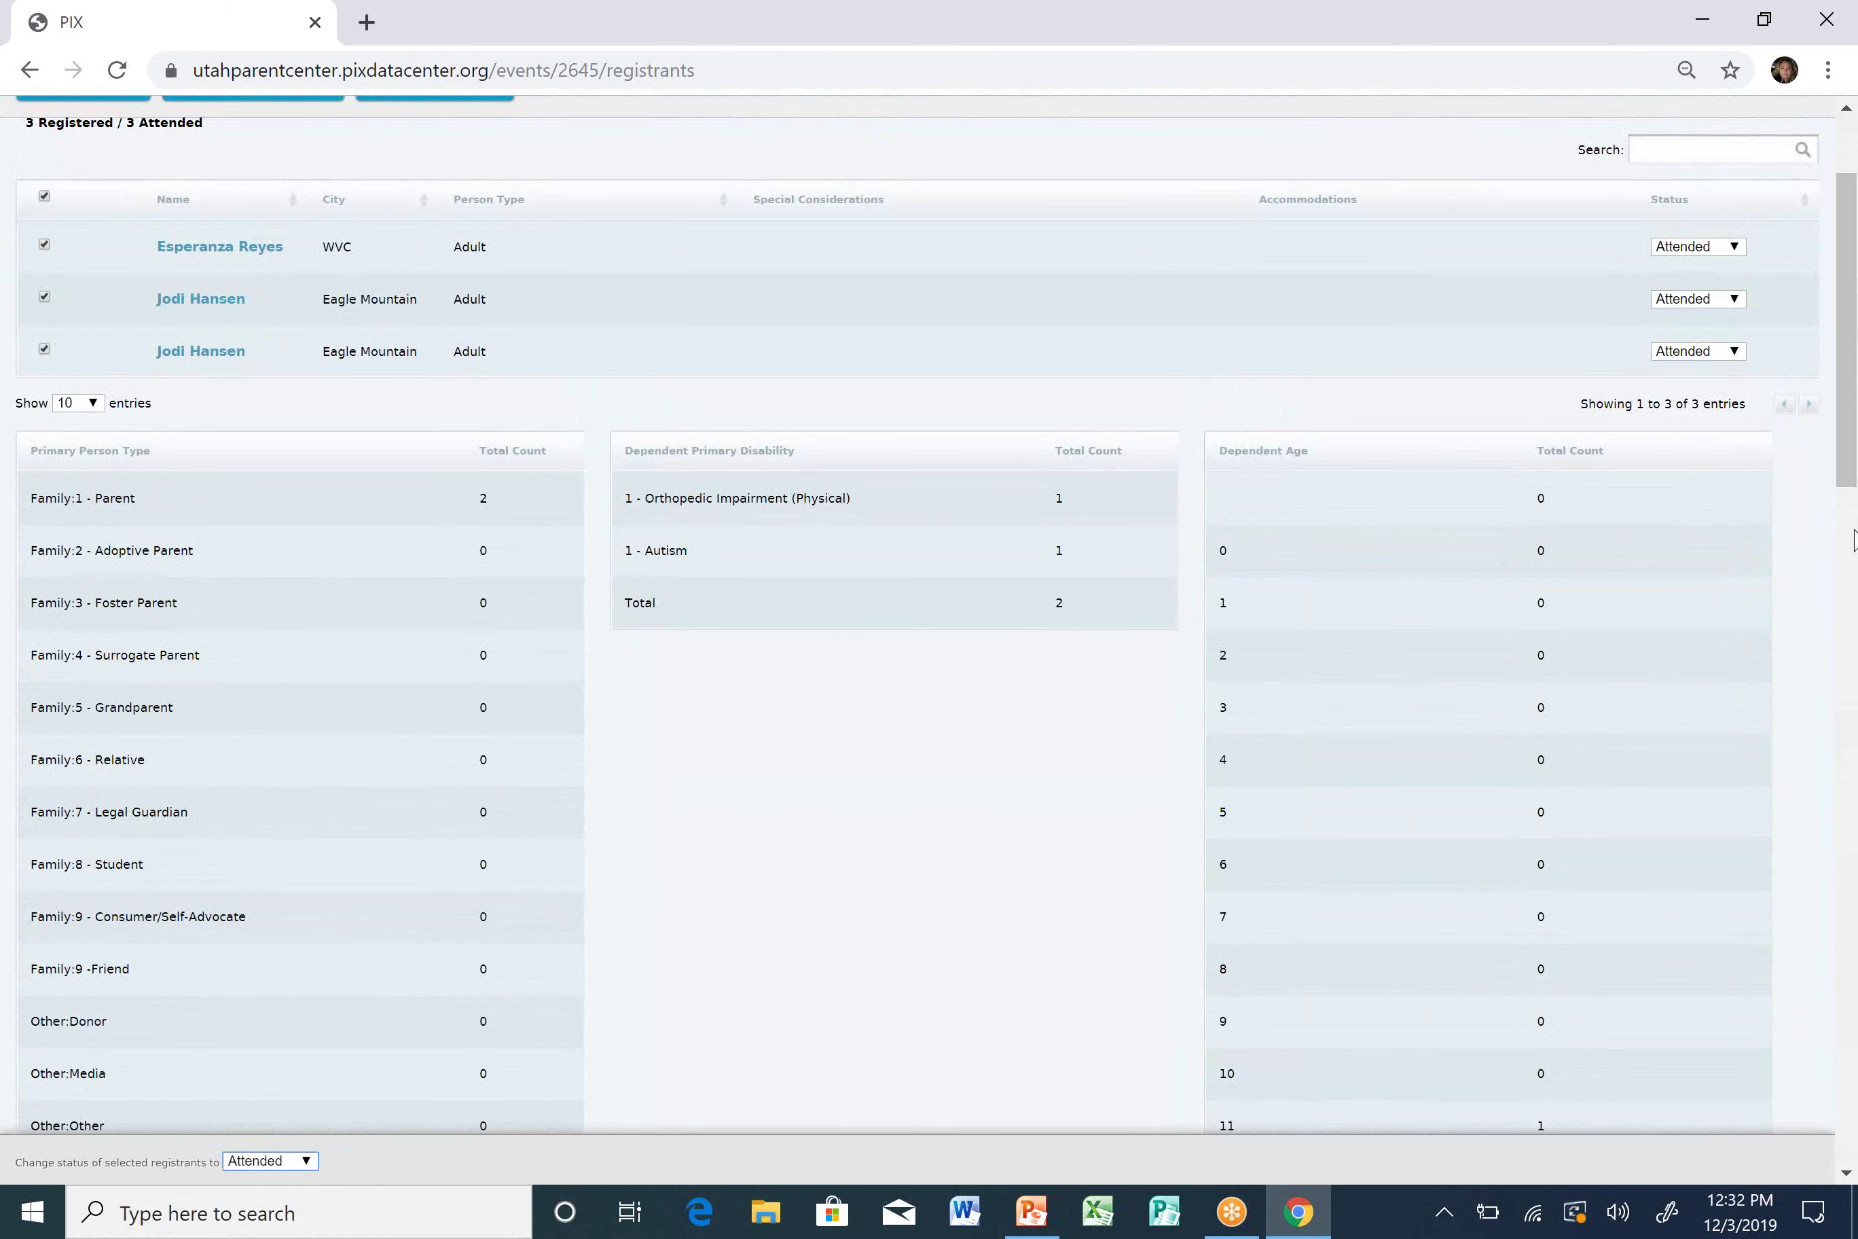
scroll(1855, 292, up, 3)
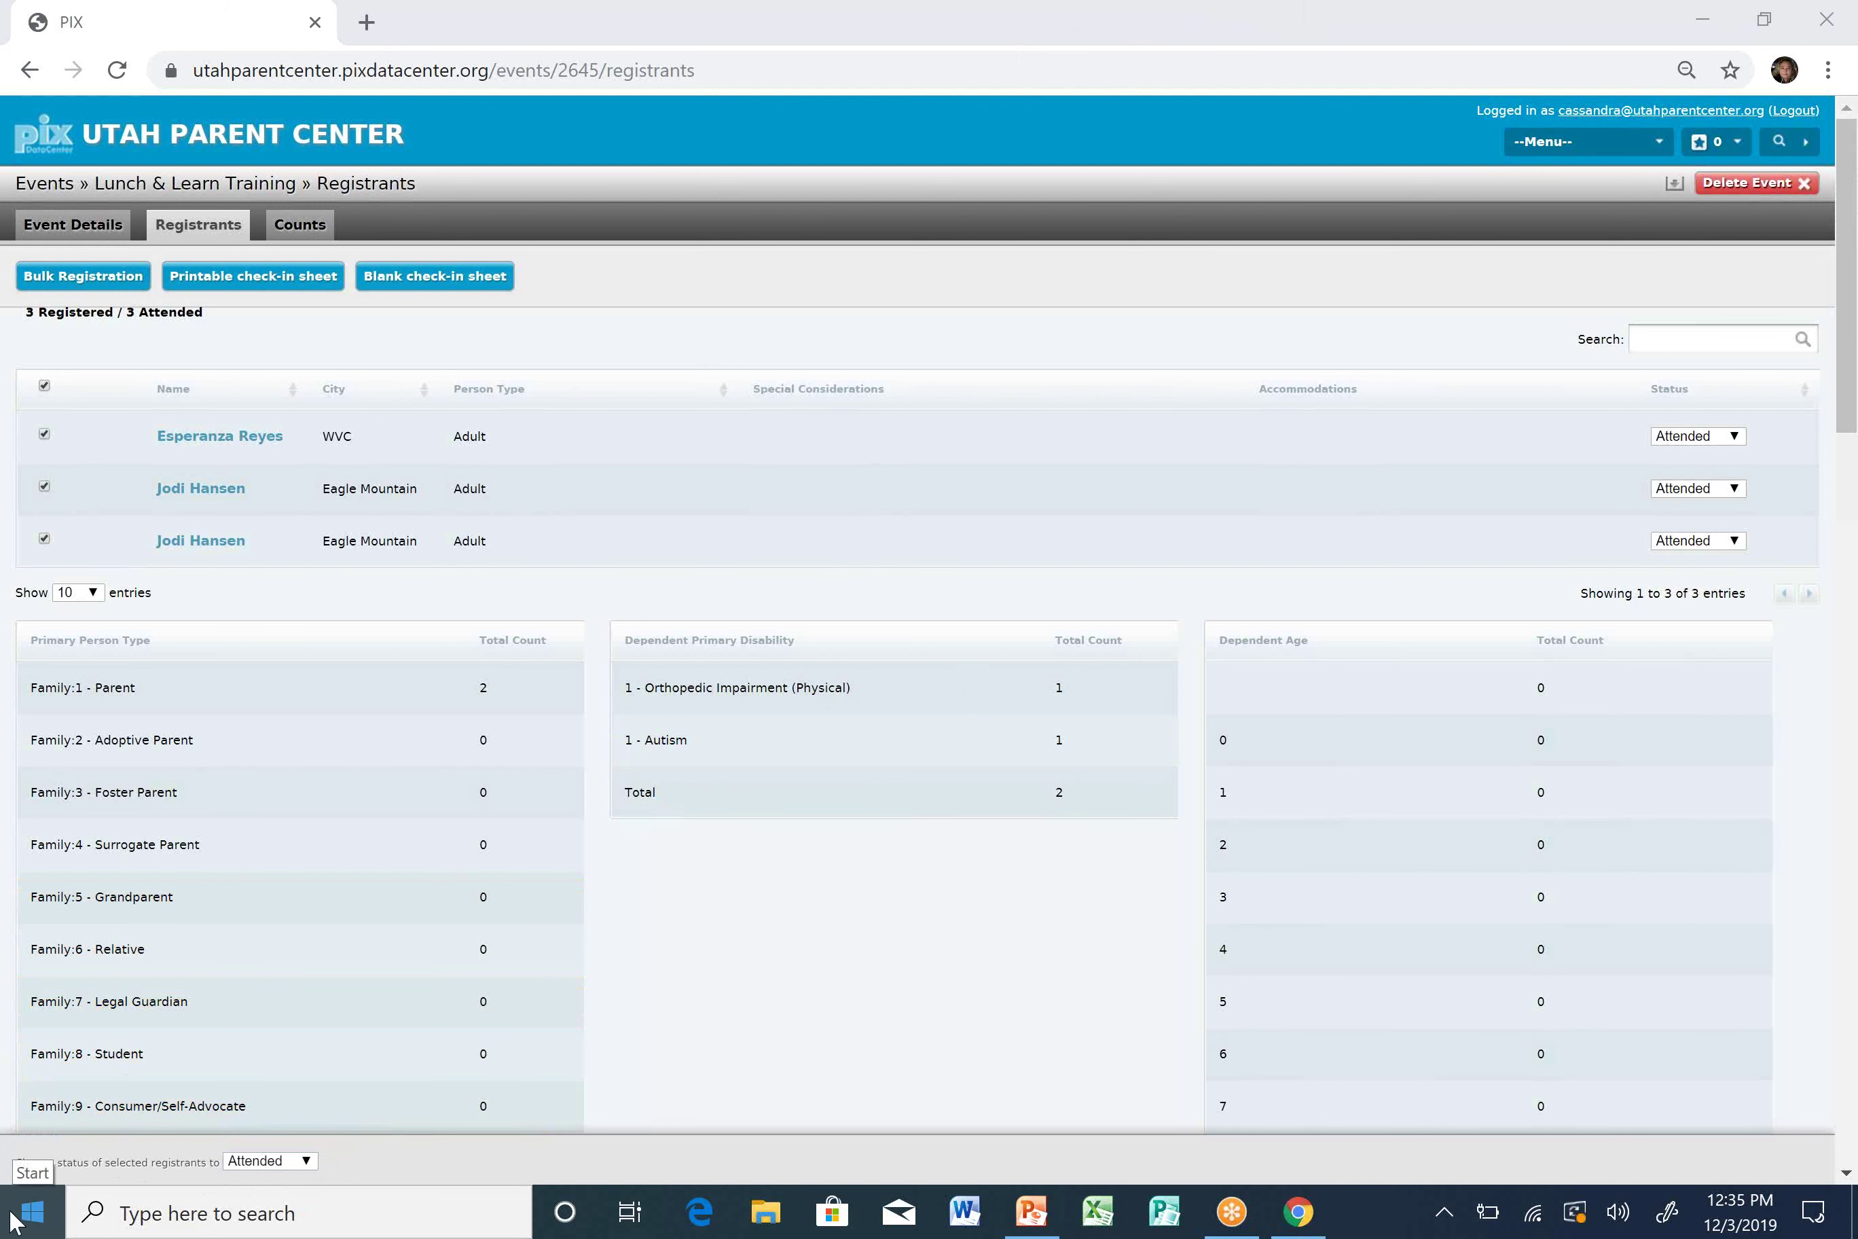
Return focus to the browser showing the Lunch & Learn Training registrants page.
click(366, 667)
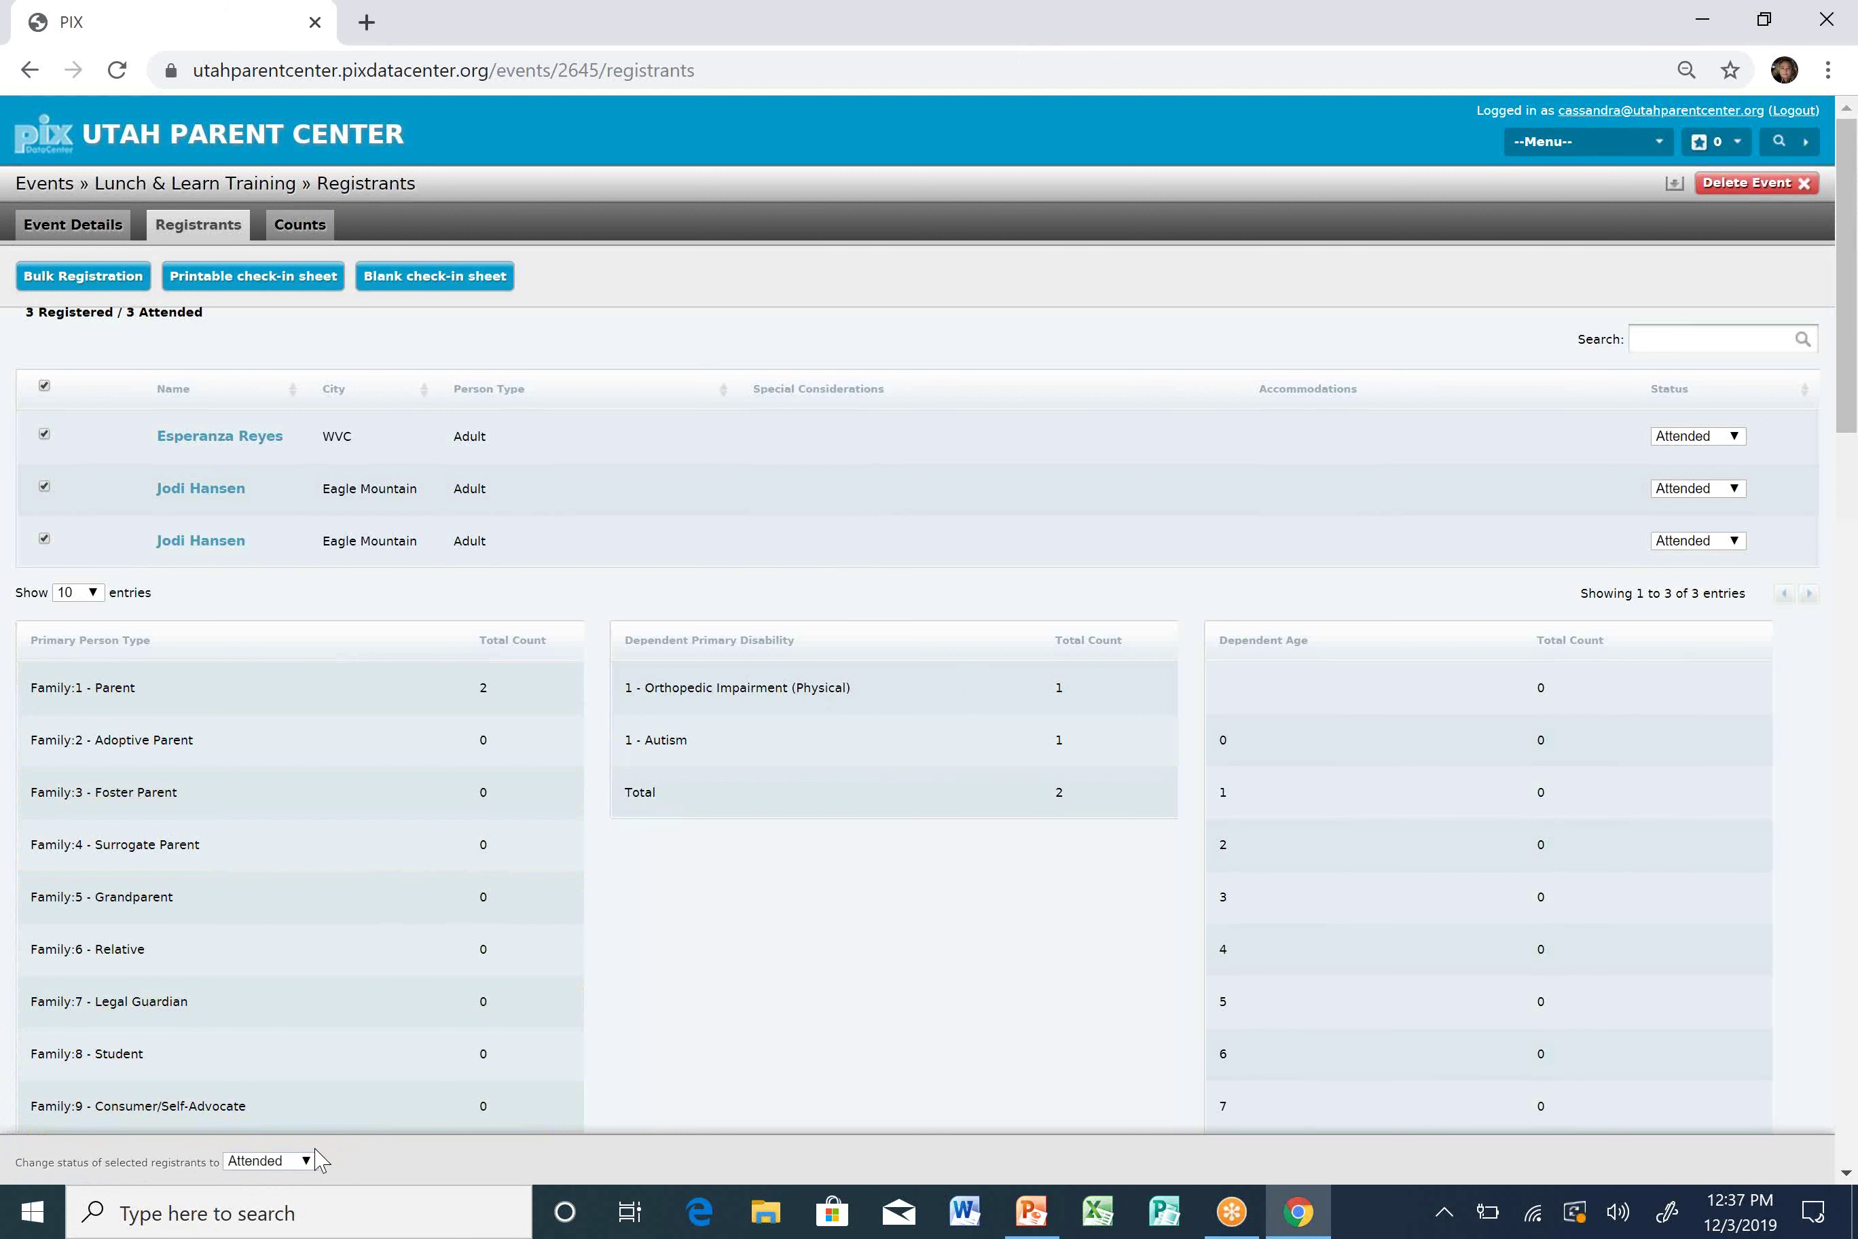
Turn on Windows Tablet mode from the Action Center and close the panel.
click(1814, 1212)
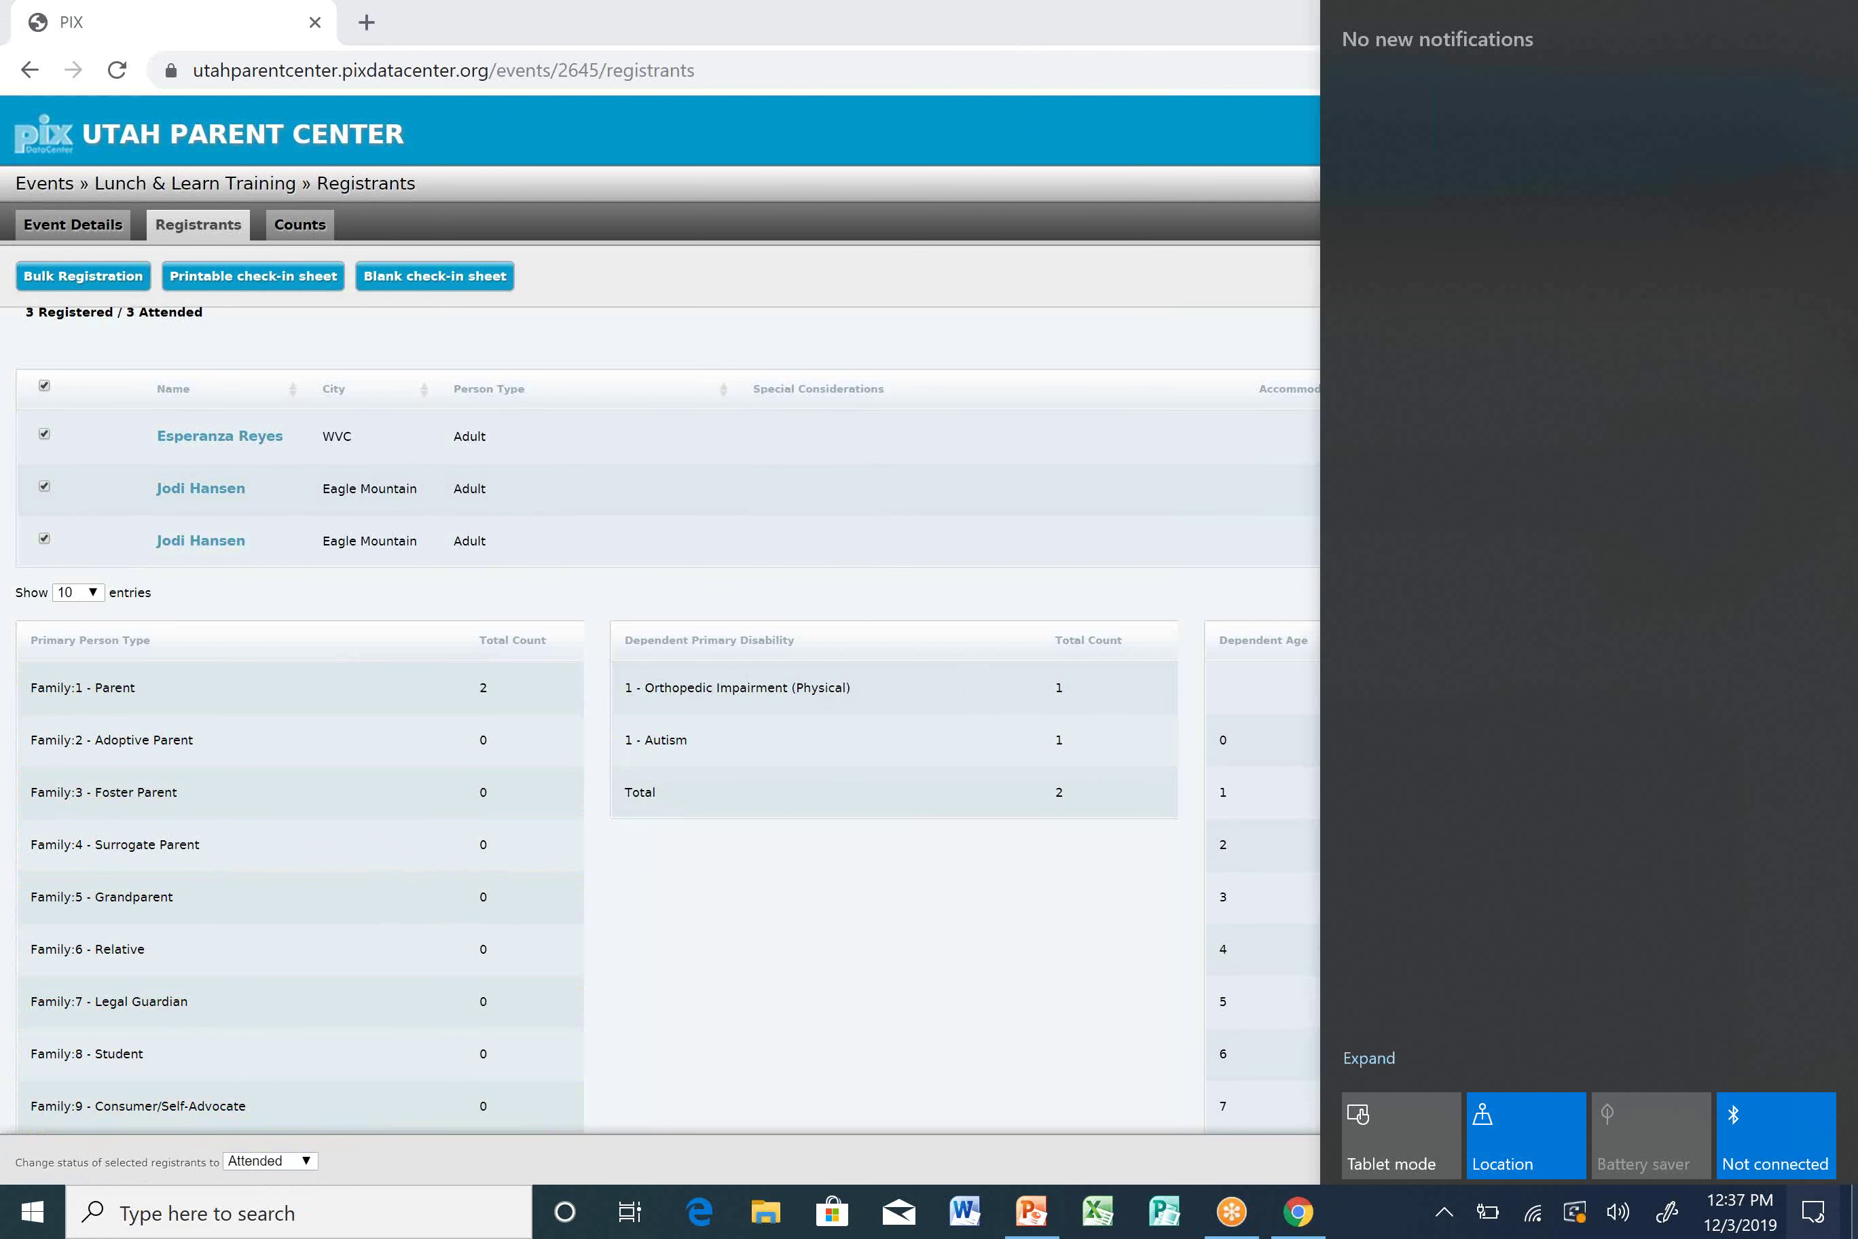
click(1401, 1135)
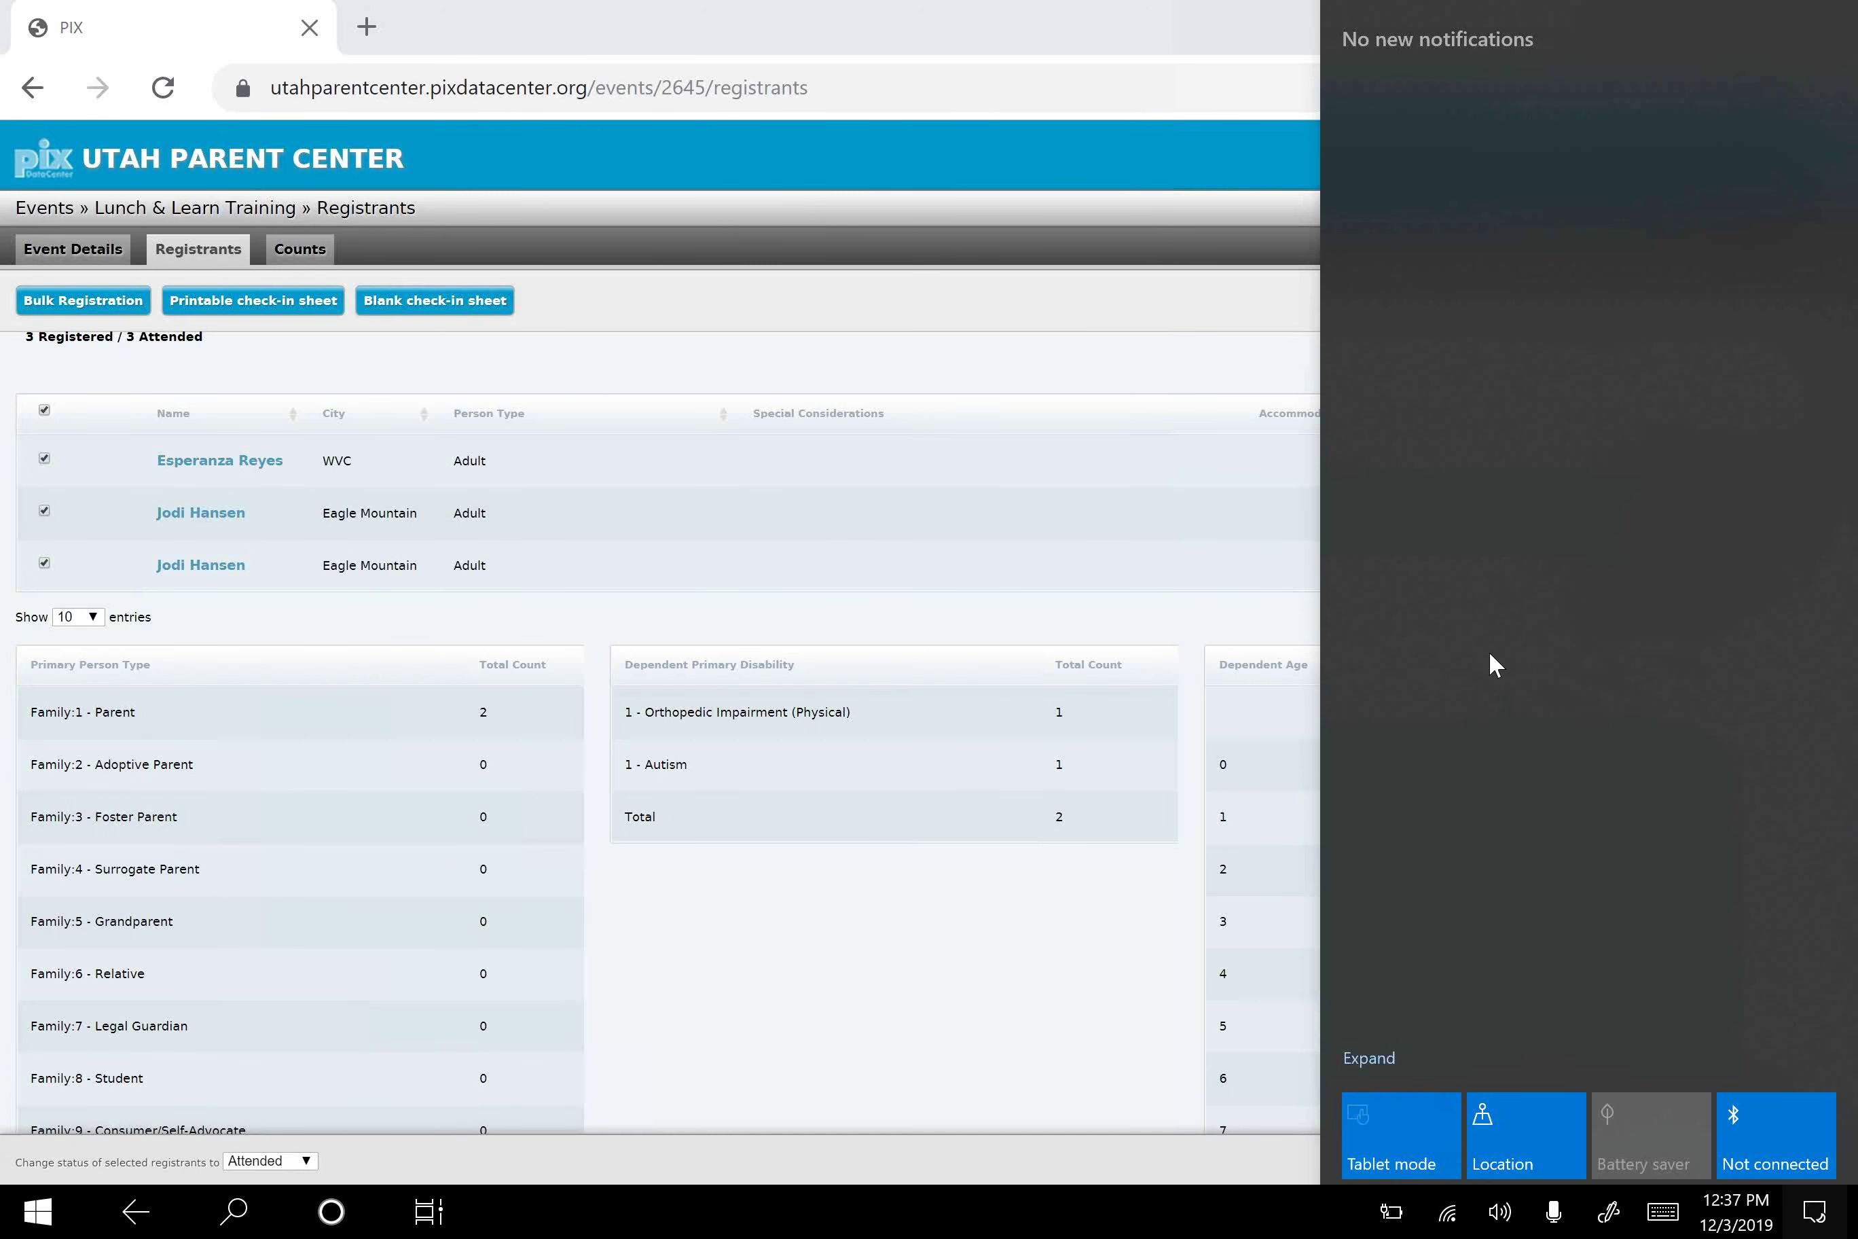
click(1372, 16)
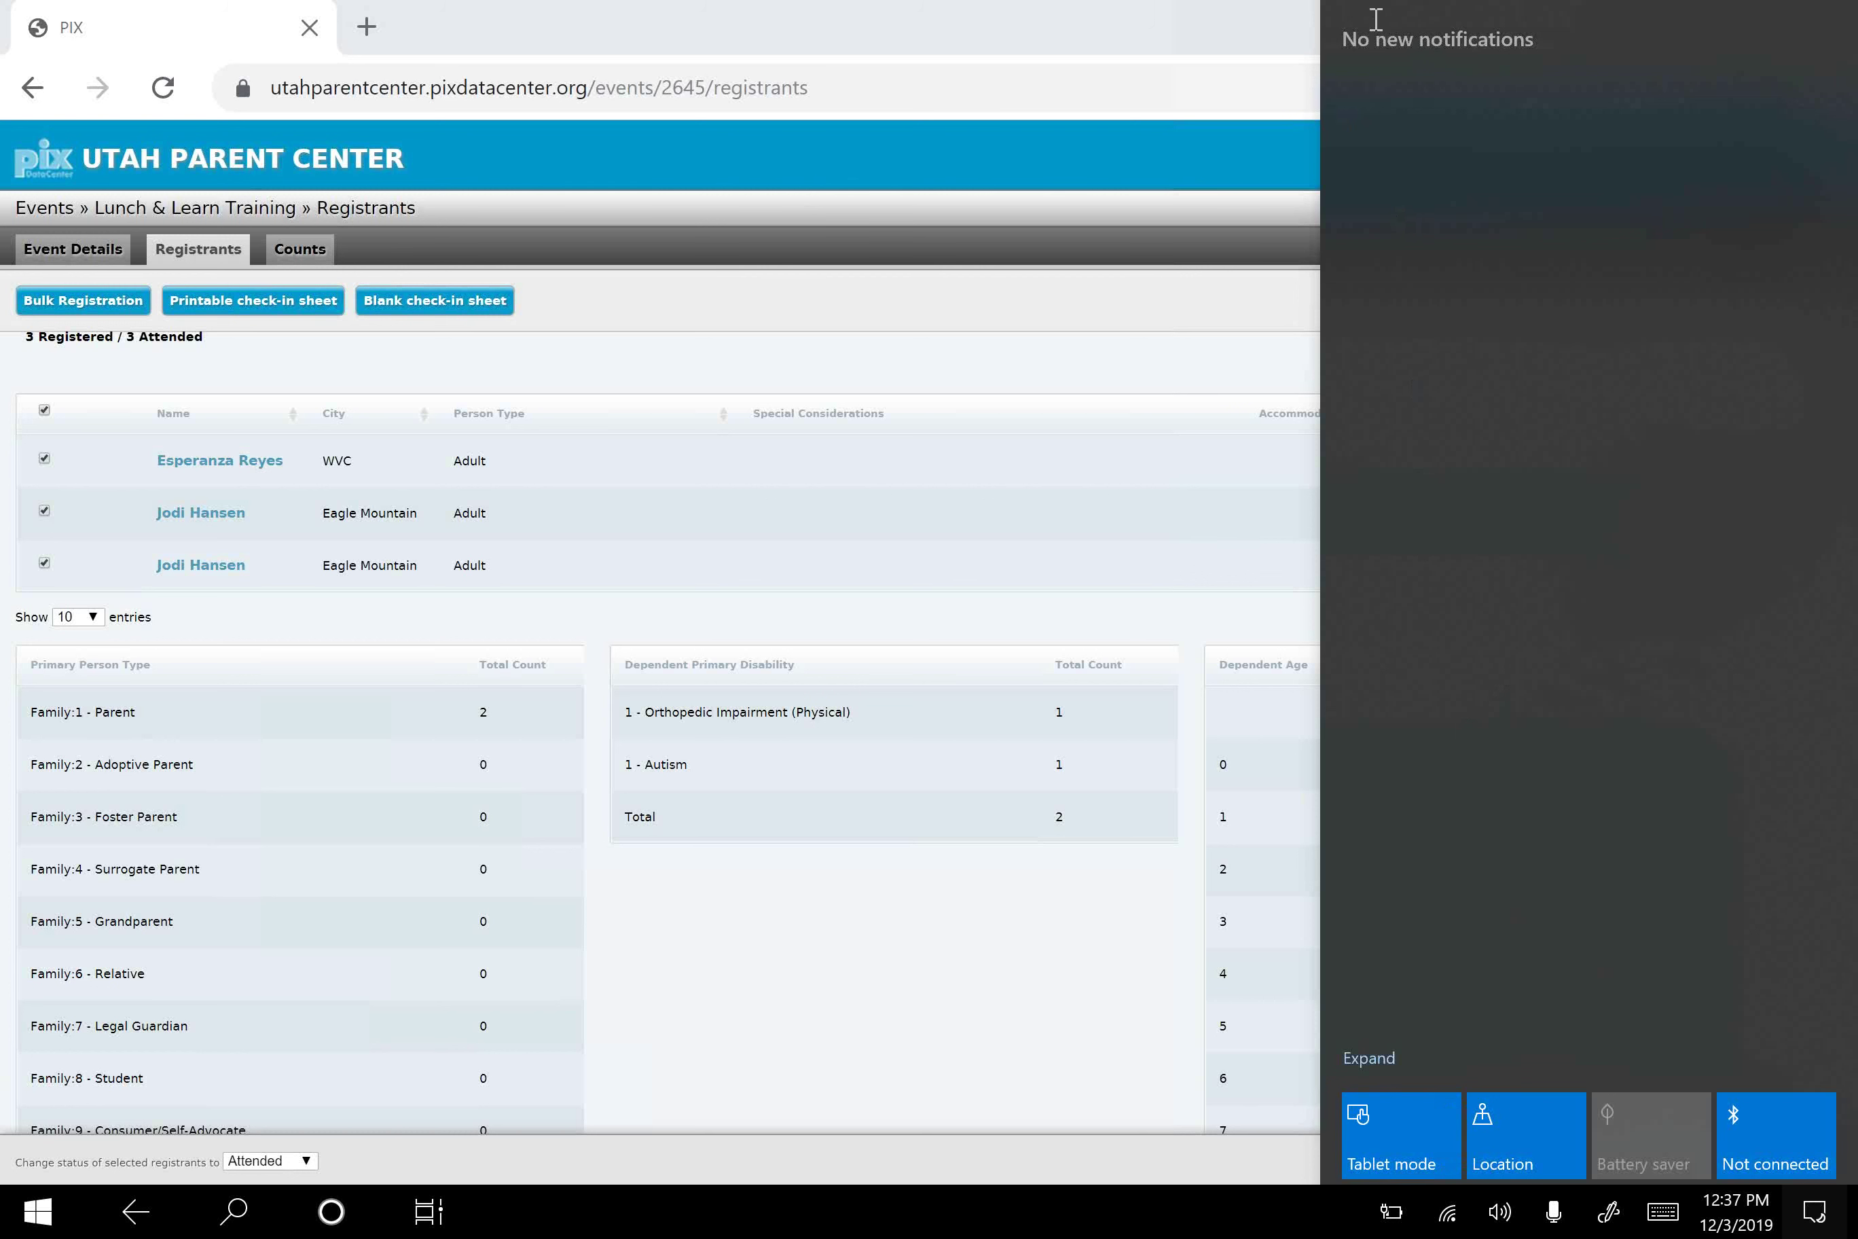